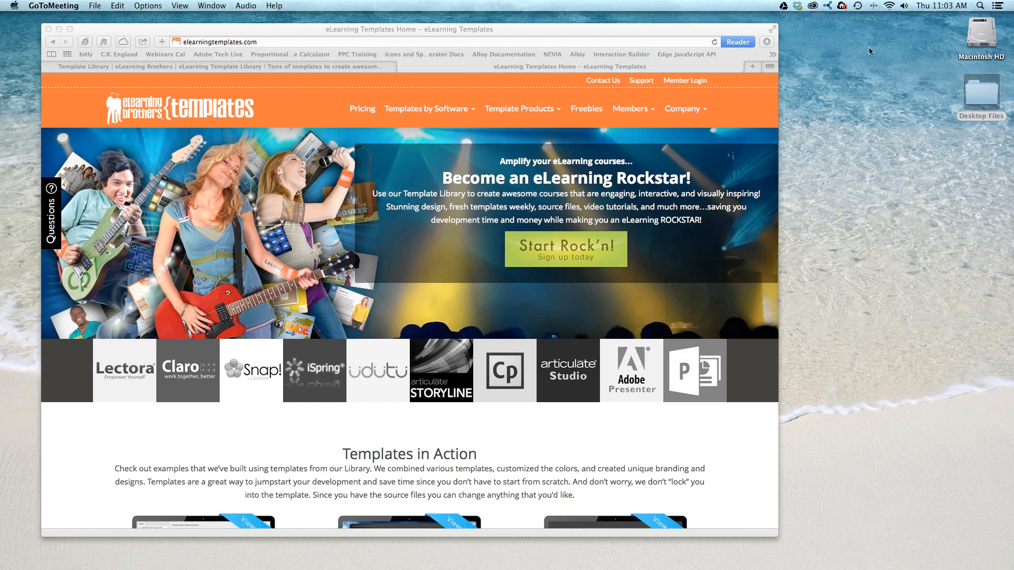
- Move the browser window to the middle of the desktop, clear of the desktop icons
left_click_drag(526, 32, 578, 24)
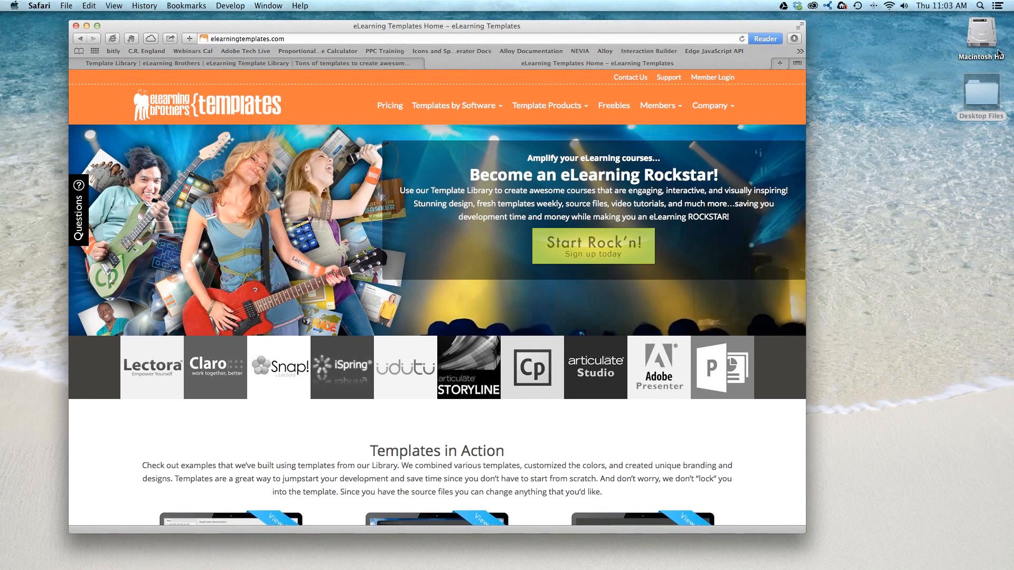
left_click(1005, 134)
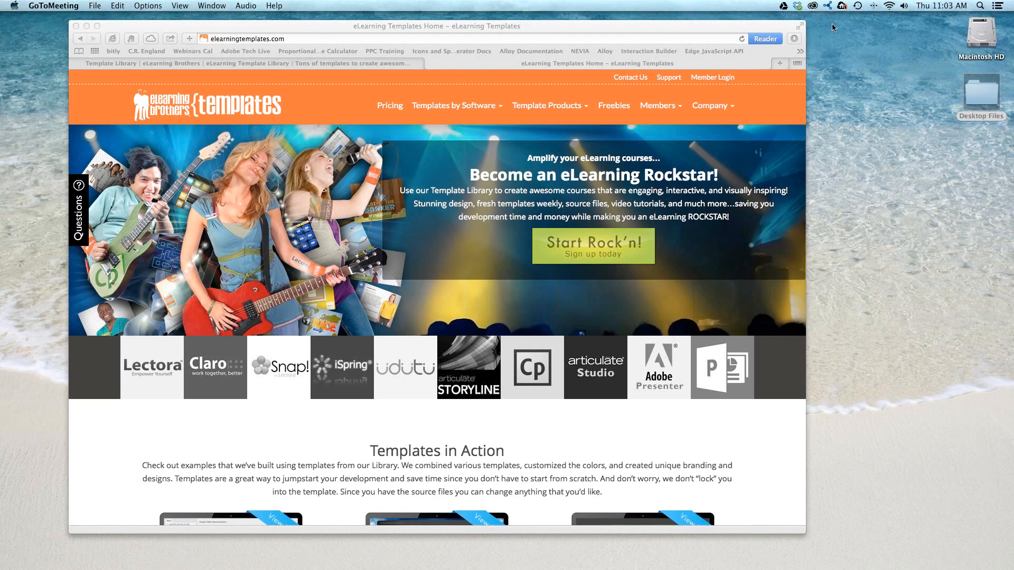
left_click(422, 88)
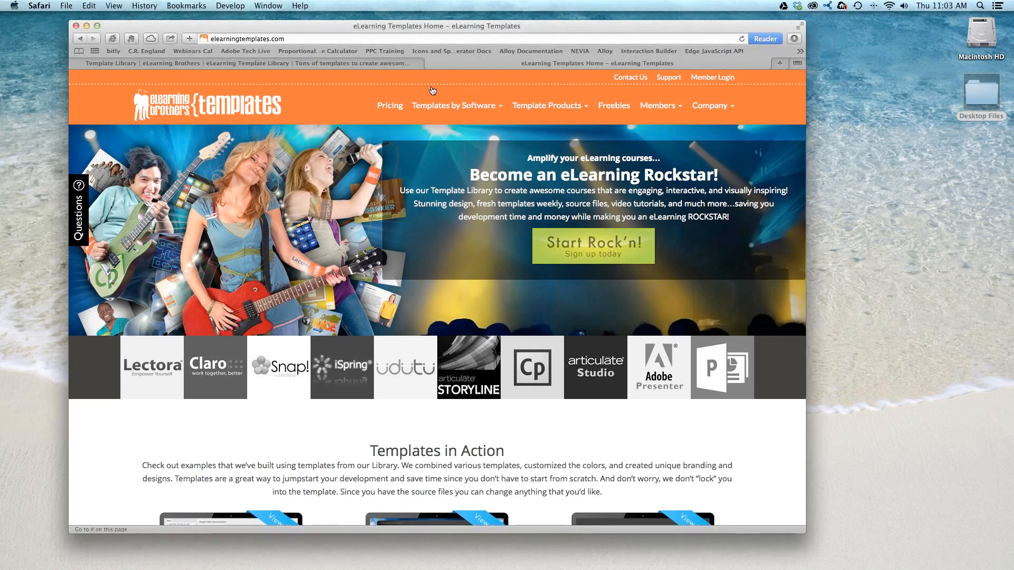
left_click_drag(423, 27, 488, 27)
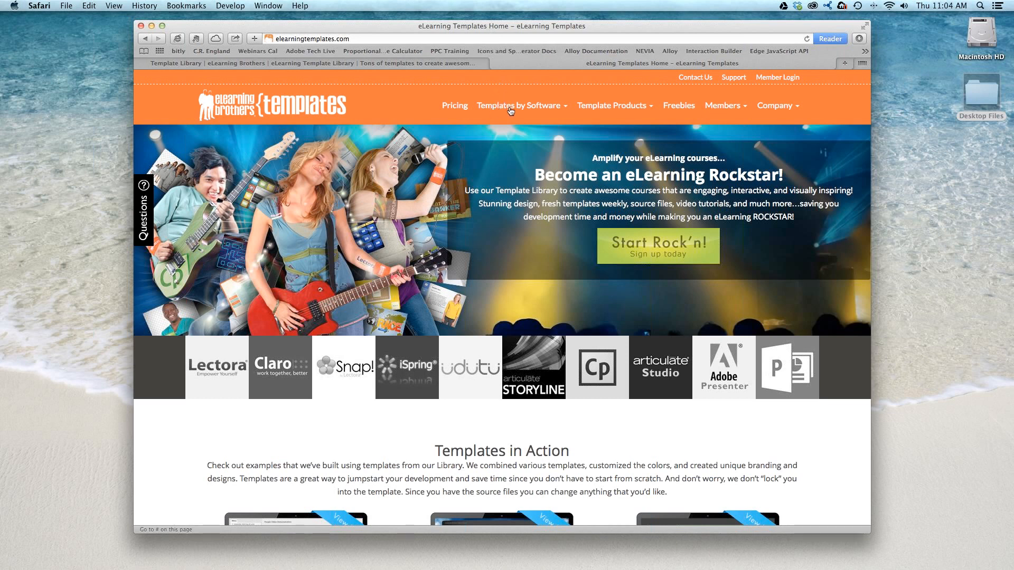
- Open the Adobe Captivate Templates page from the site's list of templates by software
left_click(537, 109)
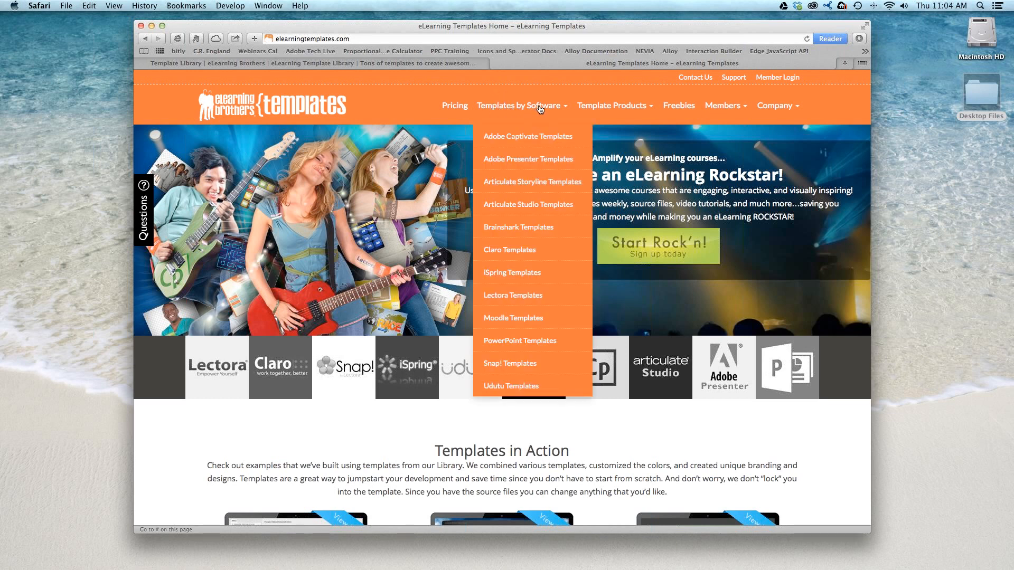
scroll(540, 210, "down", 1)
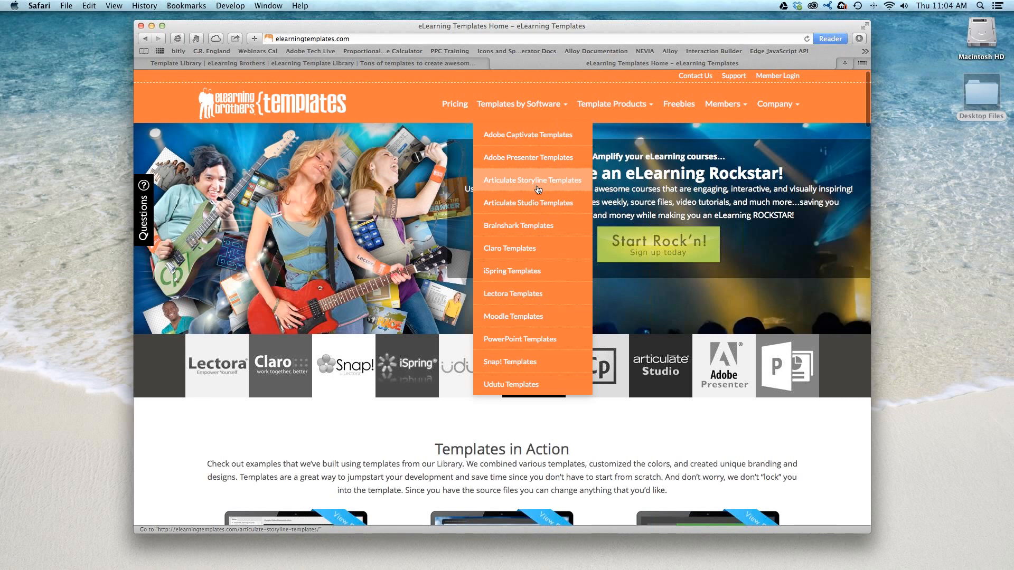
left_click(559, 139)
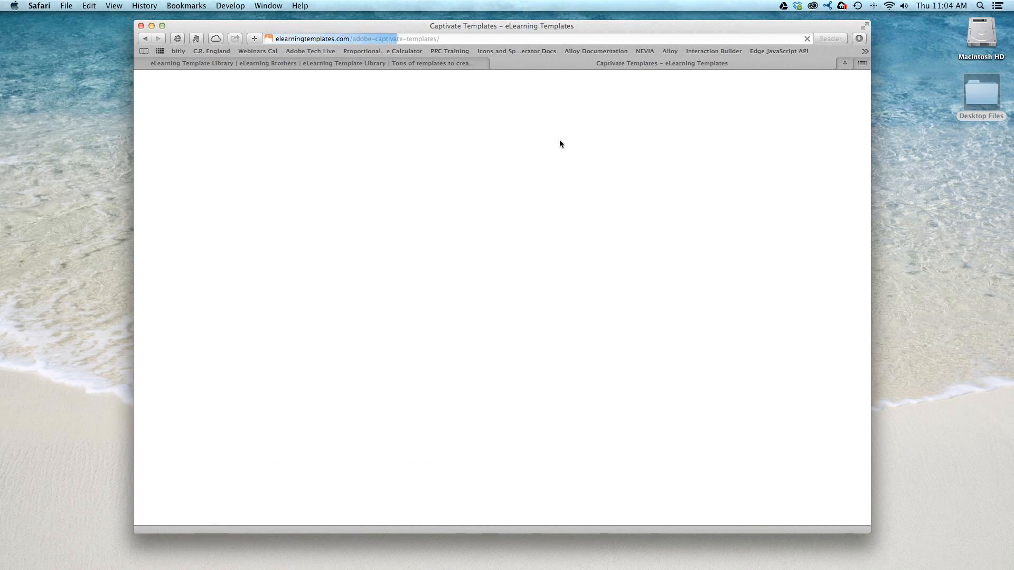
- Examine the demos, Interaction Templates, Scenario Templates and Captivate Player Skin Widgets on the Captivate templates page
scroll(560, 144, "down", 10)
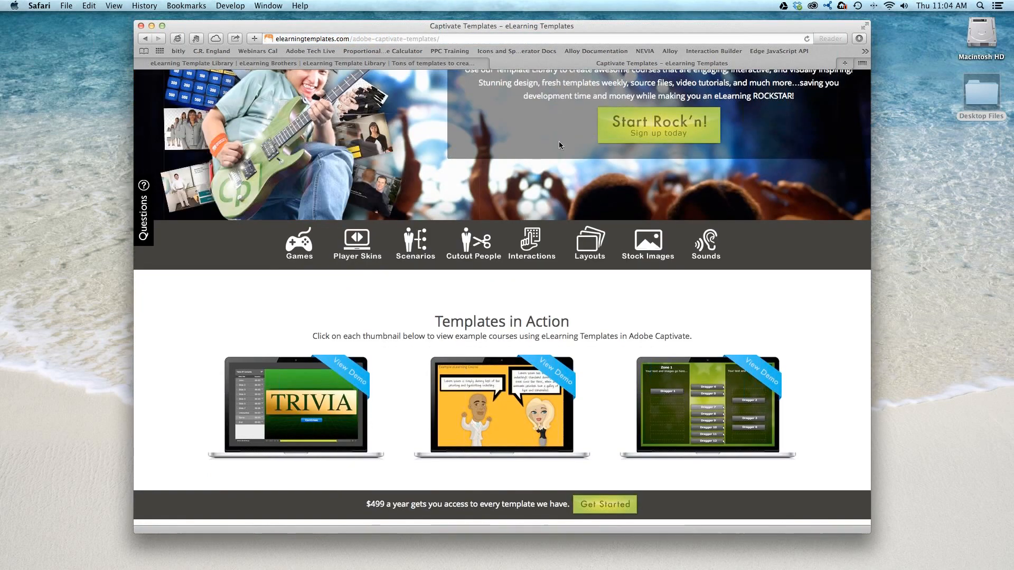
scroll(560, 146, "down", 3)
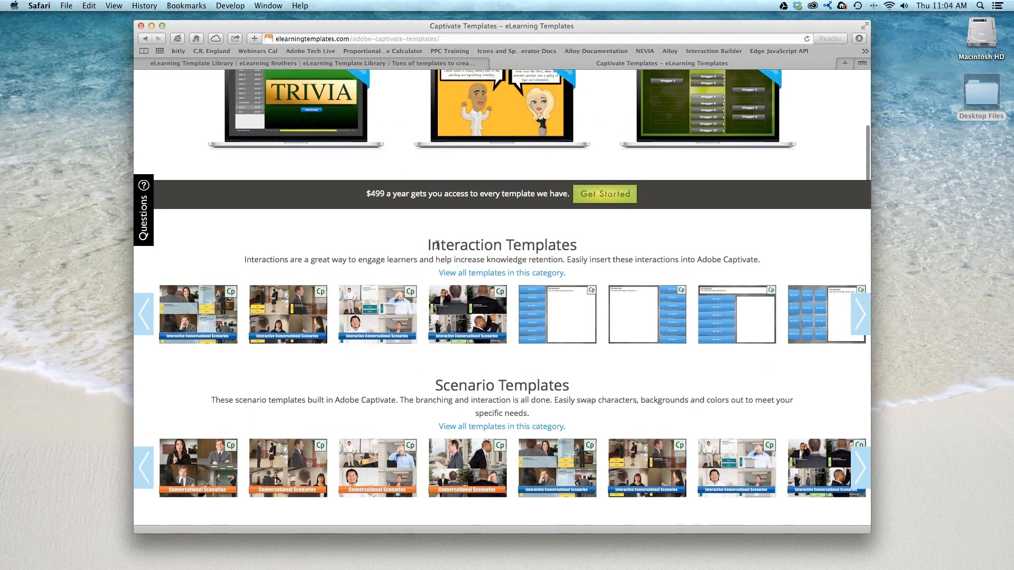
scroll(525, 248, "down", 2)
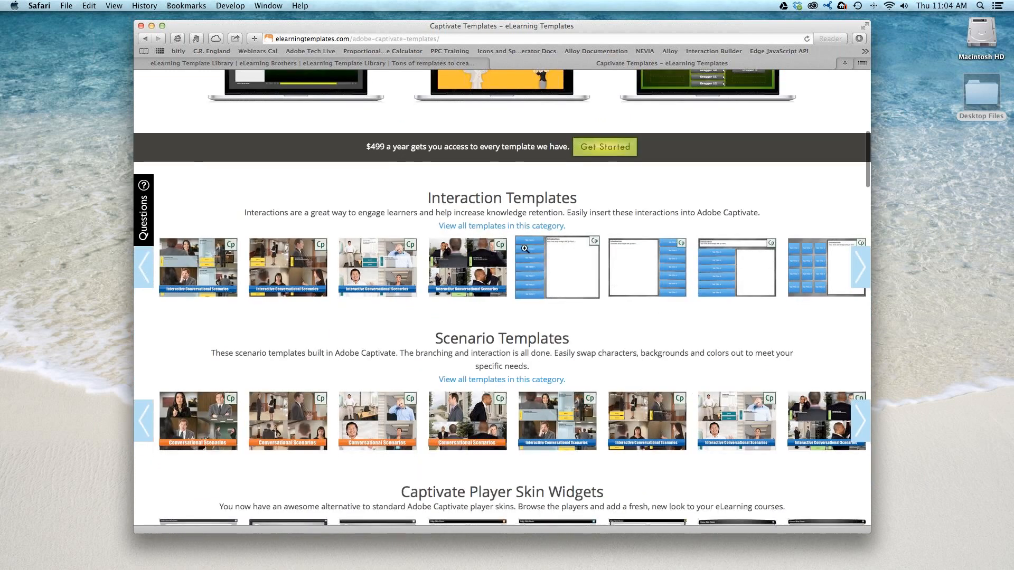
mouse_move(538, 246)
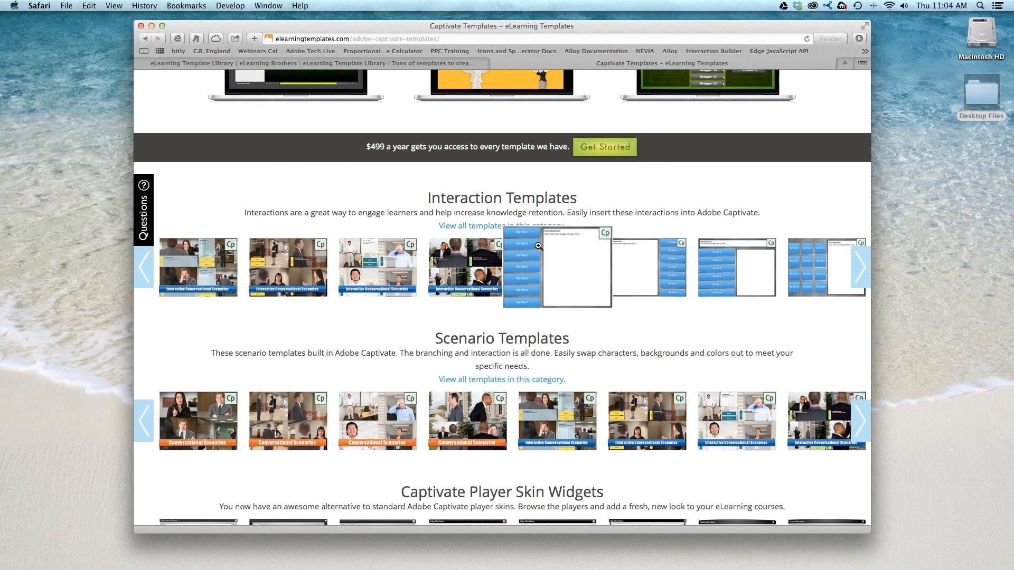
mouse_move(665, 246)
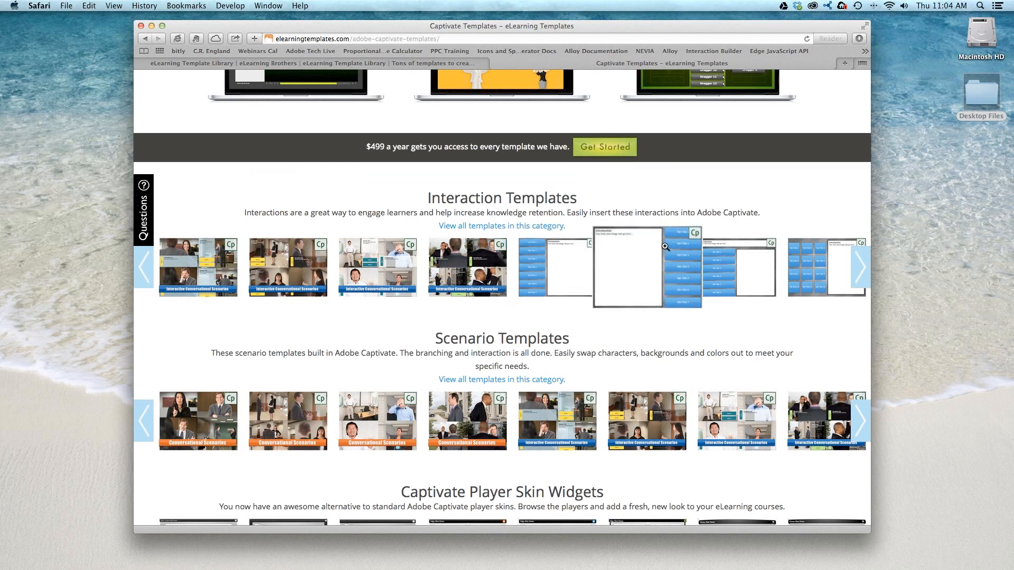
scroll(581, 246, "down", 4)
scroll(515, 245, "down", 5)
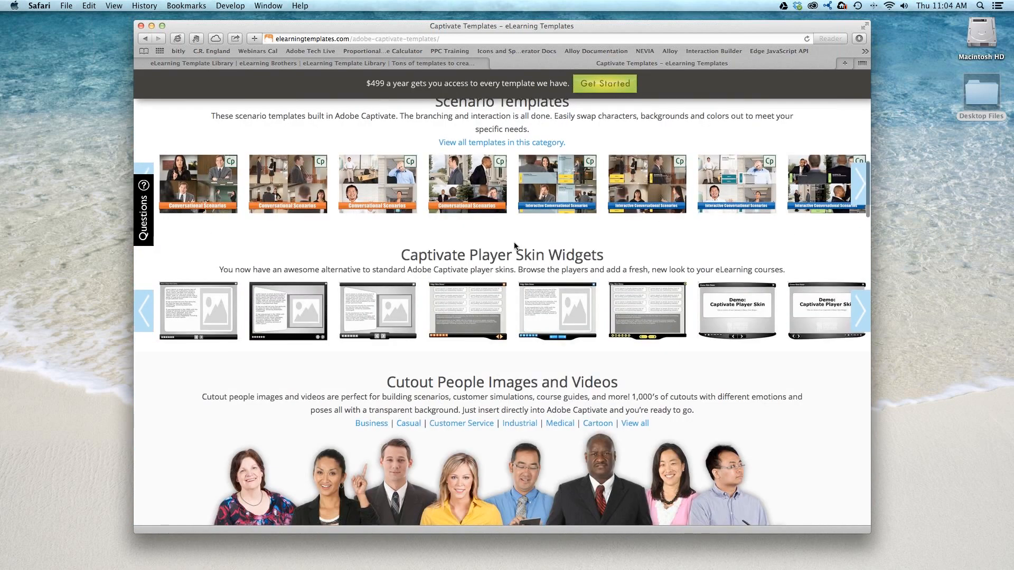
left_click_drag(452, 255, 607, 254)
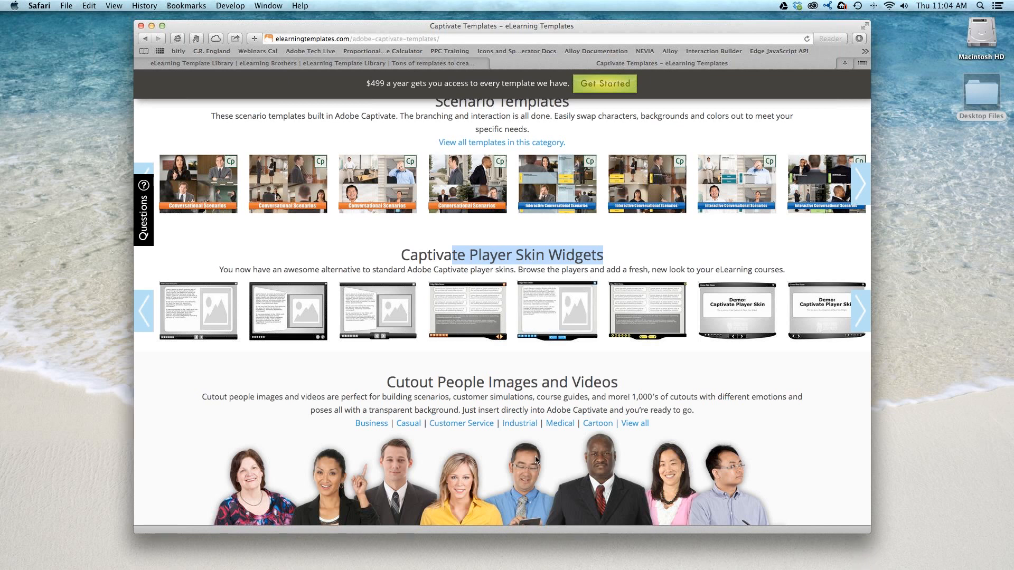
mouse_move(584, 333)
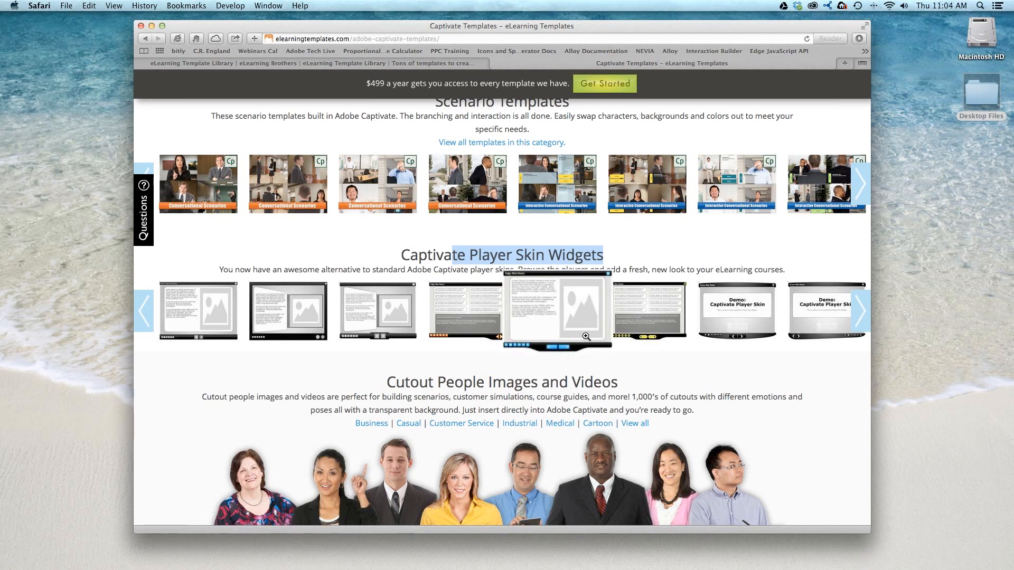
- Look through the cutout people, Captivate layouts, games, stock images and sound effects sections of the Captivate templates page
scroll(586, 337, "down", 5)
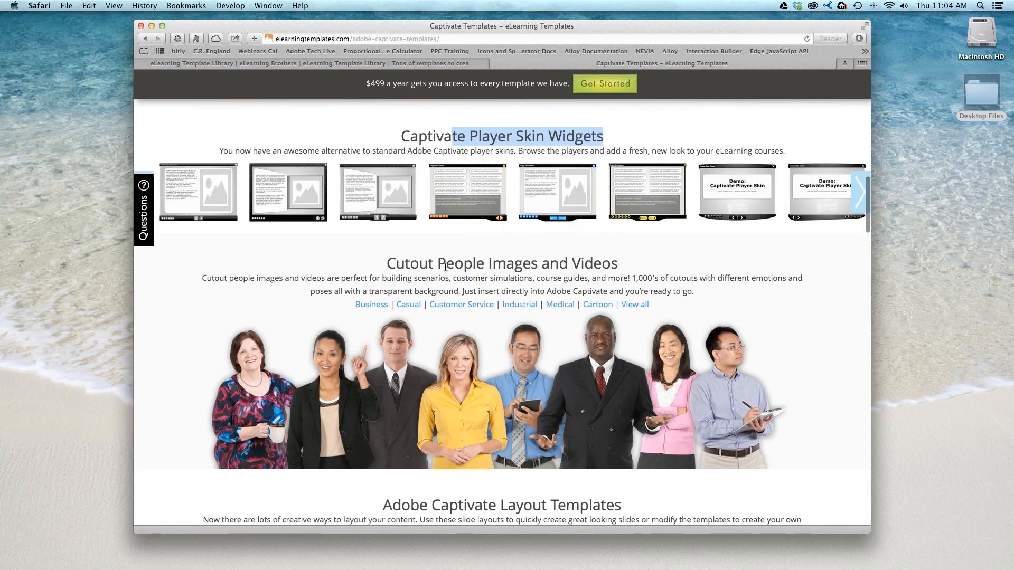
scroll(445, 267, "down", 8)
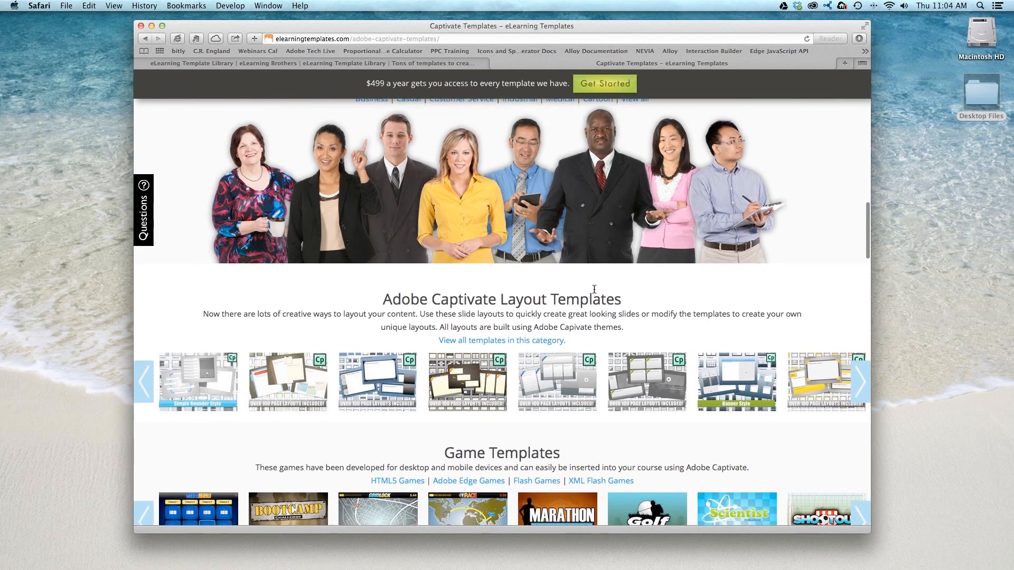
scroll(594, 289, "down", 3)
mouse_move(389, 295)
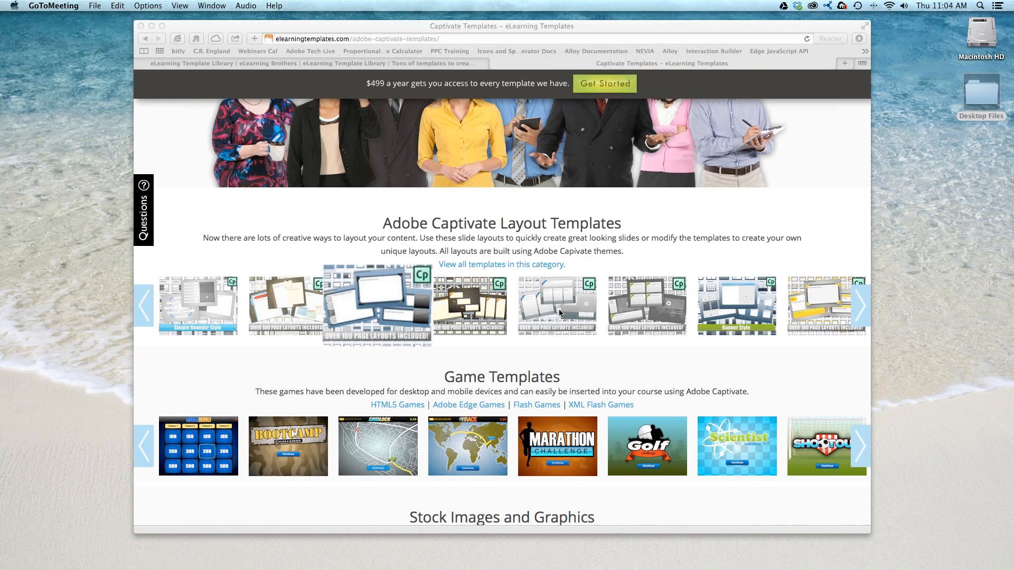
scroll(561, 309, "down", 5)
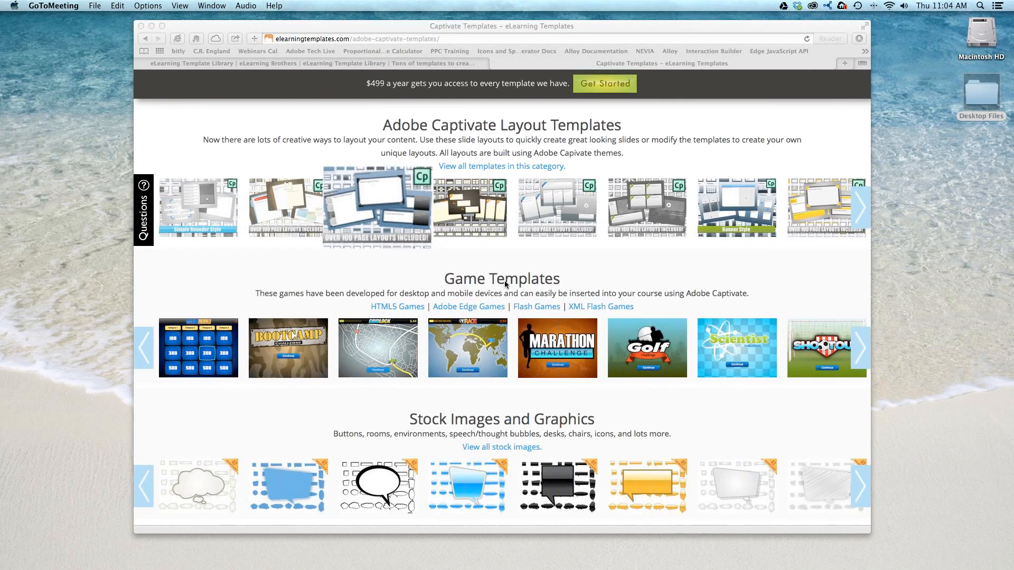
scroll(506, 293, "down", 5)
scroll(498, 347, "down", 3)
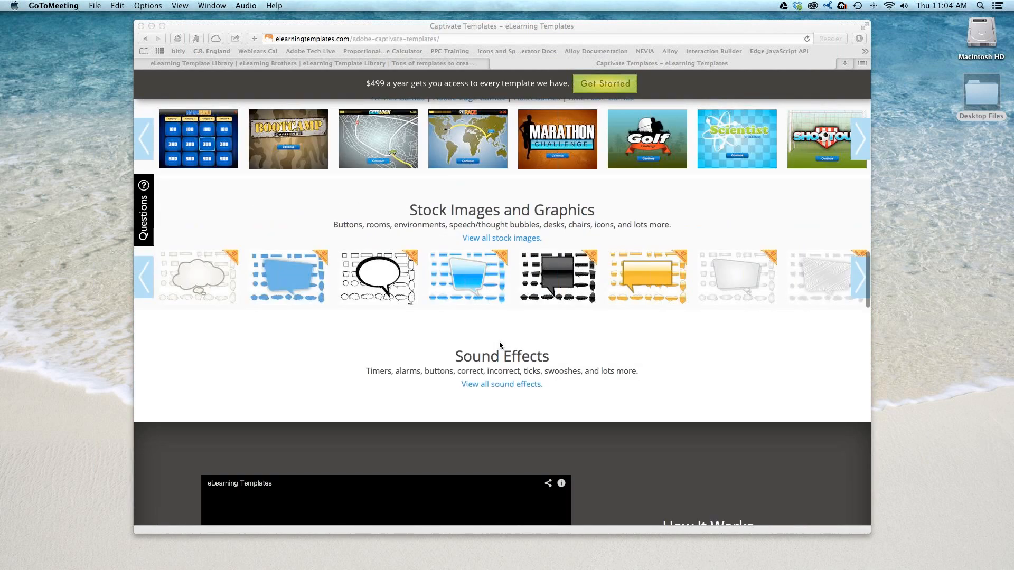
scroll(516, 361, "up", 15)
scroll(517, 361, "up", 1)
scroll(517, 361, "down", 1)
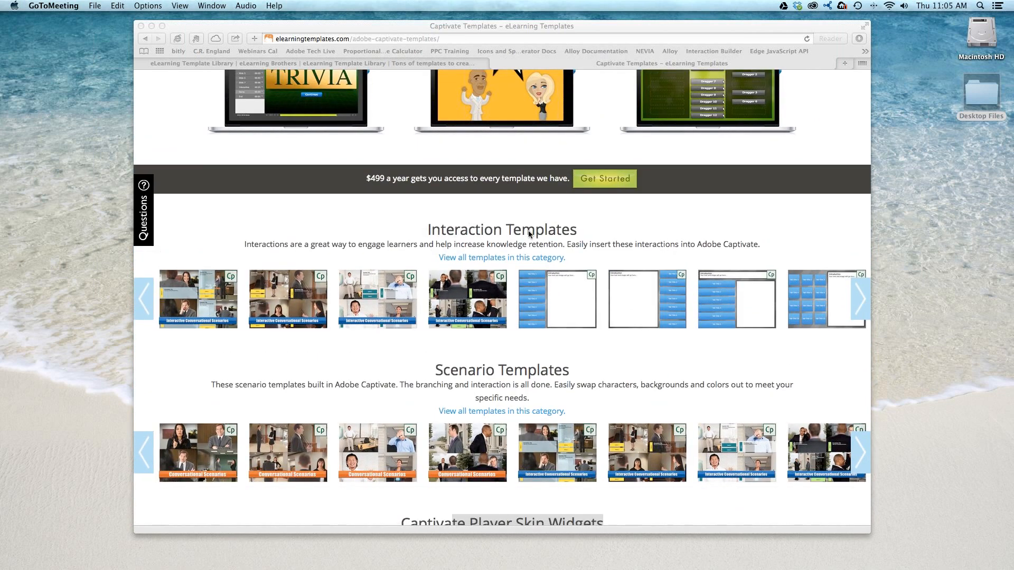
- Switch to the already open eLearning Template Library page at library.elearningtemplates.com
left_click(475, 64)
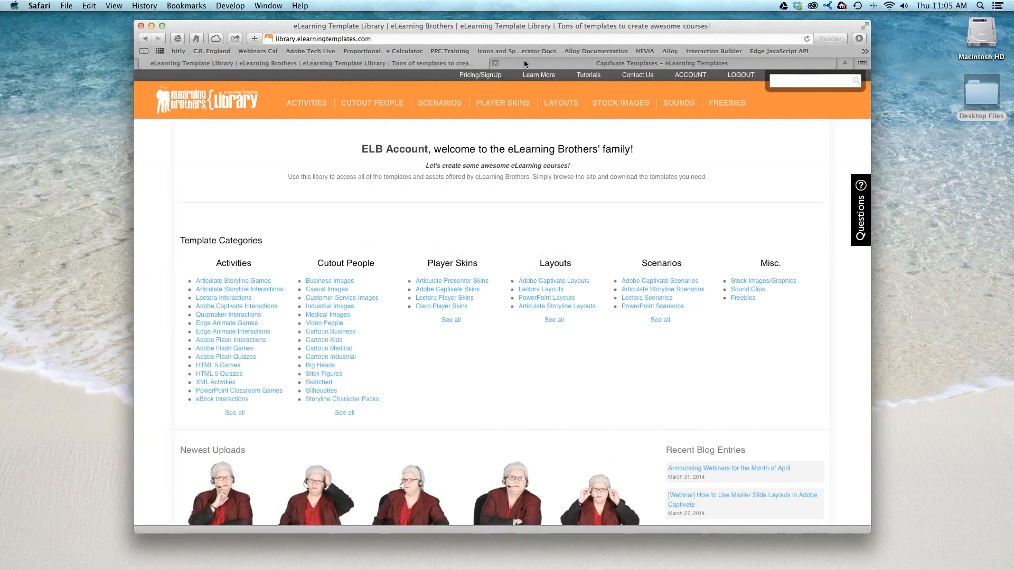
left_click(540, 63)
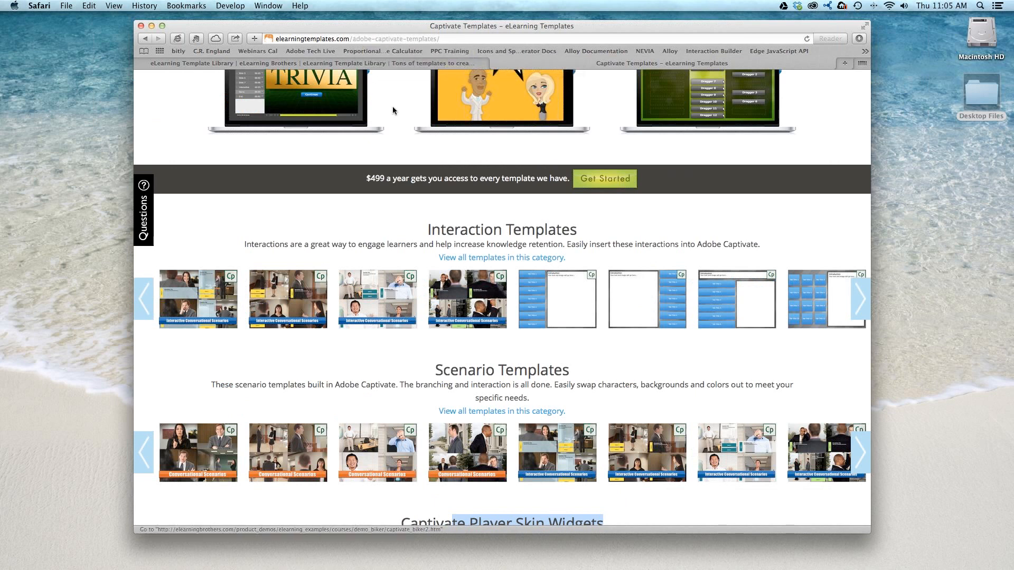
left_click(446, 64)
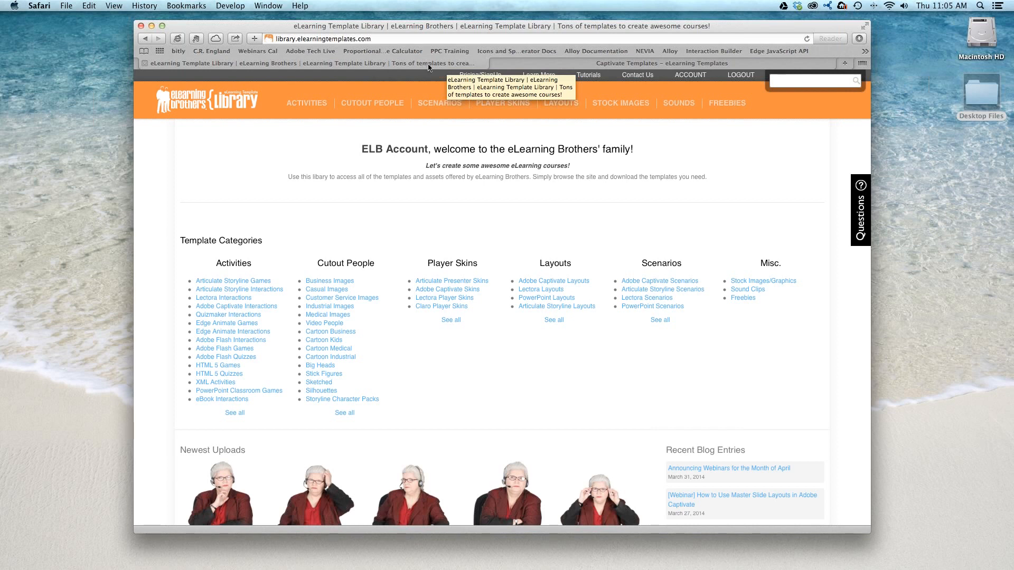
mouse_move(311, 100)
key("super+Tab")
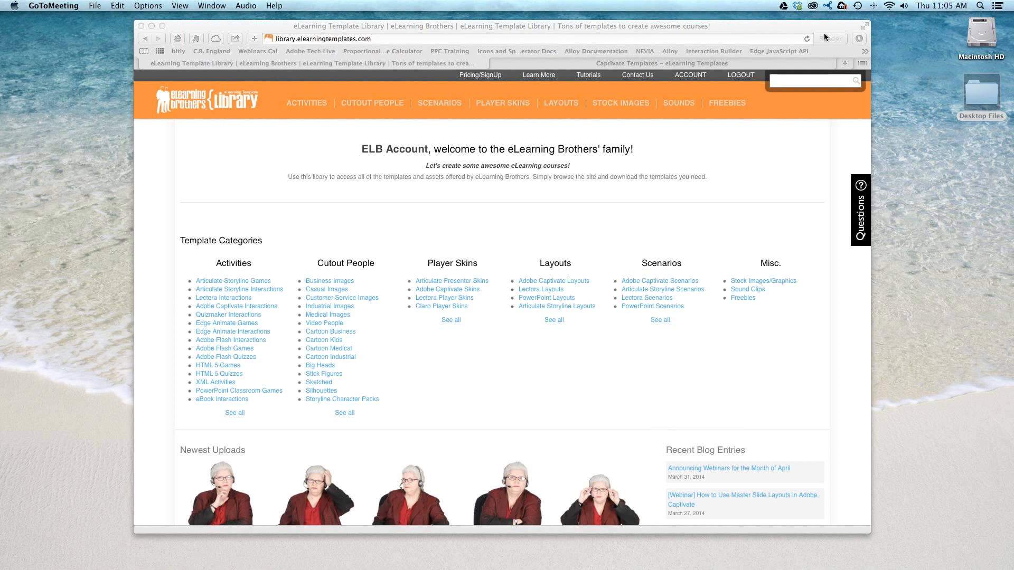
left_click(496, 25)
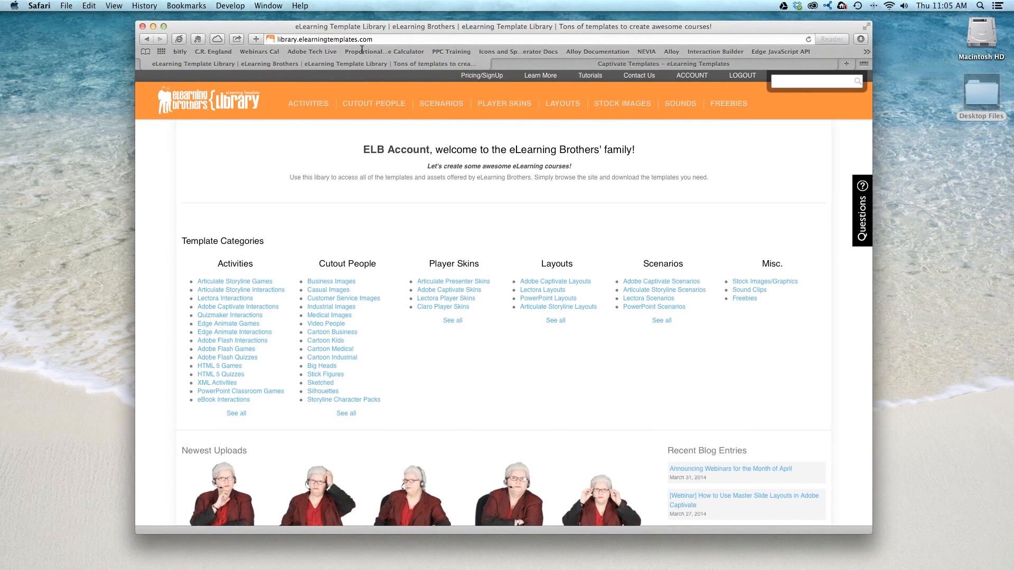
left_click(323, 40)
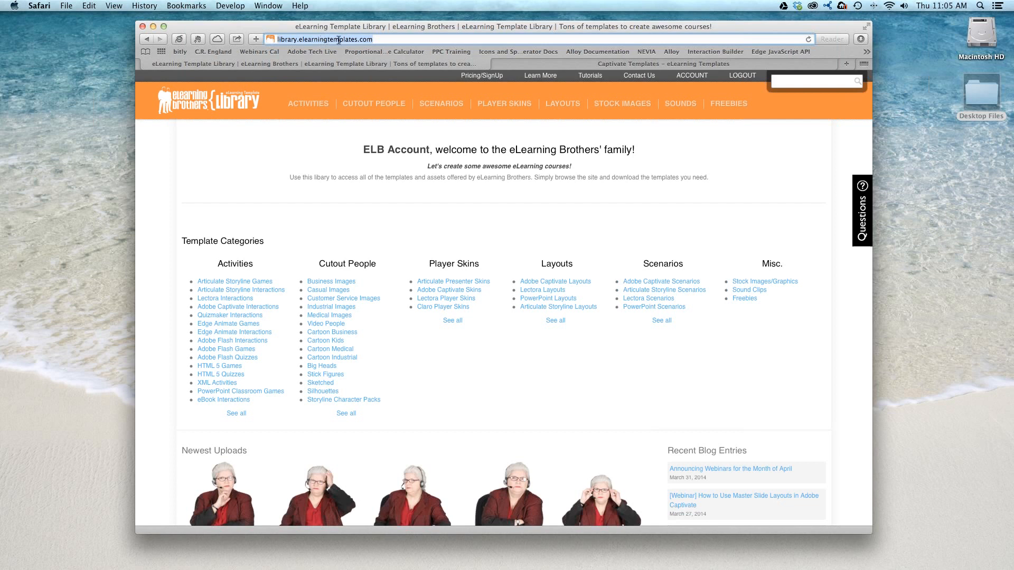
left_click(301, 73)
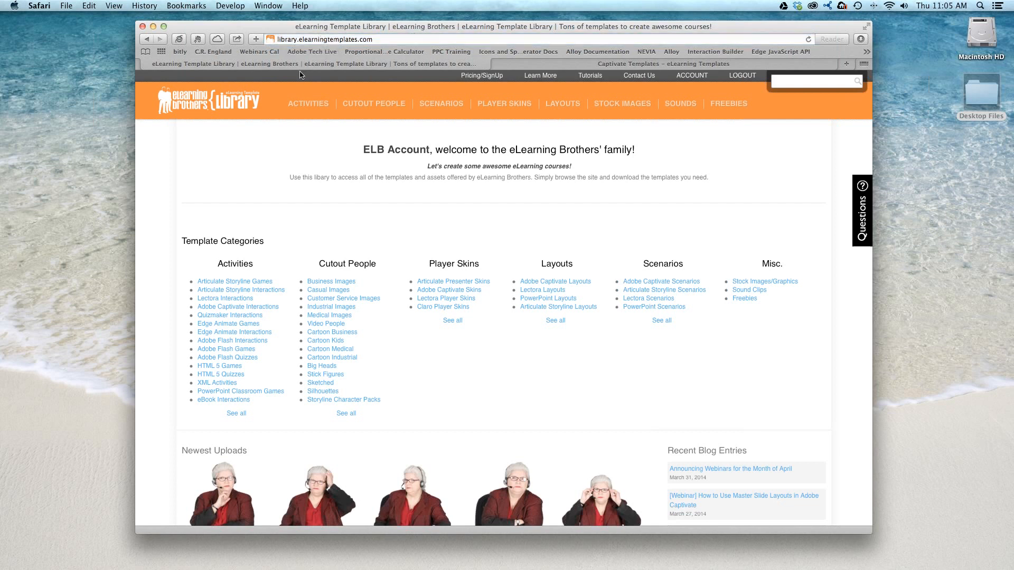
- Open the Freebies category of the template library
mouse_move(310, 106)
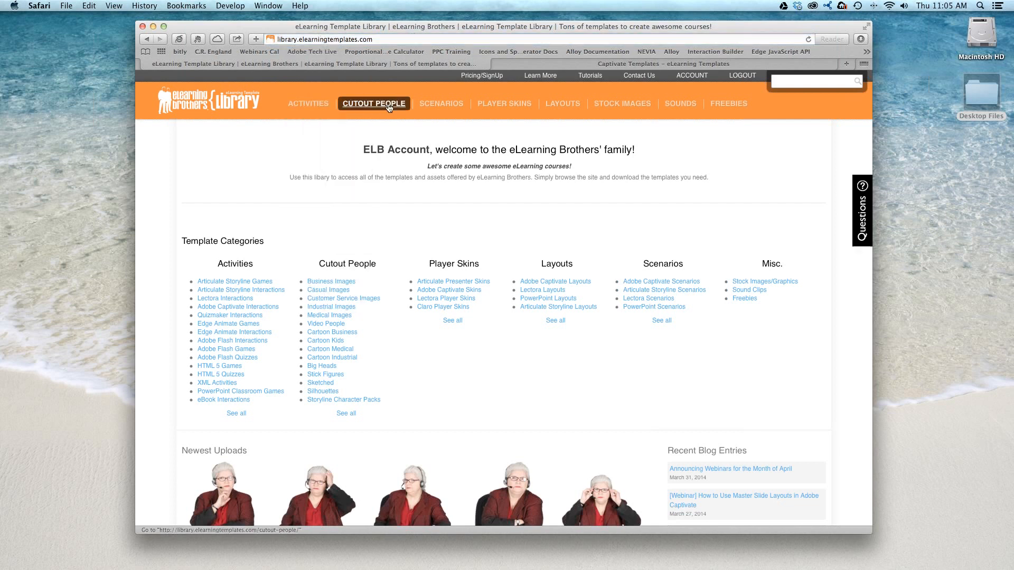
mouse_move(530, 107)
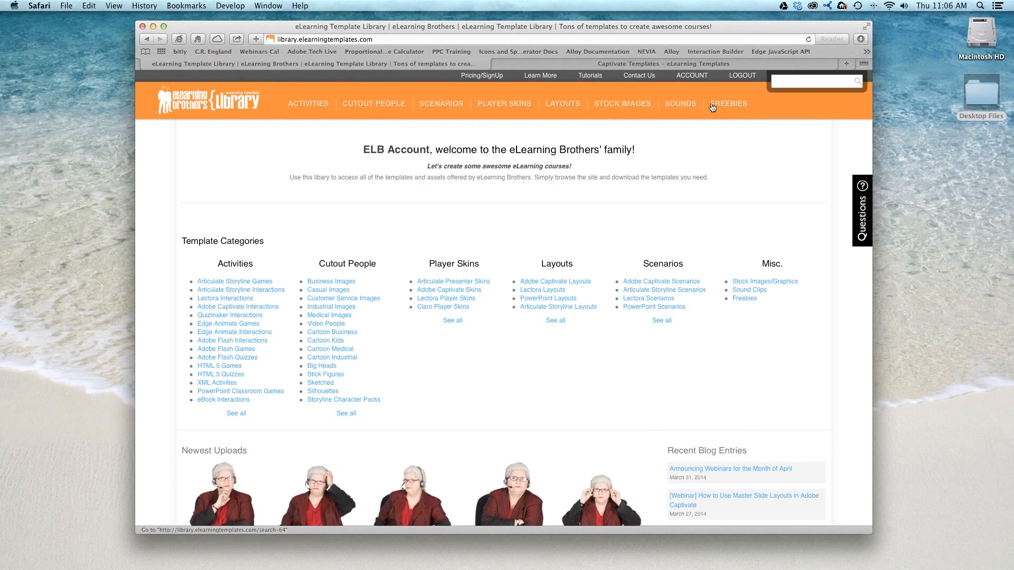
left_click(741, 106)
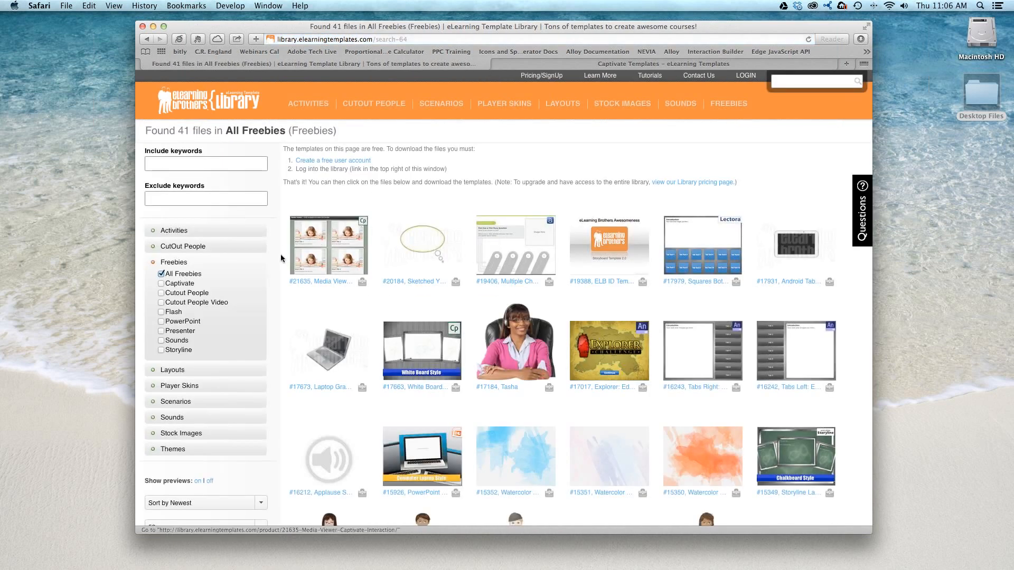
- Browse the free templates, previewing the Media Viewer Captivate interaction, the White Board Captivate layout and the Ghost Chaser Flash game
mouse_move(315, 247)
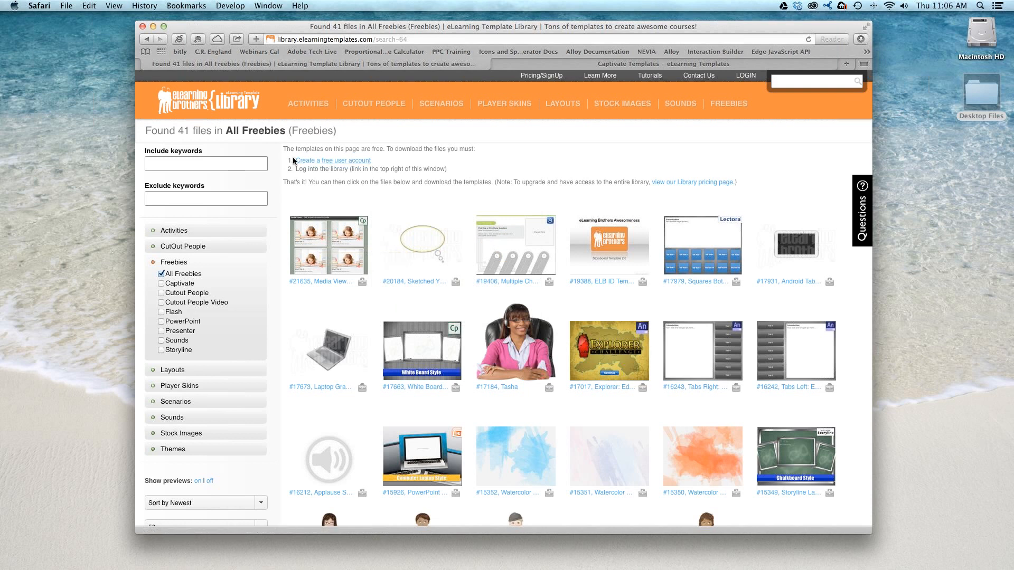
mouse_move(356, 229)
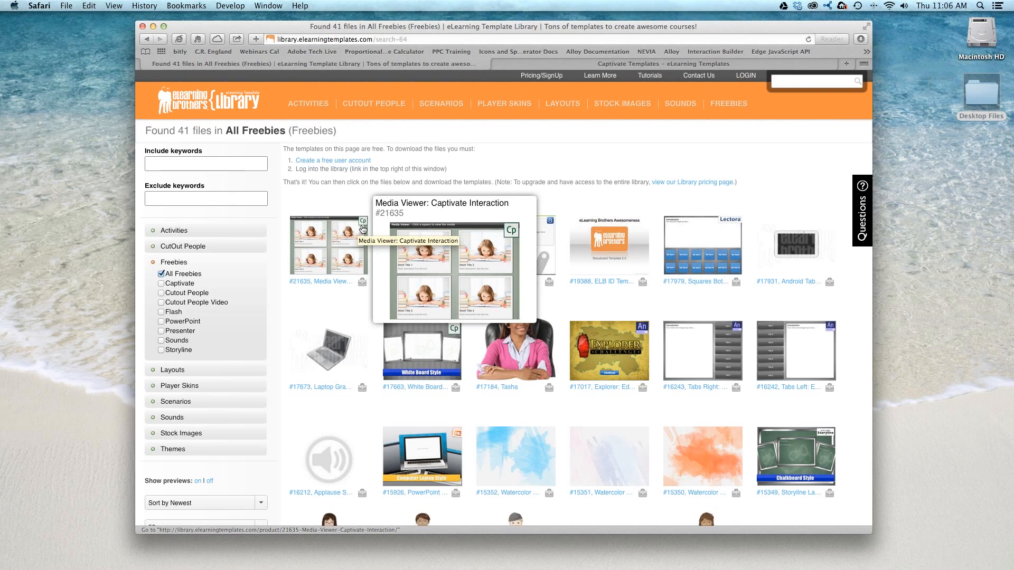
scroll(416, 226, "down", 3)
mouse_move(461, 277)
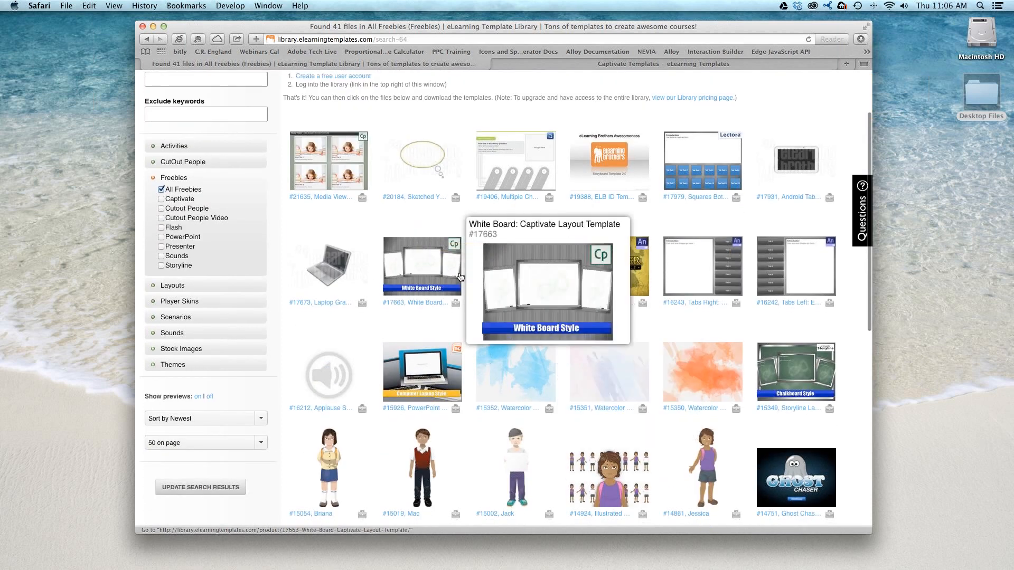
scroll(802, 350, "down", 1)
mouse_move(801, 350)
scroll(801, 350, "down", 5)
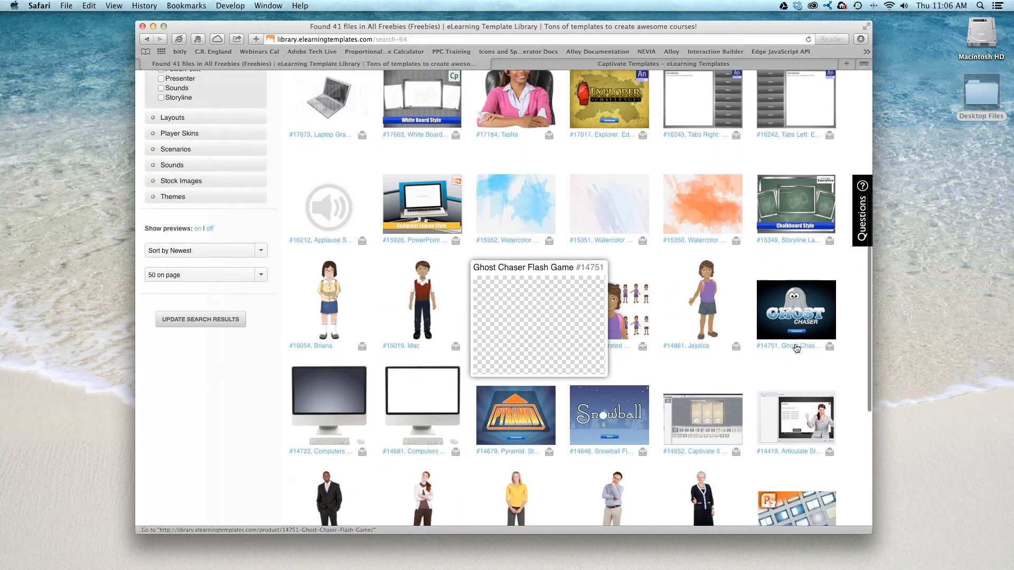
- Finish looking through the free templates and open the Captivate Interactions category of Activities
mouse_move(696, 243)
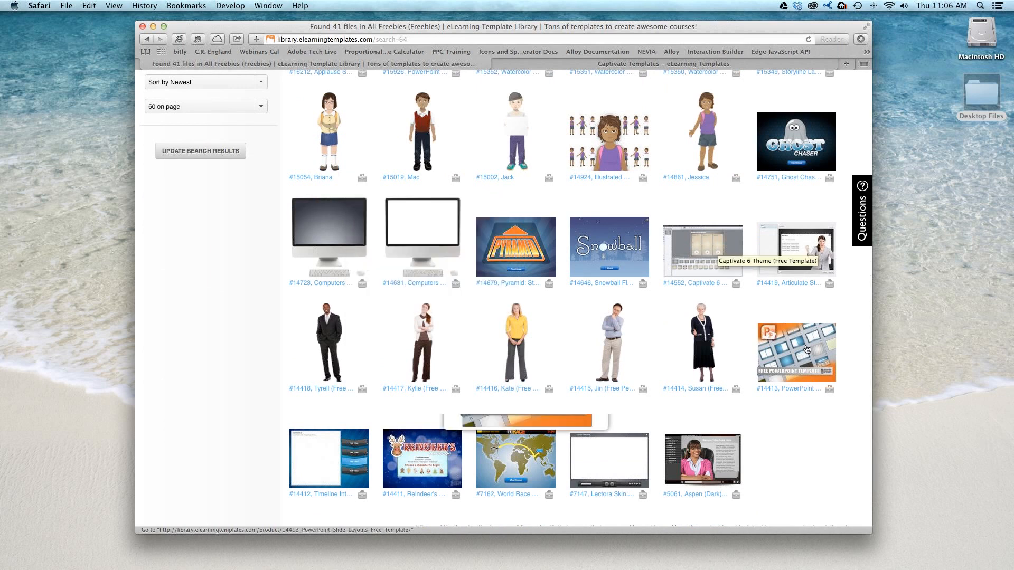
scroll(697, 324, "up", 8)
mouse_move(697, 323)
scroll(697, 323, "up", 3)
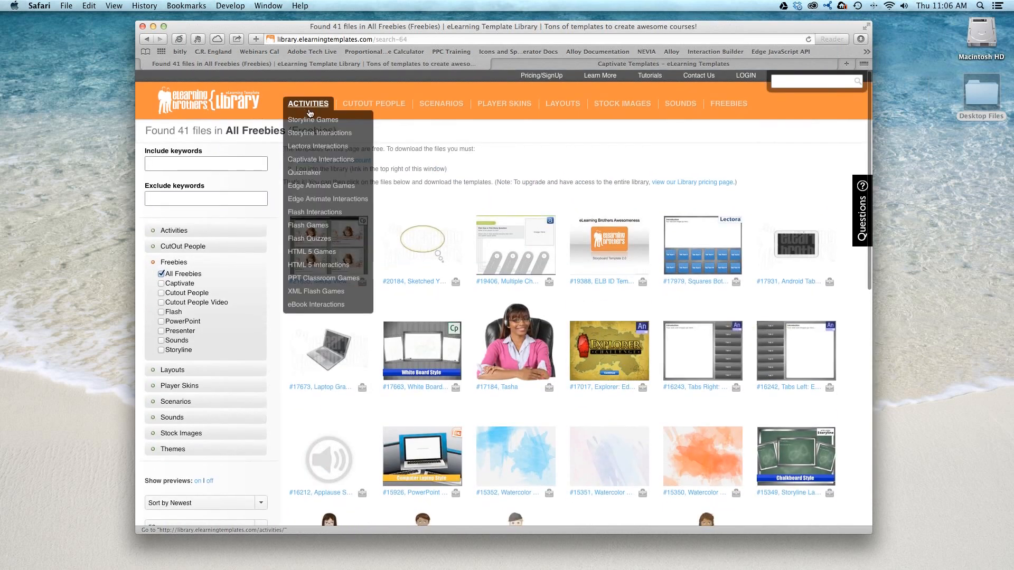
left_click(318, 158)
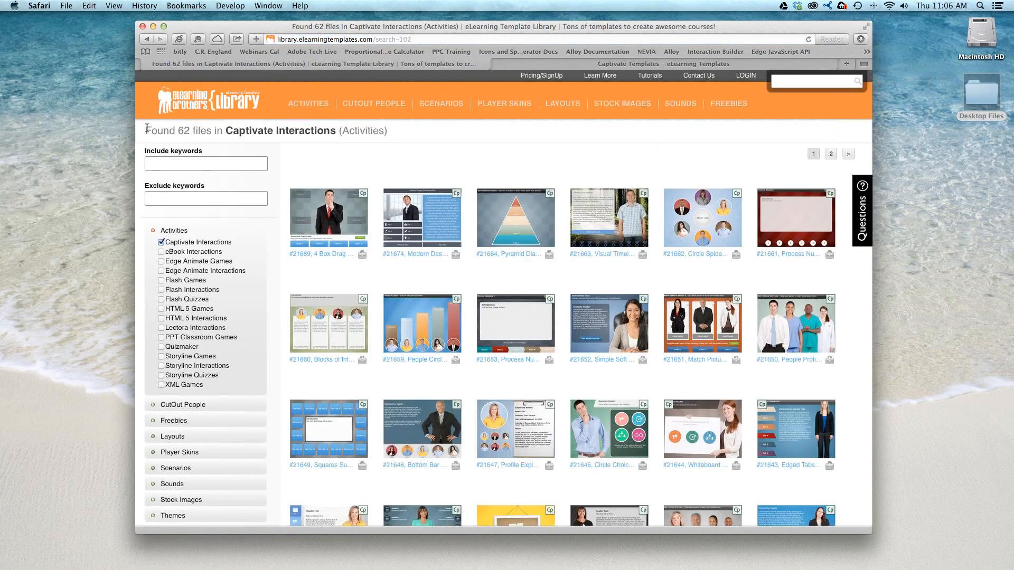
- Look through the first page of Captivate Interactions templates and go on to page 2 of the results
left_click_drag(178, 131, 191, 129)
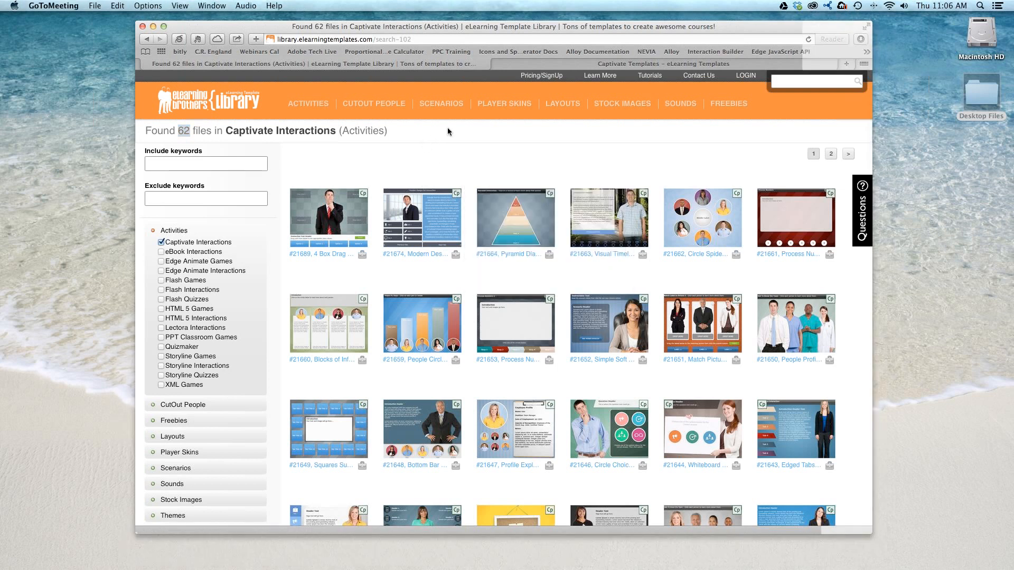
scroll(448, 128, "down", 10)
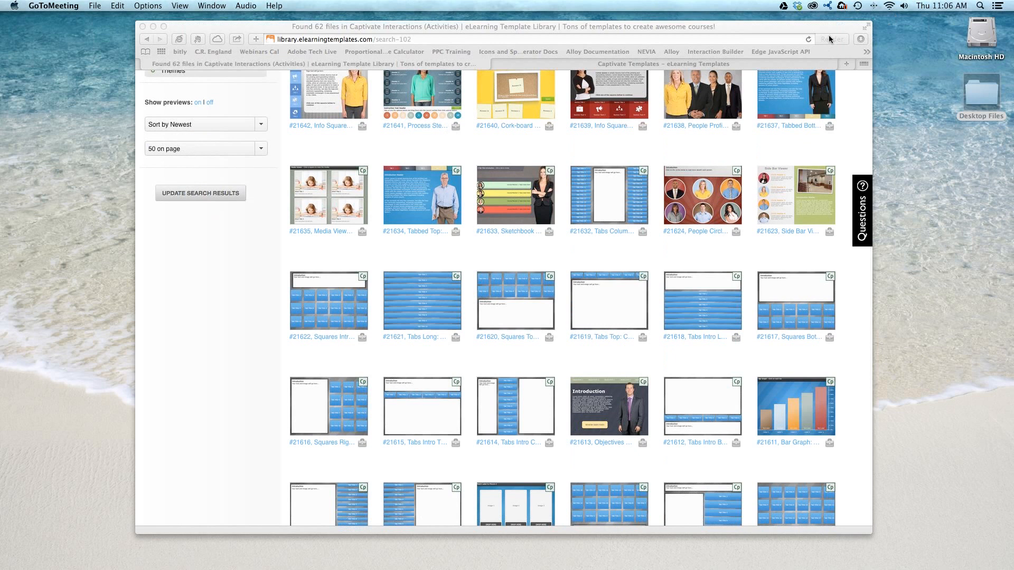
scroll(833, 348, "down", 5)
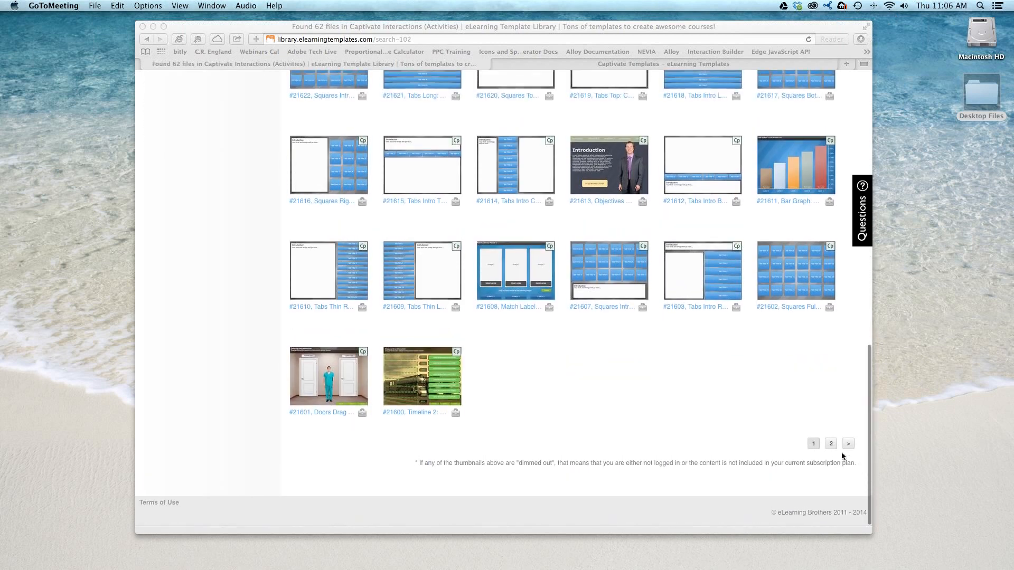
left_click(831, 444)
left_click(830, 445)
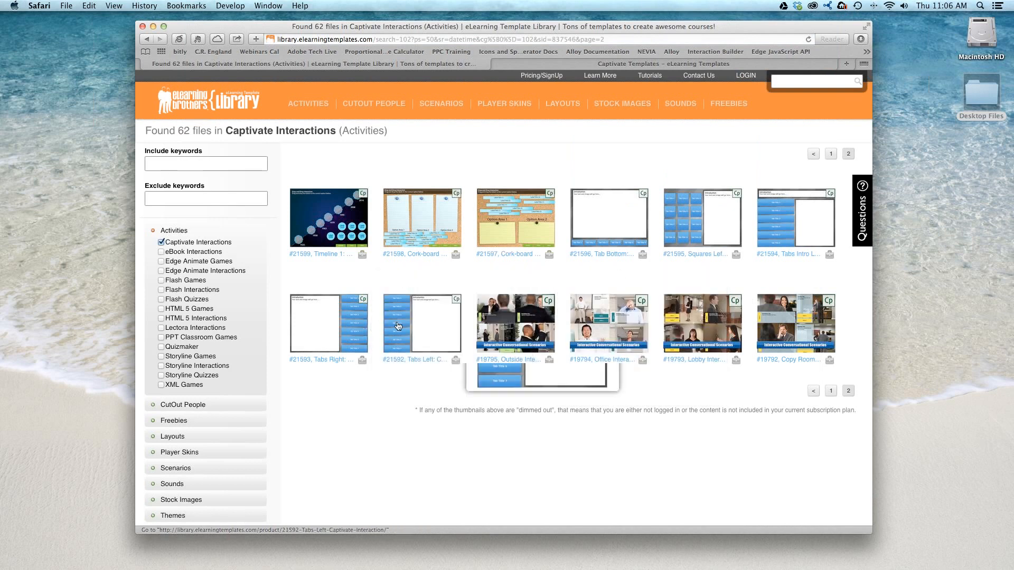
- Open template #21592, Tabs Left: Captivate Interaction, and log in to the template library with the prefilled credentials
left_click(431, 314)
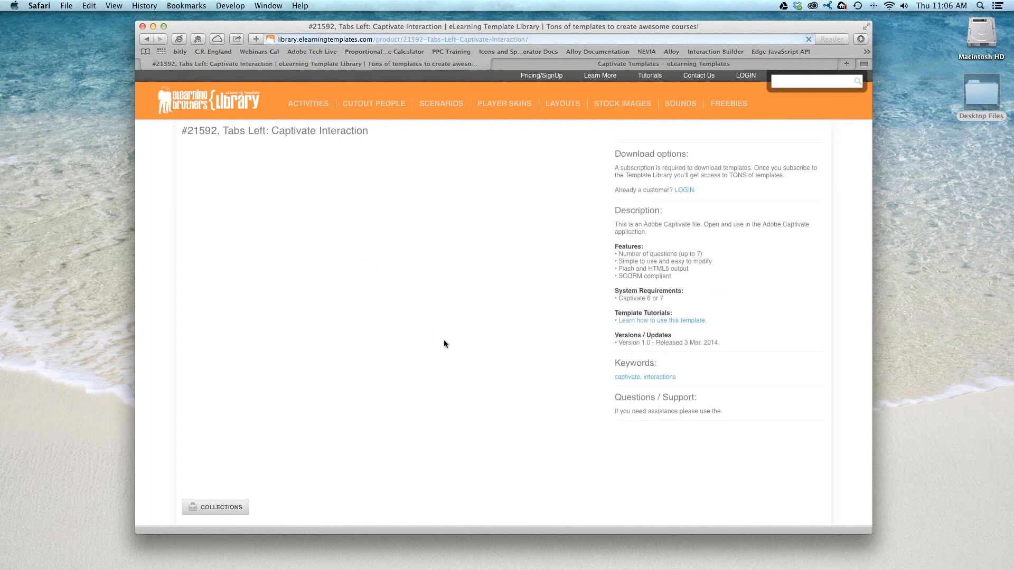
left_click(684, 223)
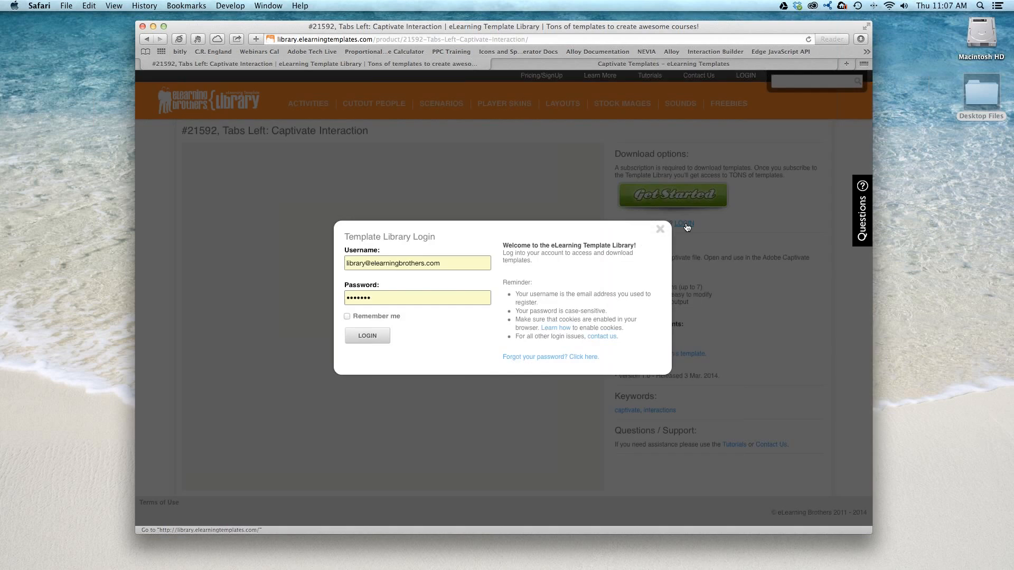
left_click(367, 335)
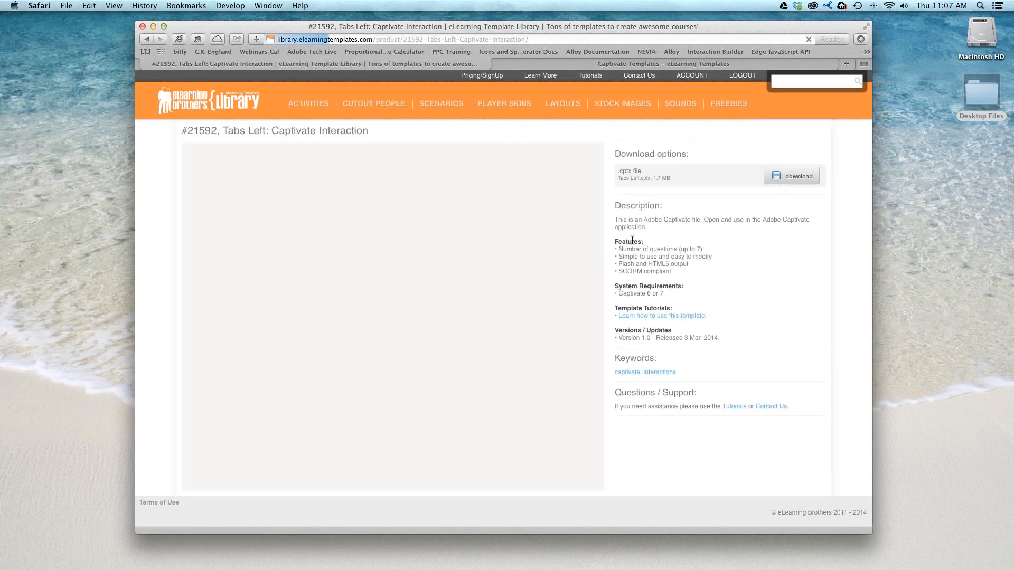
- Try out Tab Title 1, 2 and 3 in the Tabs Left interaction's preview
left_click(305, 200)
left_click(304, 229)
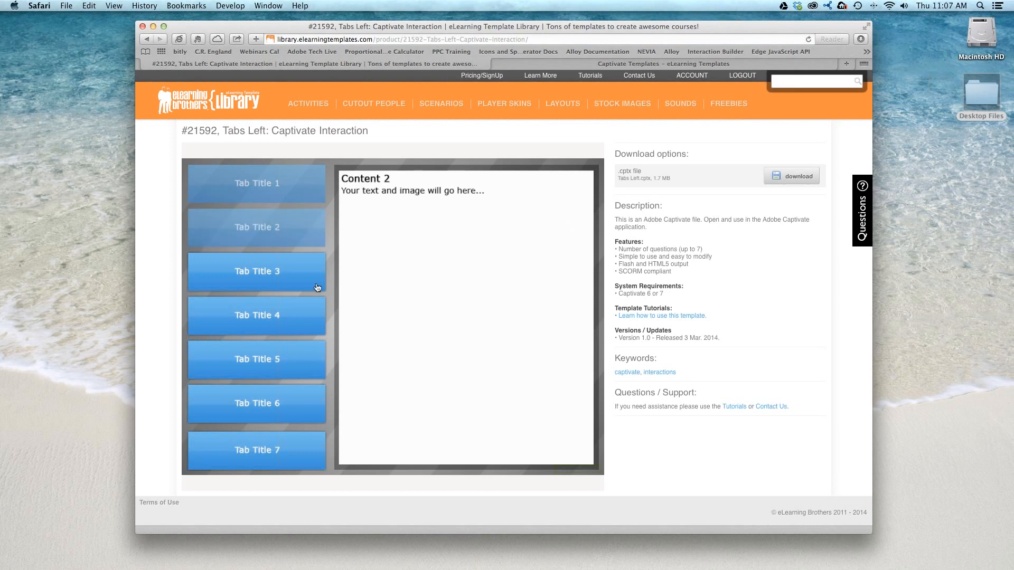
left_click(318, 280)
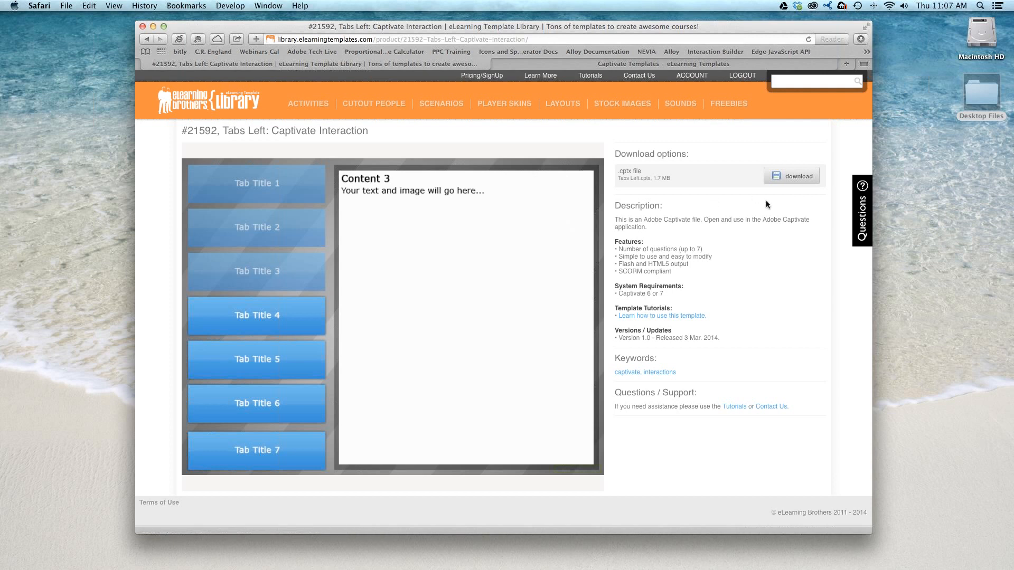
- Download the Tabs Left .cptx file and check the downloaded file on the desktop with Quick Look
left_click(799, 178)
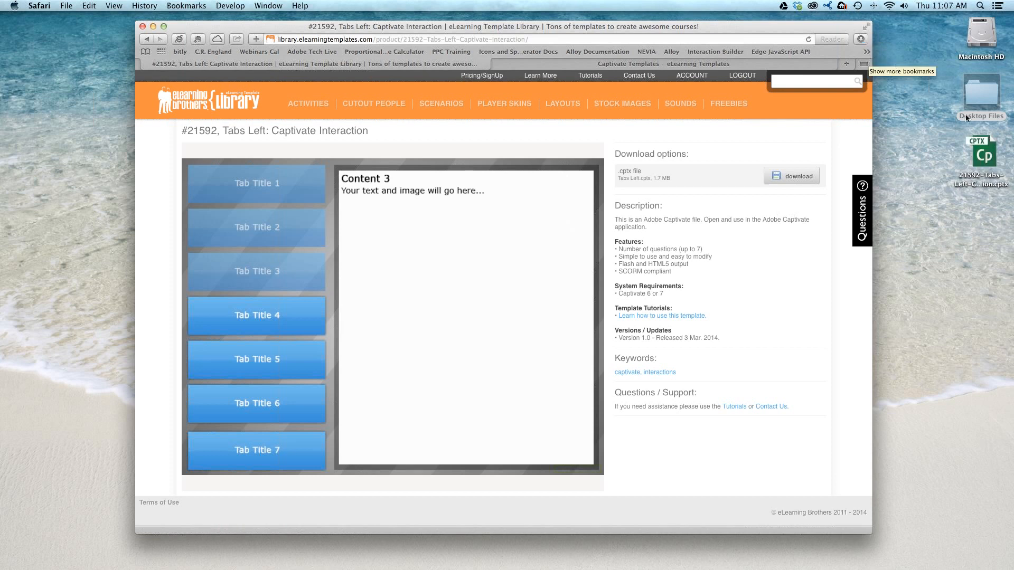
left_click(982, 152)
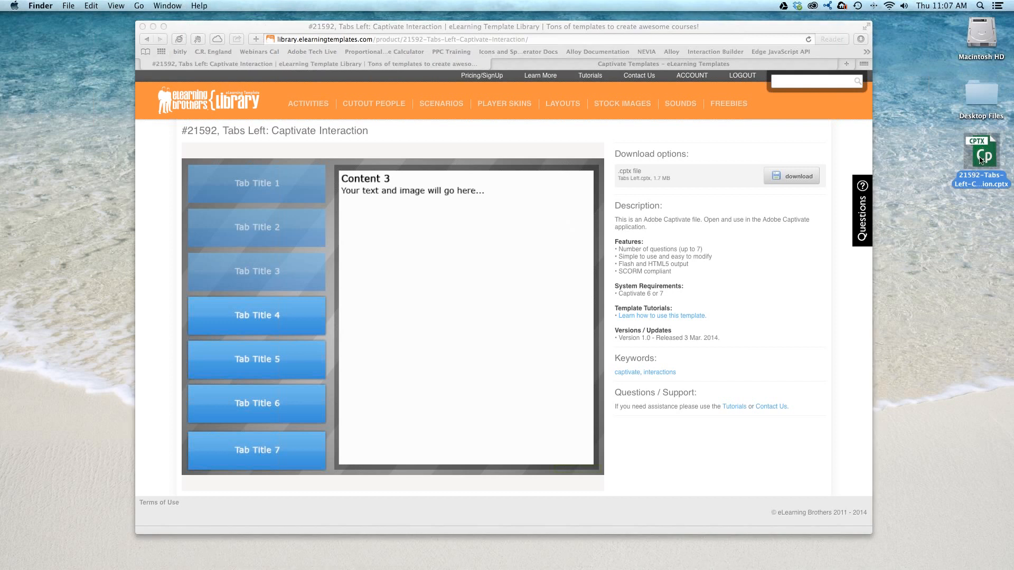
key("space")
left_click_drag(583, 269, 622, 189)
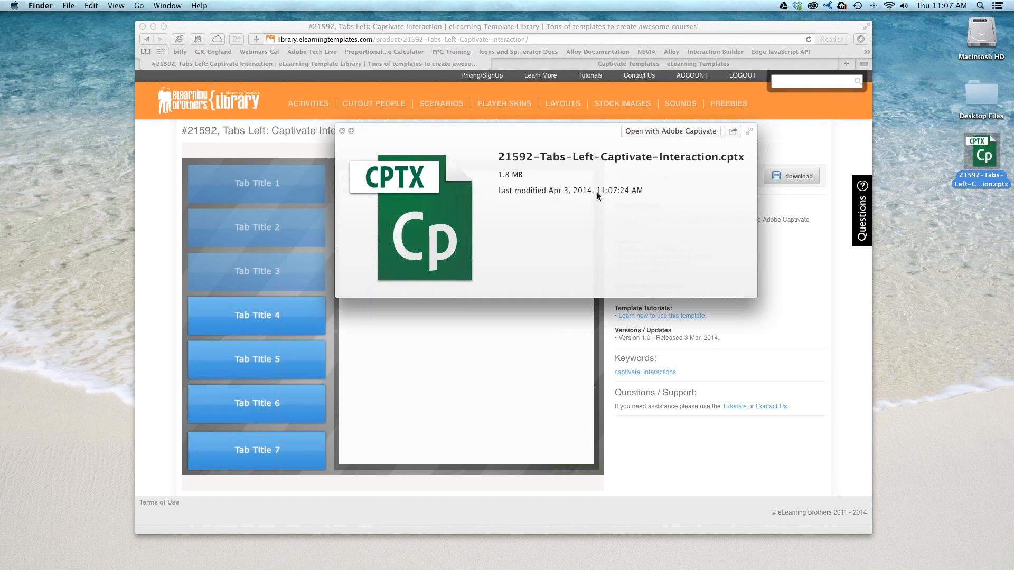
key("space")
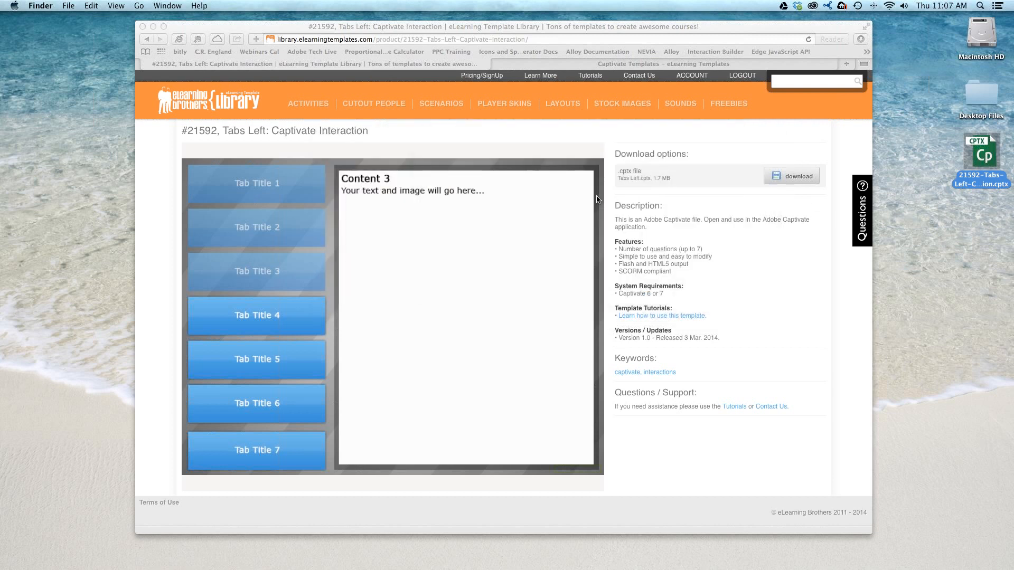
- Open the downloaded Tabs Left file in Adobe Captivate and examine its enlarged timeline and its master slides
double_click(986, 150)
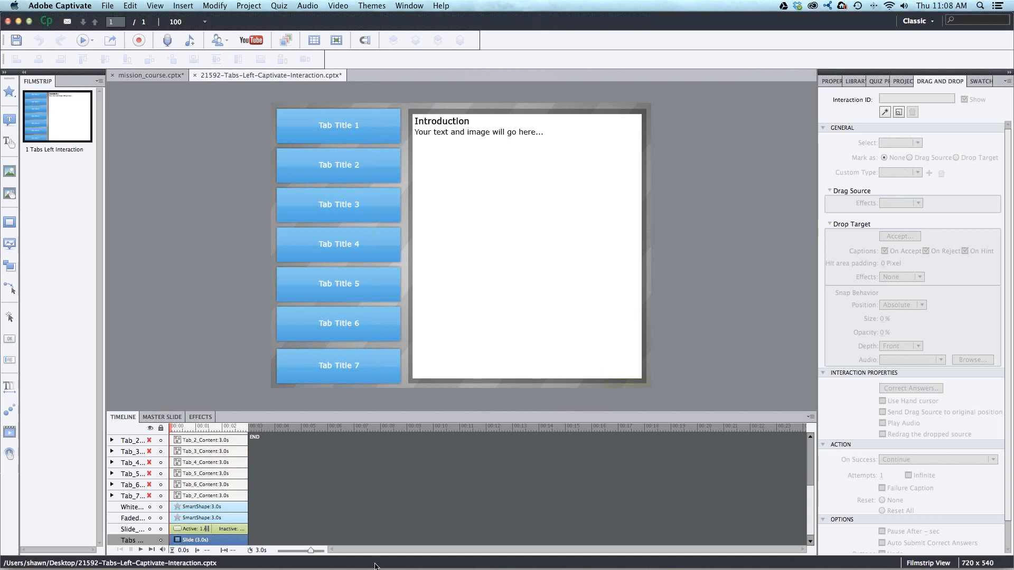
left_click_drag(360, 409, 360, 368)
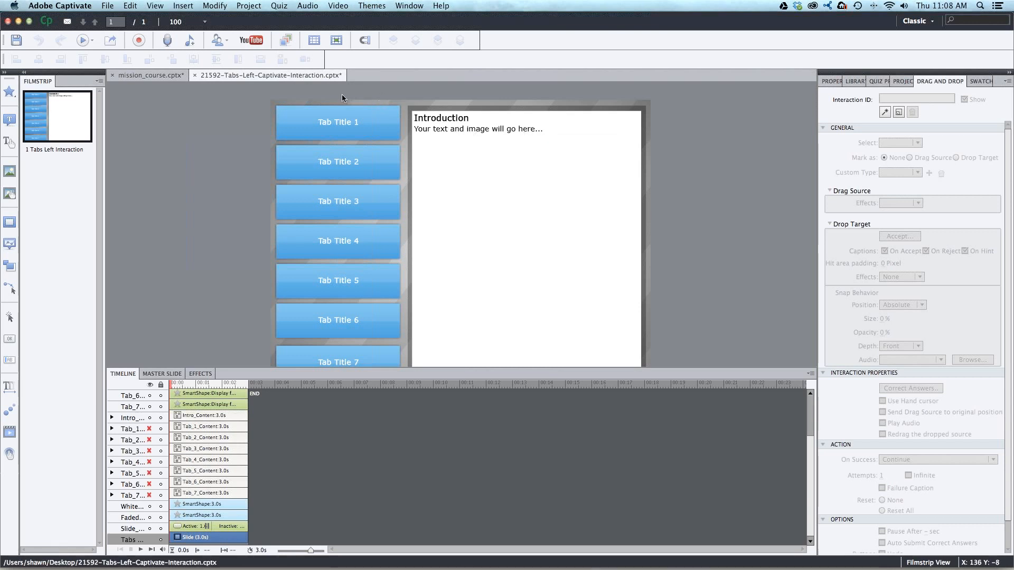
left_click(180, 374)
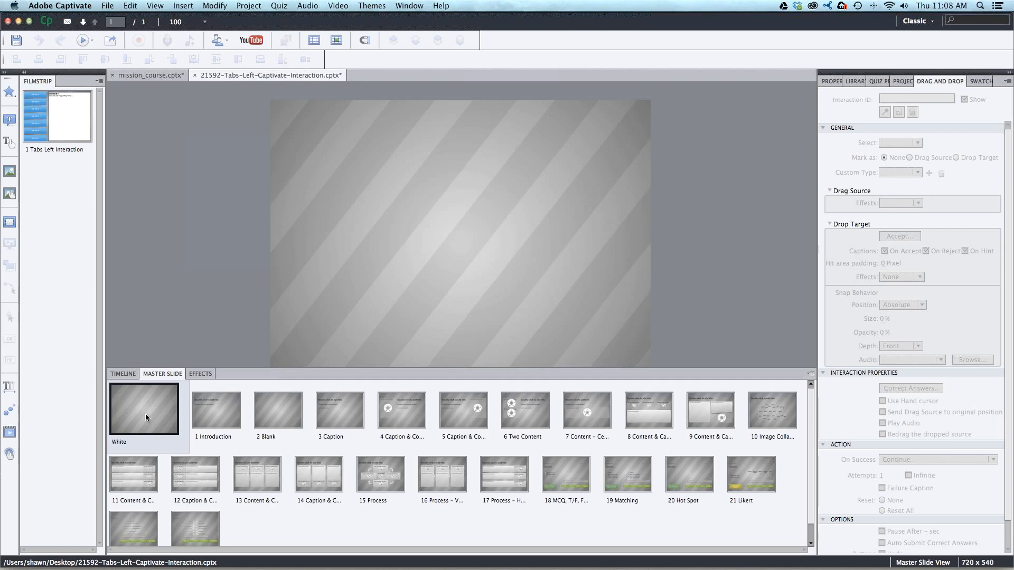
left_click(128, 375)
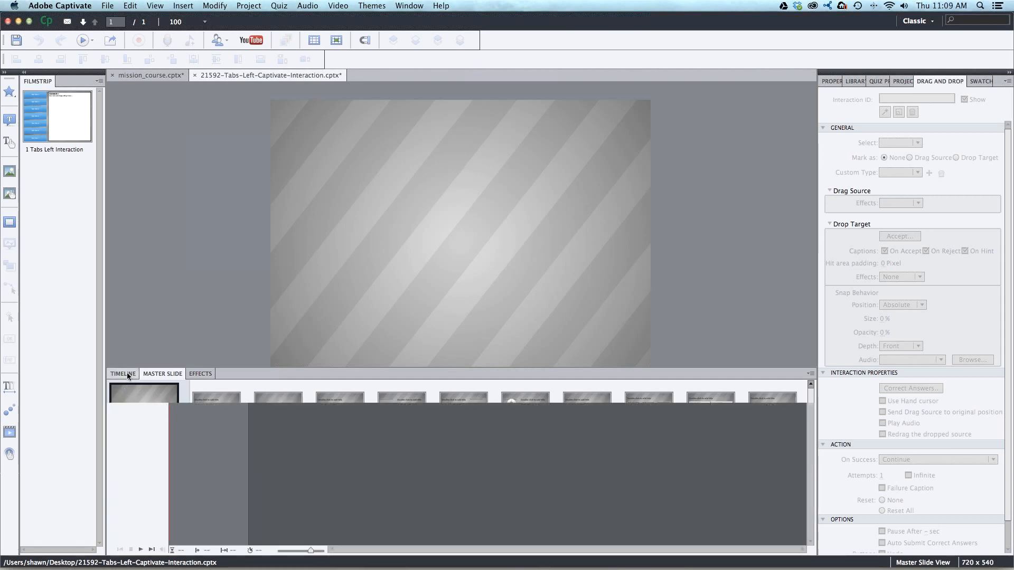
left_click(163, 374)
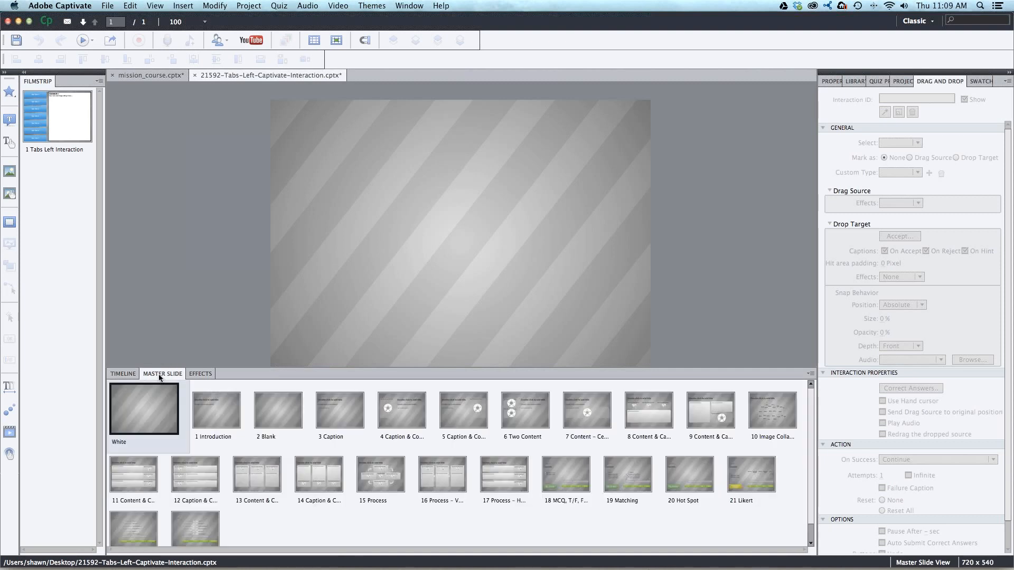
left_click(834, 81)
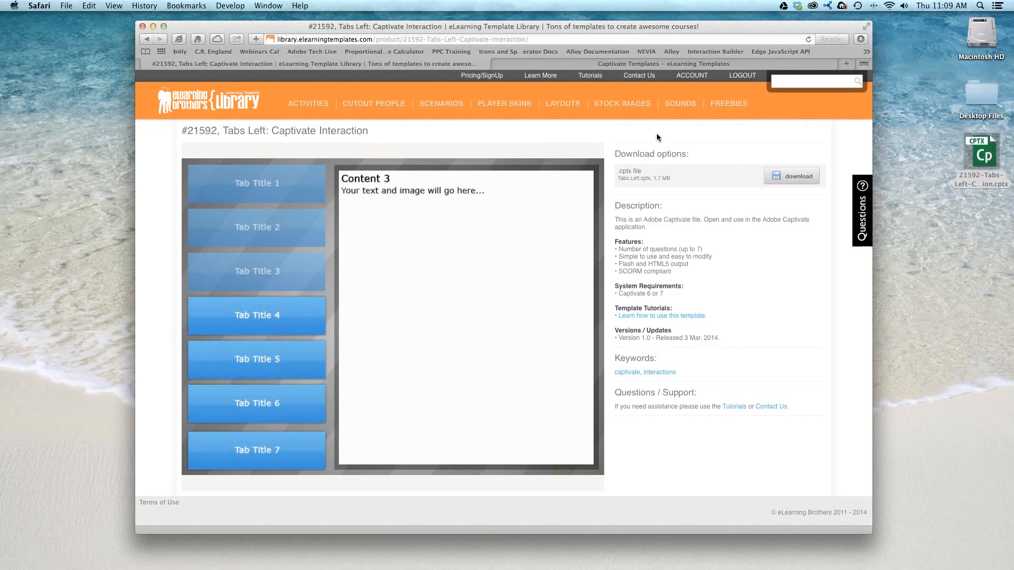
- Switch back to Safari and open the Checkers Background from the Background Textures group of the library's stock images
left_click(602, 106)
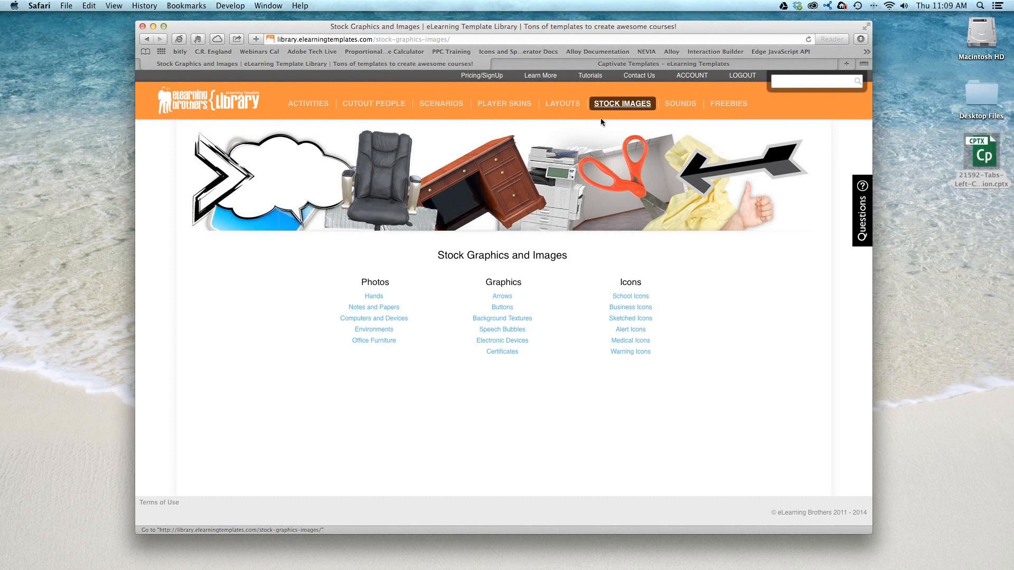
left_click(502, 318)
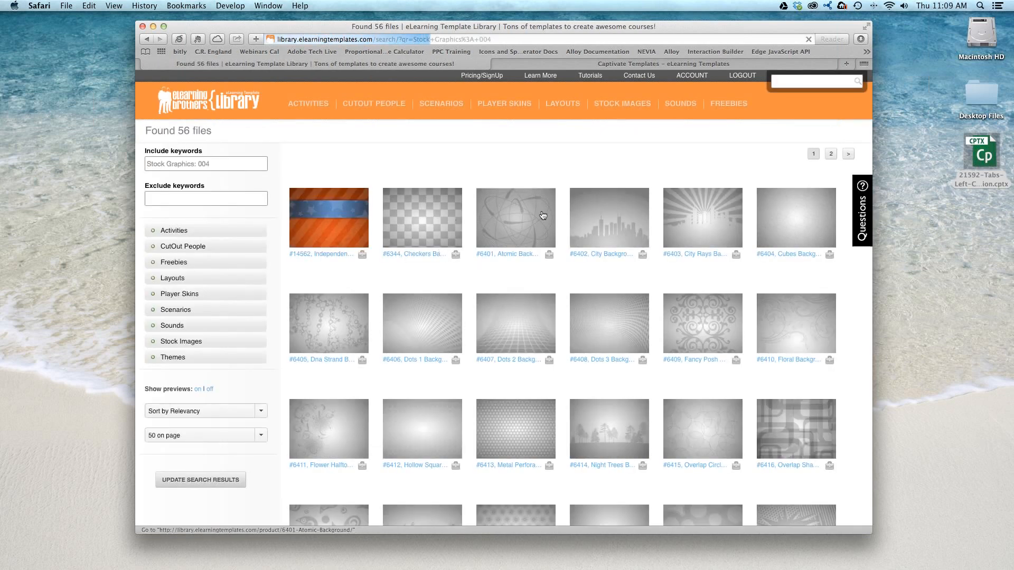
mouse_move(709, 215)
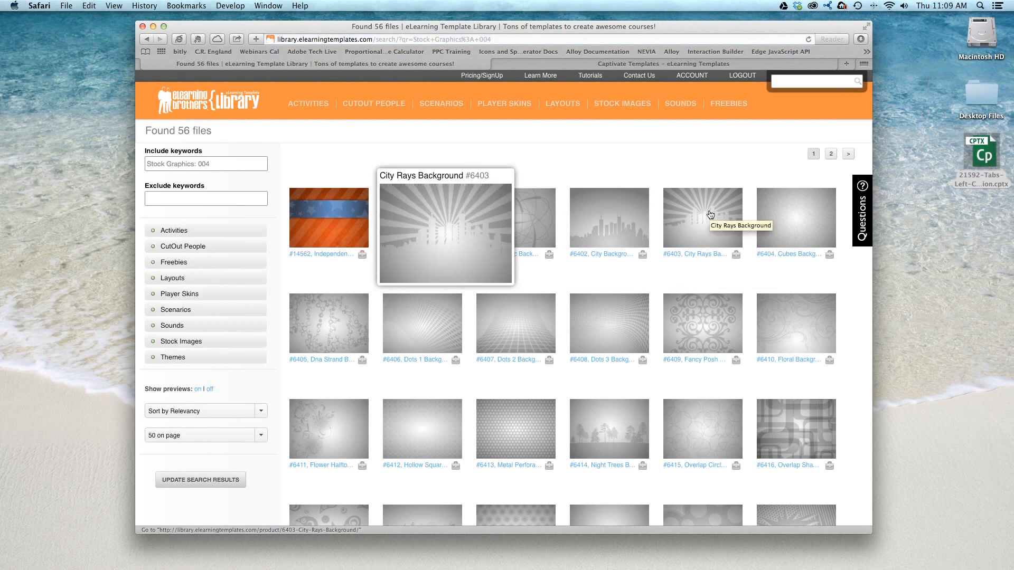
left_click(429, 211)
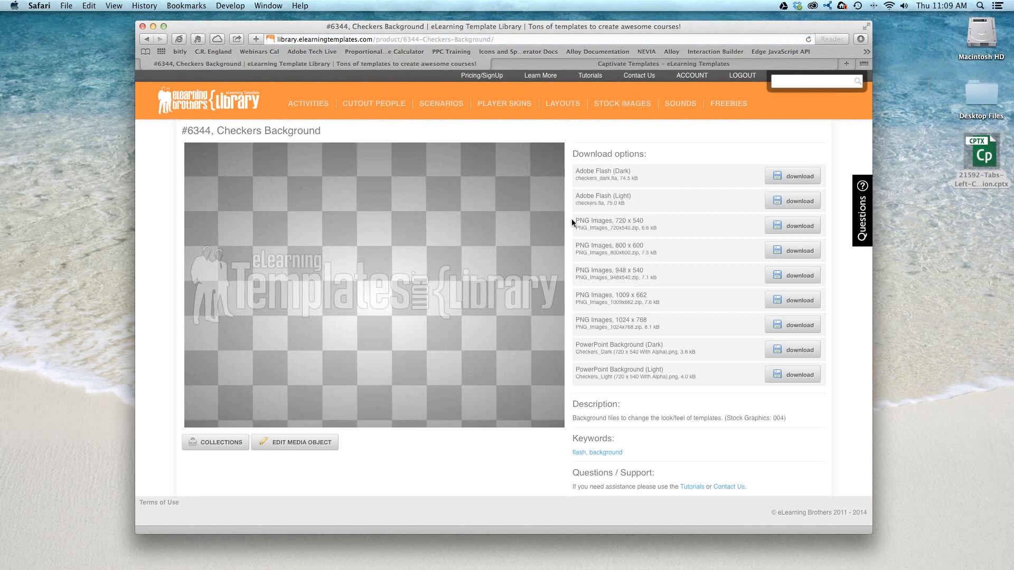
- Compare the Checkers Background's PNG sizes and download the 720 x 540 PNG images
left_click_drag(574, 222, 656, 221)
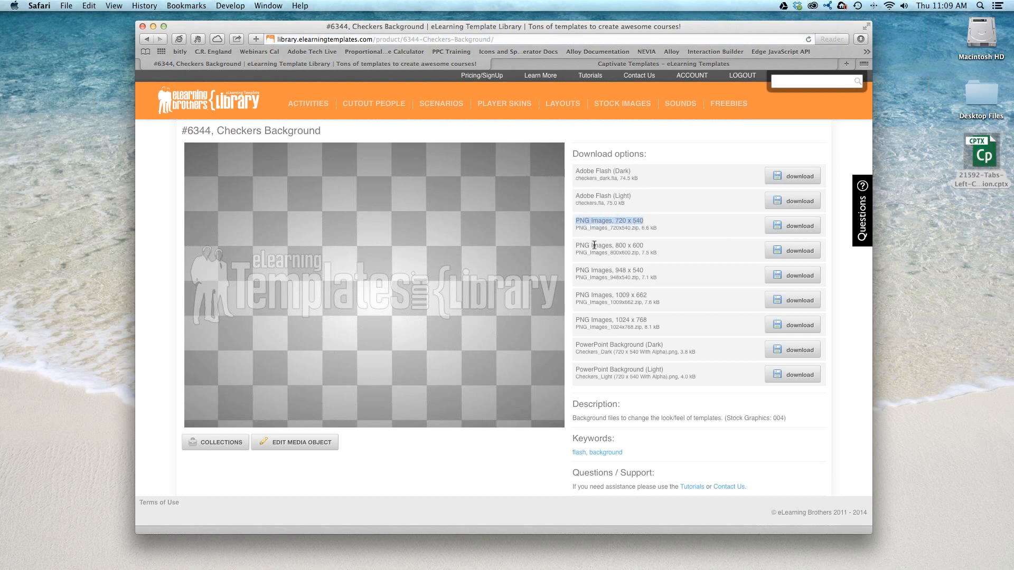
left_click_drag(609, 247, 654, 248)
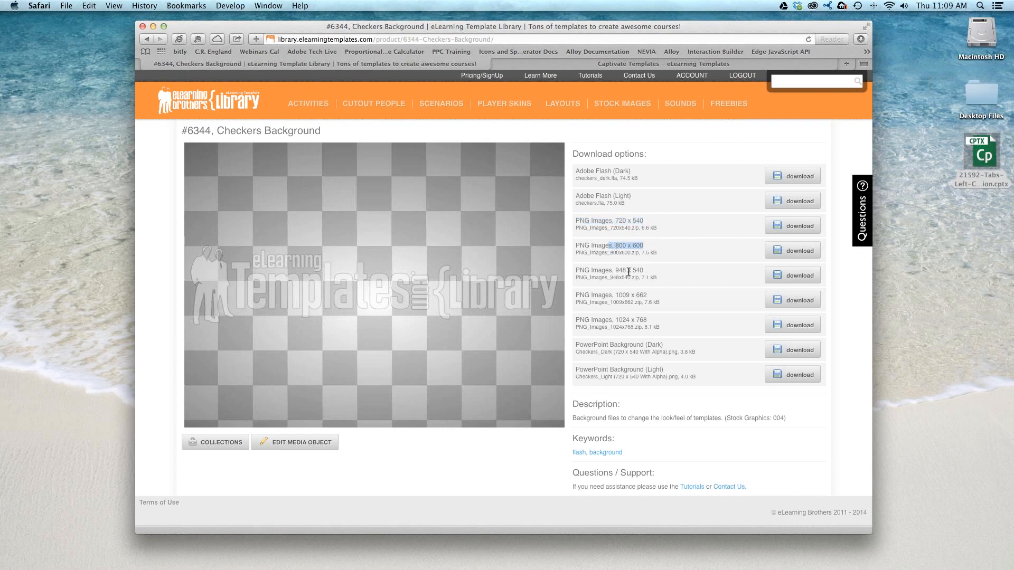
left_click_drag(609, 271, 665, 269)
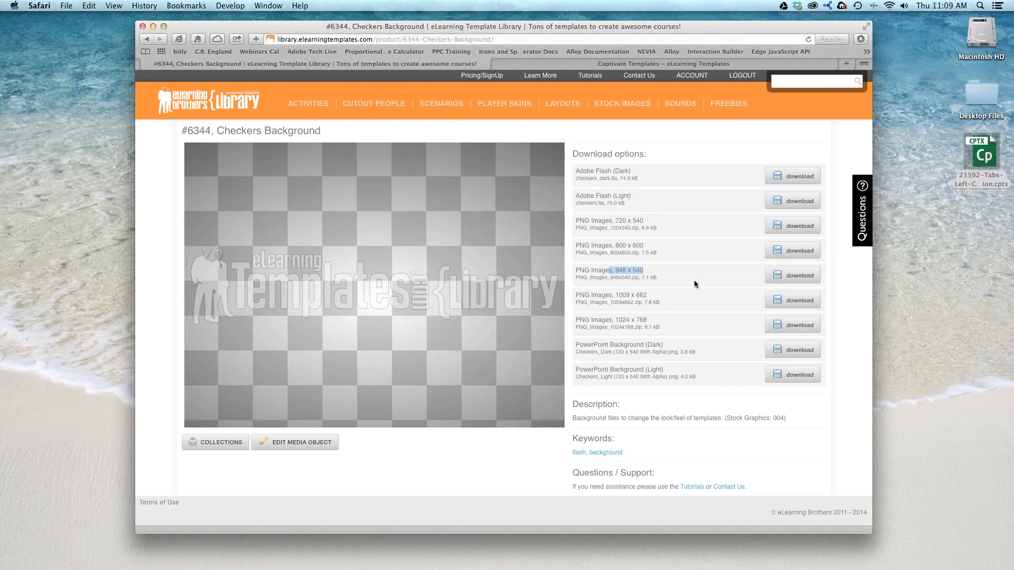
left_click_drag(619, 220, 641, 218)
left_click(626, 221)
left_click(774, 233)
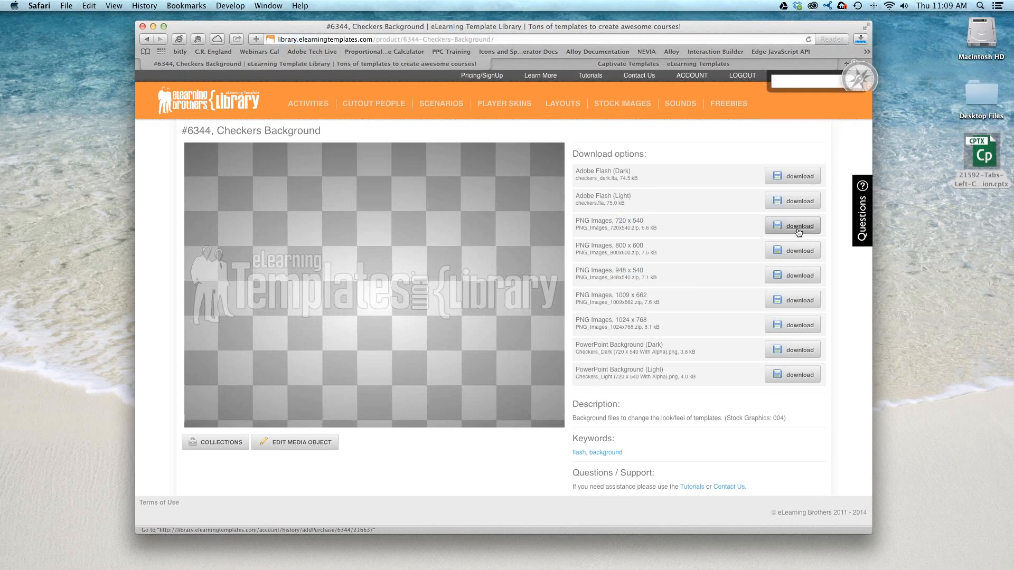
- Open the downloaded PNG_Images_720x540 folder and preview its dark and light Checkers images with Quick Look
double_click(985, 213)
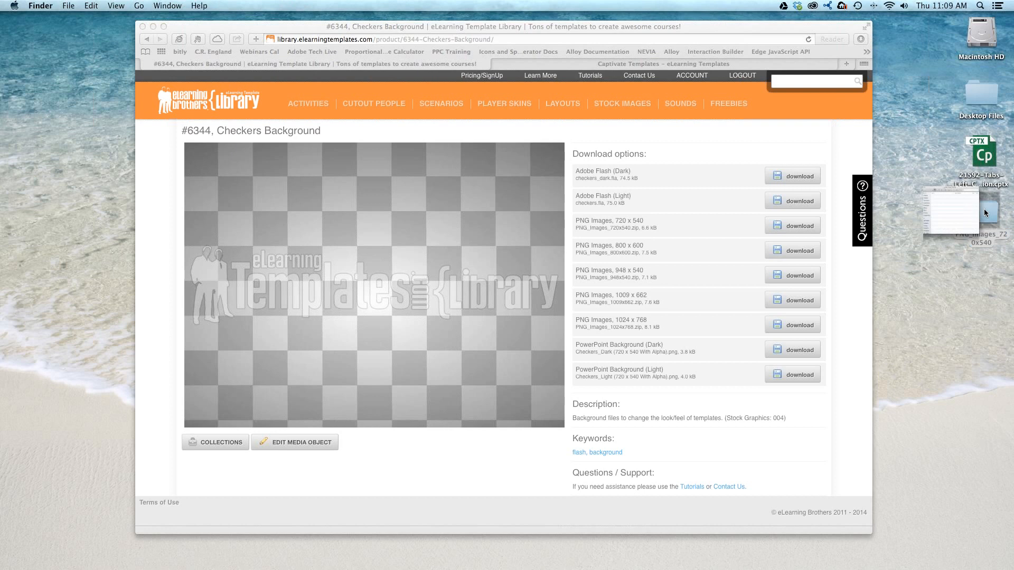
left_click(455, 142)
left_click(461, 135)
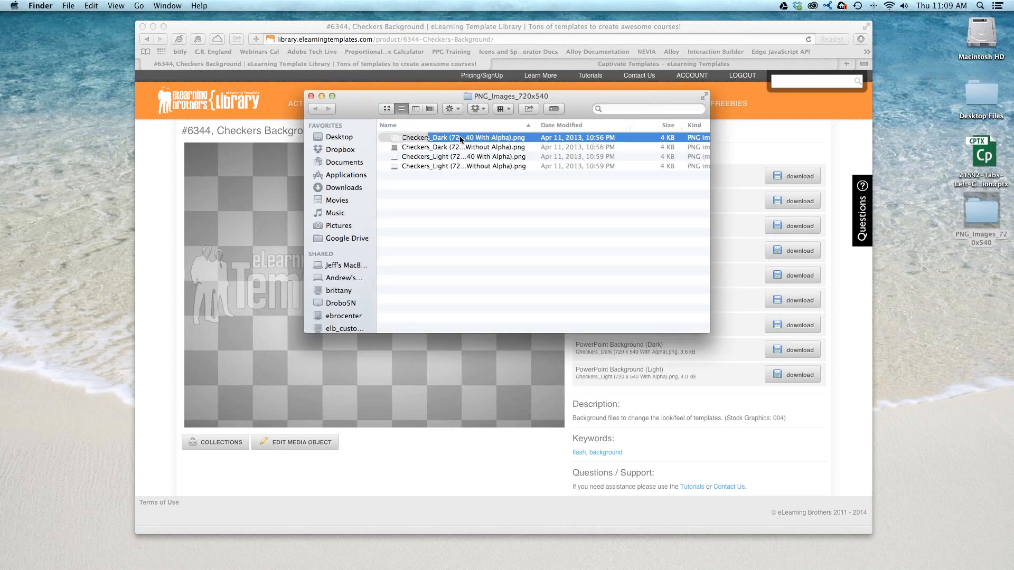
key("space")
key("Down")
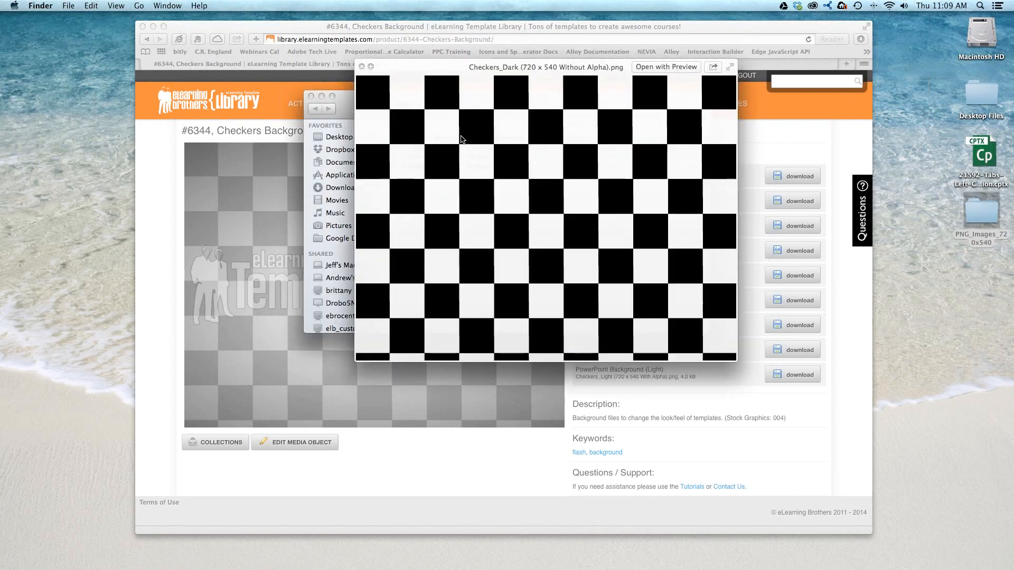
key("Down")
key("Up")
key("Down")
key("Down")
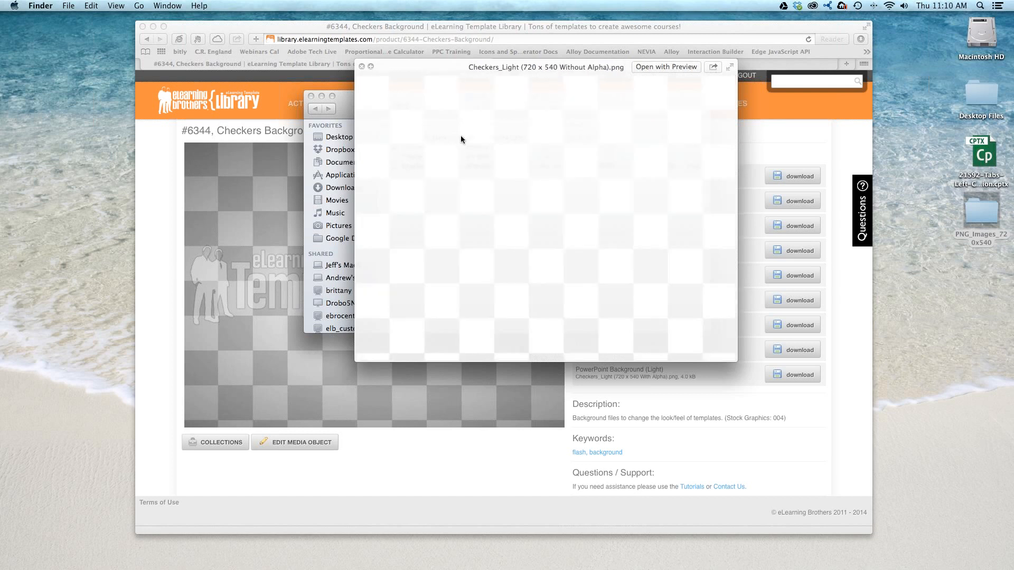
key("space")
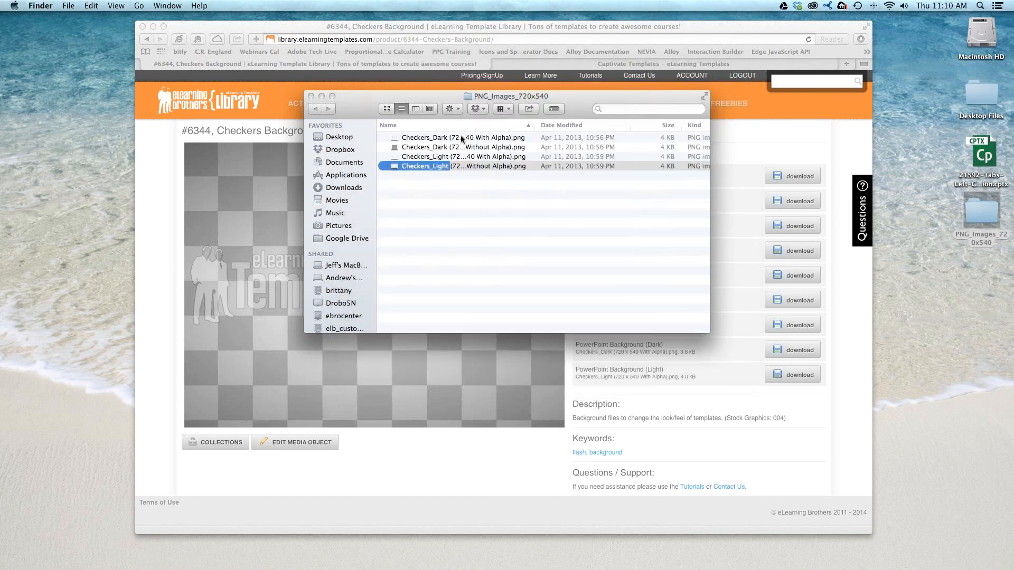
- Switch to Adobe Captivate, set the first Checkers_Dark PNG from PNG_Images_720x540 as the main master slide's background, and view the Tabs Left slide
key("super+w")
key("super+Tab")
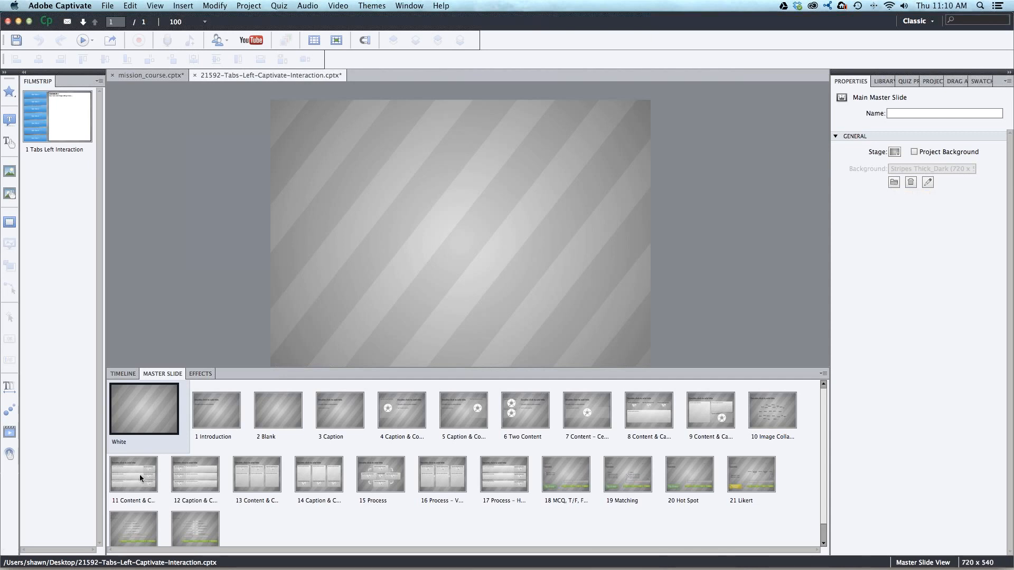
left_click(894, 183)
left_click(445, 298)
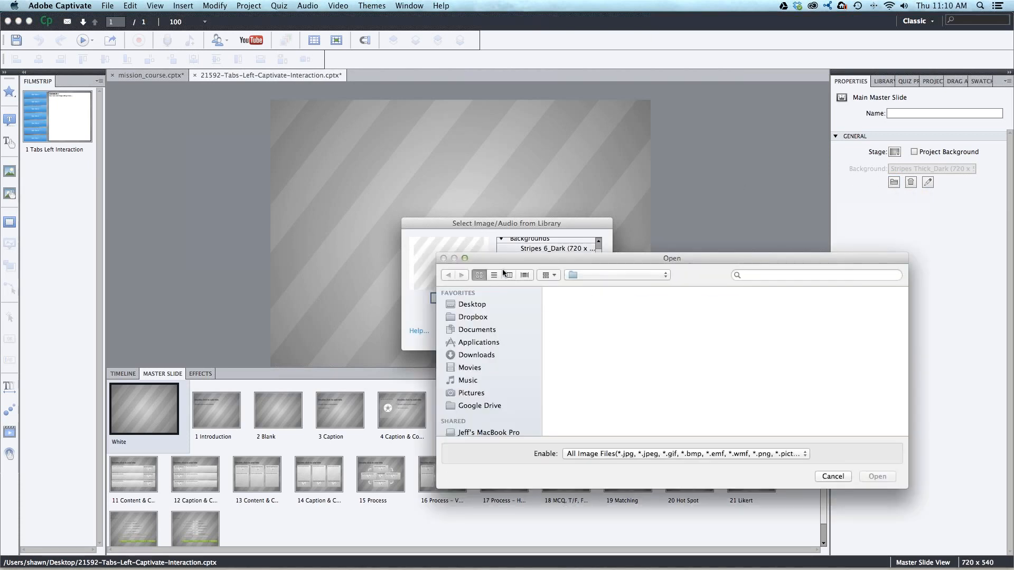
left_click_drag(519, 256, 351, 127)
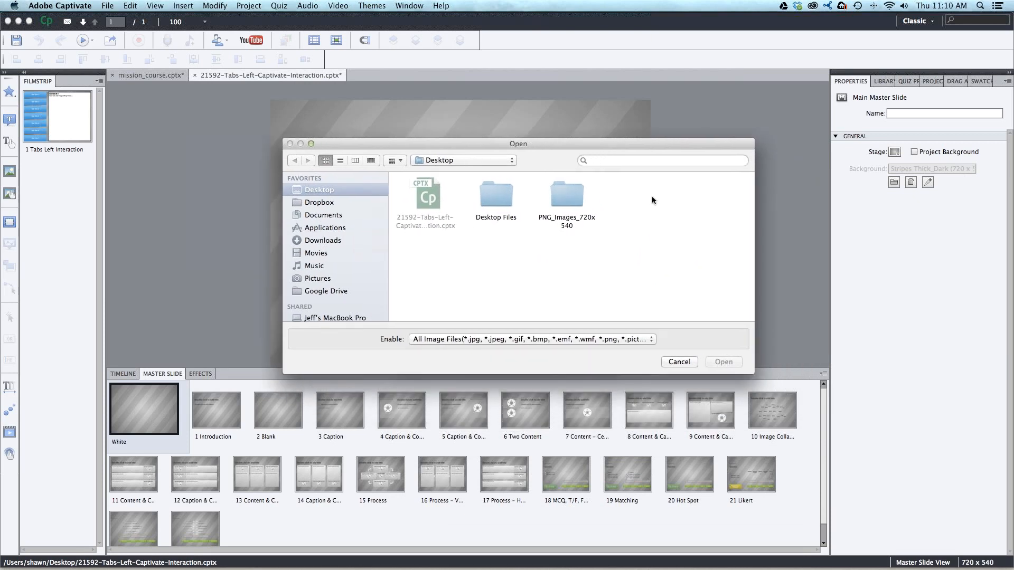
double_click(557, 195)
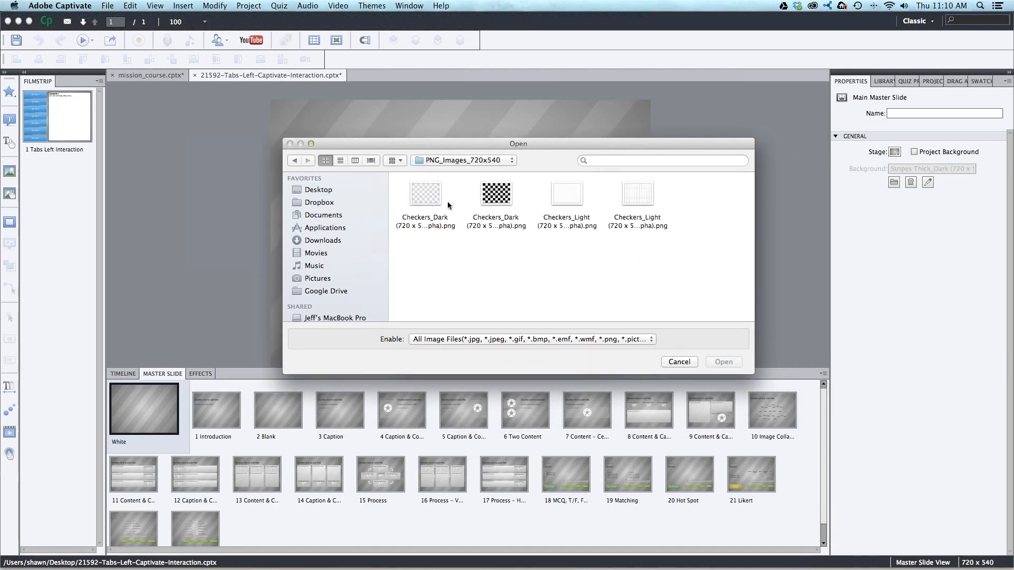
left_click(426, 195)
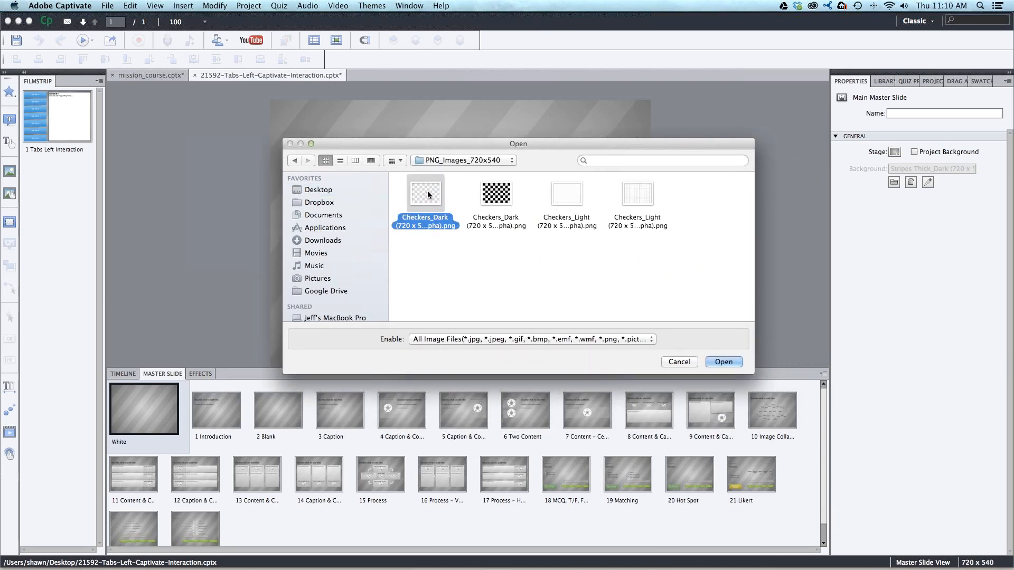
left_click(723, 362)
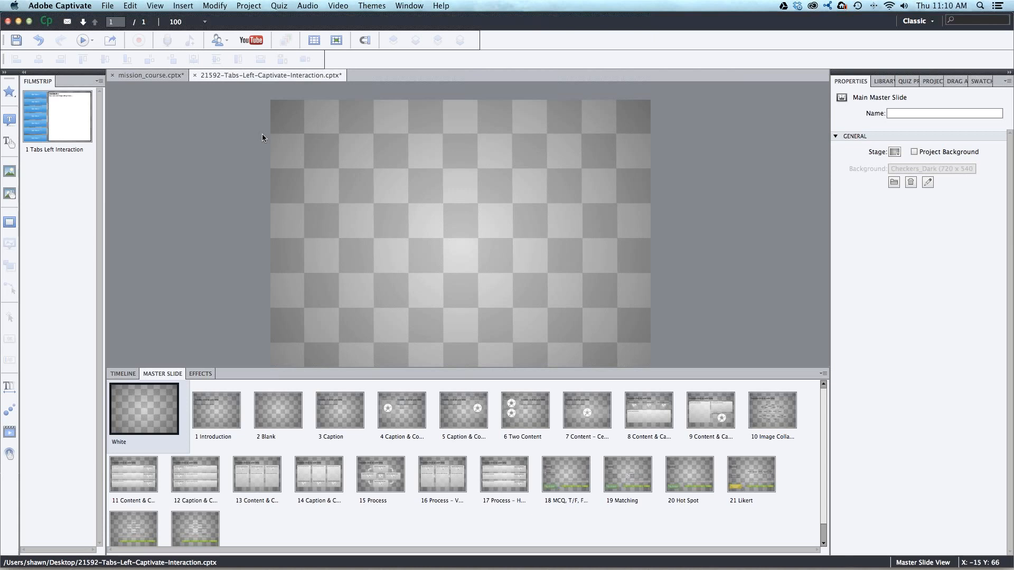
left_click(76, 117)
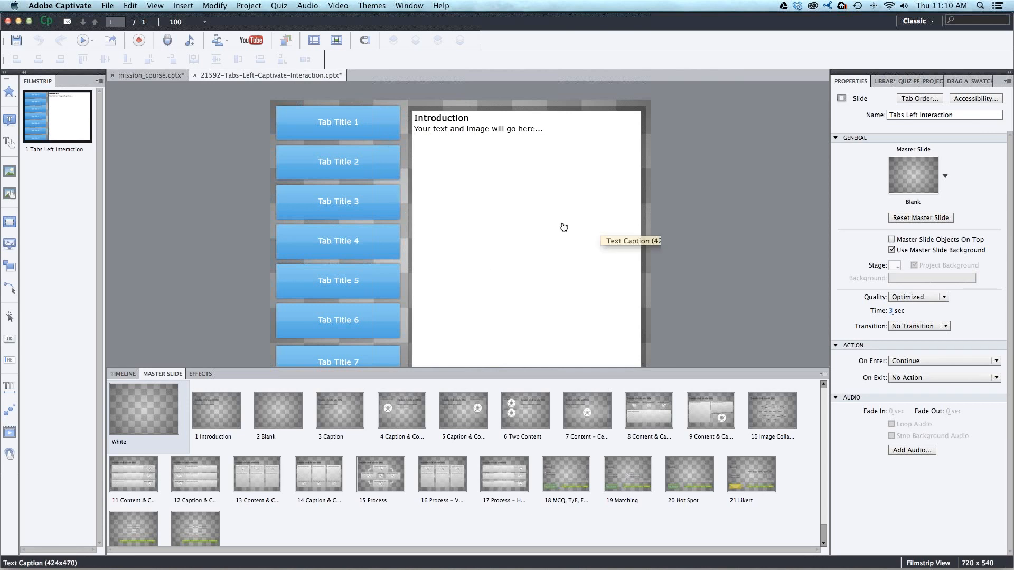
- Change the main master slide's stage fill to the darker blue custom gradient and return to the Tabs Left Interaction slide
left_click(129, 374)
left_click(162, 374)
left_click(157, 391)
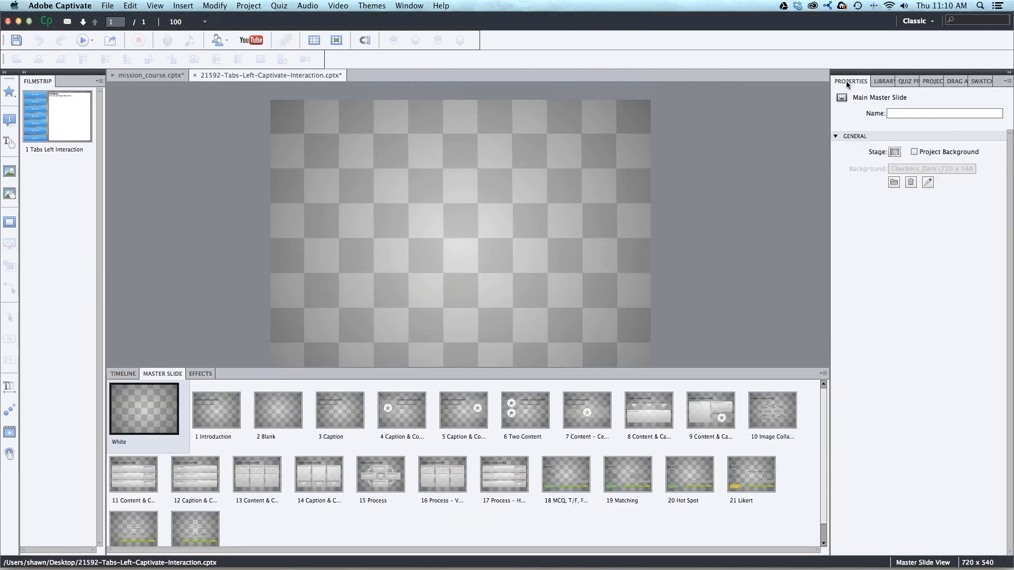
left_click(894, 152)
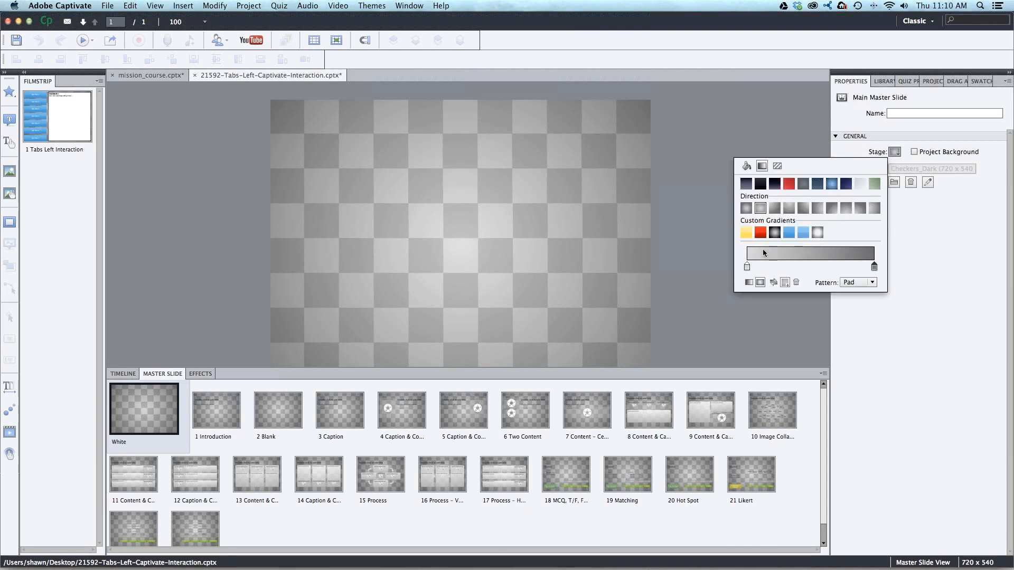
left_click(790, 233)
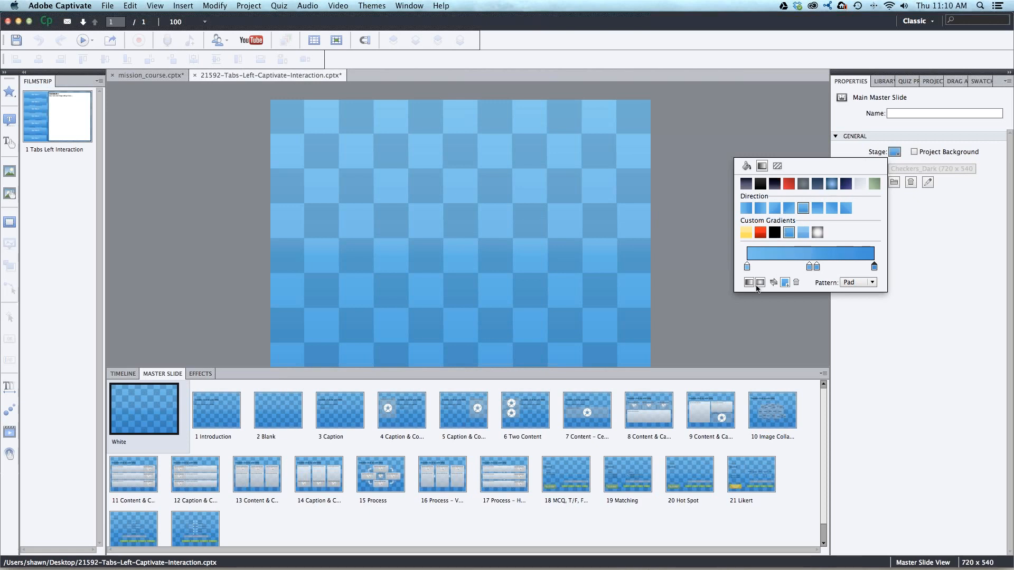
left_click(746, 267)
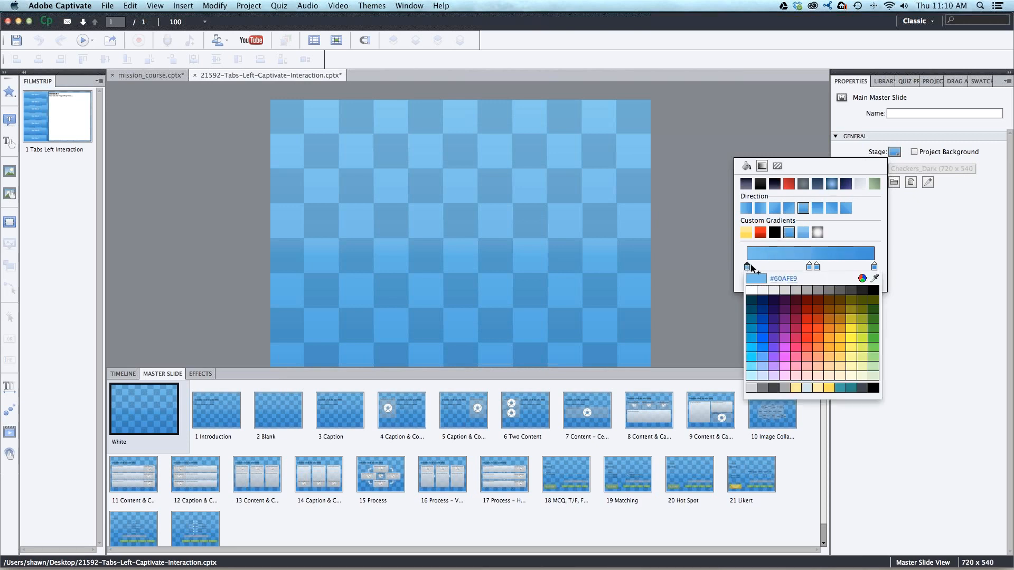
left_click(717, 209)
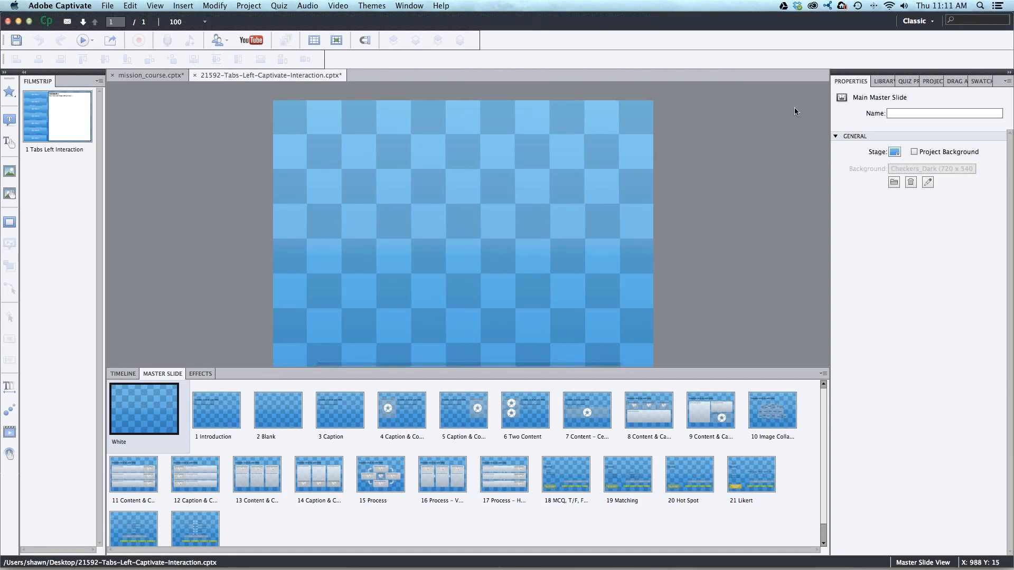
left_click(76, 114)
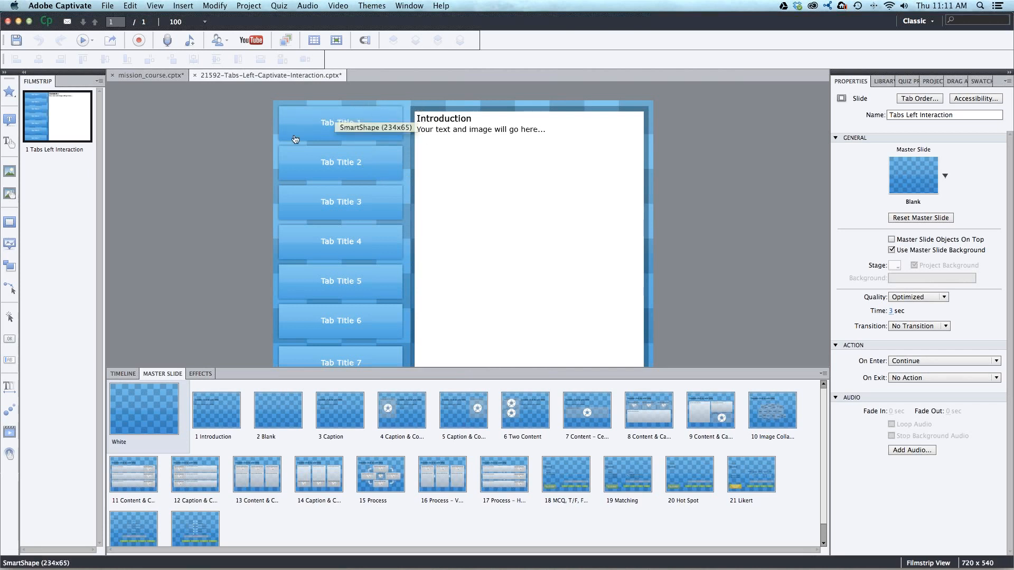
- Examine the Tab Title 1 button's smart shape properties and the gallery of available smart shapes
left_click(391, 112)
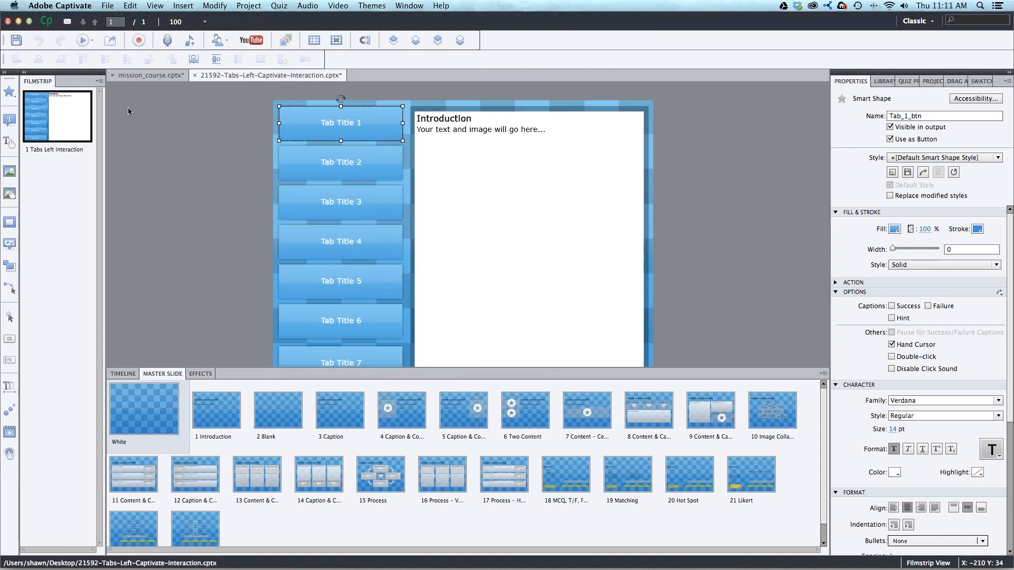
left_click(7, 94)
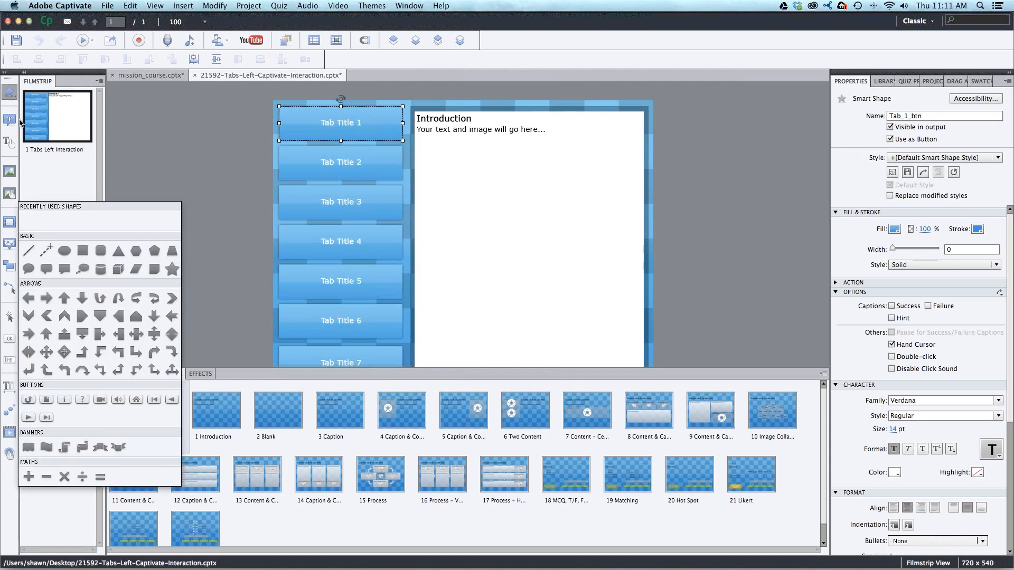
left_click(144, 153)
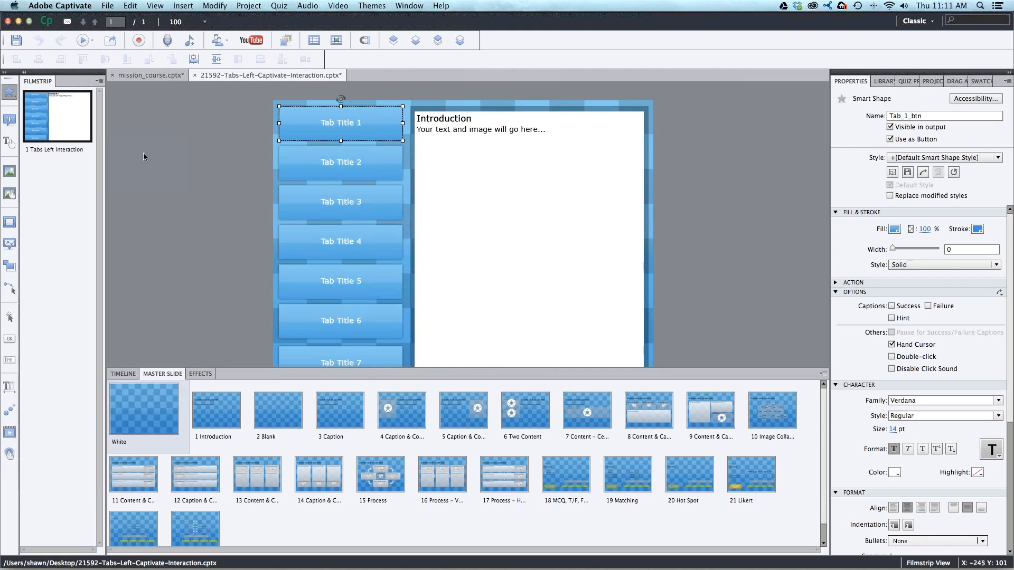
left_click(394, 136)
- Fill the Tab Title 1 button with the red custom gradient and reopen its gradient options to review the custom gradients
left_click(894, 228)
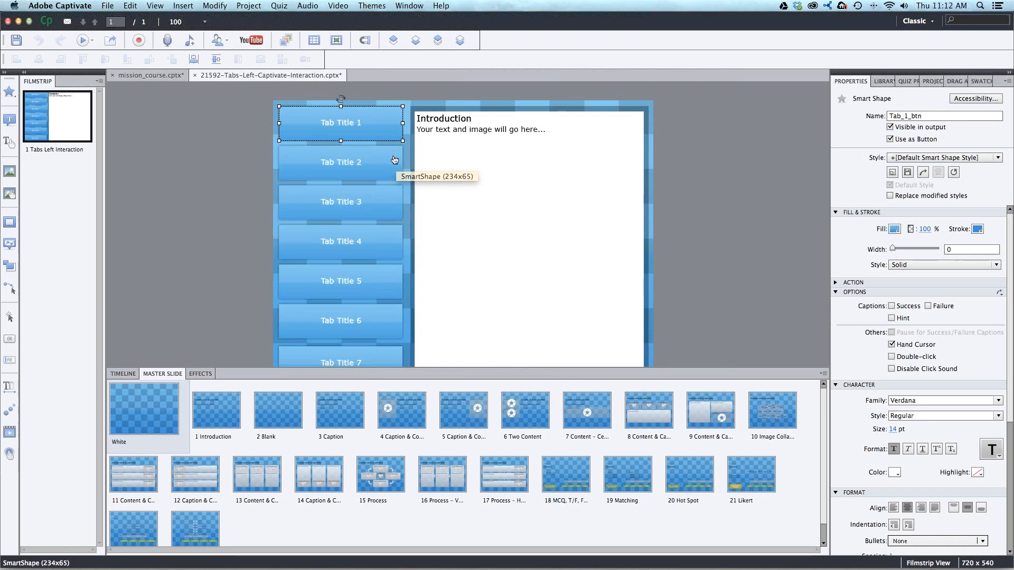
left_click(894, 229)
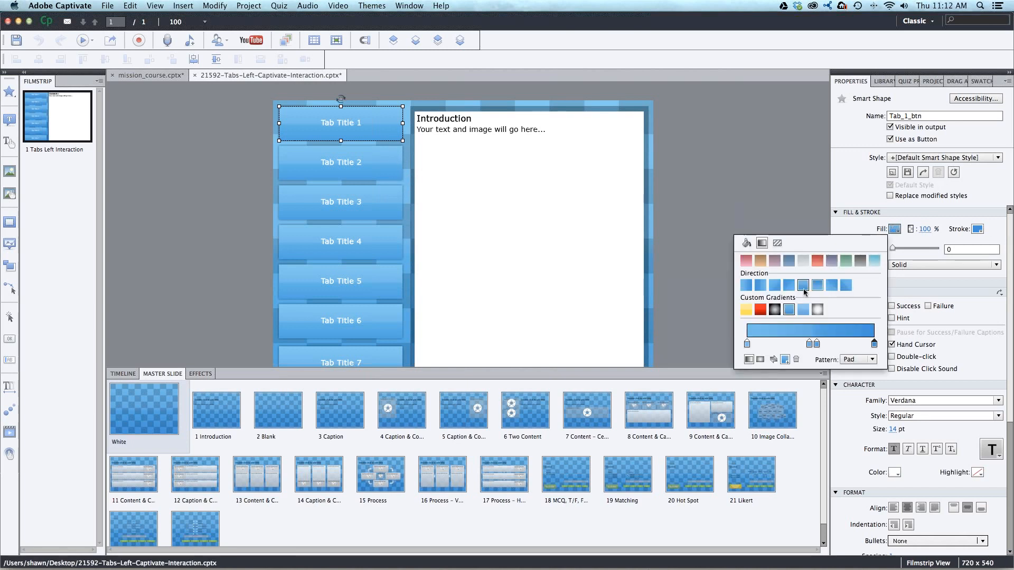
left_click(761, 310)
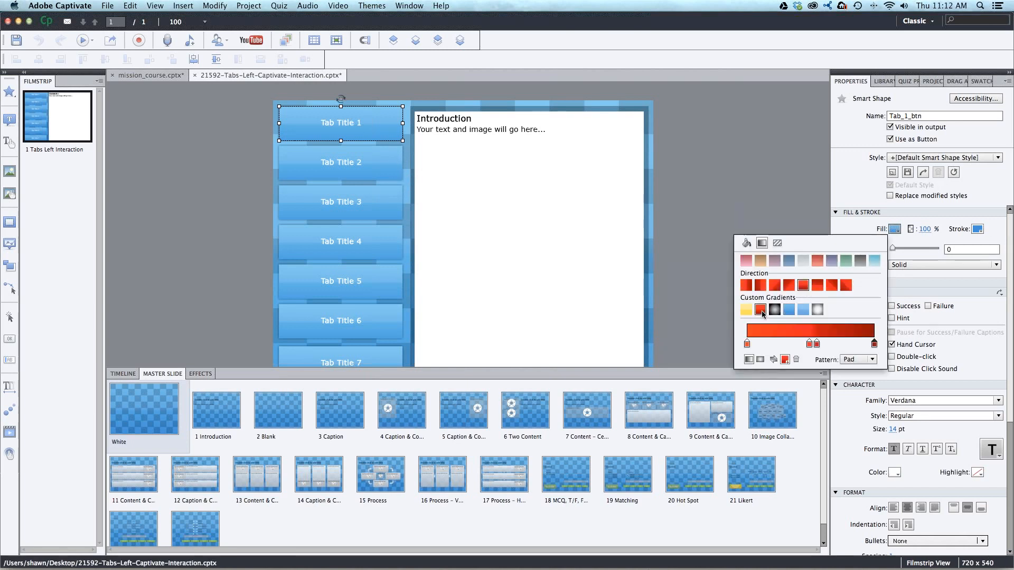
left_click(358, 126)
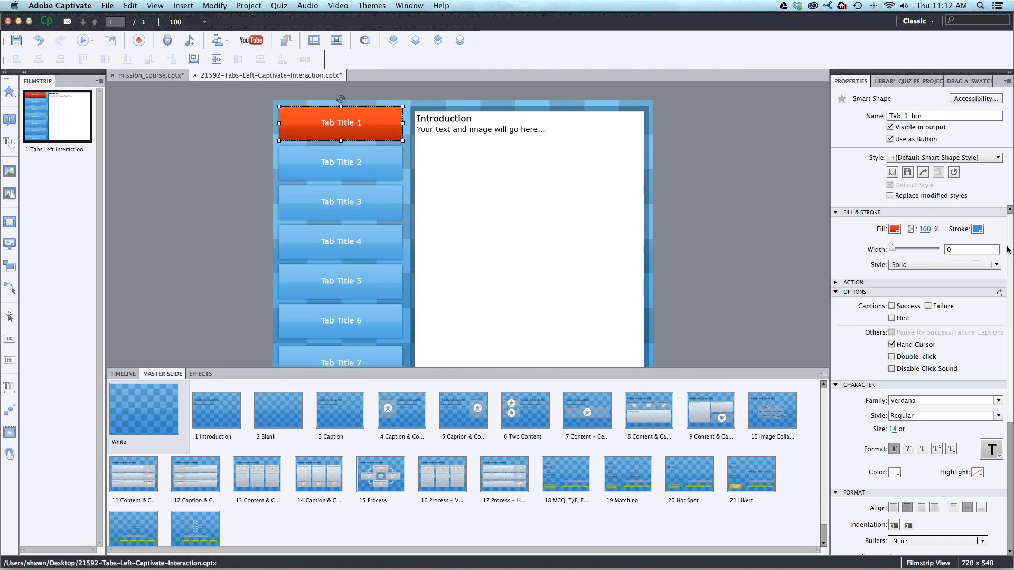
left_click(895, 230)
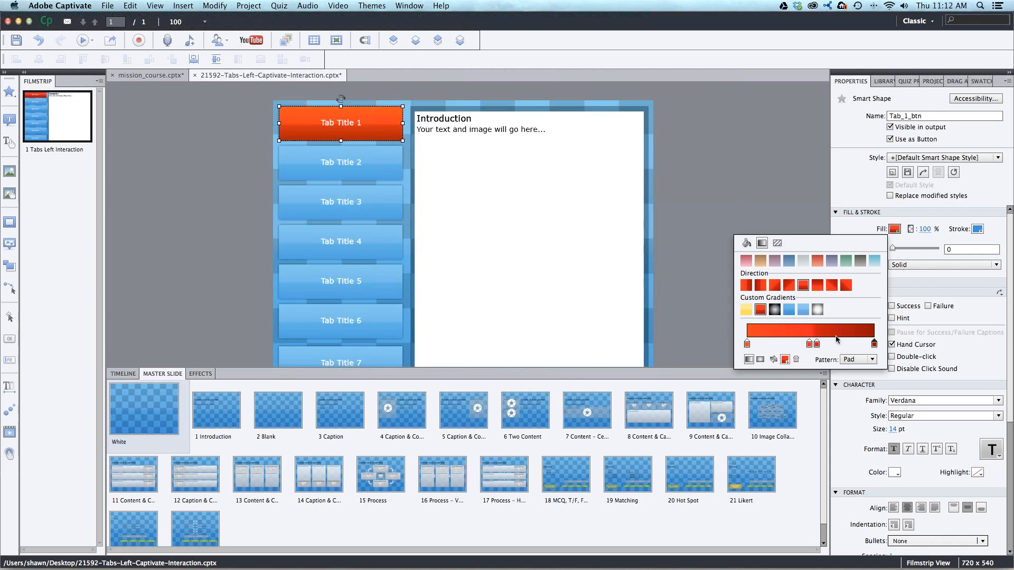
left_click(785, 359)
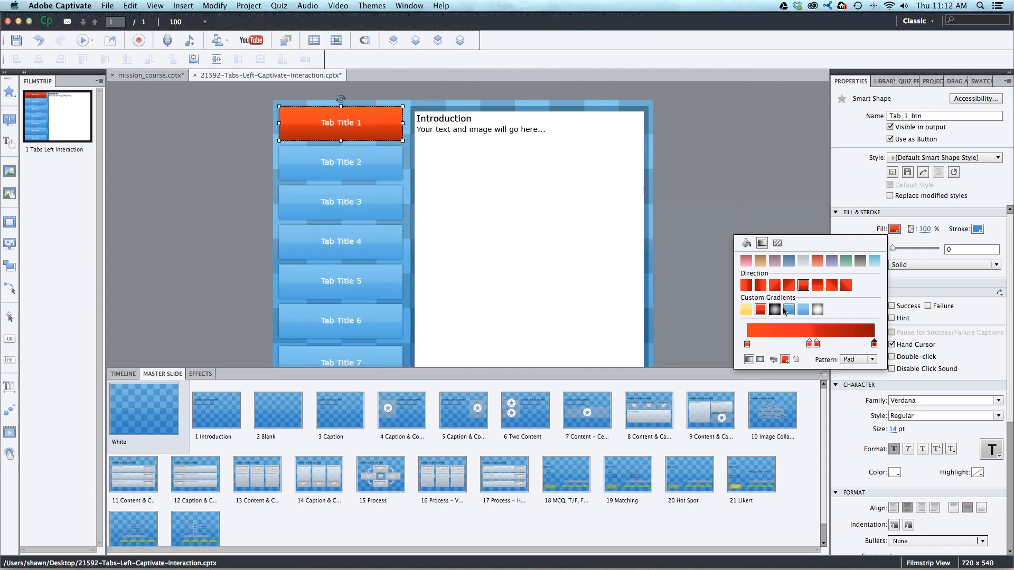
- Apply the red custom gradient fill to the Tab Title 2 and Tab Title 3 buttons
left_click(392, 160)
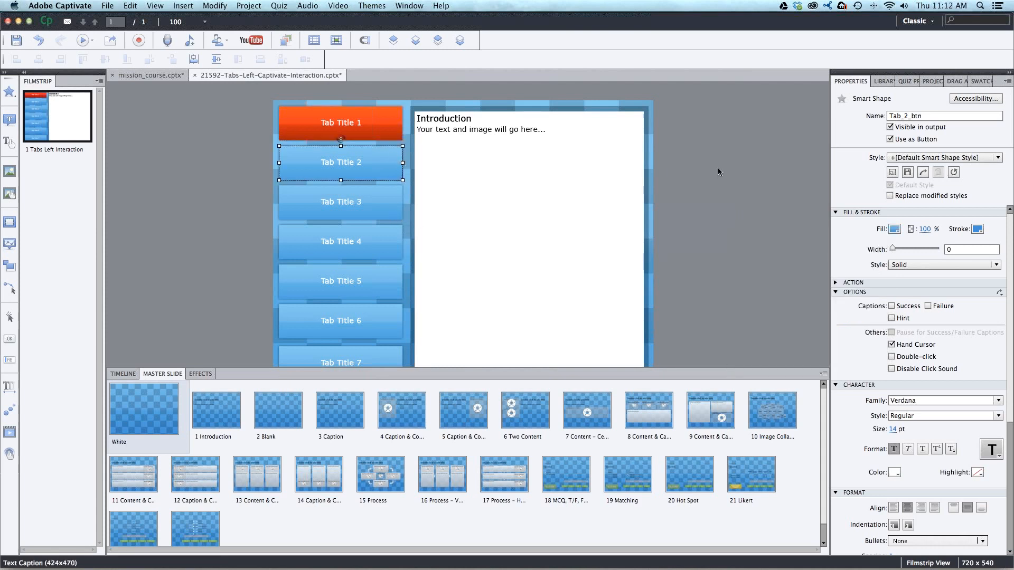
left_click(895, 230)
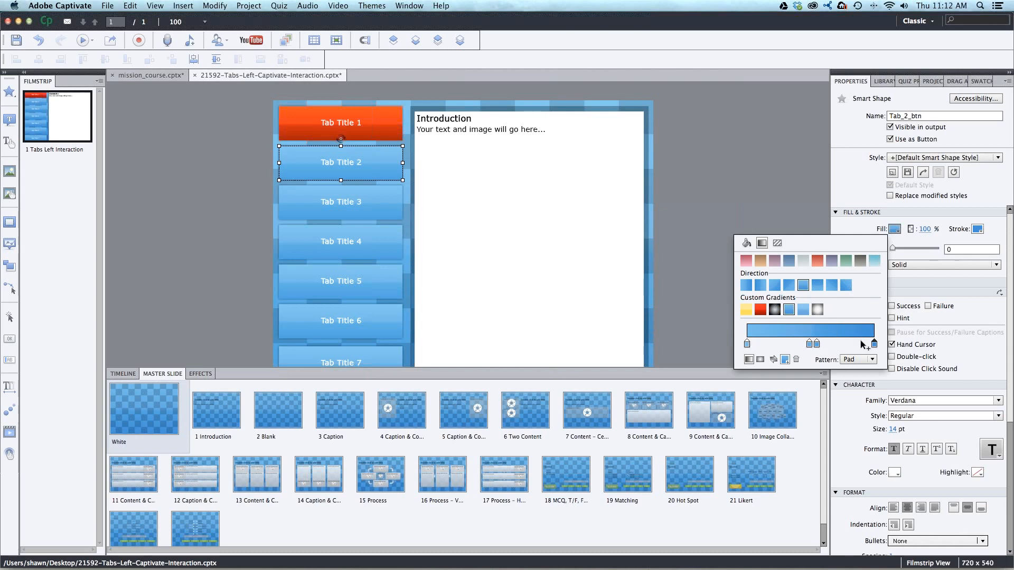
left_click(760, 310)
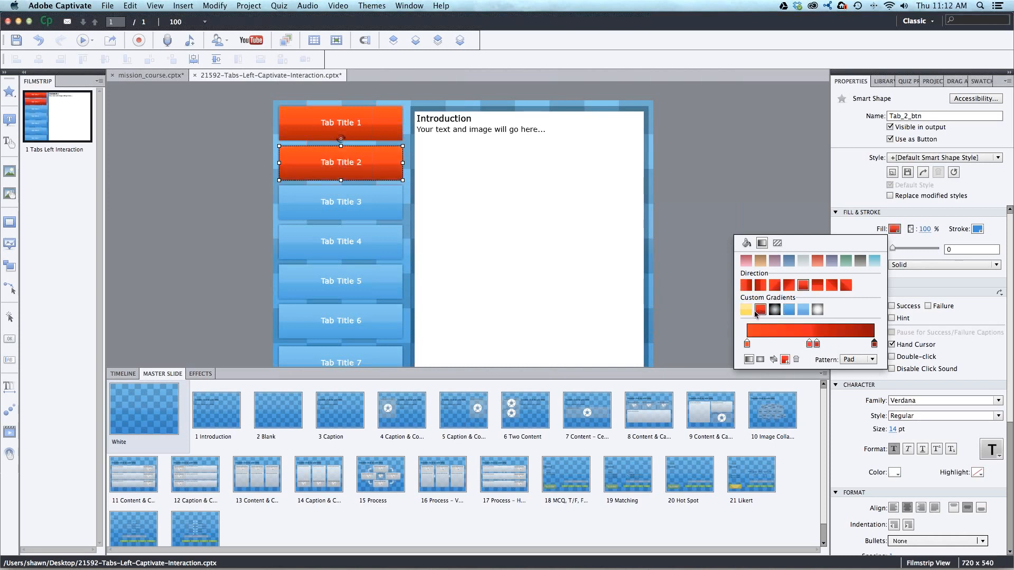
left_click(347, 216)
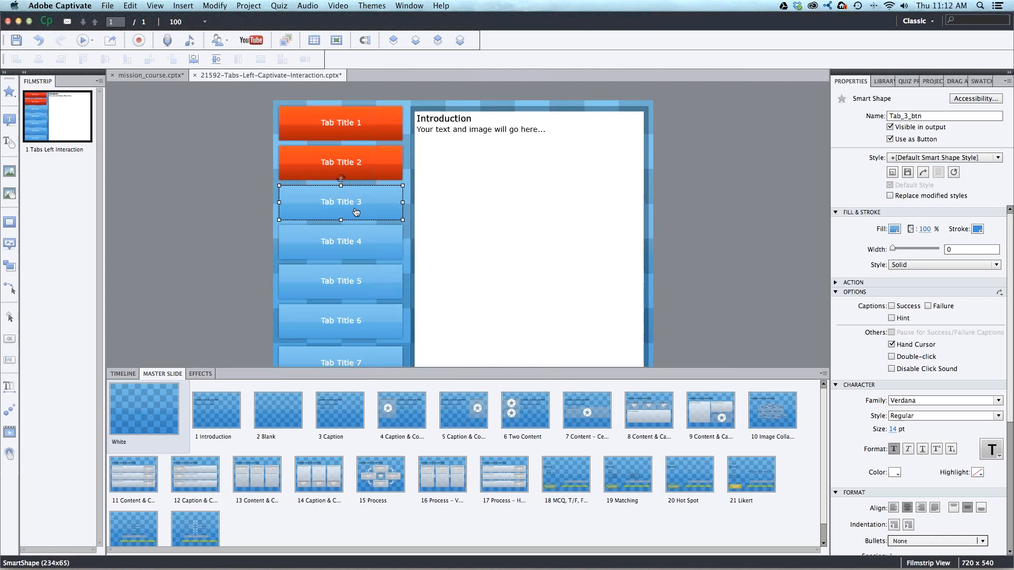
left_click(895, 229)
left_click(760, 309)
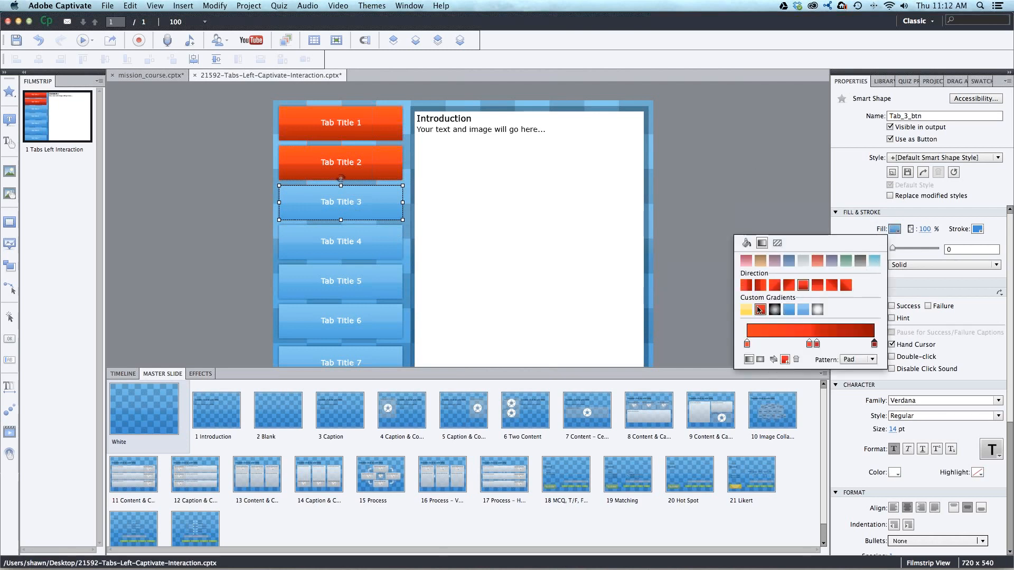
- Apply the red custom gradient fill to the Tab Title 4 and Tab Title 5 buttons
left_click(314, 232)
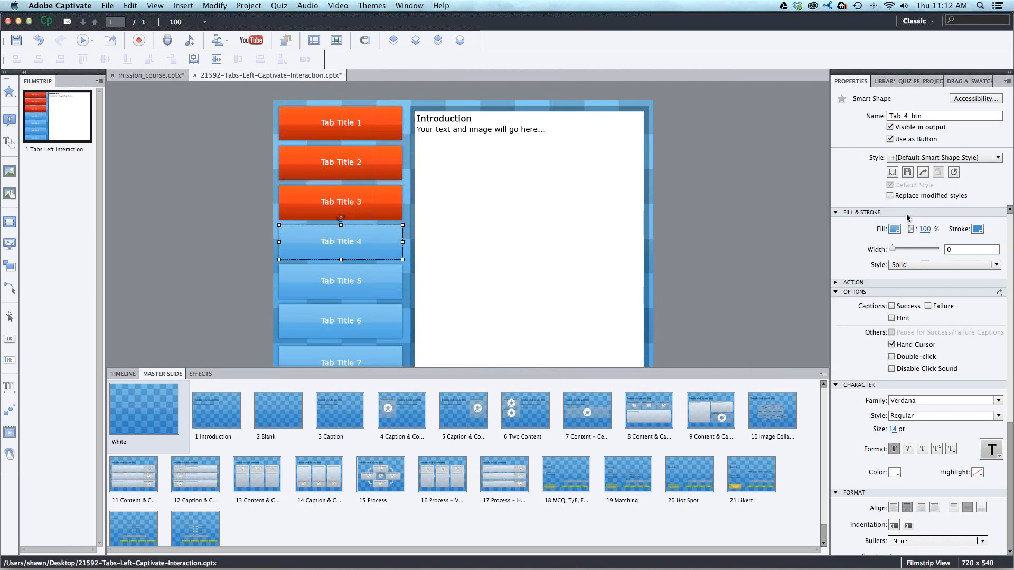
left_click(895, 230)
left_click(760, 309)
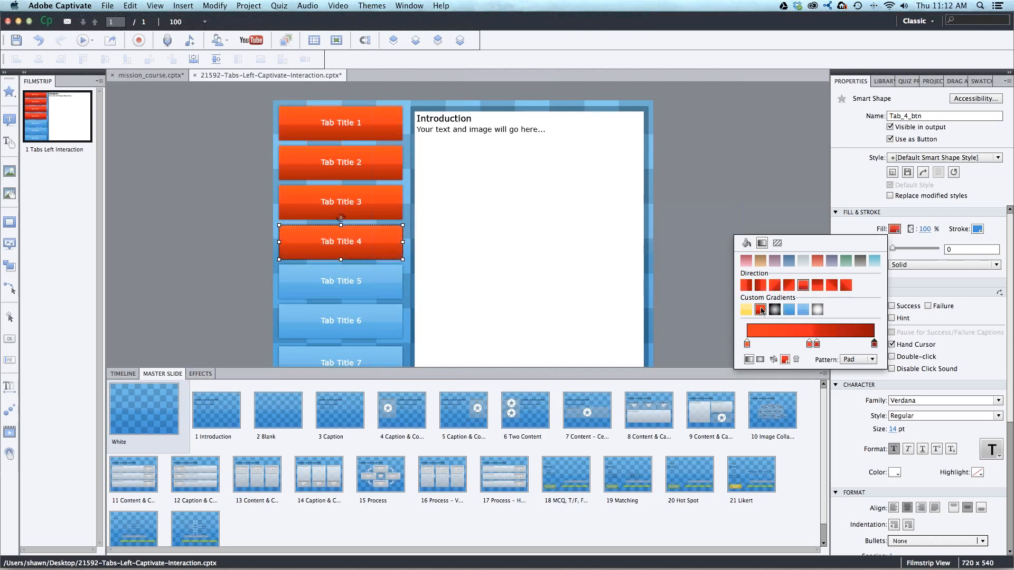
left_click(351, 290)
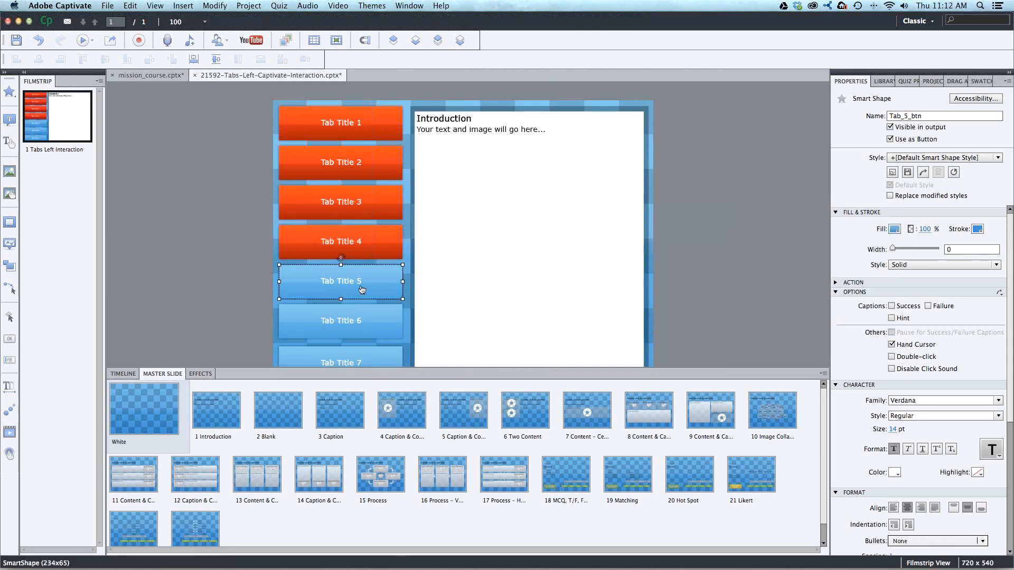
left_click(895, 229)
left_click(760, 309)
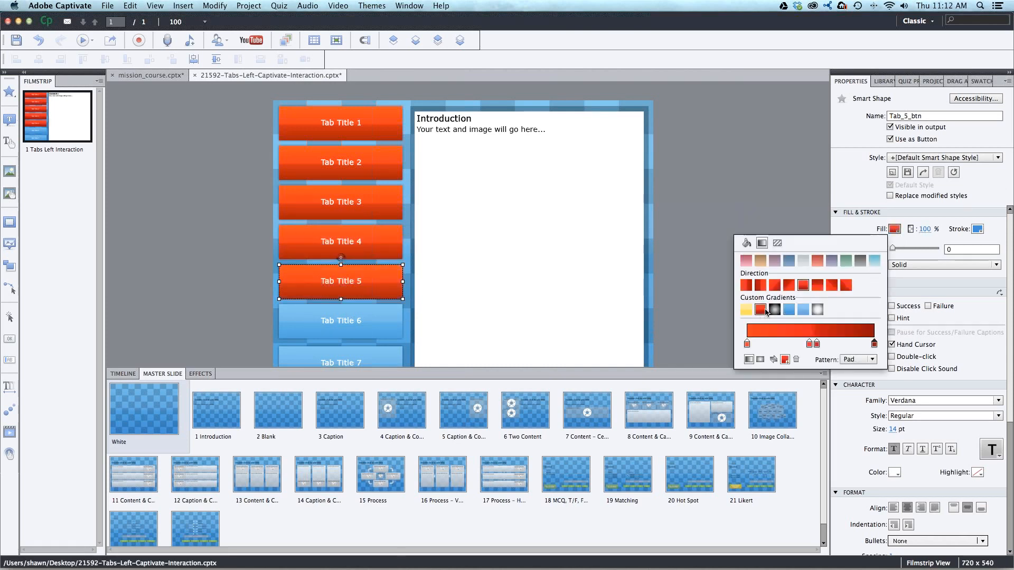
left_click(464, 346)
- Fill the Tab Title 6 button with the red custom gradient and deselect it
left_click(391, 336)
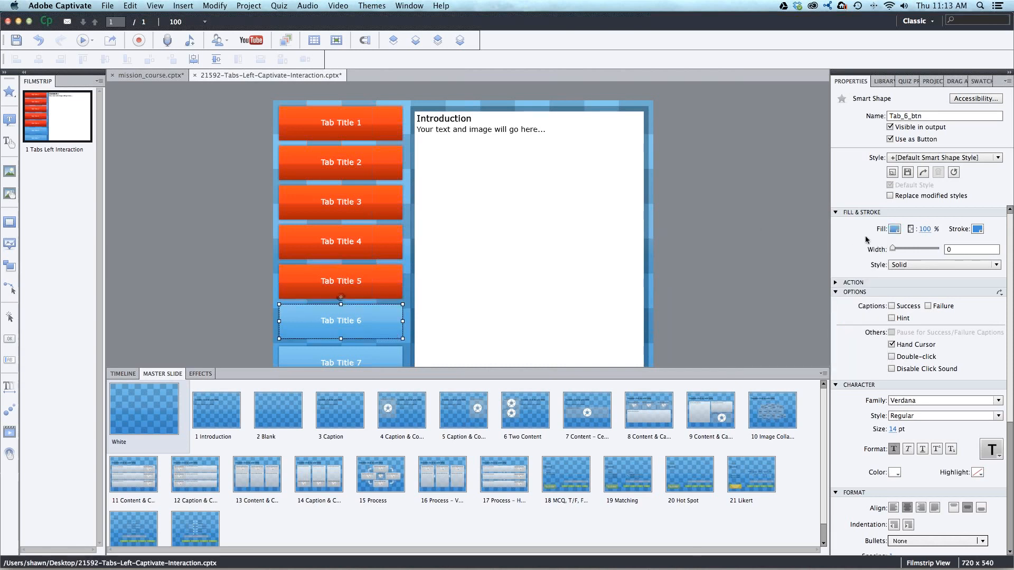
left_click(895, 229)
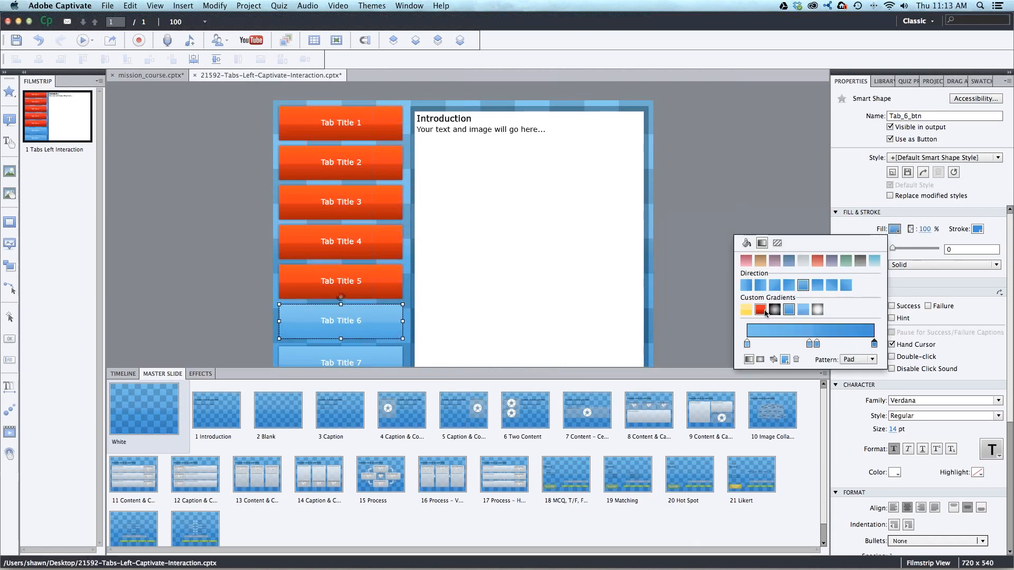
left_click(760, 309)
left_click(762, 206)
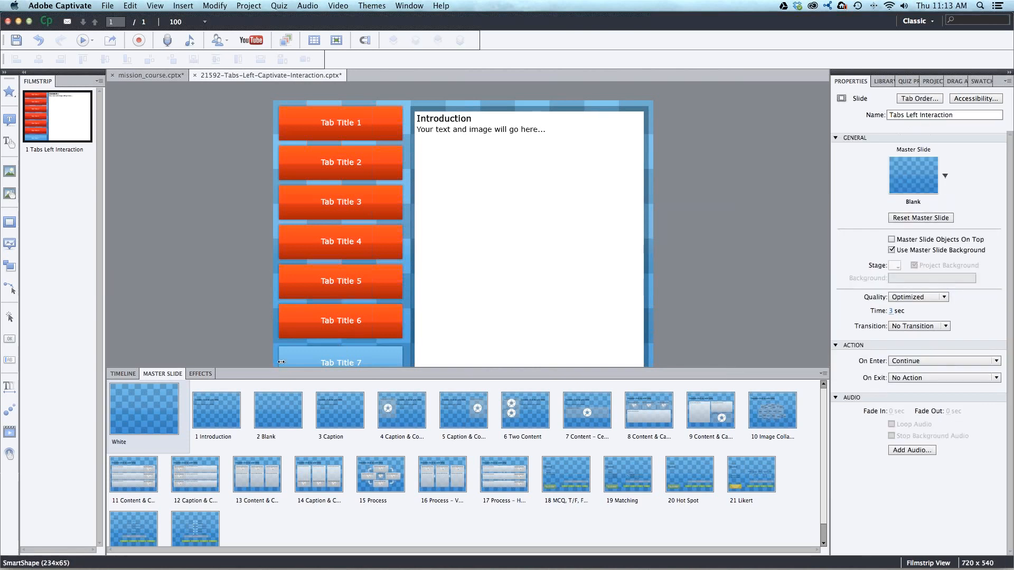
- Fill the Tab Title 7 button with the red custom gradient and close the gradient options
left_click(363, 354)
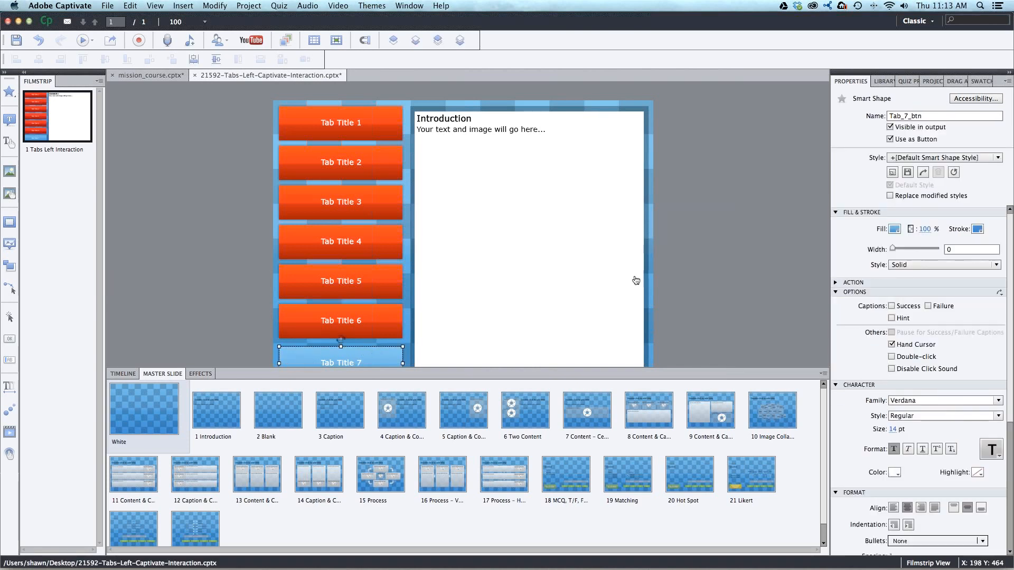
left_click(894, 229)
left_click(760, 309)
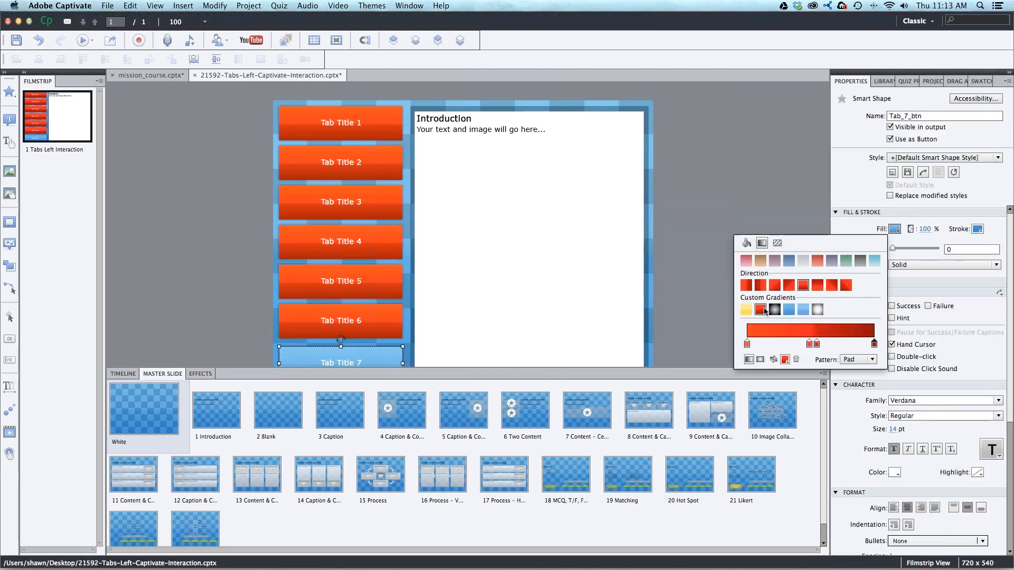
left_click(338, 124)
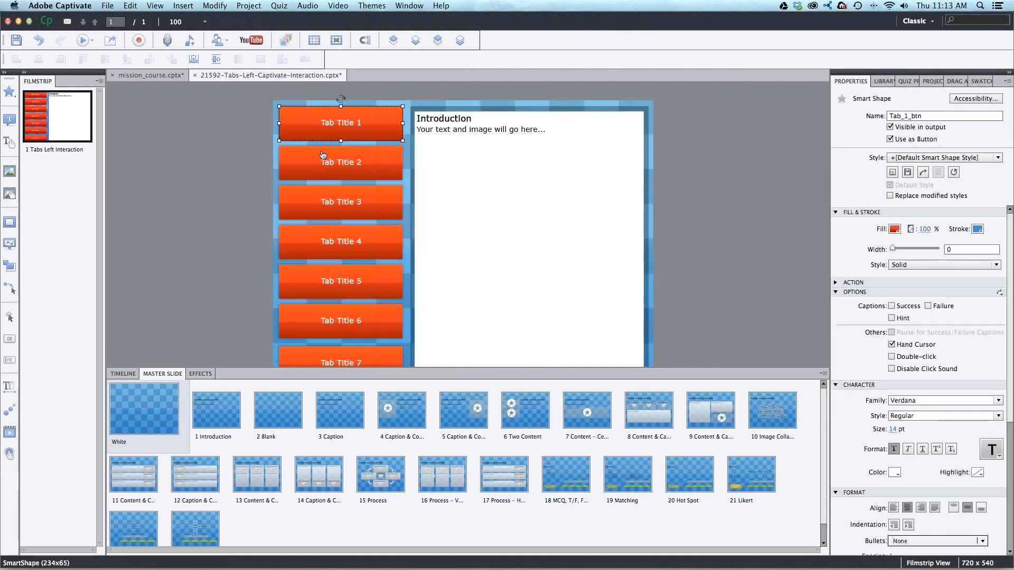
- Move the Tab Title 7 button off the slide and the Tab Title 6 button down to the slide's lower edge
left_click(354, 351)
left_click_drag(227, 299, 206, 246)
left_click_drag(377, 285, 375, 332)
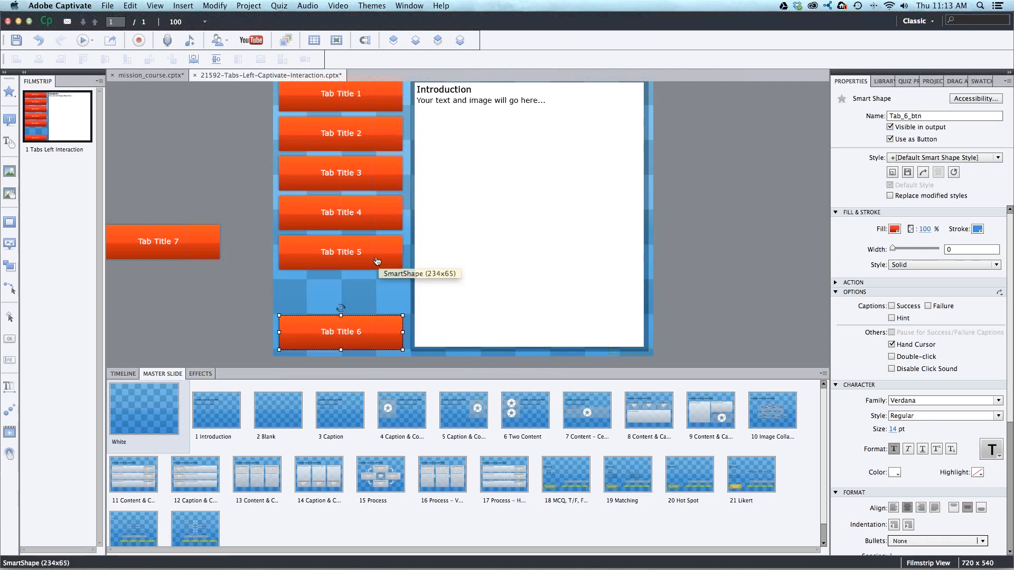
- Distribute the Tab Title 1 to 6 buttons vertically and reposition the Tab Title 7 button beside the slide
left_click(377, 257, "shift")
left_click(380, 214, "shift")
left_click(379, 158, "shift")
left_click(376, 122, "shift")
left_click(376, 101, "shift")
right_click(378, 97)
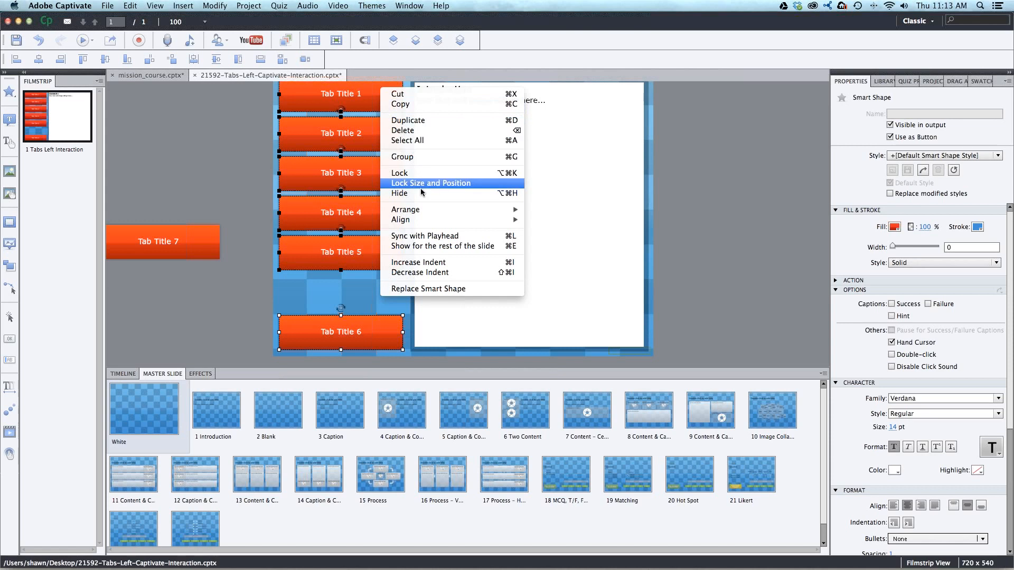
mouse_move(417, 220)
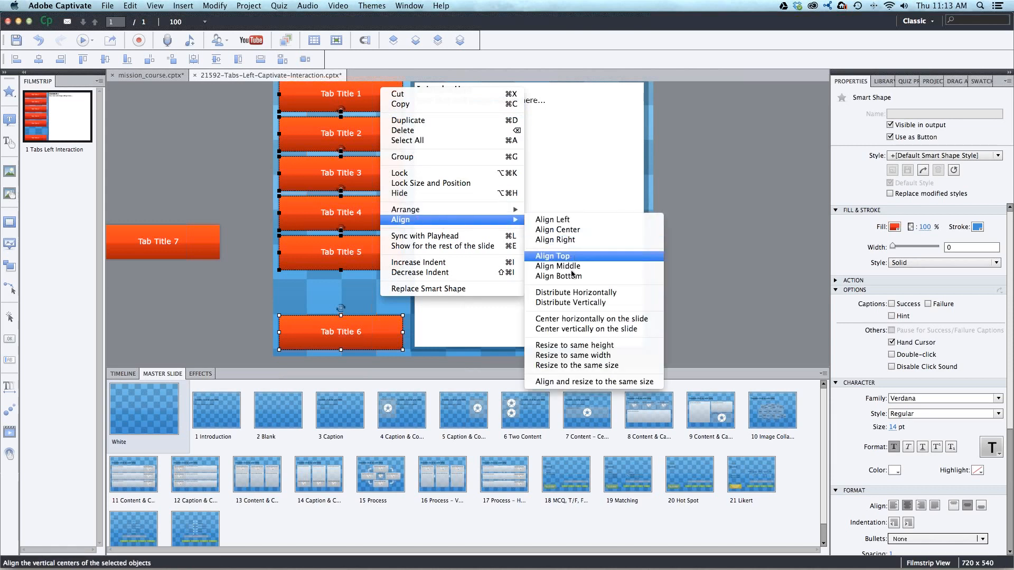
left_click(575, 301)
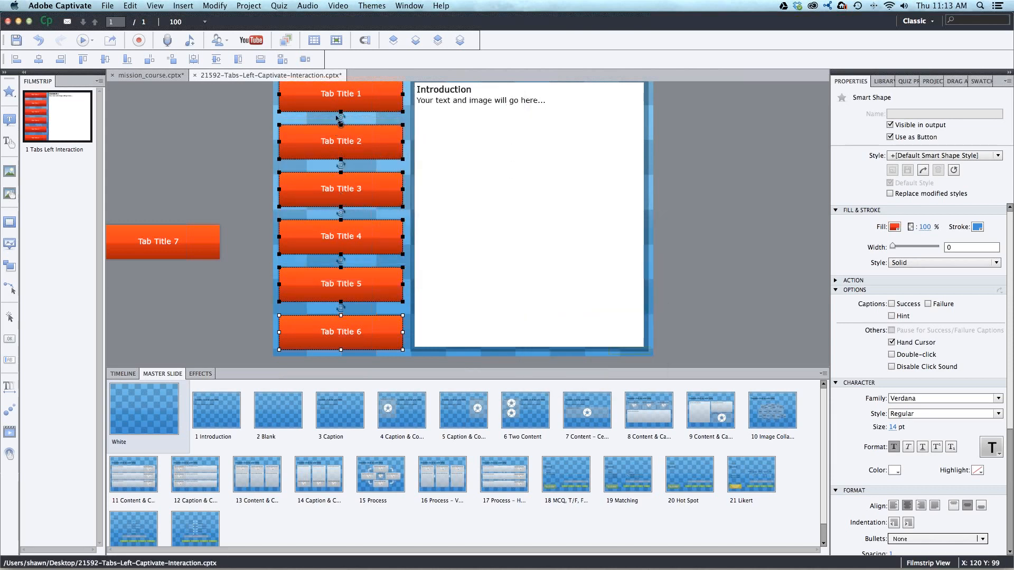
left_click(680, 226)
scroll(680, 227, "up", 2)
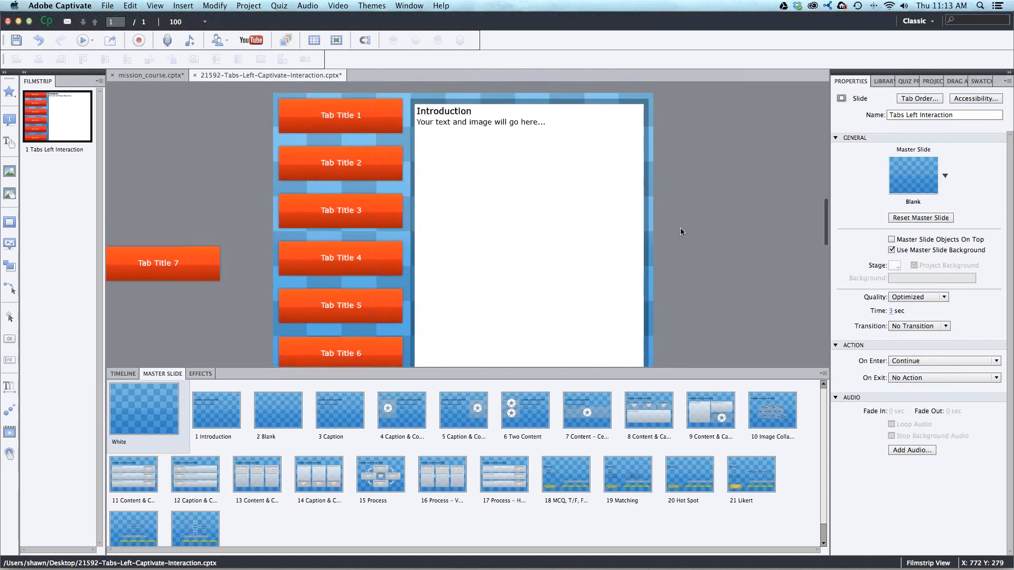
left_click_drag(183, 279, 208, 216)
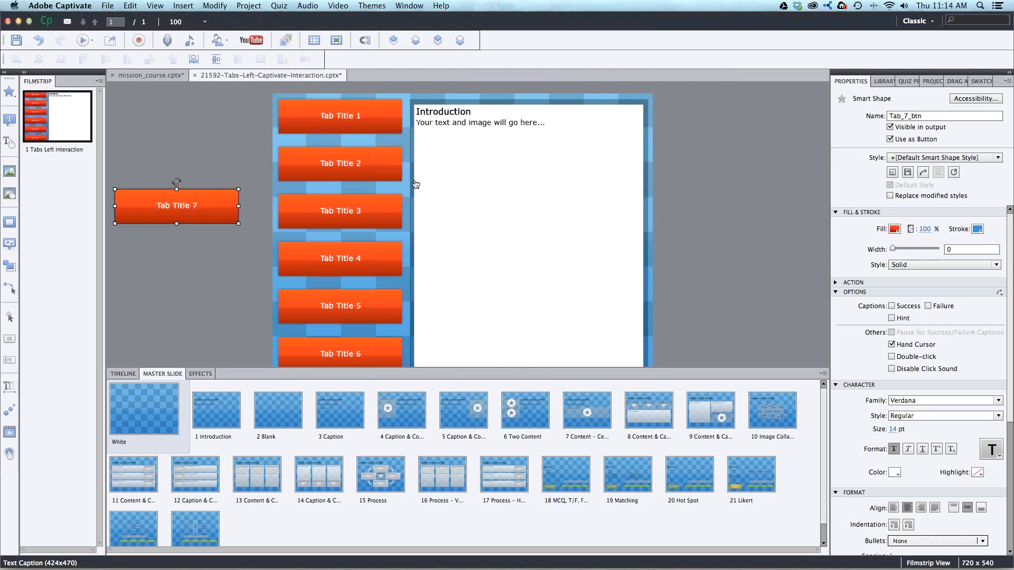
- Check the slide's options and the mission_course.cptx project, and return to the Tabs Left interaction project
left_click(78, 127)
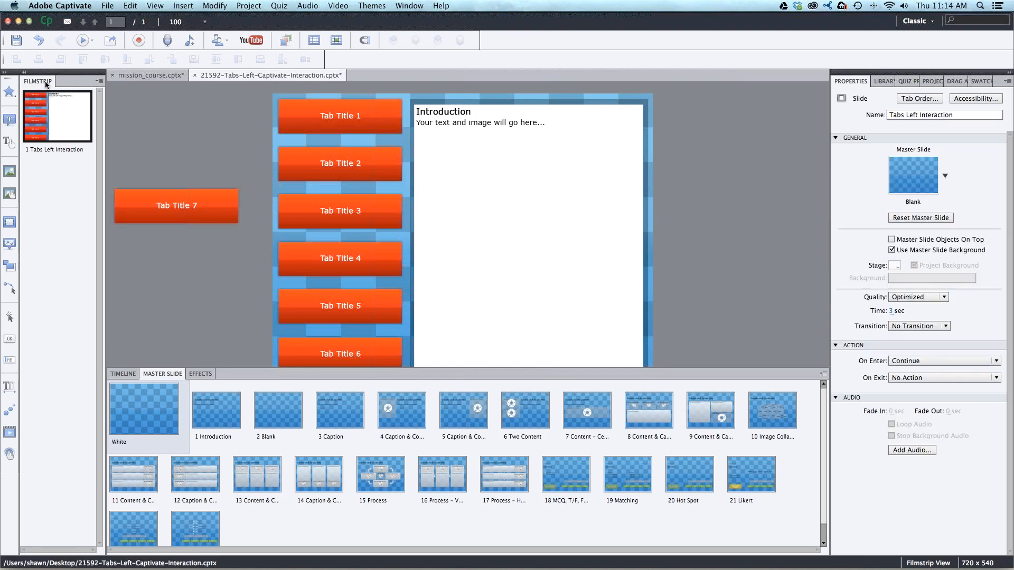
right_click(79, 124)
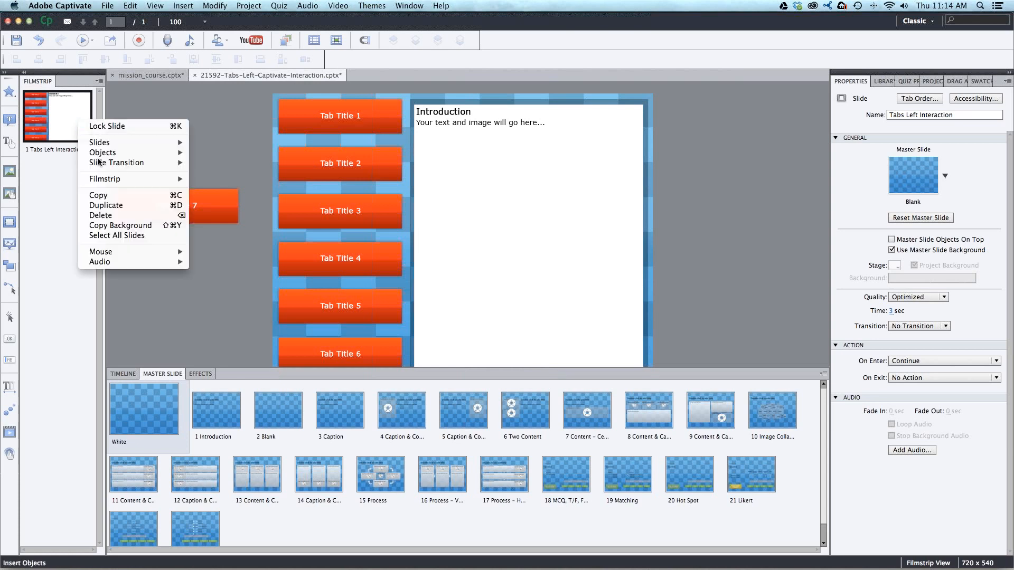
left_click(64, 134)
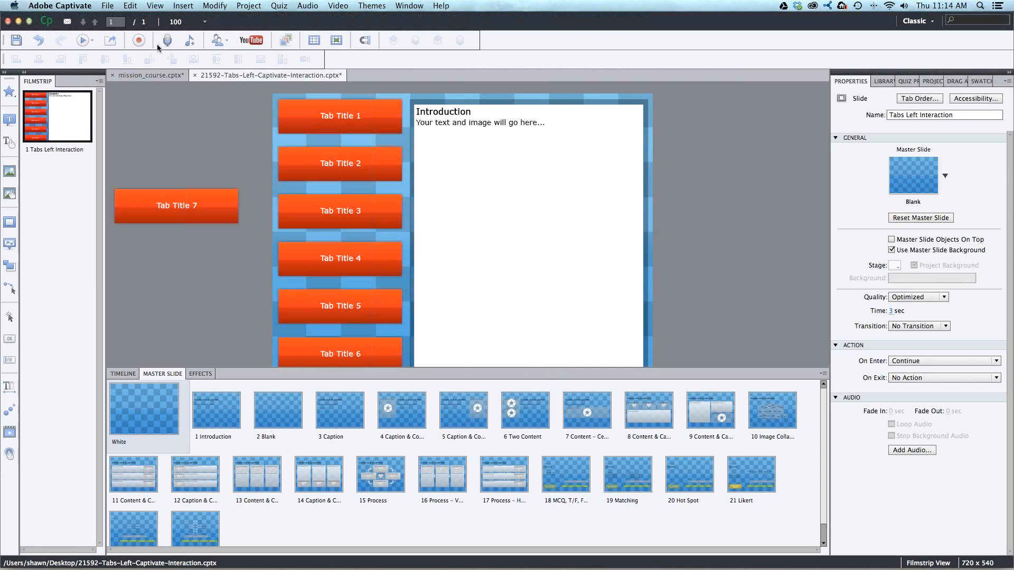
left_click(160, 75)
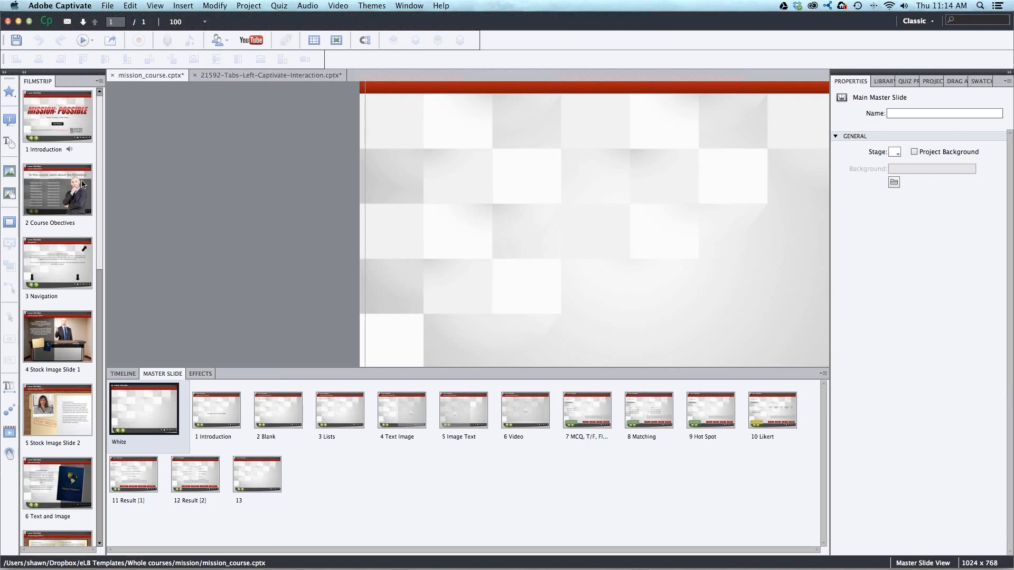
left_click(255, 75)
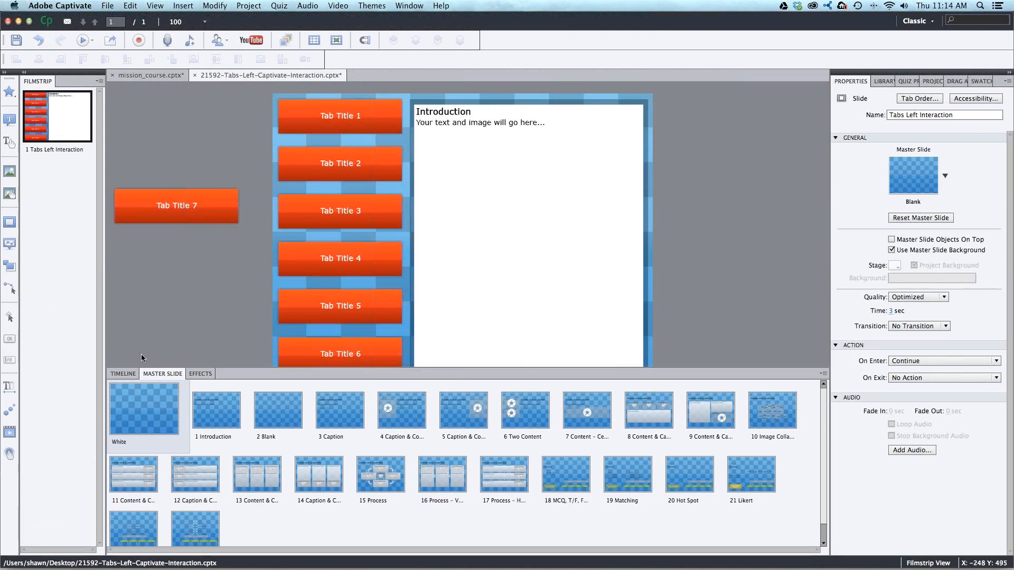
- Display the timeline and locate the Tab Title 1 and Tab Title 2 buttons' layers in it
left_click(129, 373)
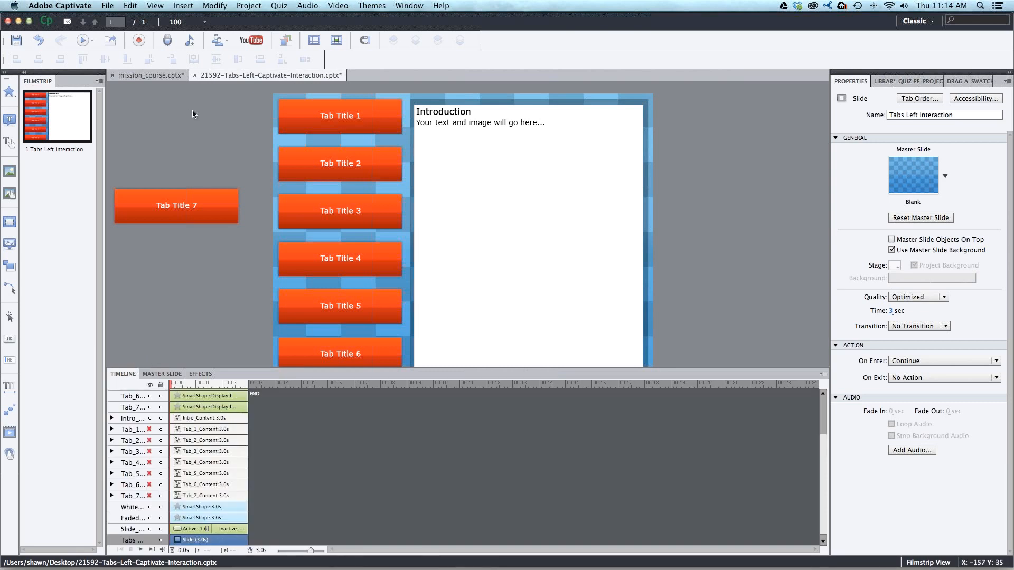
left_click(343, 119)
left_click(369, 170)
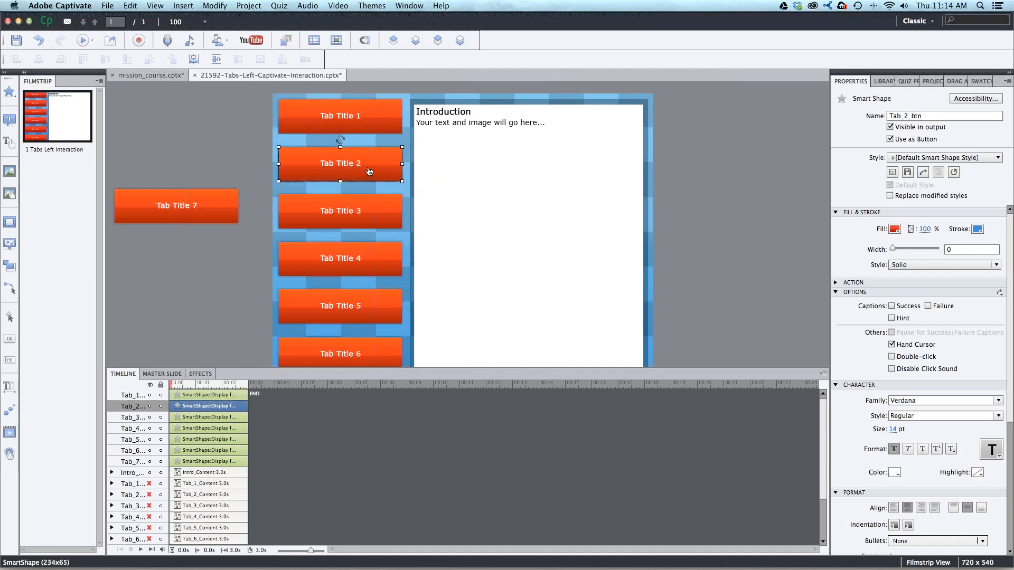
- Preview the entire project, test the Tab Title 1 and Tab Title 2 buttons, and close the preview
left_click(88, 44)
left_click(111, 58)
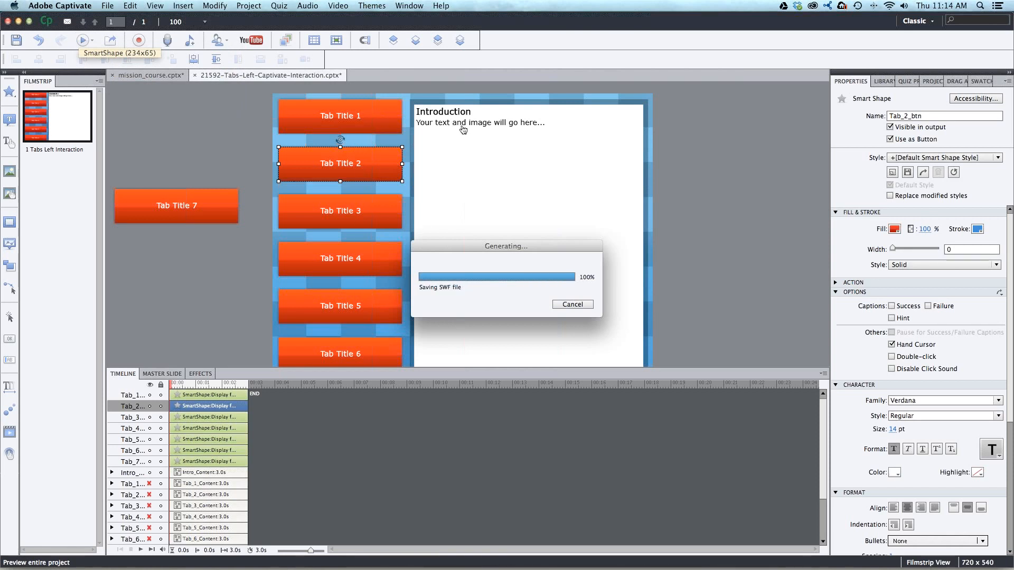
left_click_drag(453, 113, 477, 259)
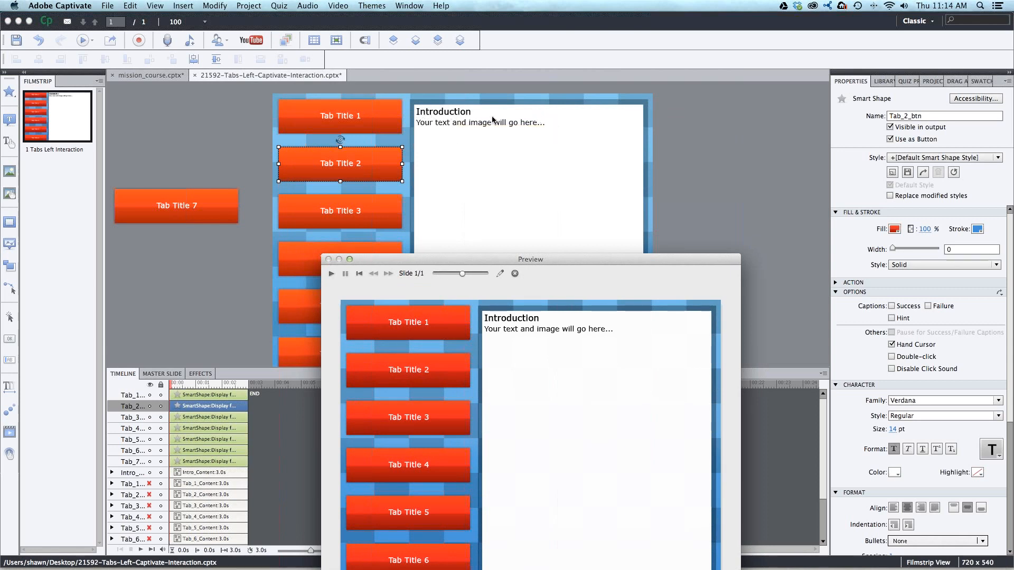
left_click_drag(534, 259, 491, 99)
left_click(409, 165)
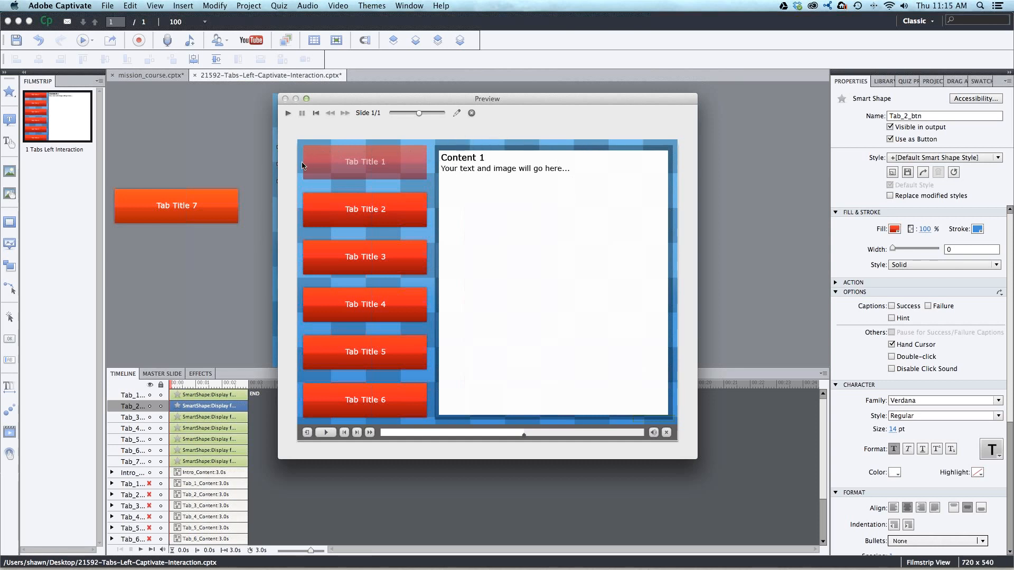
left_click(366, 205)
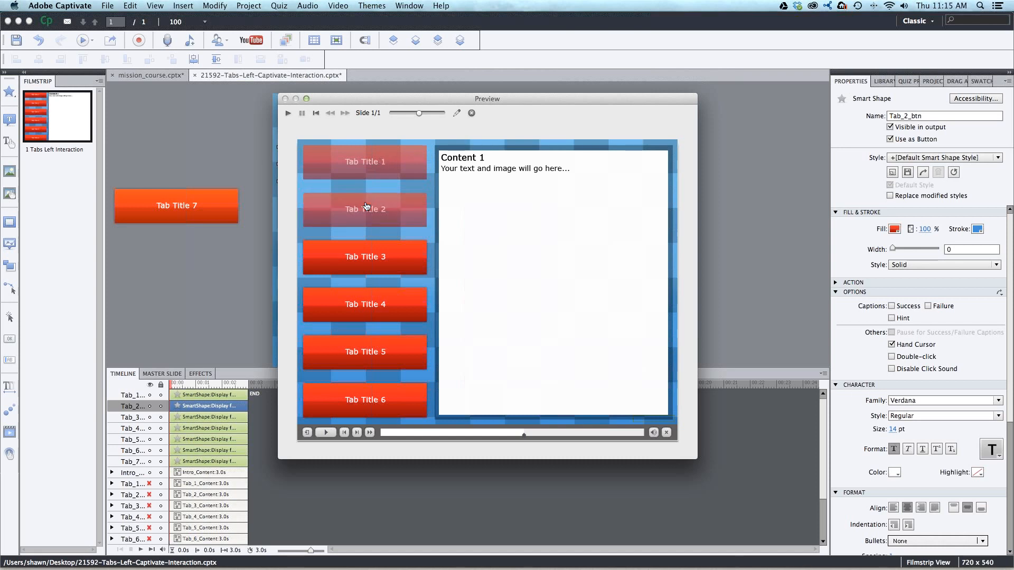
left_click(400, 169)
left_click(390, 207)
left_click(471, 114)
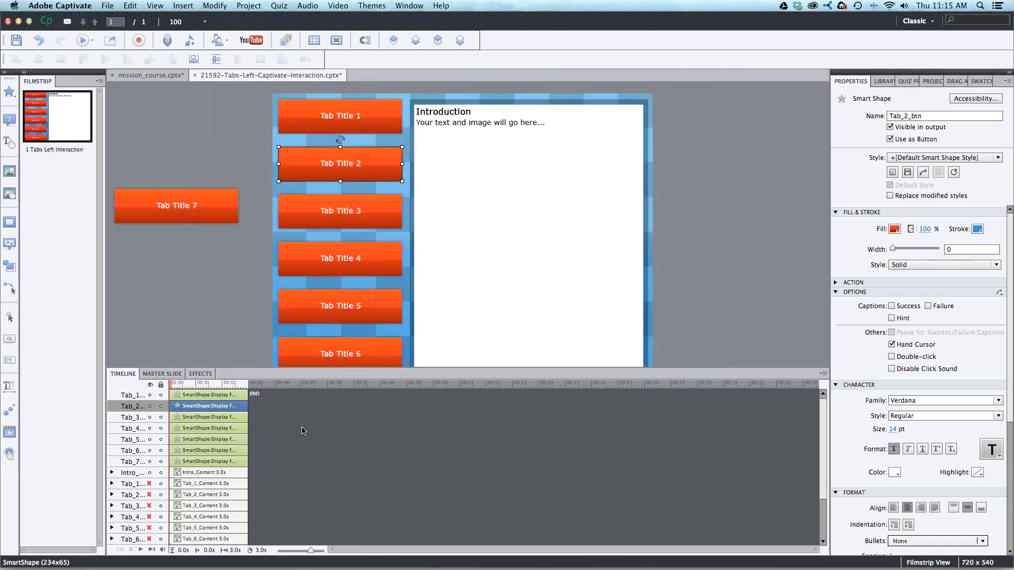
- Enlarge the timeline and widen its name column to show the full object names
left_click_drag(271, 369, 271, 322)
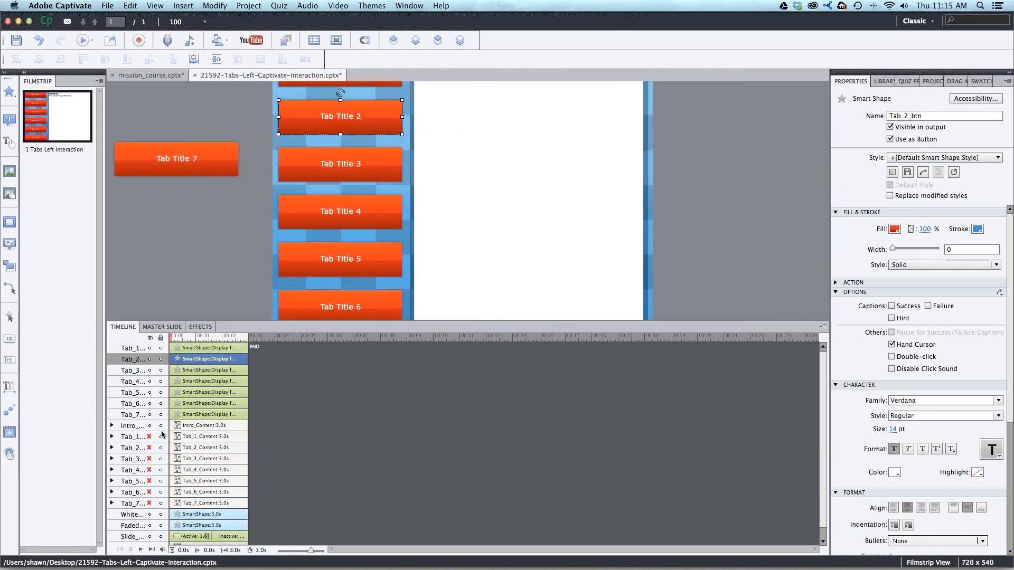
left_click(155, 348)
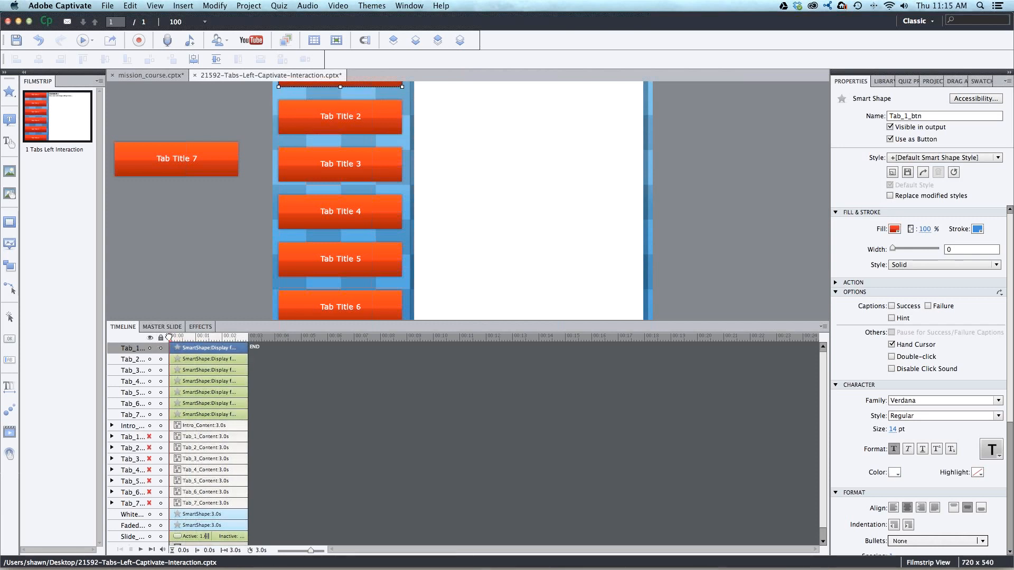
left_click_drag(173, 336, 230, 336)
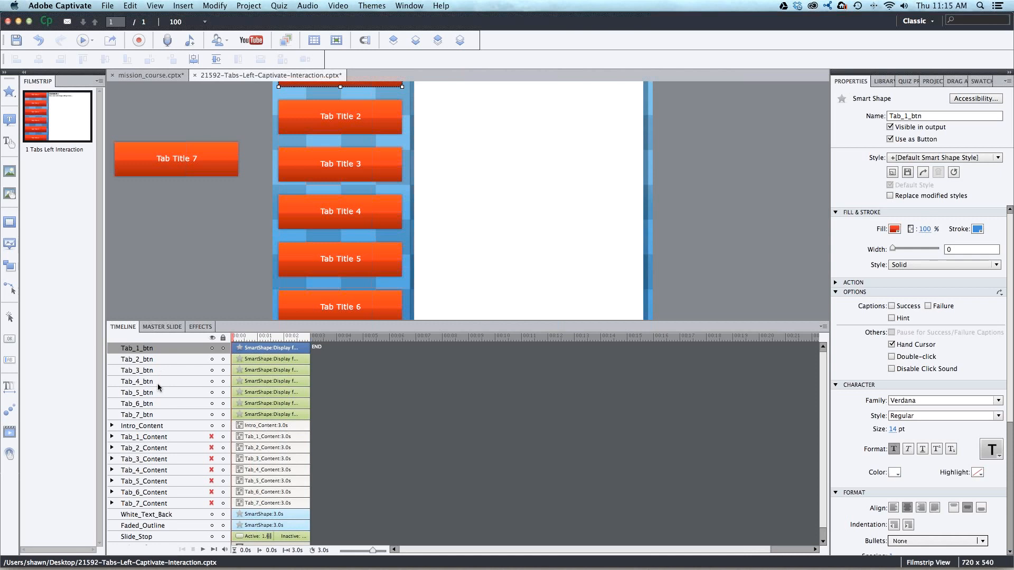
- Examine the content groups in the timeline, expanding and collapsing Intro_Content to review its header and text captions
left_click(137, 430)
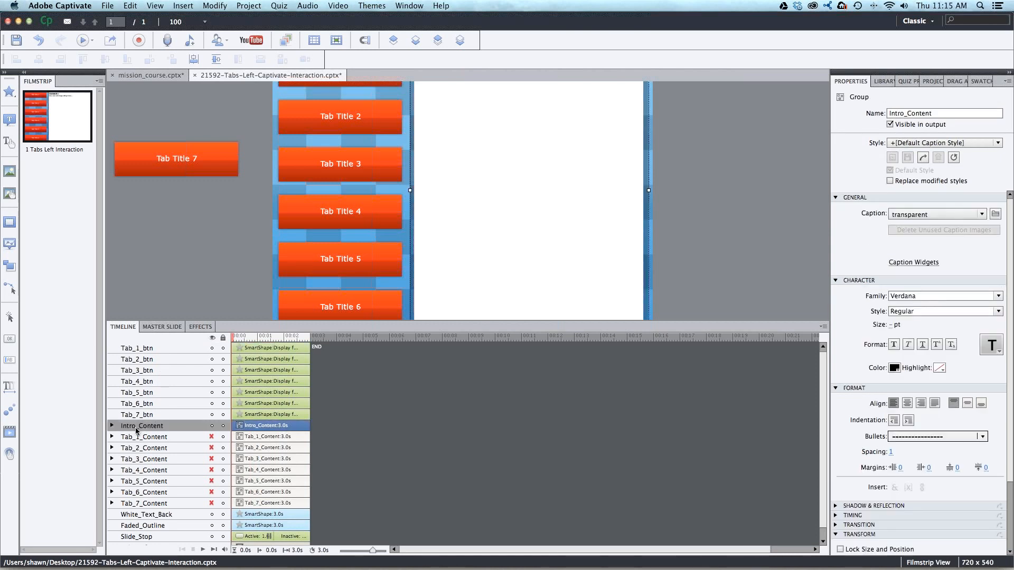
left_click(146, 438)
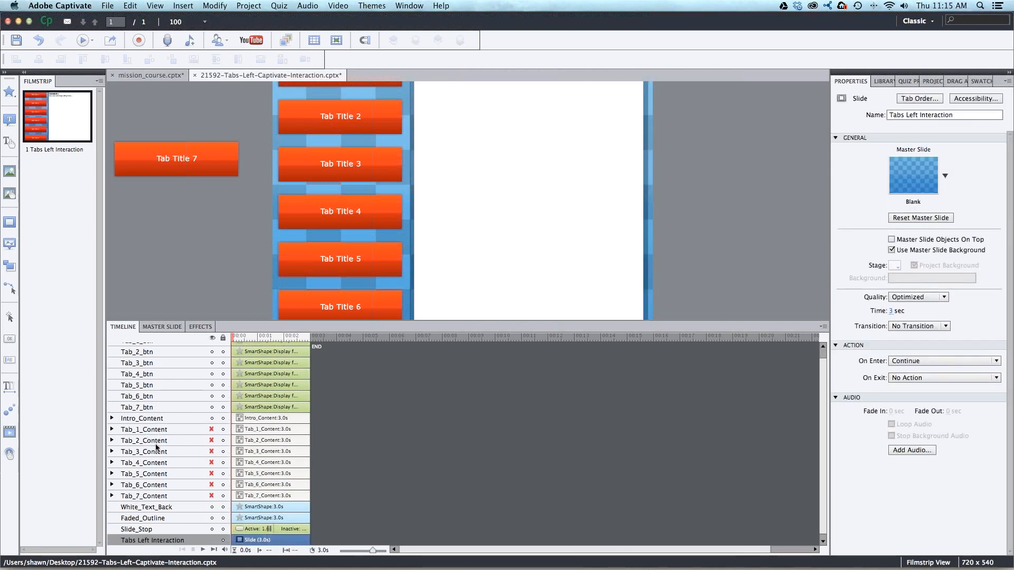
scroll(227, 273, "up", 3)
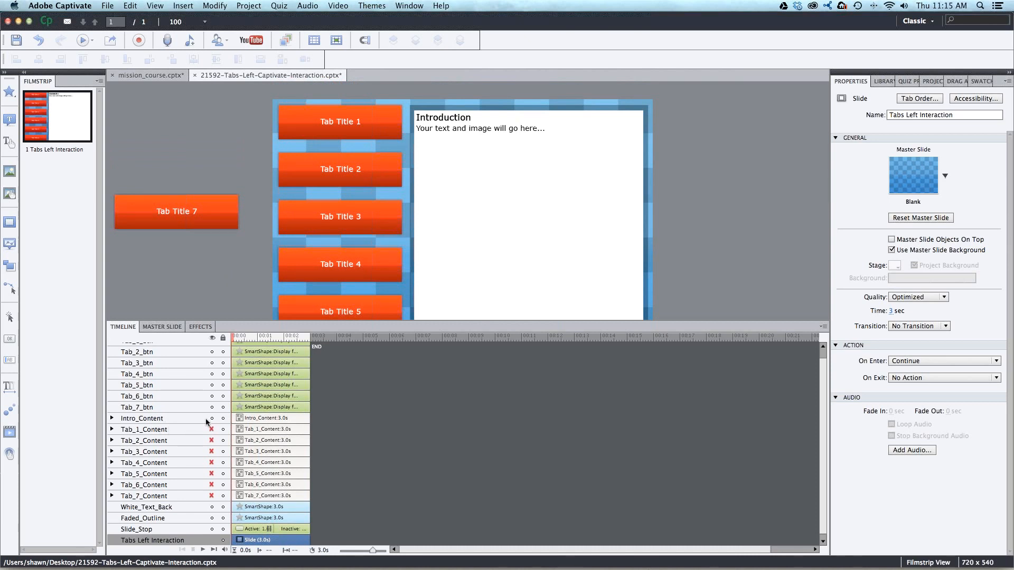
left_click(112, 418)
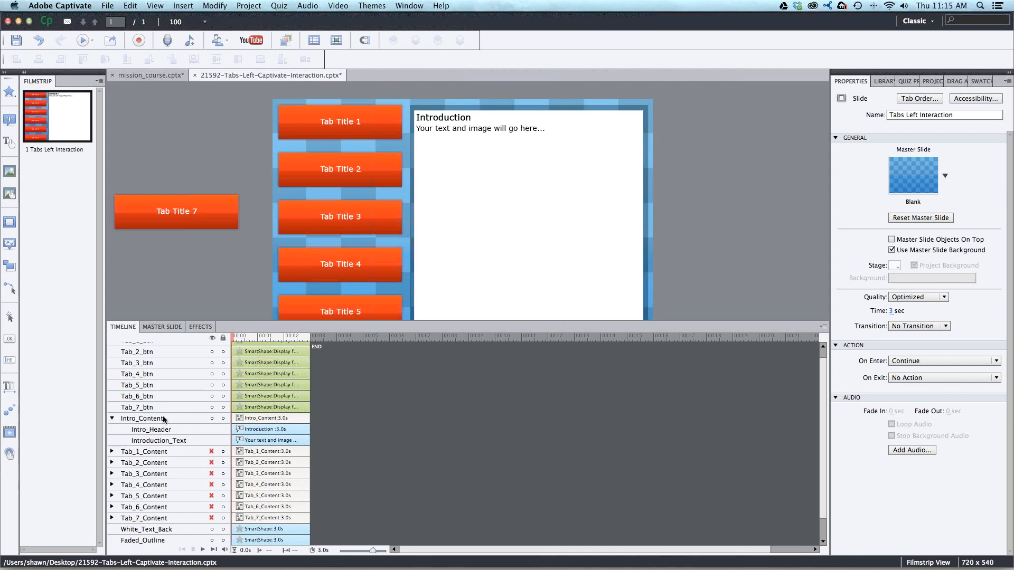
left_click(112, 419)
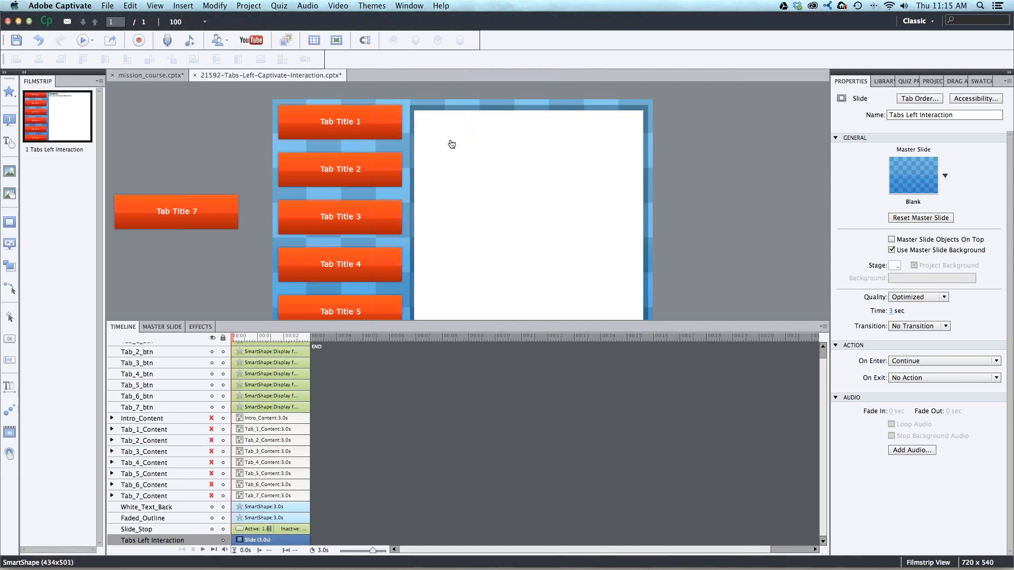
- Show Tab_1_Content on the slide in place of the introduction, and restore the visibility of Intro_Content alone
left_click(212, 430)
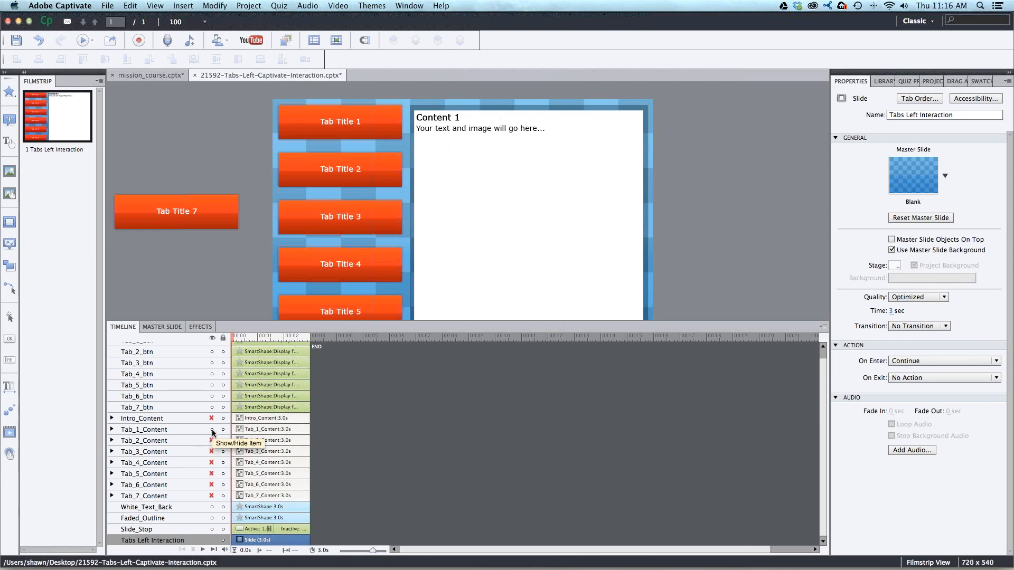
left_click(211, 429)
left_click(211, 419)
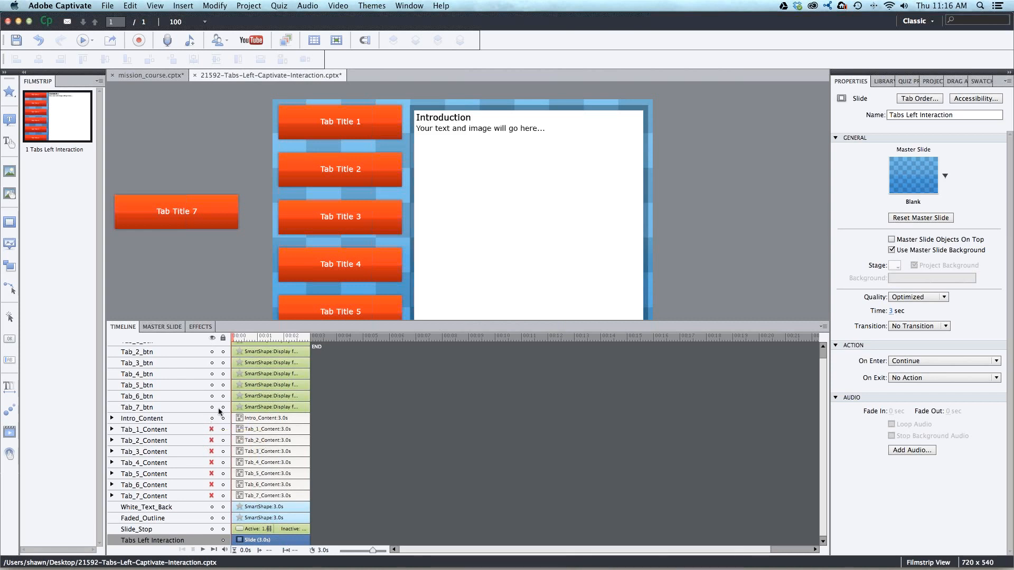
- Change the Tab Title 1 button's label to "Option 1"
double_click(354, 120)
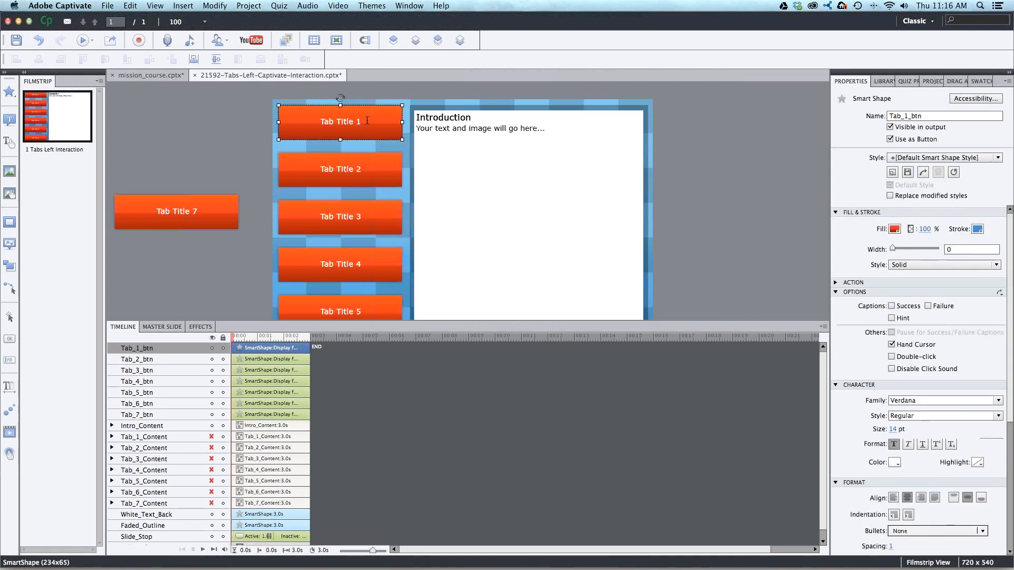
left_click_drag(361, 121, 319, 122)
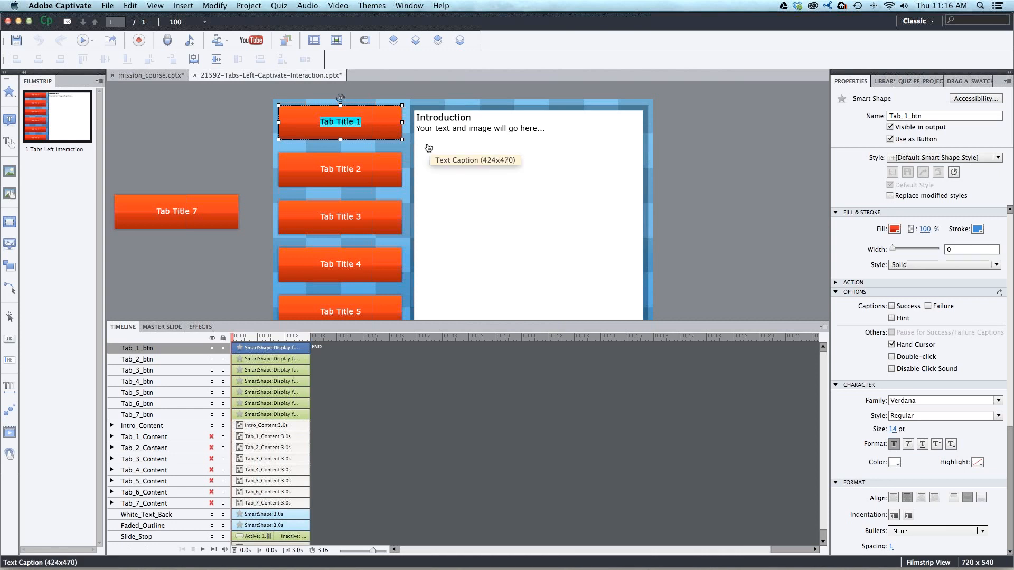
type("Option 1")
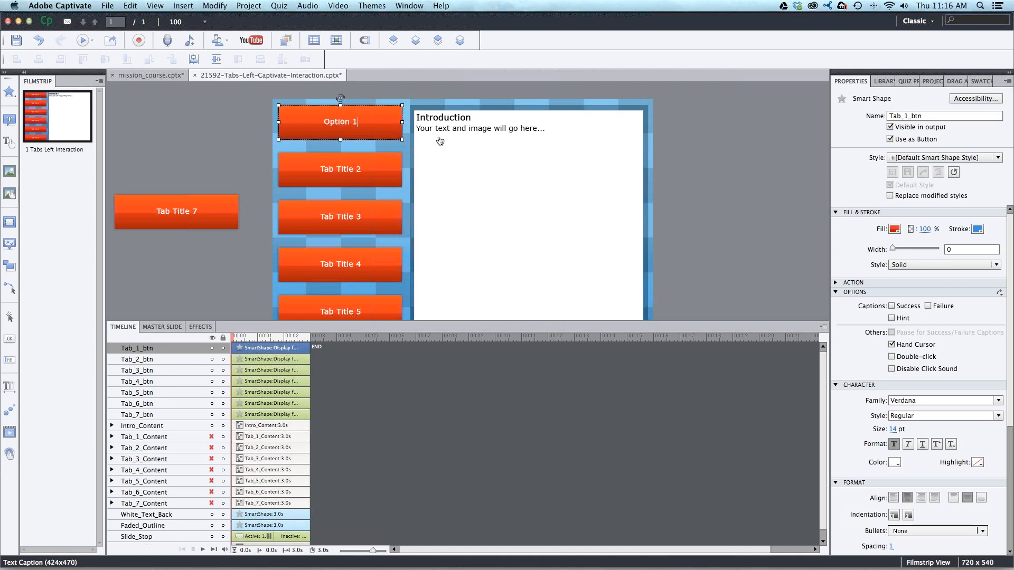
type("cdscdscfdsf")
key("BackSpace")
key("BackSpace")
key("BackSpace")
key("BackSpace")
key("BackSpace")
key("BackSpace")
key("BackSpace")
key("BackSpace")
key("BackSpace")
key("BackSpace")
key("BackSpace")
- Change the Tab Title 2 button's label to "Option 2"
double_click(357, 175)
left_click_drag(363, 171, 304, 168)
type("Option 2")
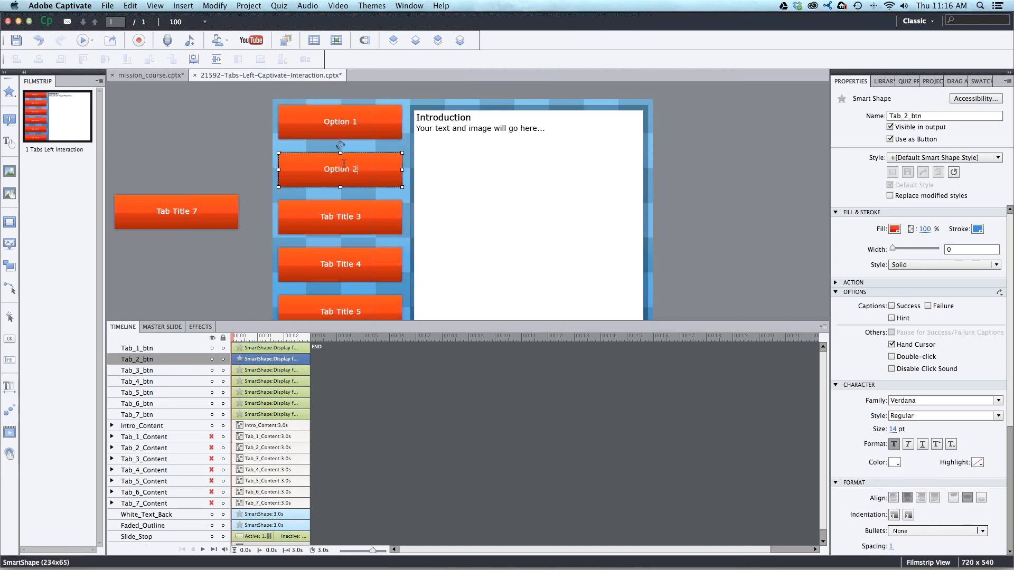
- Replace the Introduction header text with "Welcome to this interaction"
left_click(233, 122)
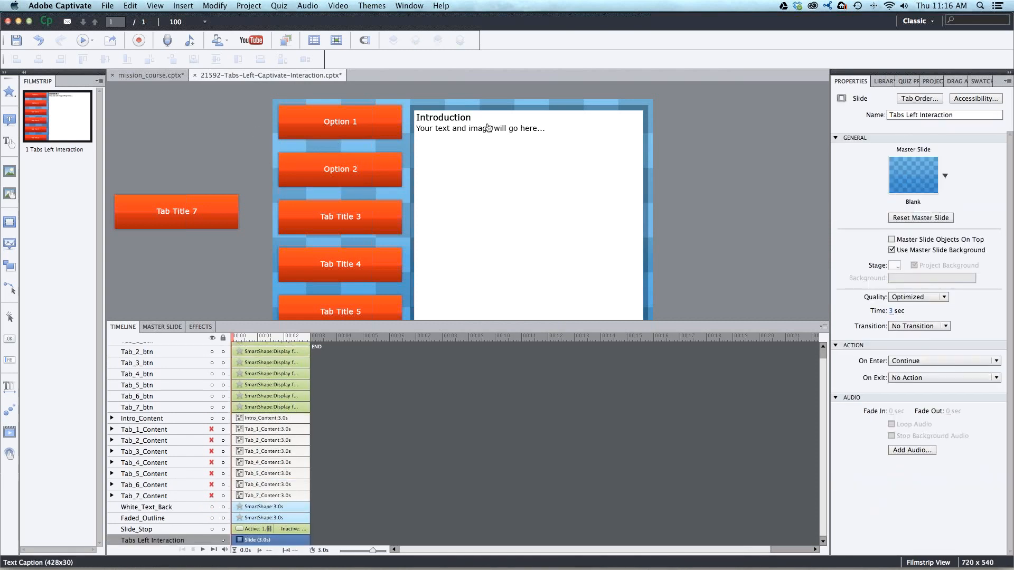
left_click(452, 122)
left_click(454, 121)
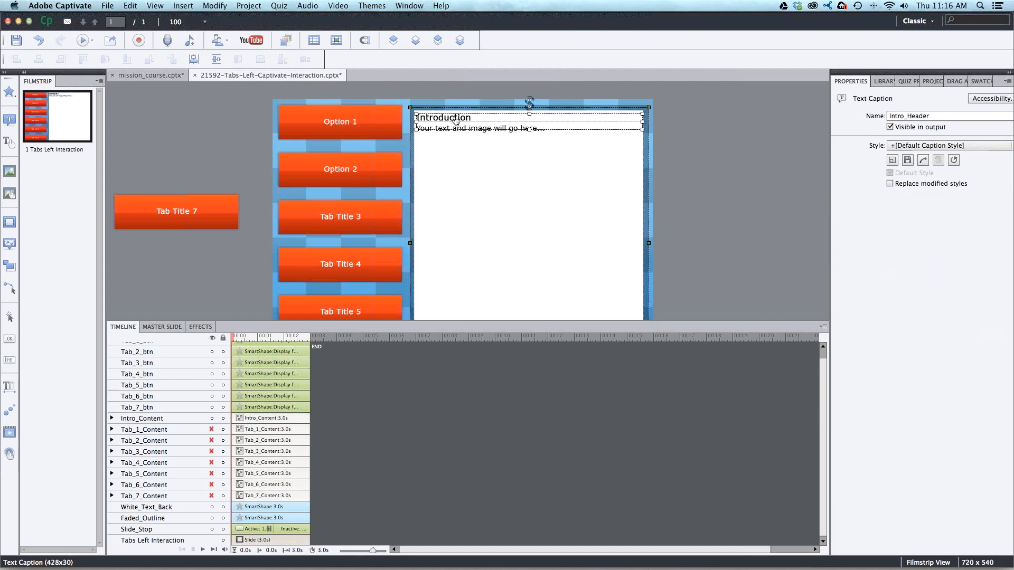
double_click(464, 117)
left_click_drag(471, 118, 413, 120)
type("Welcome r")
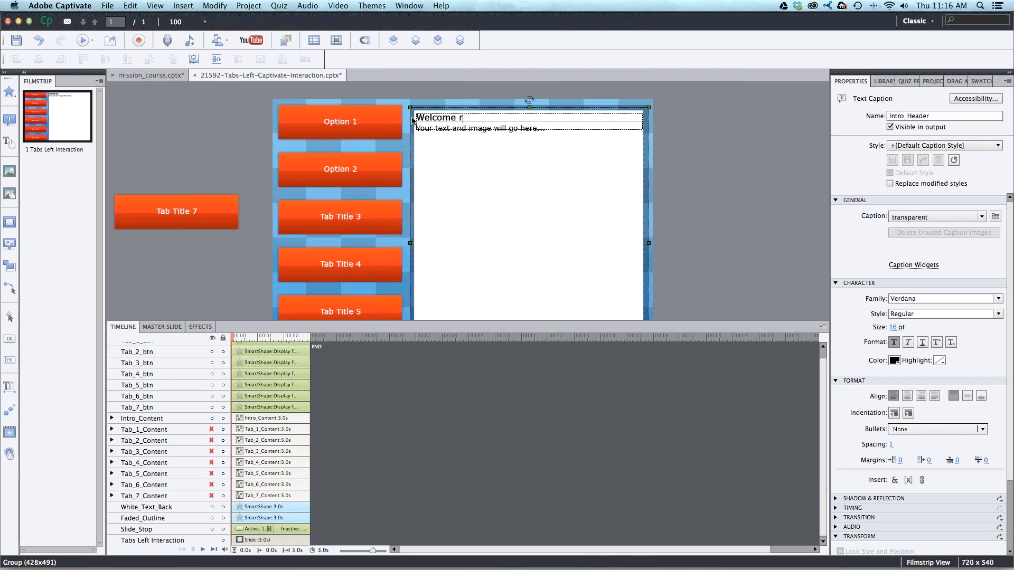
type("to this Interaction")
- Replace the introduction's body text with the filler text "asdslkdhjaslkjdlkas"
left_click(443, 147)
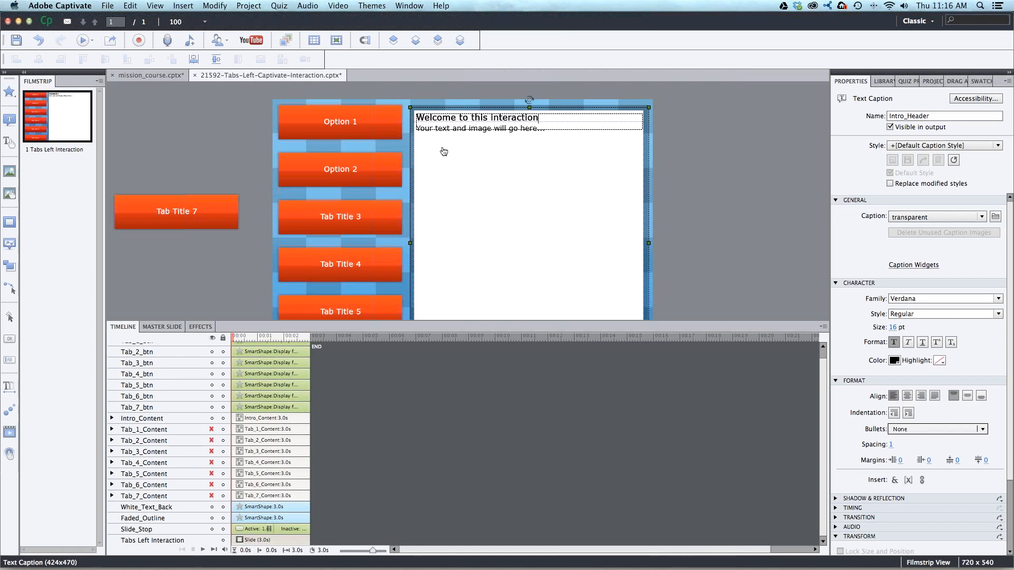
left_click(443, 131)
left_click_drag(535, 132, 417, 132)
type("asdslkdhj")
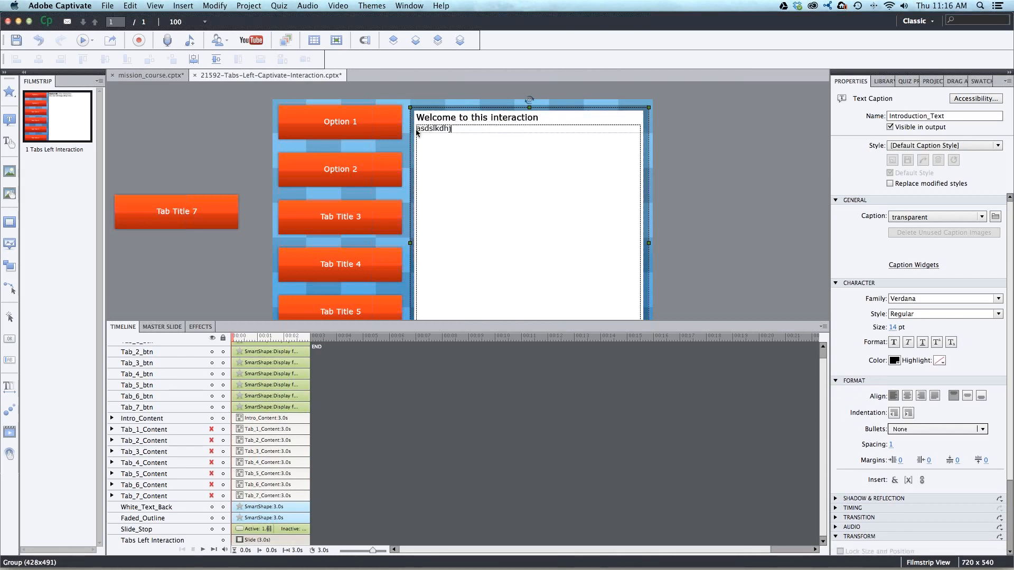
type("aslkjdlkas")
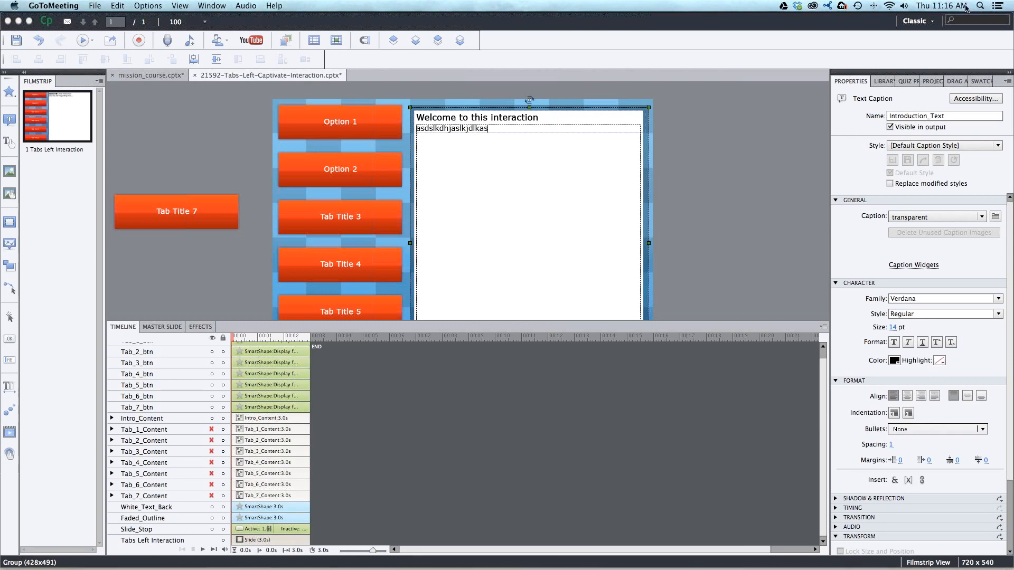
left_click(527, 199)
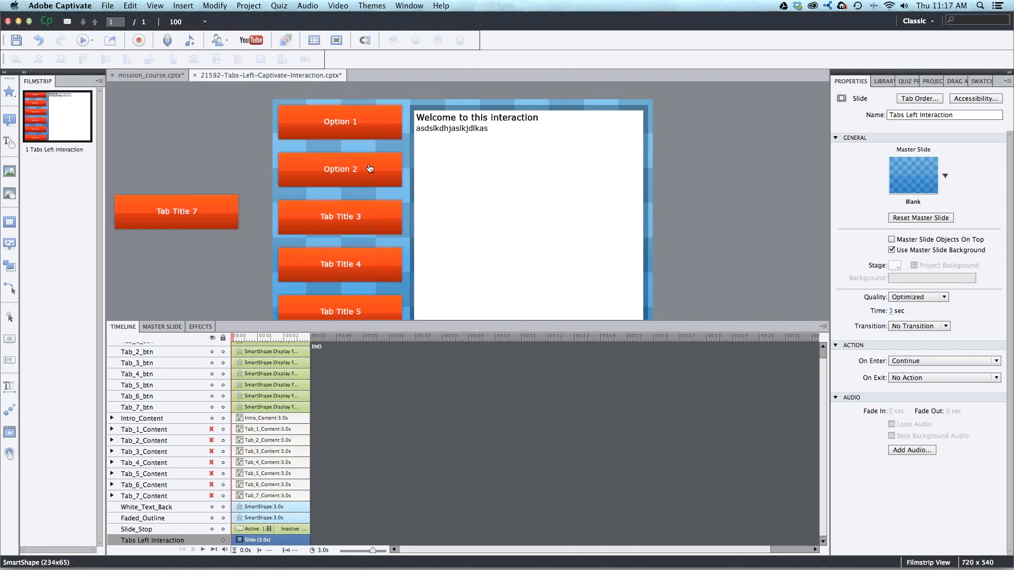
- Show Tab_1_Content on the slide in place of Intro_Content and extend its header to "Content 1 - Sample Content"
left_click(212, 418)
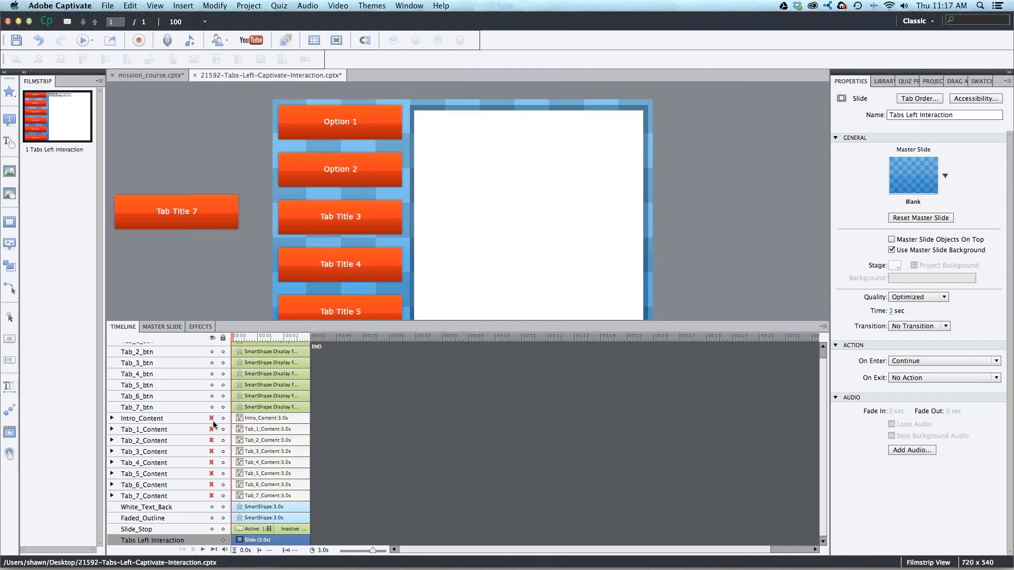
left_click(212, 429)
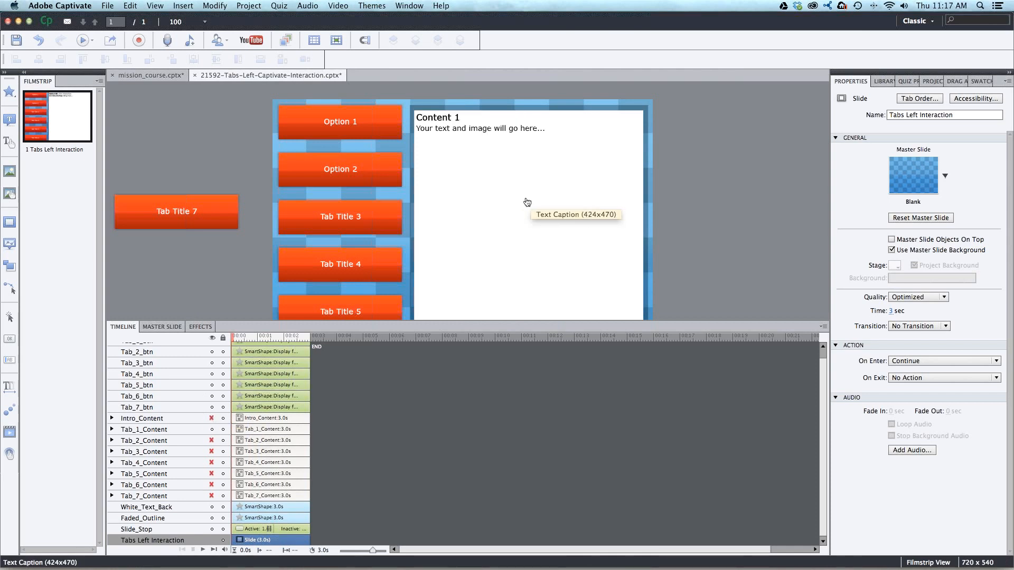
left_click(449, 120)
double_click(455, 118)
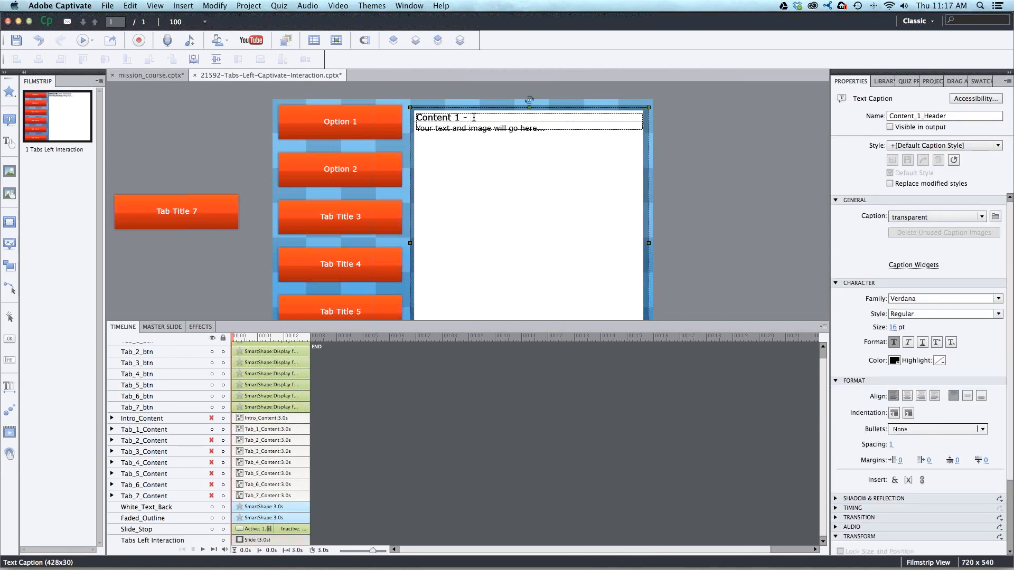
type("- $")
type("ample Content")
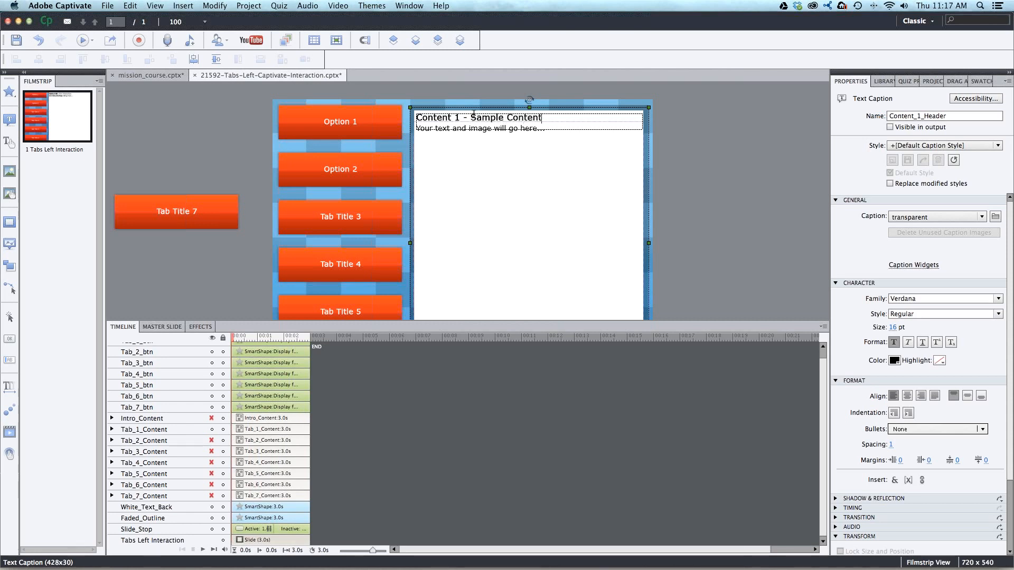
left_click(474, 161)
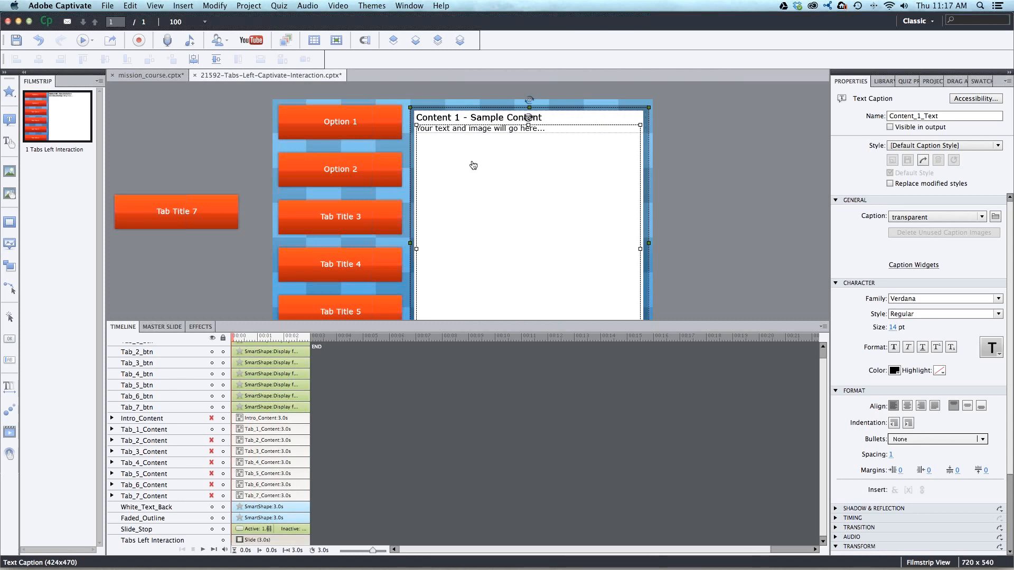
left_click(207, 112)
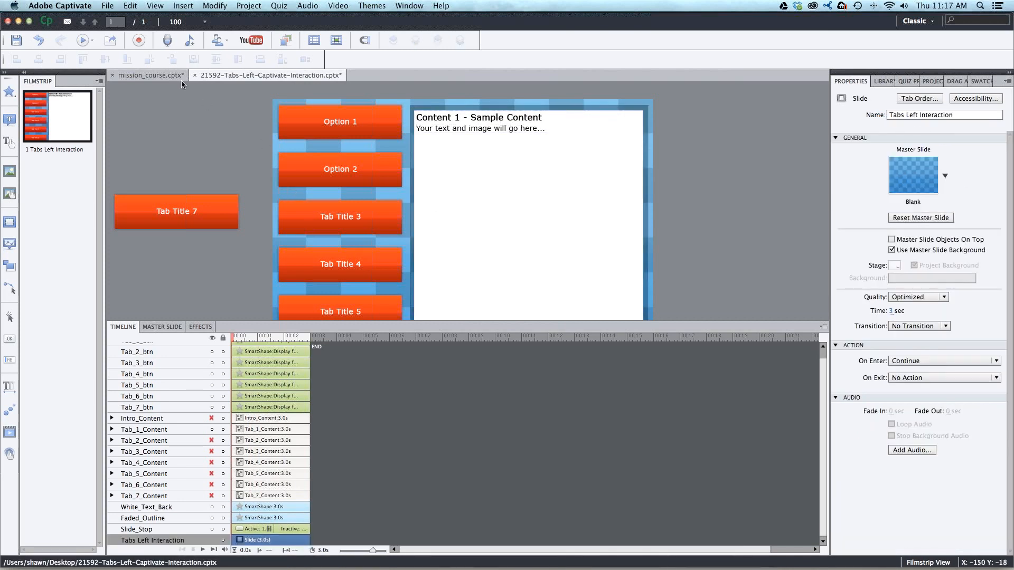
- Preview the interaction, test the Option 1 tab to review its content, and close the preview
left_click(88, 41)
left_click(108, 63)
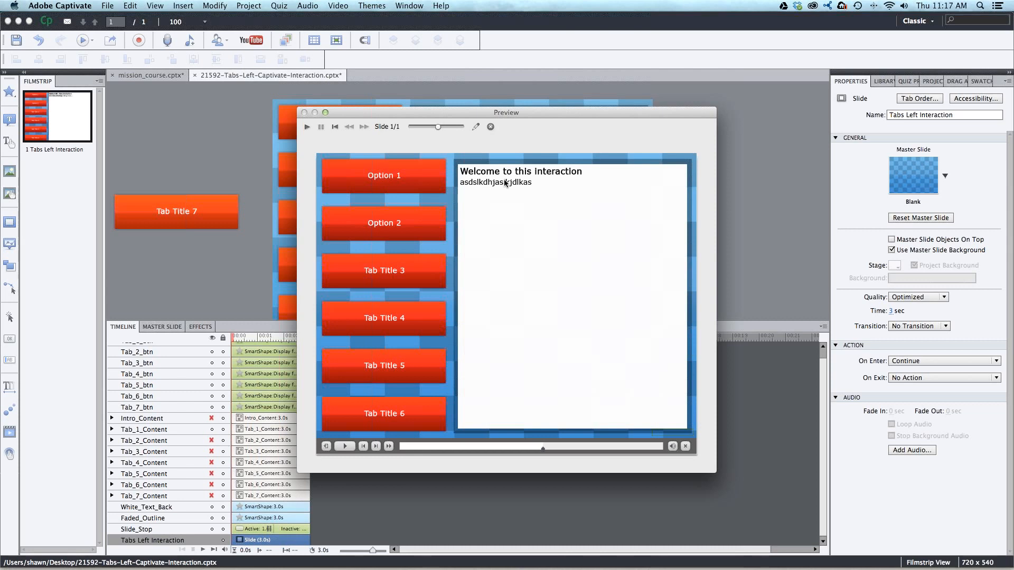
left_click(434, 178)
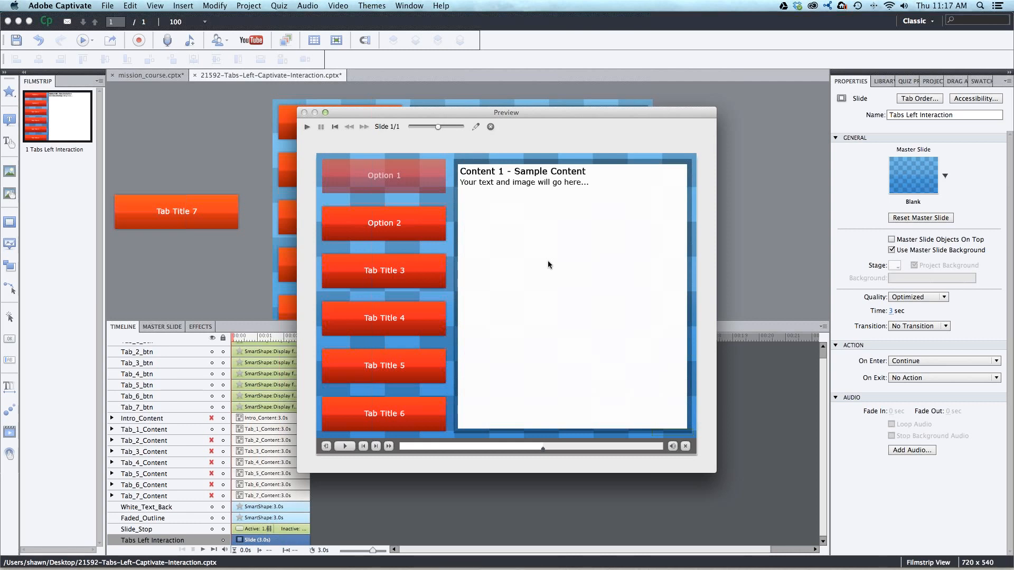
left_click(491, 127)
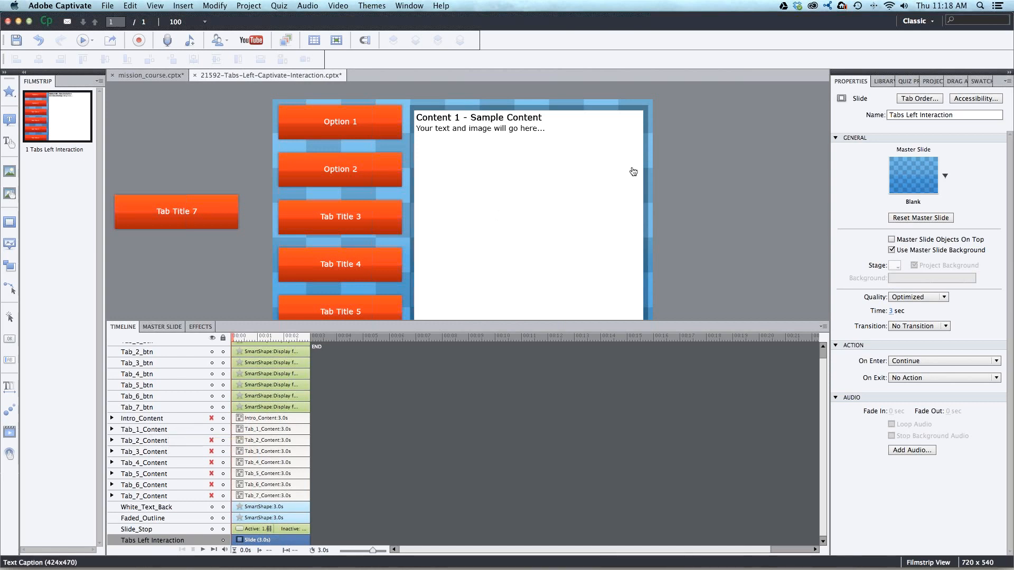
- Draw a triangle smart shape about 101 by 75 px in the white content area below the Content 1 text
left_click(10, 92)
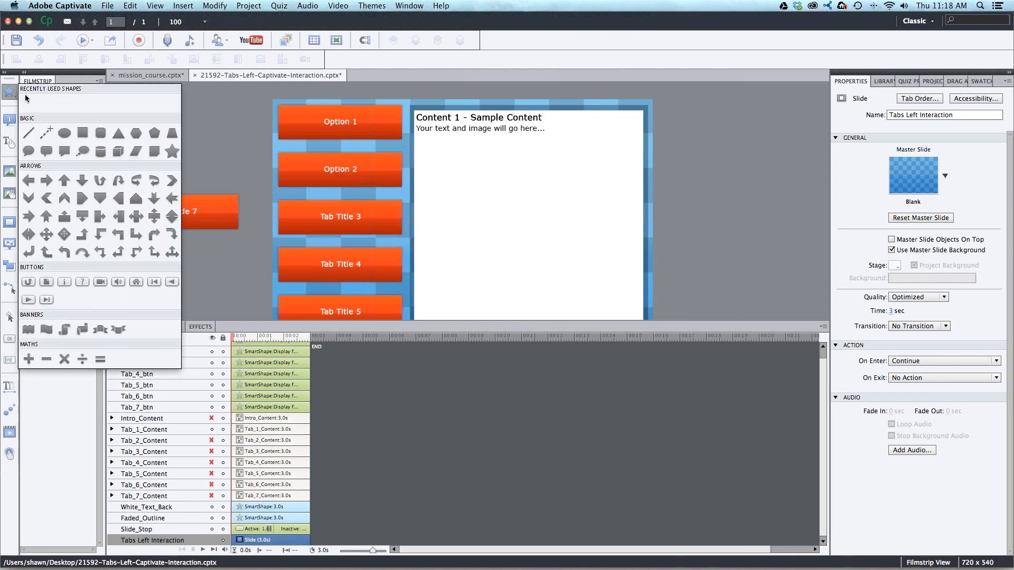
left_click(118, 133)
left_click_drag(499, 193, 552, 229)
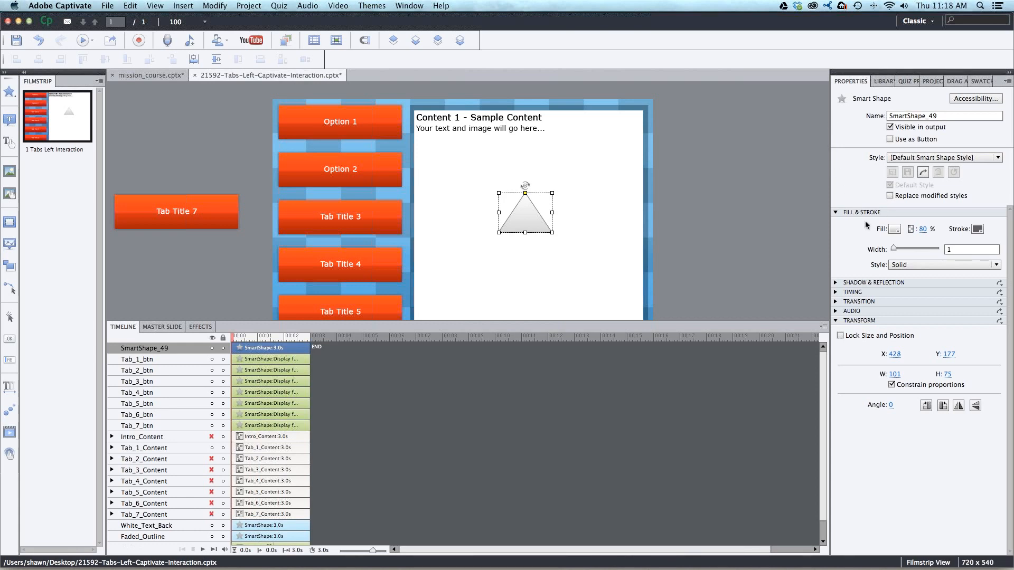
- Fill the triangle with the first blue custom gradient and set its stroke width to 0
left_click(898, 229)
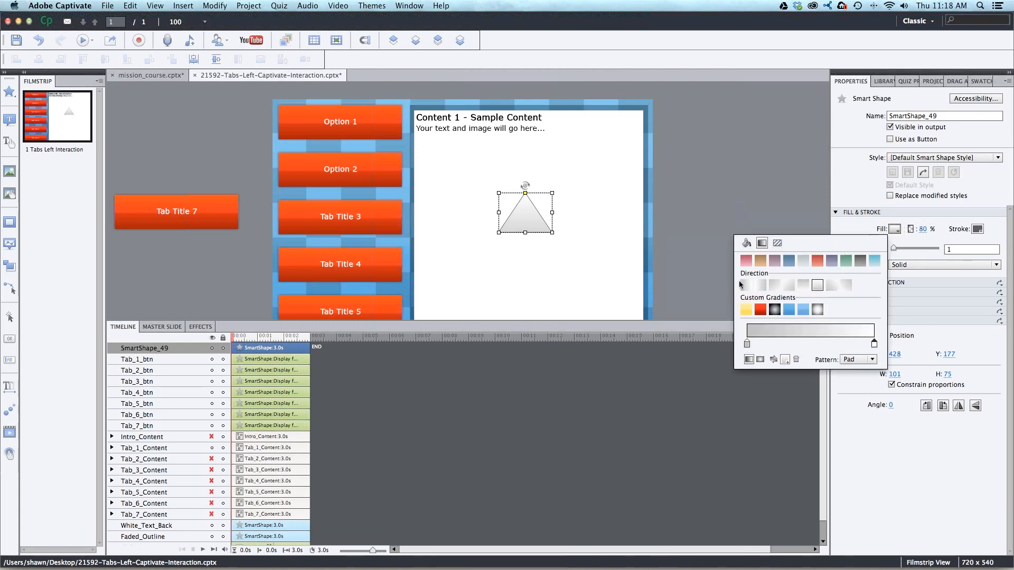
left_click(788, 309)
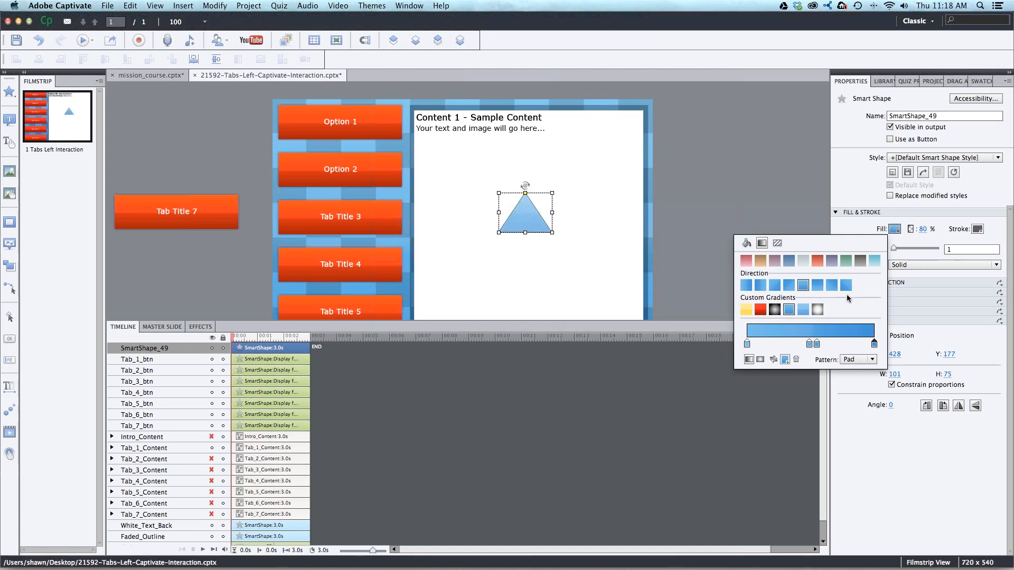
left_click(975, 229)
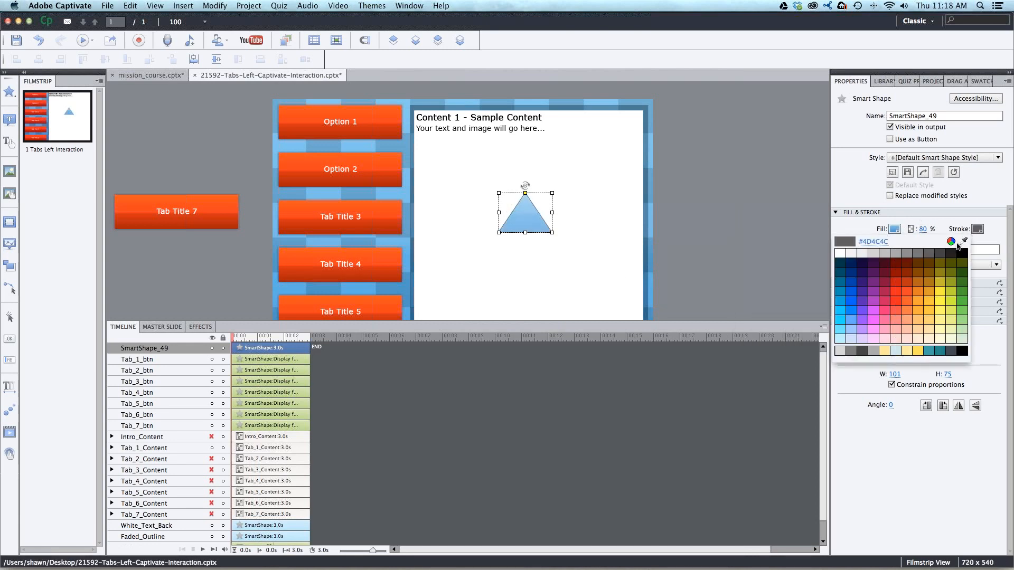
left_click(914, 251)
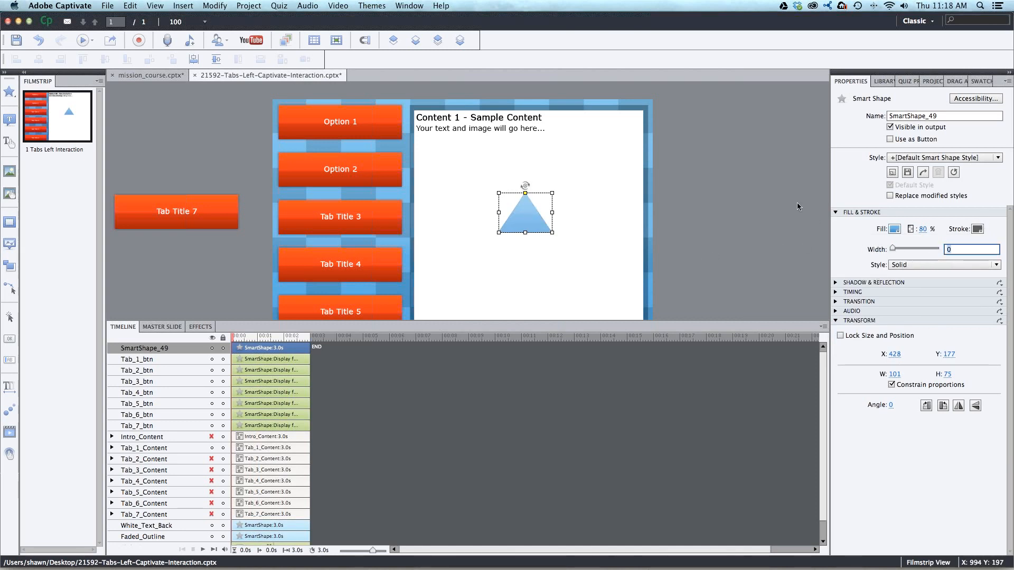
left_click(744, 173)
left_click(527, 221)
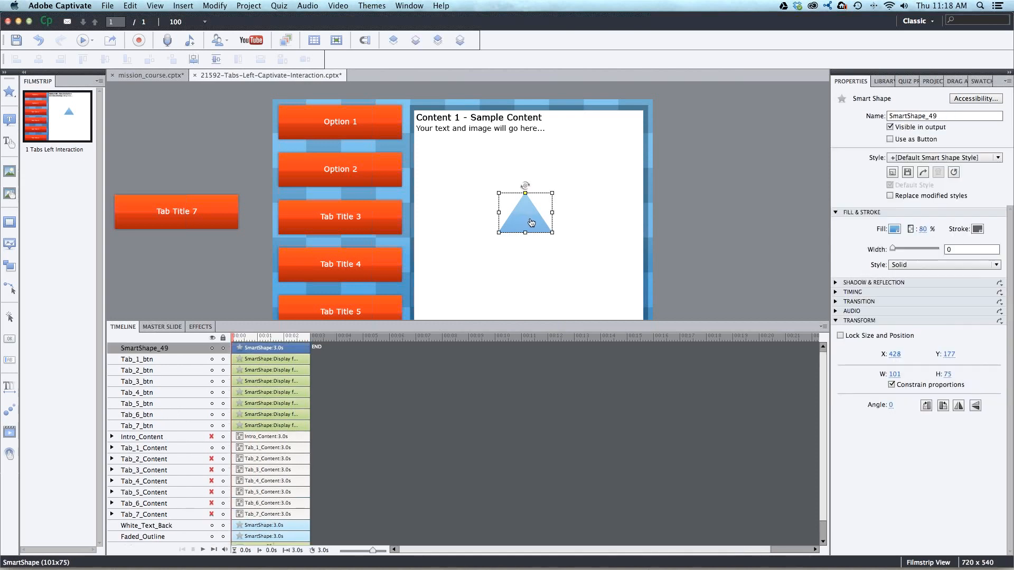
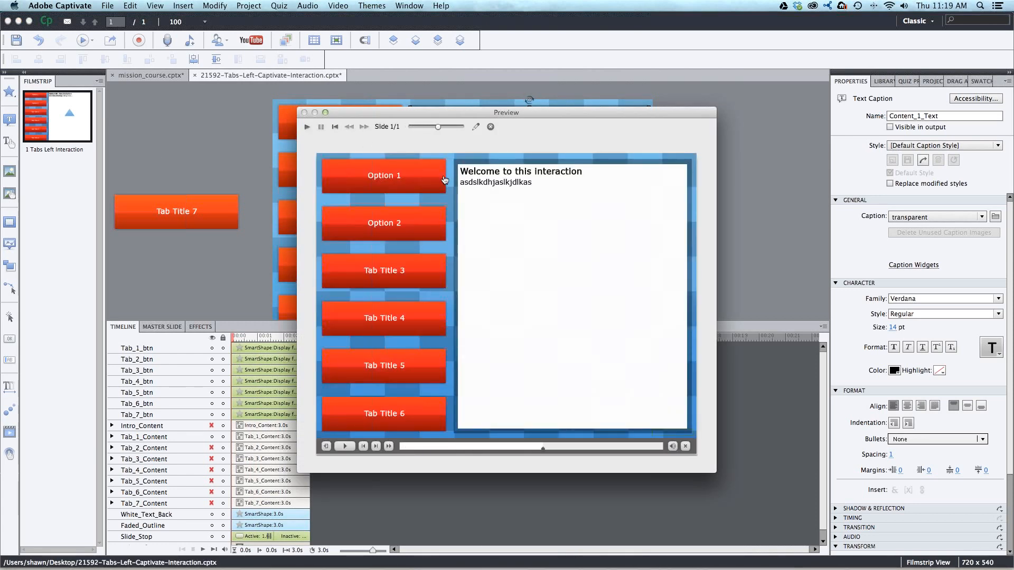
- Test the Option 1 and Option 2 tabs in the running preview, then close it and deselect everything on the slide
left_click(442, 177)
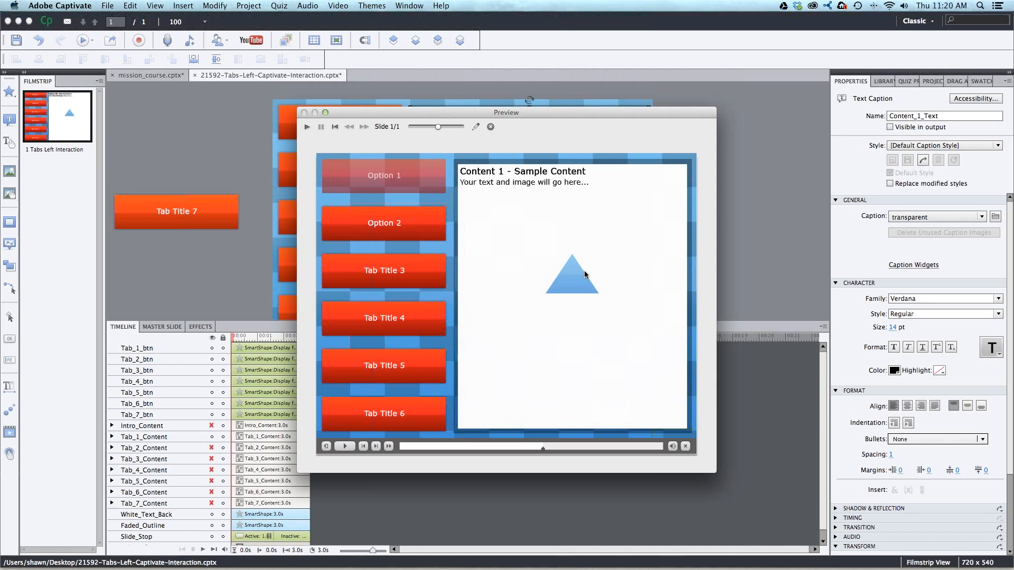
left_click(428, 223)
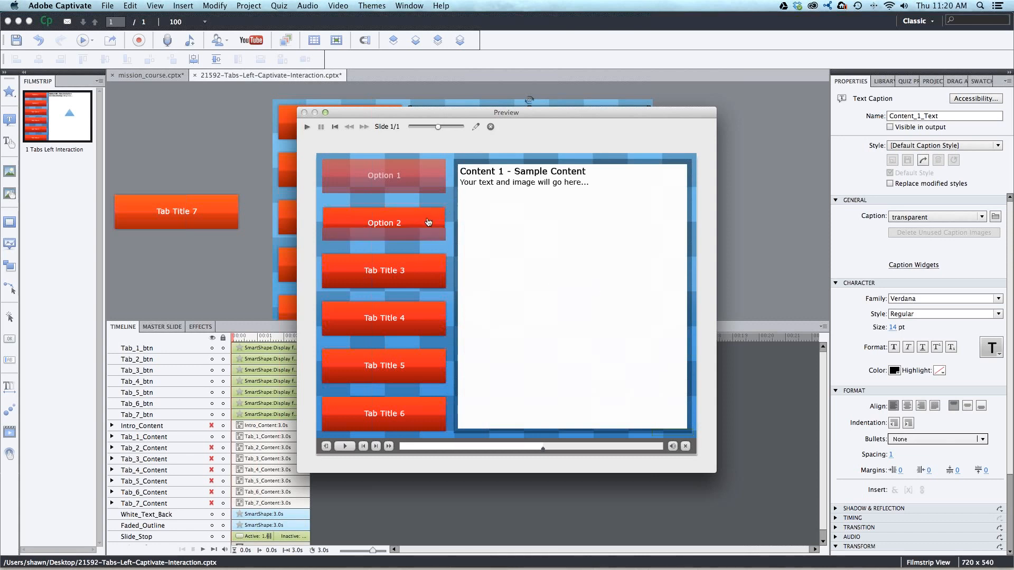
left_click(436, 181)
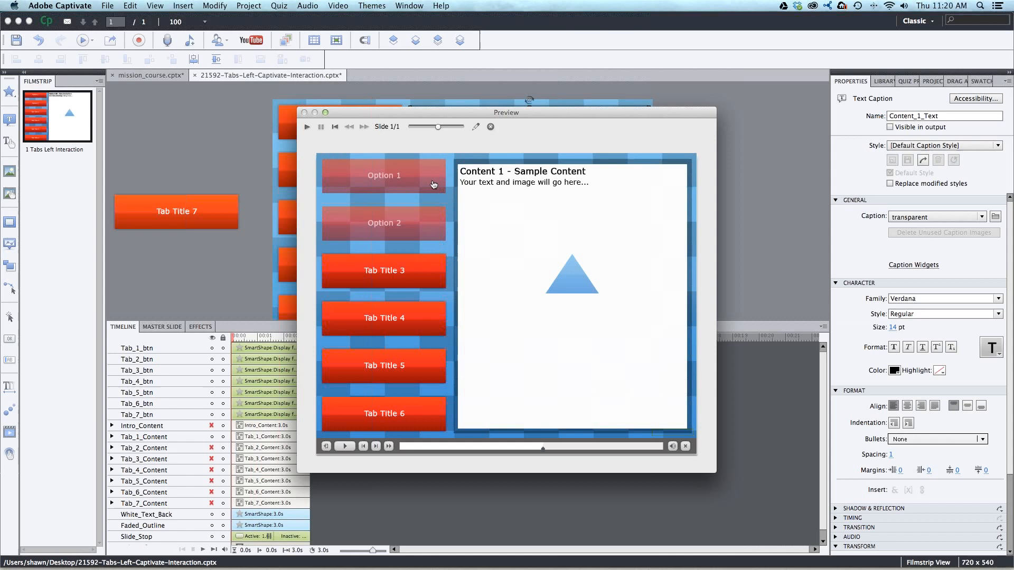
left_click(490, 127)
left_click(238, 103)
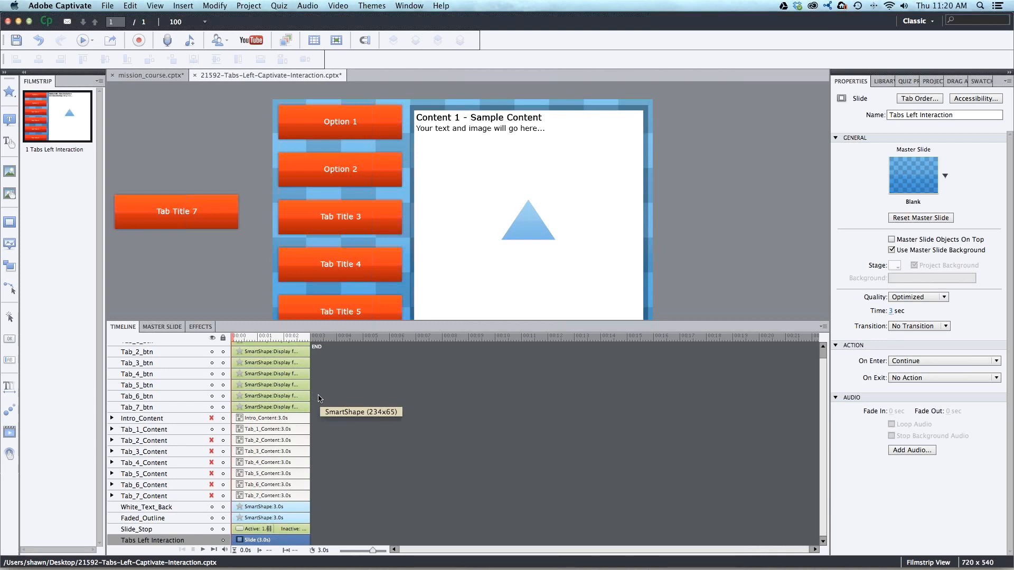
- Switch to Safari and browse the Casual image cutouts in the library's Cutout People section
key("ctrl+Left")
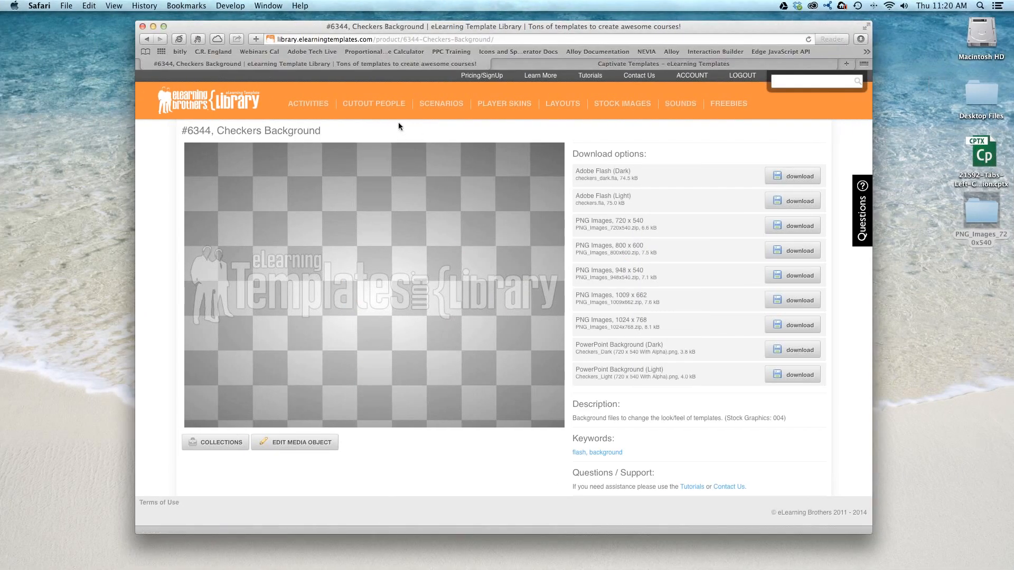
left_click(372, 104)
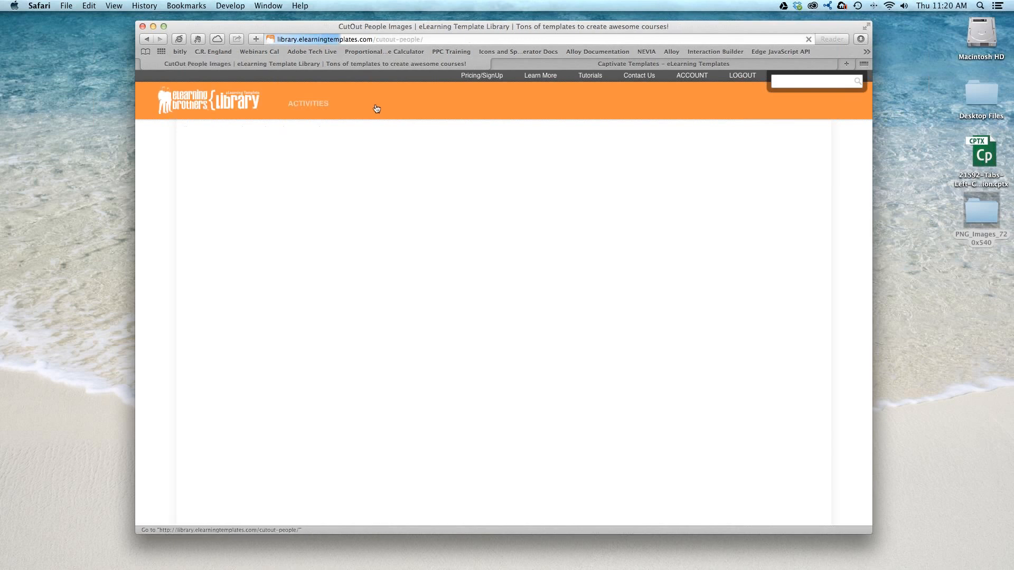
left_click(317, 354)
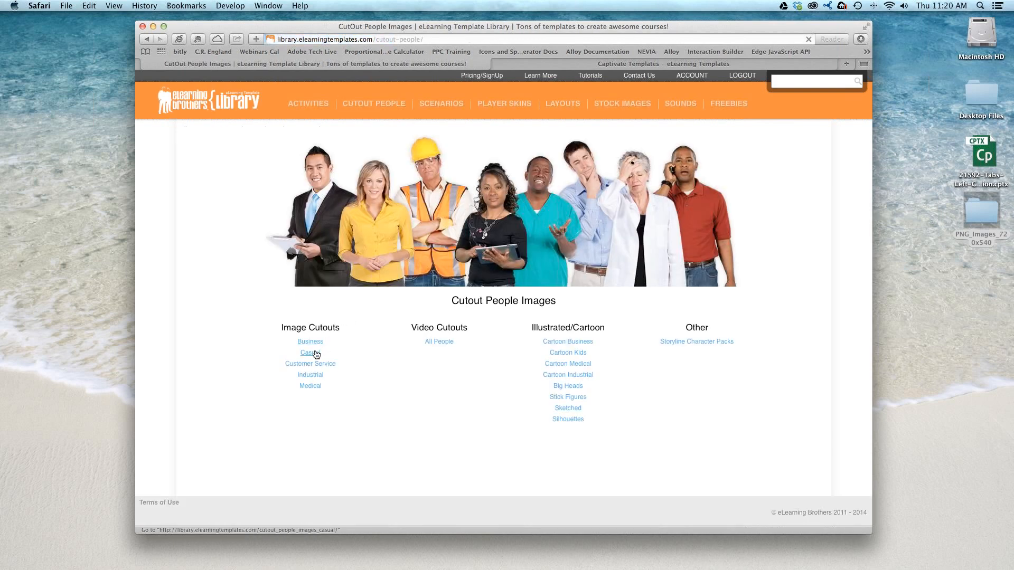
scroll(418, 261, "down", 3)
scroll(418, 262, "down", 10)
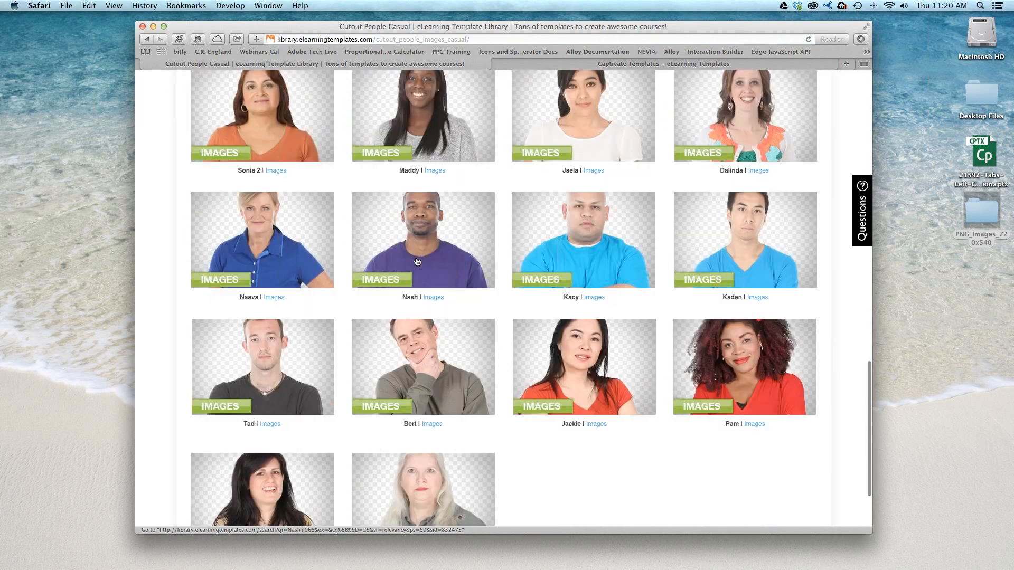
- Open cutout image #23052 of the casual man in the blue V-neck shirt and download the 281 x 801 px web PNG
left_click(762, 146)
left_click(518, 206)
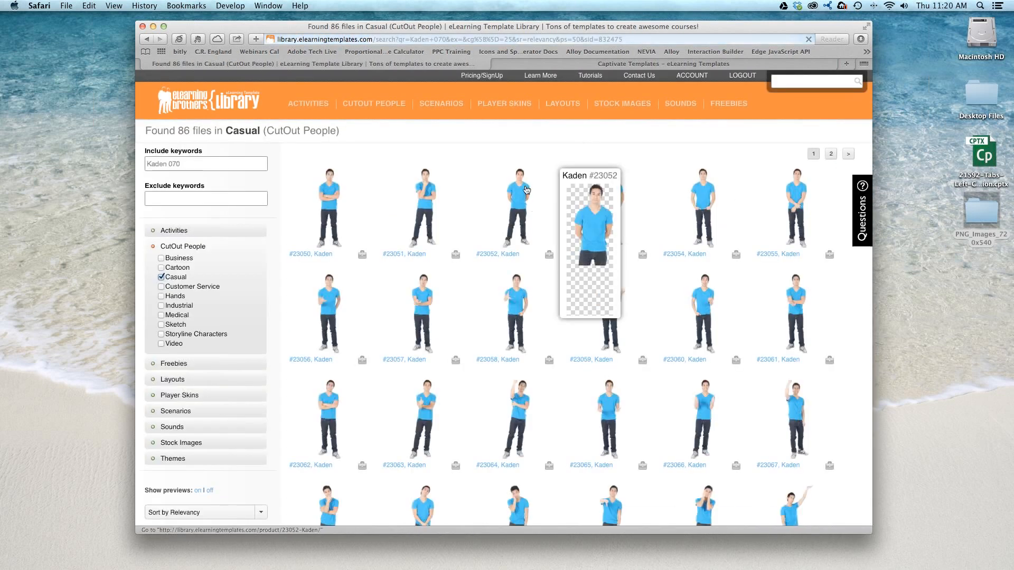
left_click(792, 176)
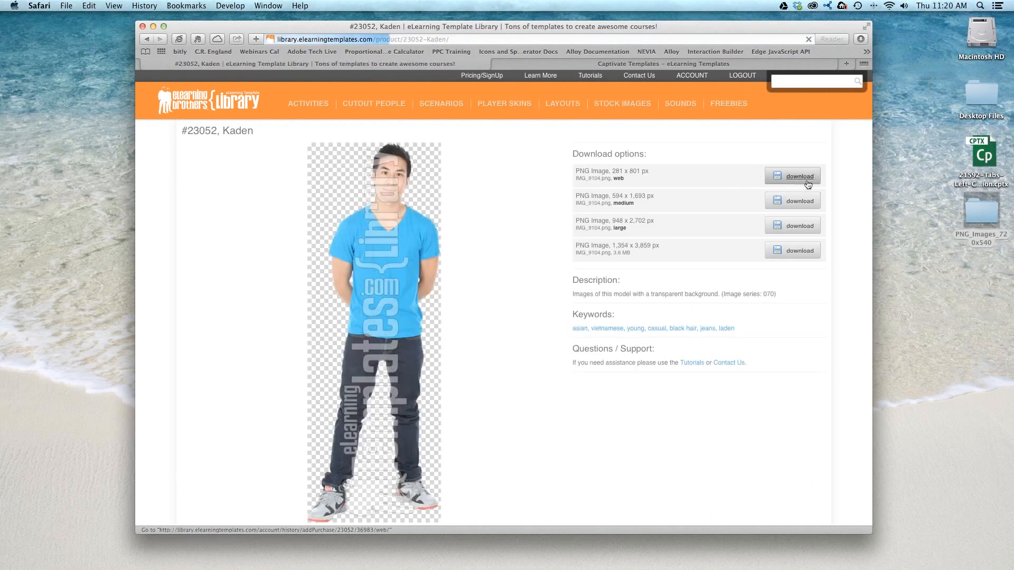
left_click_drag(636, 174, 649, 201)
left_click(648, 199)
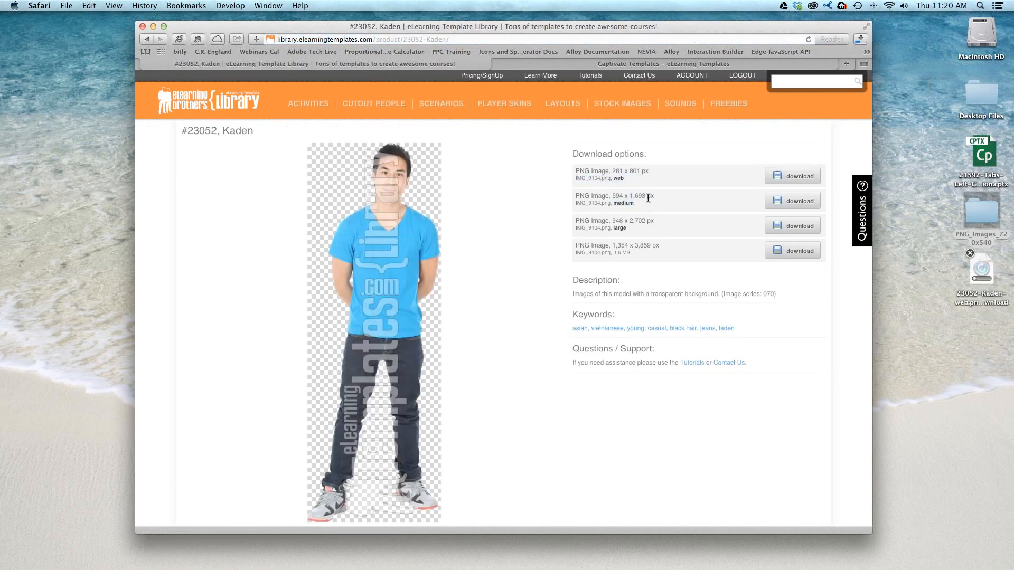
- Switch back to Adobe Captivate and show Tab_2_Content on the slide in place of Tab_1_Content
double_click(975, 268)
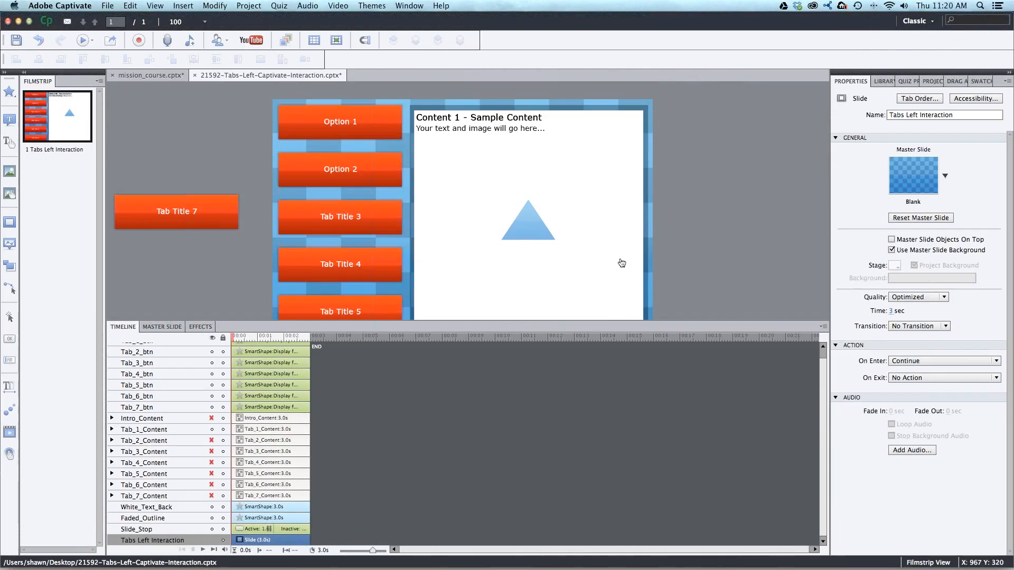
left_click(212, 429)
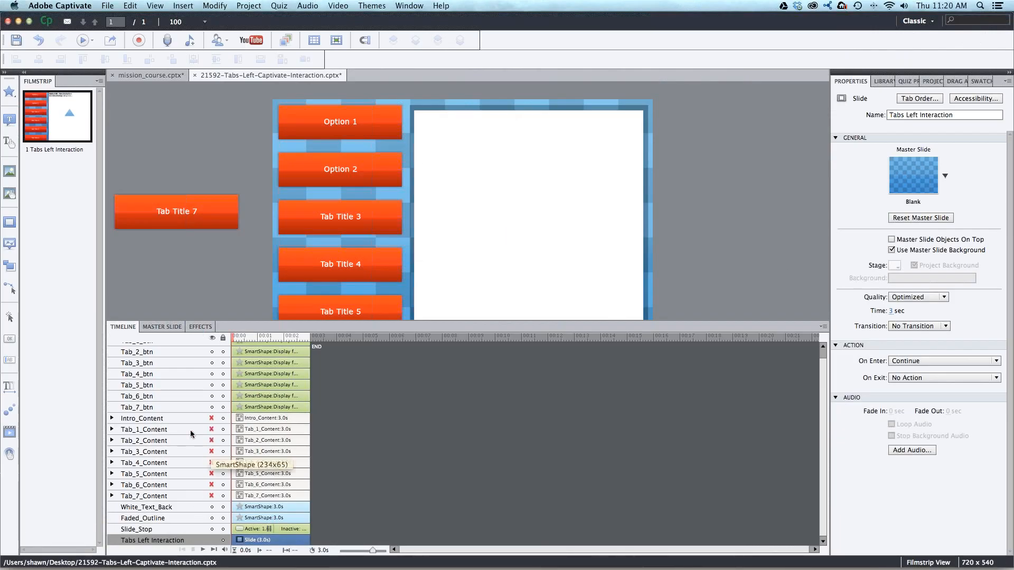
left_click(211, 440)
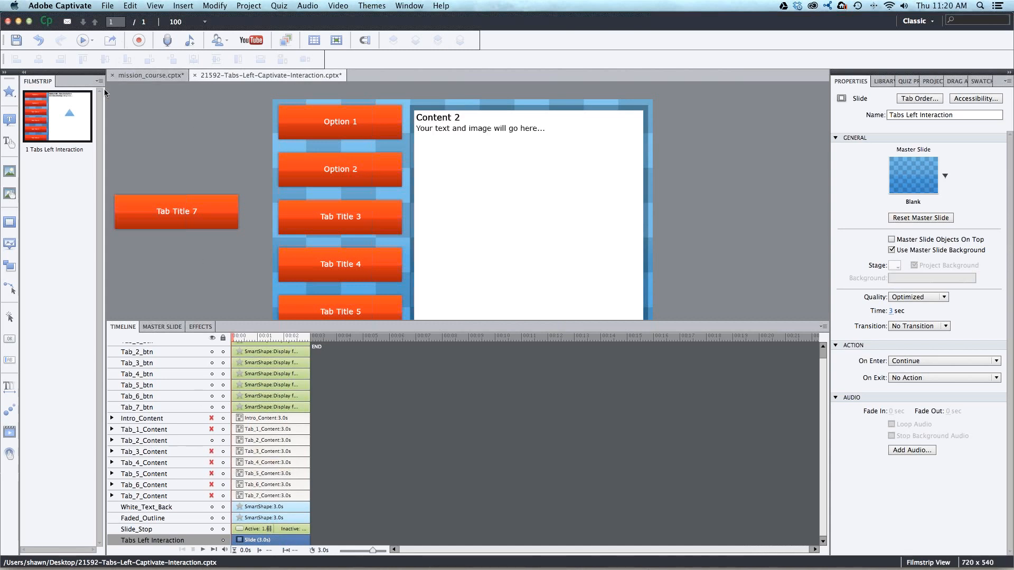
- Insert the downloaded web-size cutout PNG from the Desktop into the slide
left_click(11, 172)
left_click(337, 146)
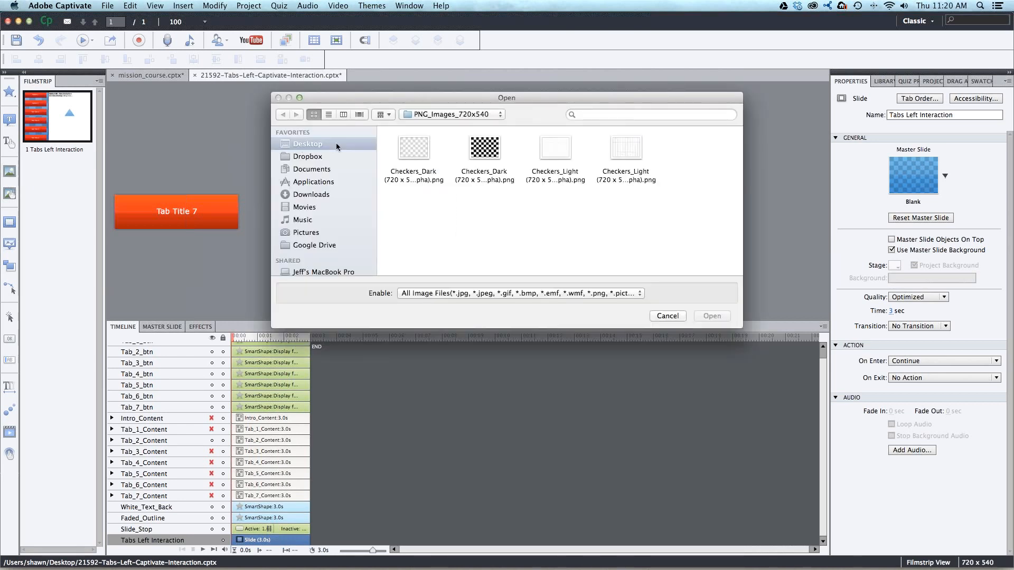
left_click(483, 151)
left_click(721, 316)
- Scale the cutout image to about 159 x 451 px and place it along the right side of the white content area
left_click_drag(501, 142, 570, 243)
left_click_drag(380, 323, 380, 431)
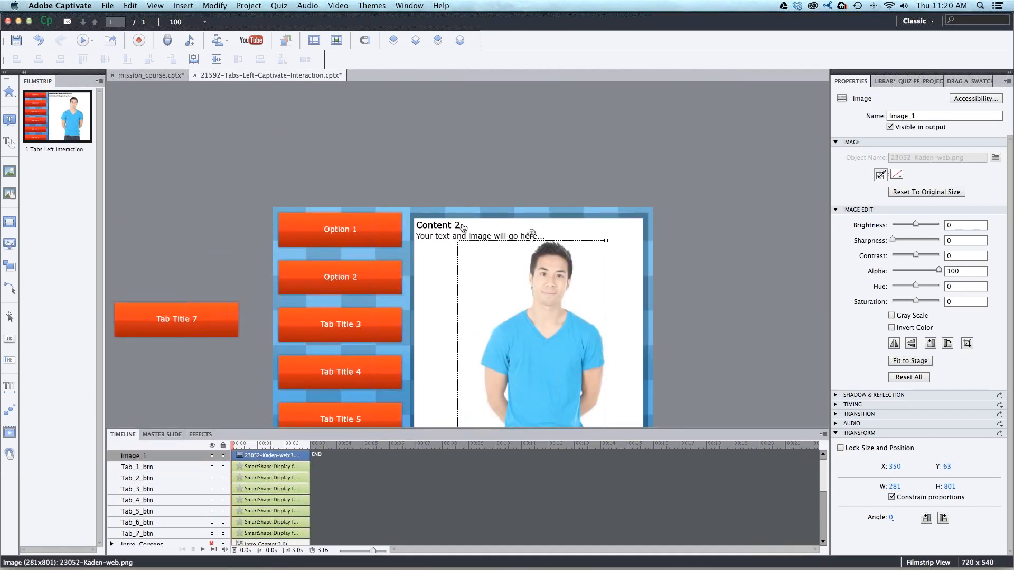
scroll(462, 227, "down", 5)
left_click_drag(458, 142, 588, 114)
left_click_drag(538, 150, 606, 183)
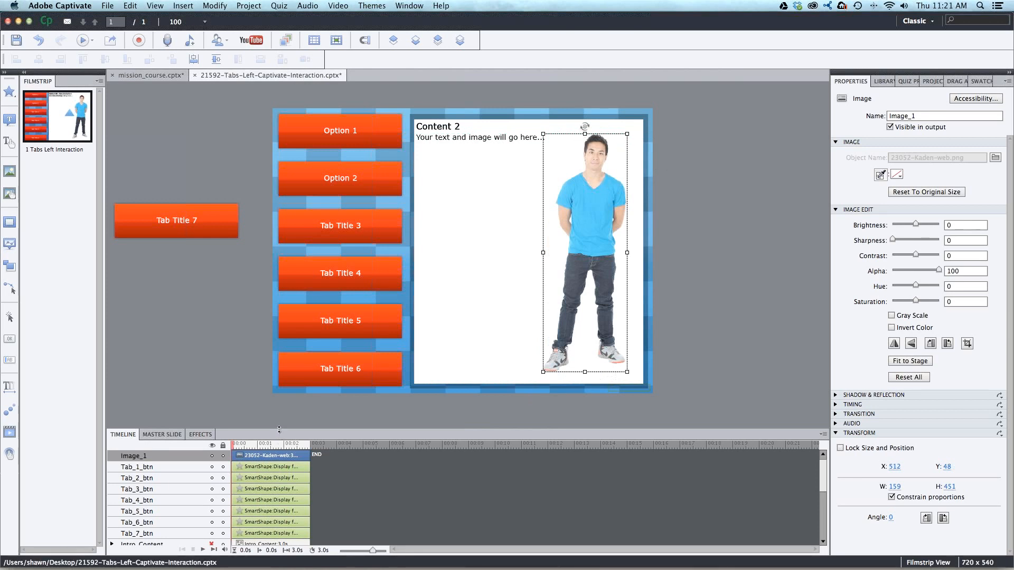
- Place the cutout image directly above Tab_2_Content in the layer order and add it to that group
left_click_drag(278, 428, 221, 425)
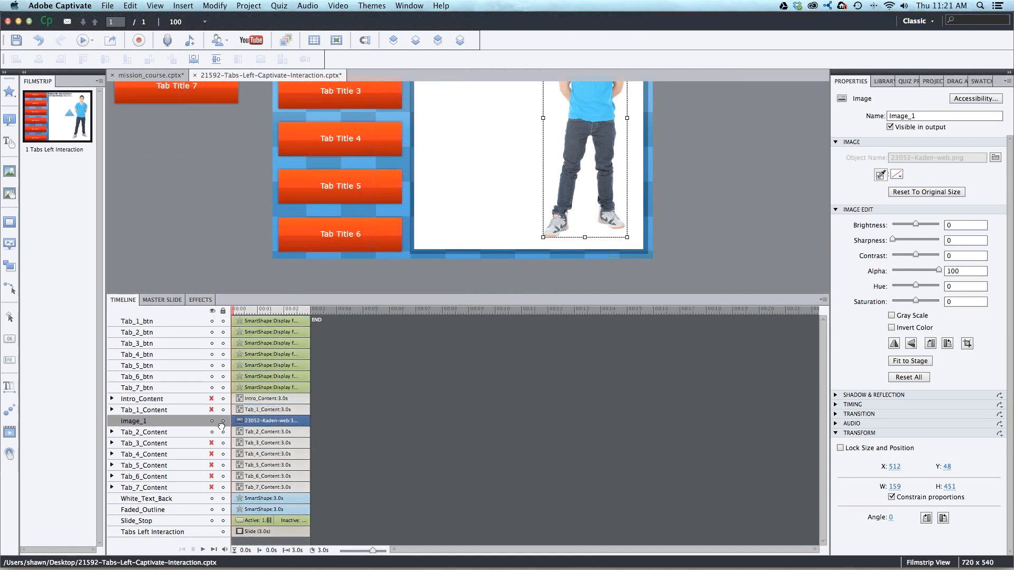
left_click(251, 432, "shift")
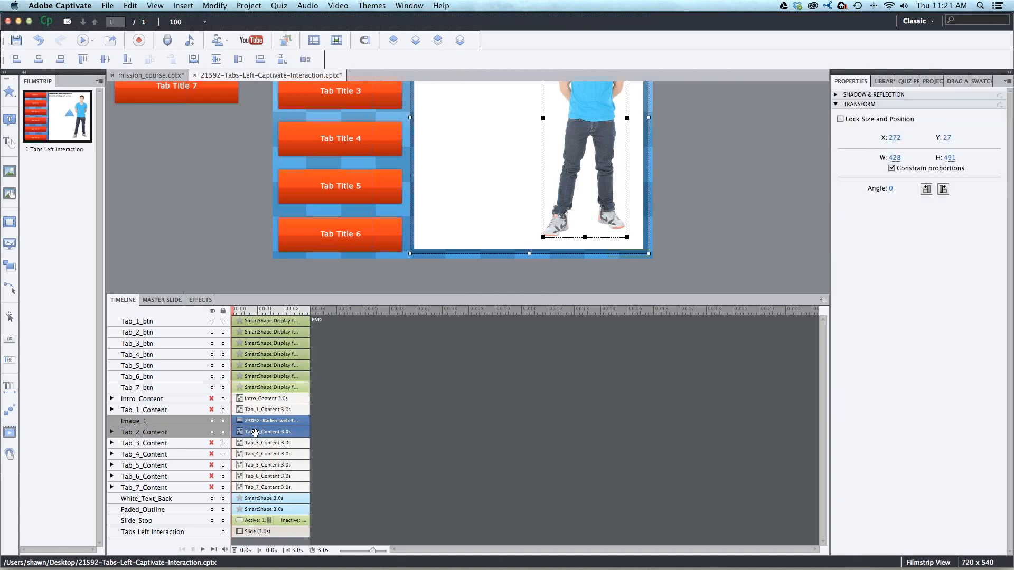
key("super+g")
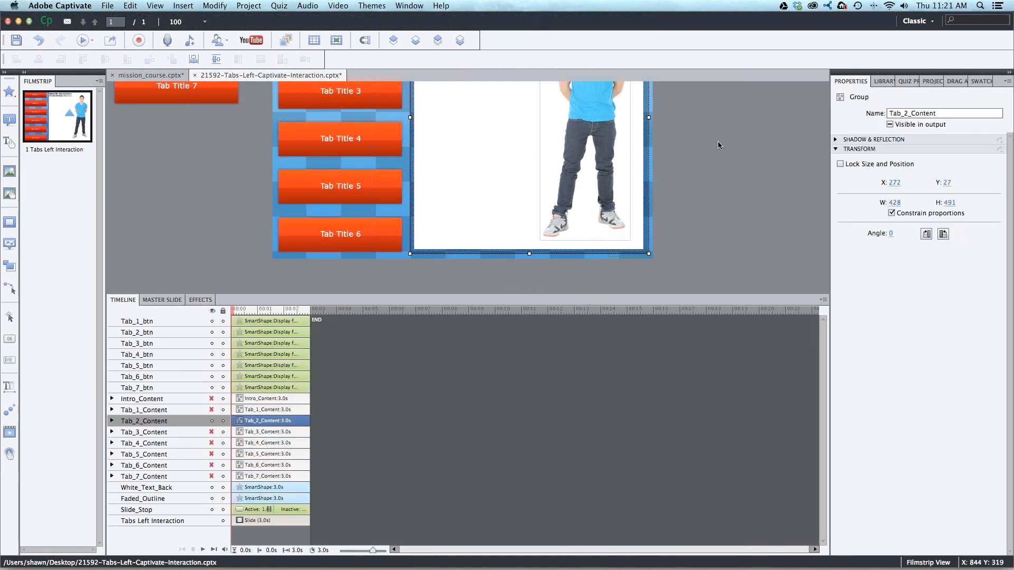
- Preview the project to check how the cutout image behaves on the intro content, and close the preview
scroll(719, 142, "up", 2)
left_click(91, 40)
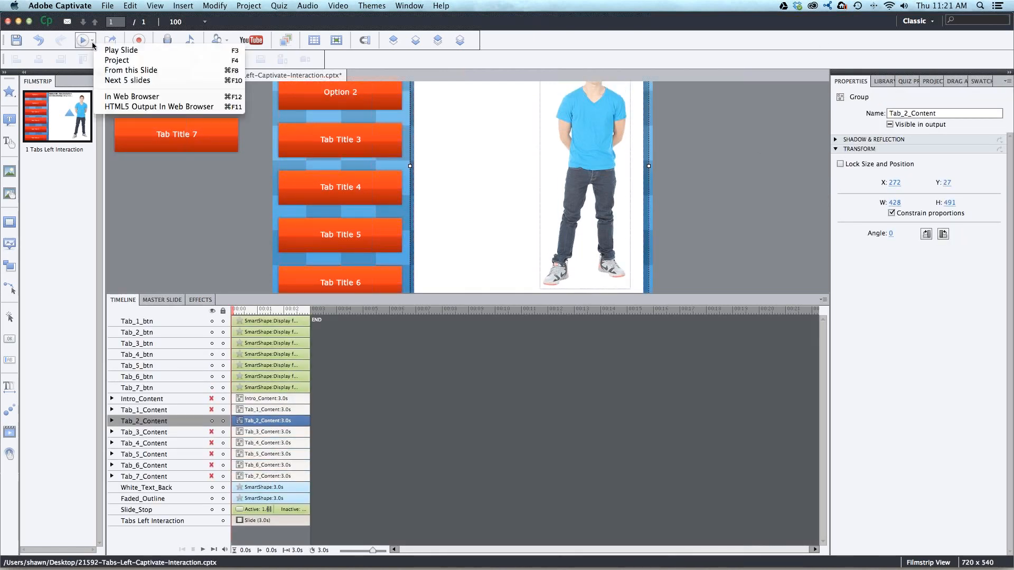
left_click(107, 61)
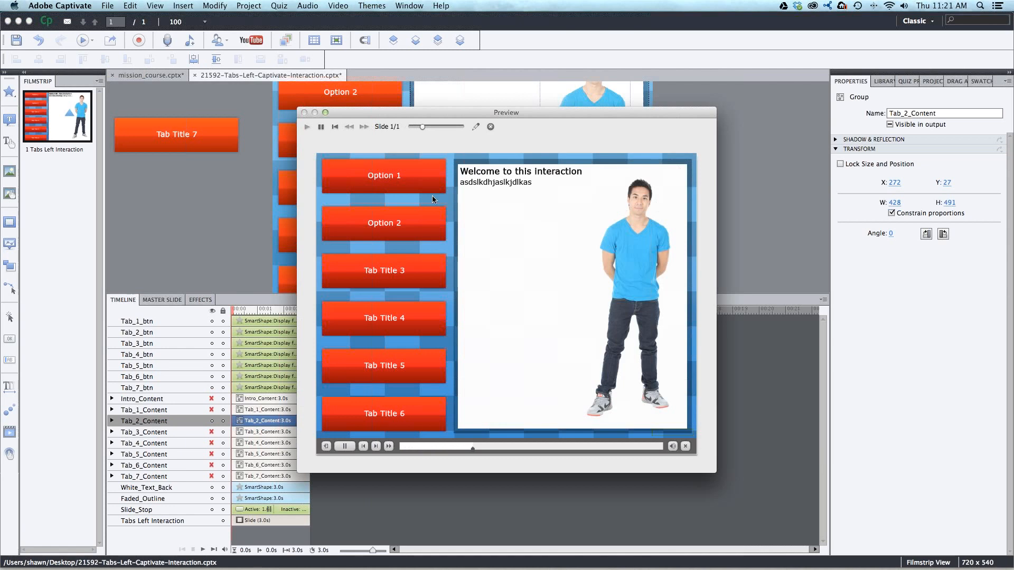
left_click(491, 127)
- Make the cutout image in the Tab_2_Content group initially hidden in the output
scroll(588, 144, "up", 3)
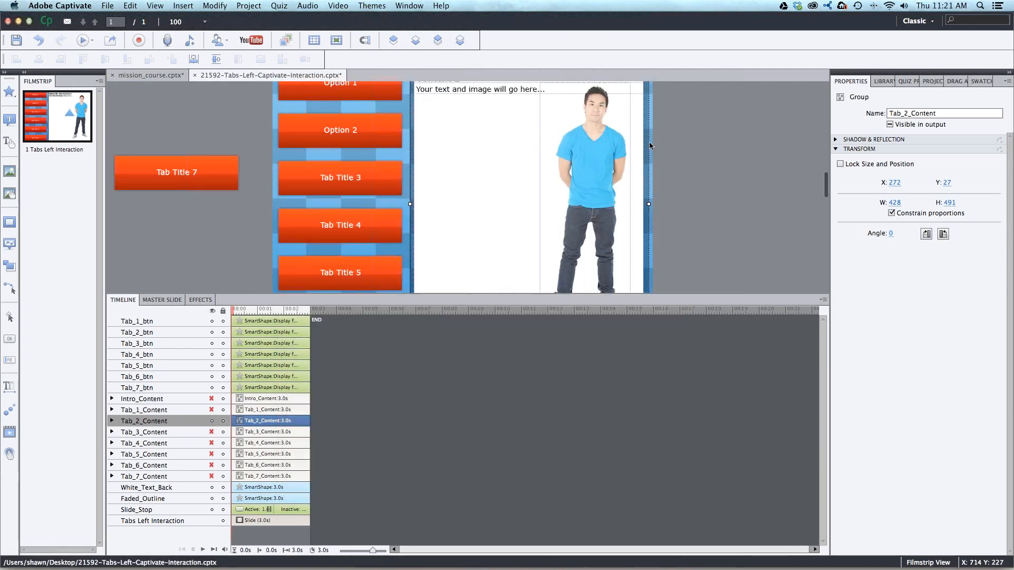
left_click(587, 145)
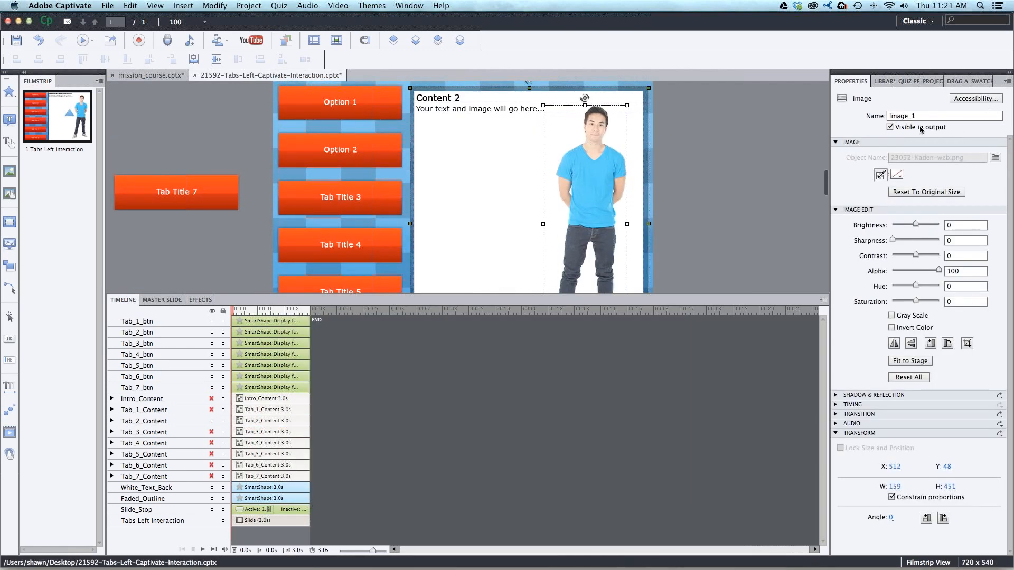
left_click(892, 128)
- Preview the project, test the Option 2 and Option 1 tabs, close the preview and deselect the image
left_click(90, 41)
left_click(105, 59)
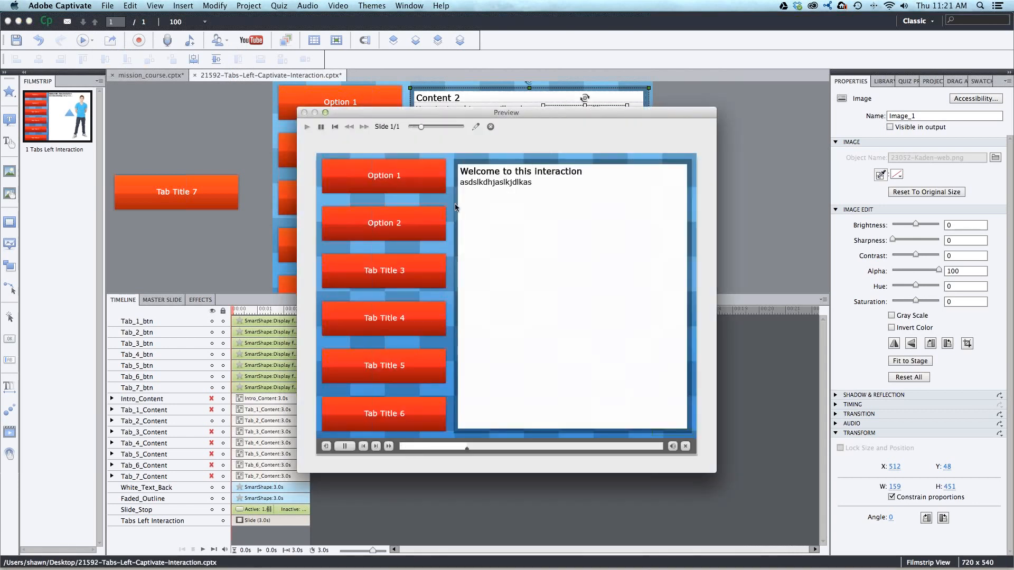
left_click(408, 225)
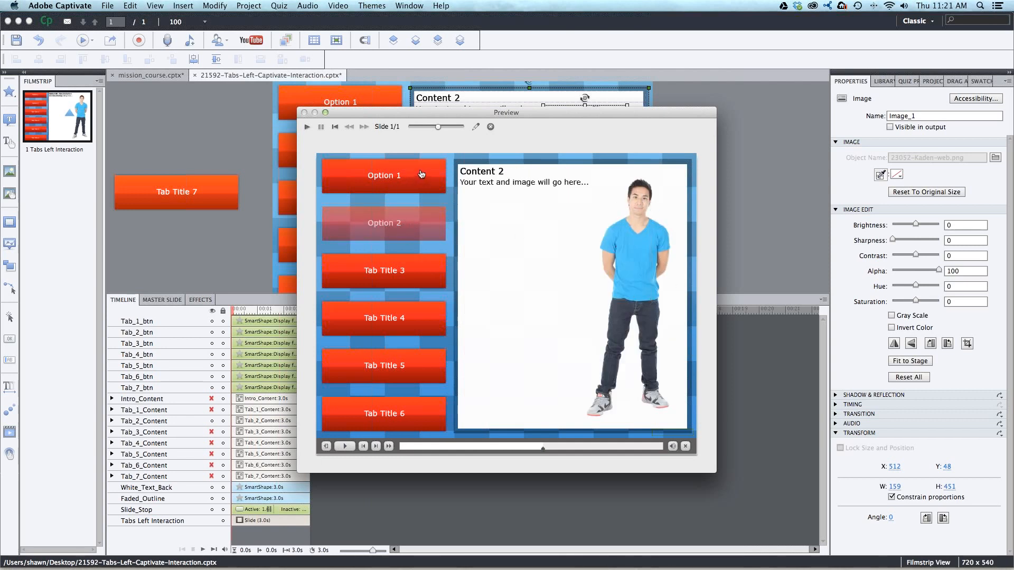
left_click(425, 181)
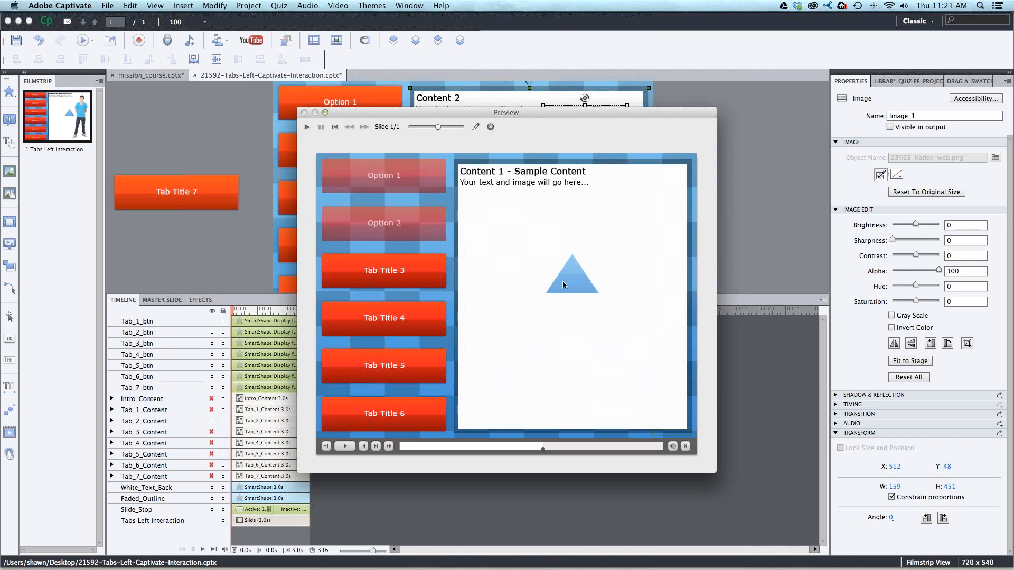
left_click(490, 127)
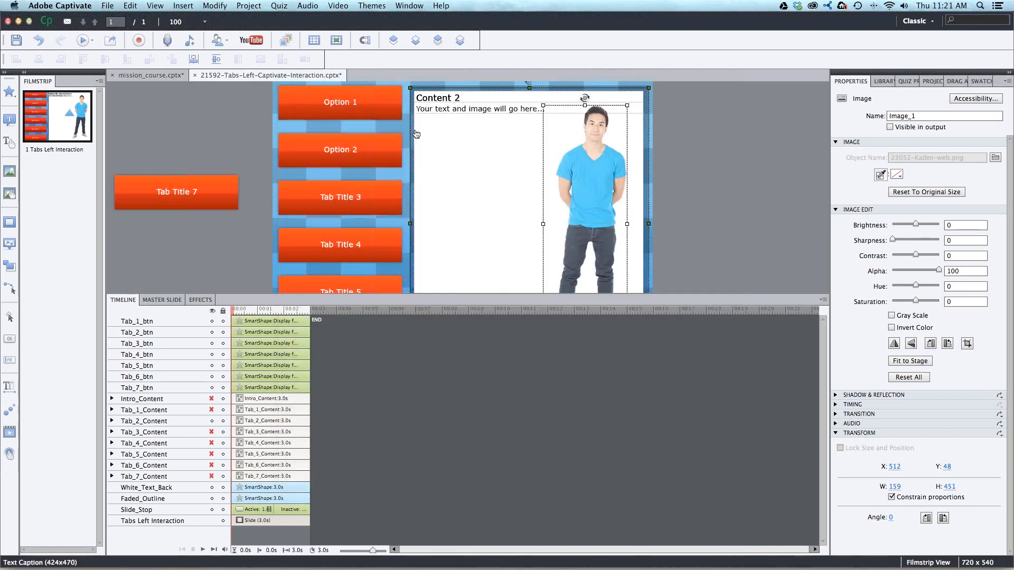
left_click(219, 99)
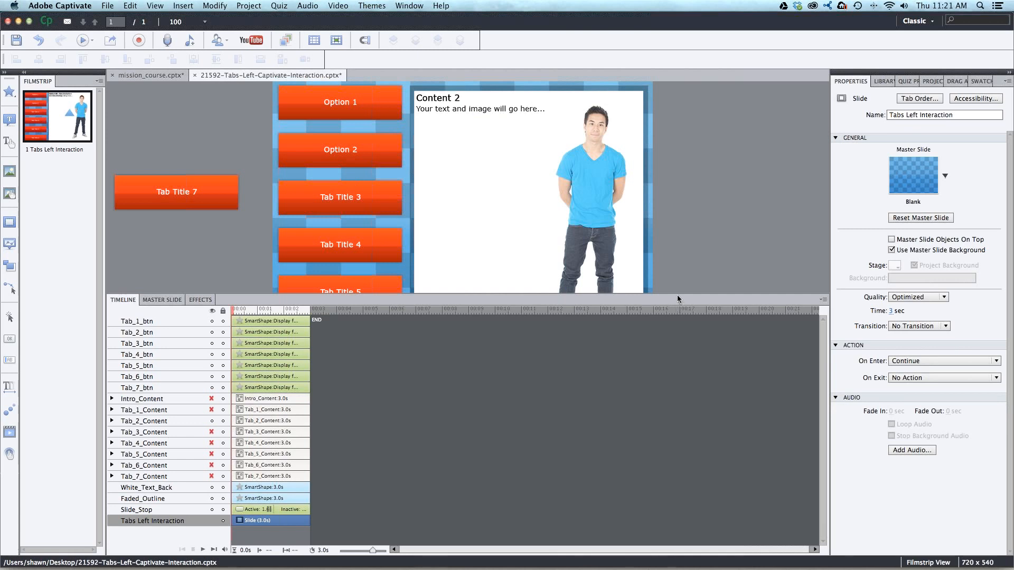
- Enlarge the stage area and show Intro_Content on the slide in place of Tab_2_Content
left_click_drag(678, 306, 682, 381)
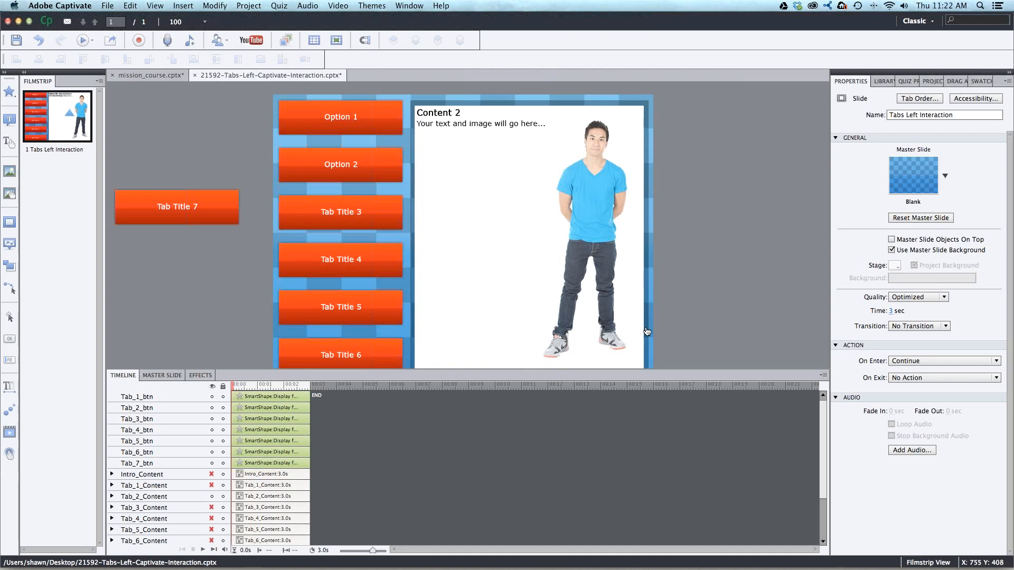
left_click(212, 497)
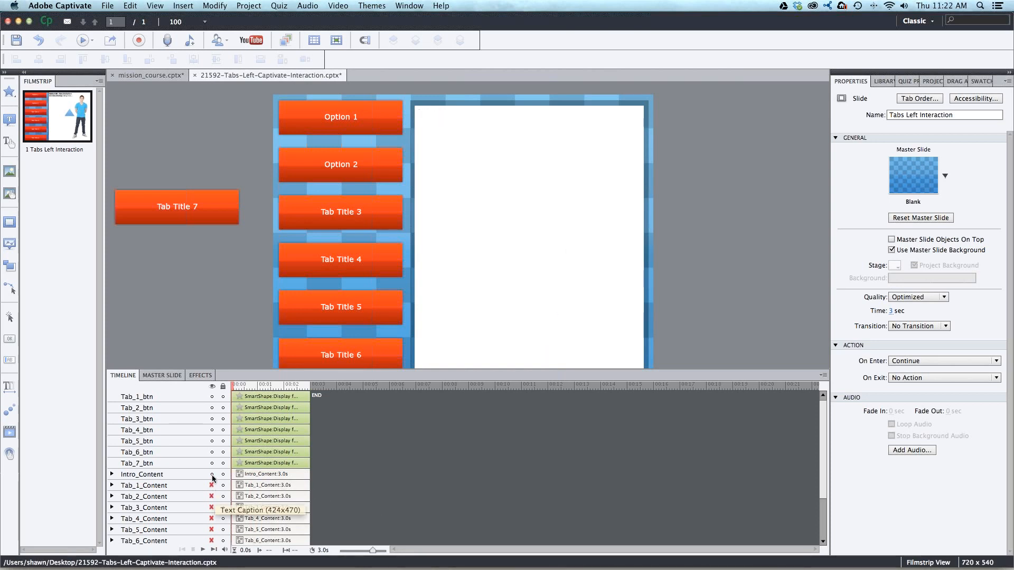
left_click(212, 475)
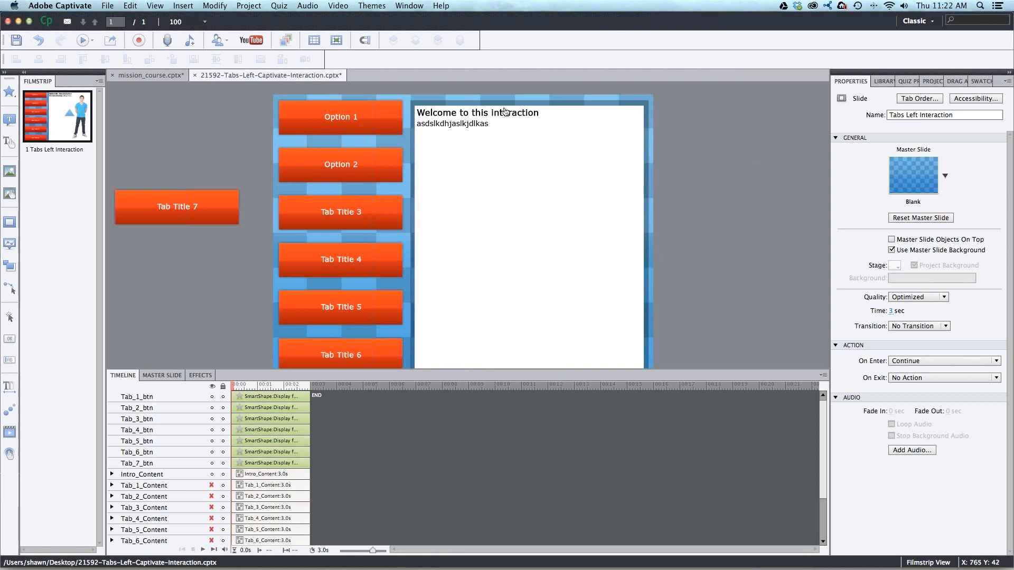
- Open the project's Advanced Actions dialog for a look and close it without creating an action
left_click(249, 5)
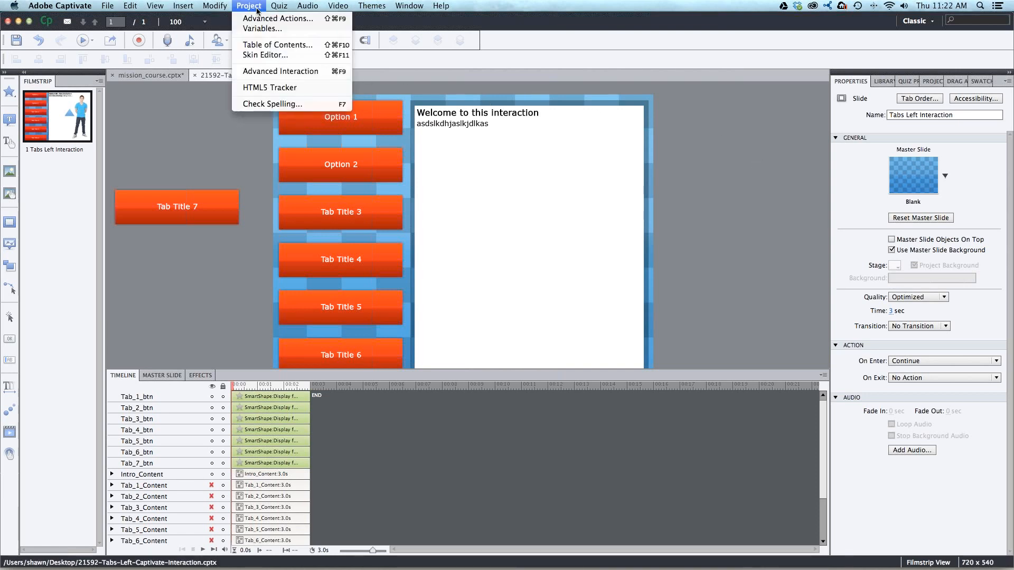
left_click(257, 19)
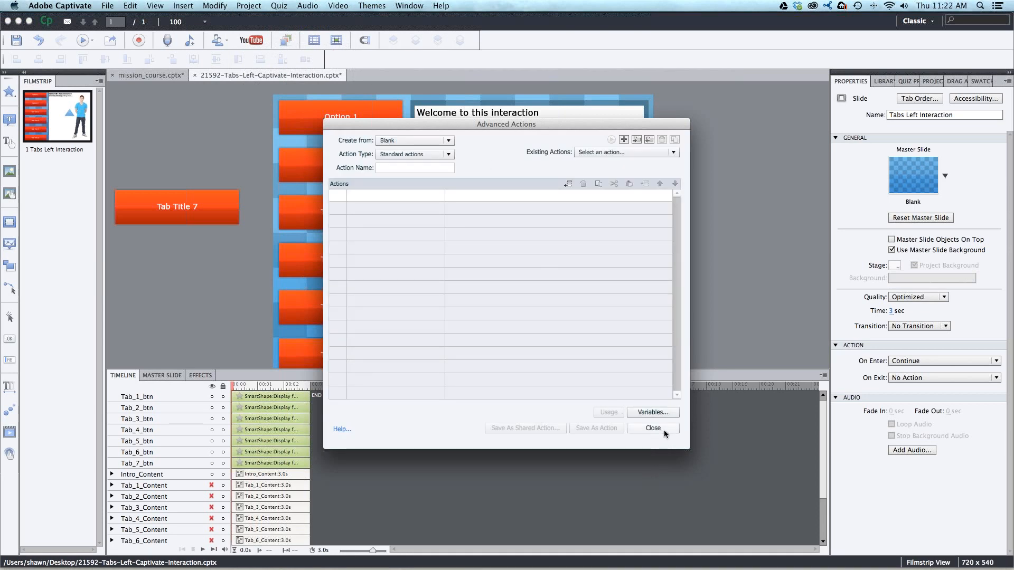
left_click(664, 430)
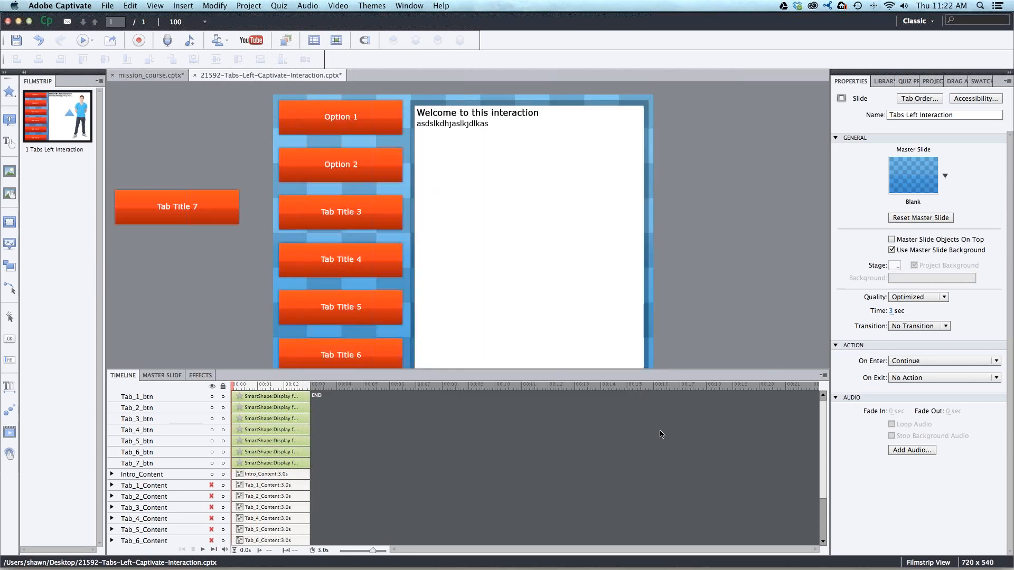
- Inspect the Option 1 button's success action and its list of available advanced action scripts, keeping make_tab_1_visible, and deselect the button
left_click(382, 132)
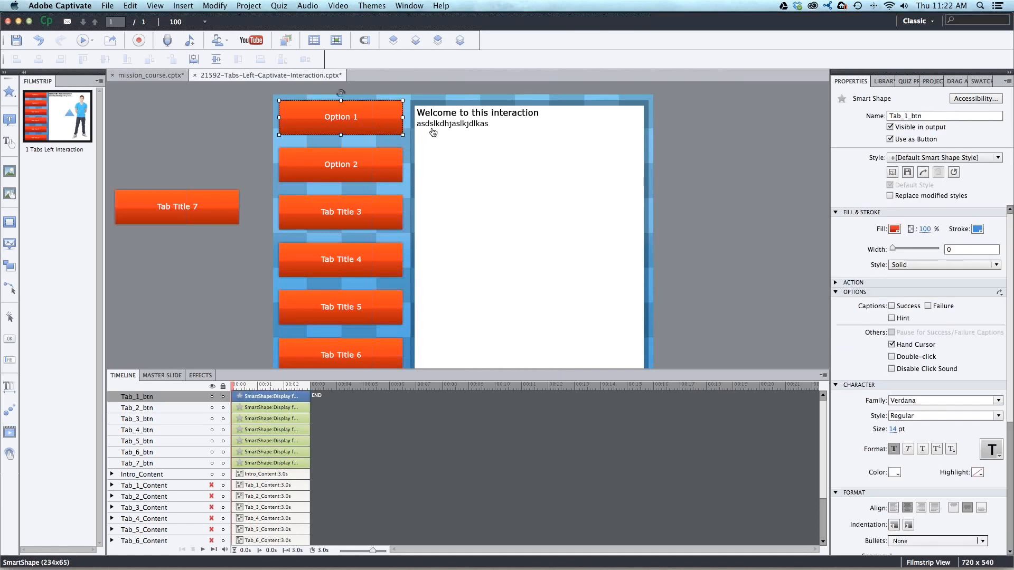
left_click(844, 294)
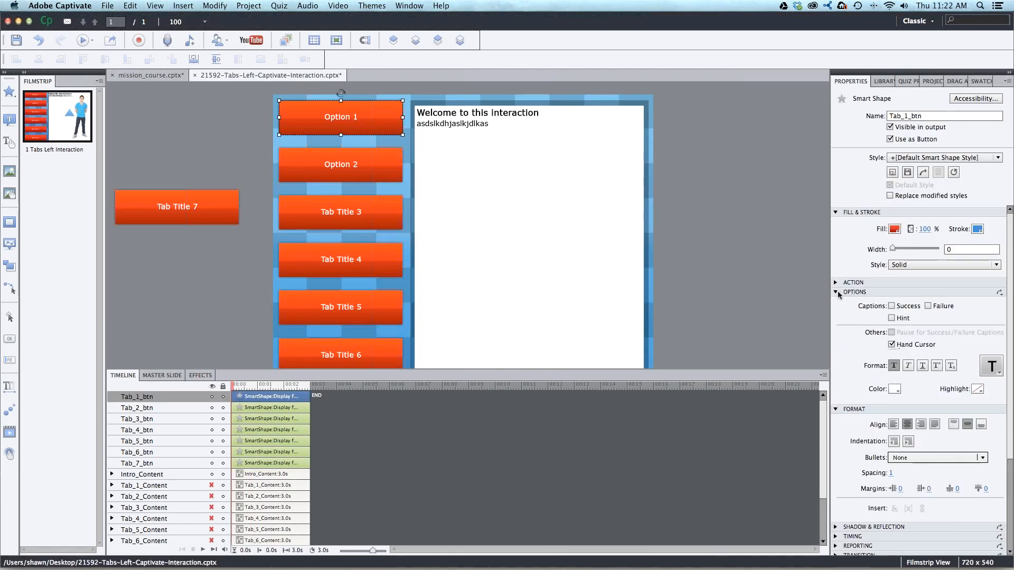
left_click(838, 283)
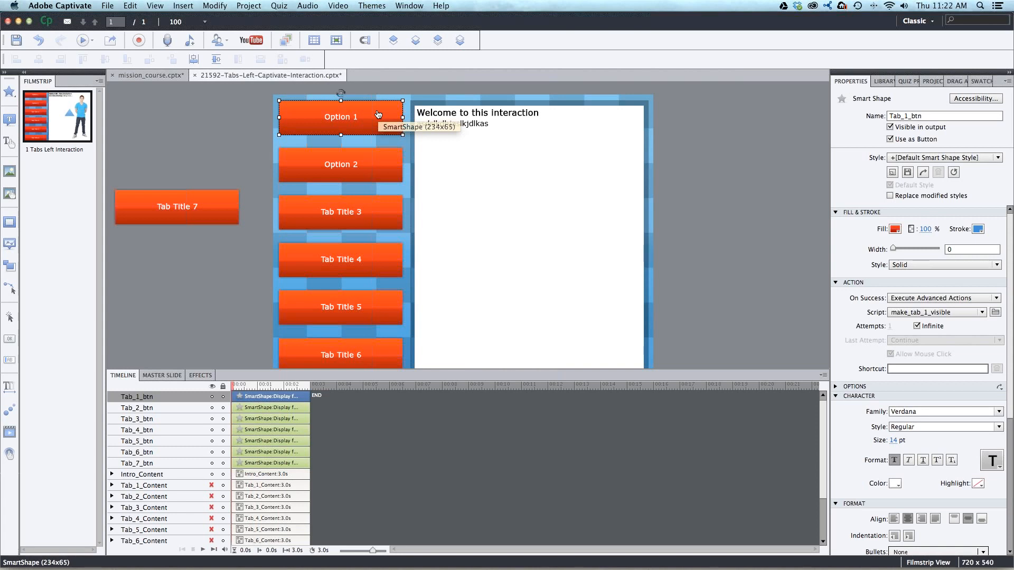
left_click(905, 299)
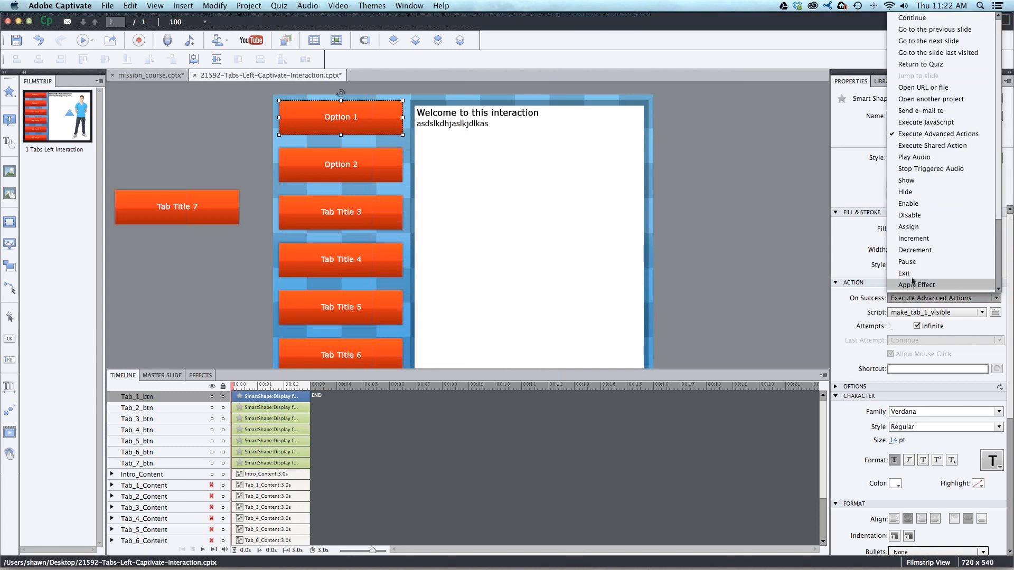
left_click(915, 134)
left_click(902, 313)
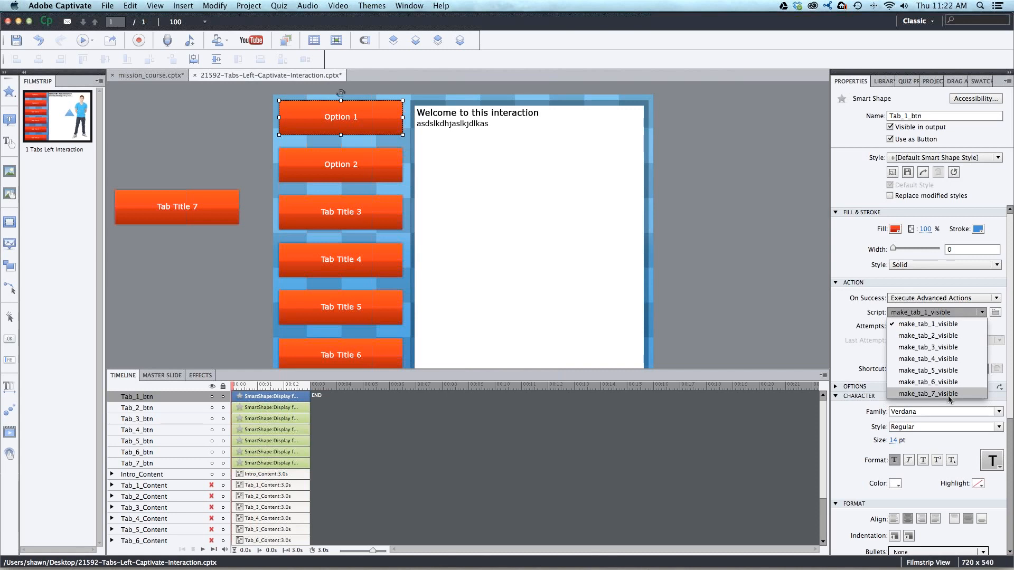
left_click(791, 262)
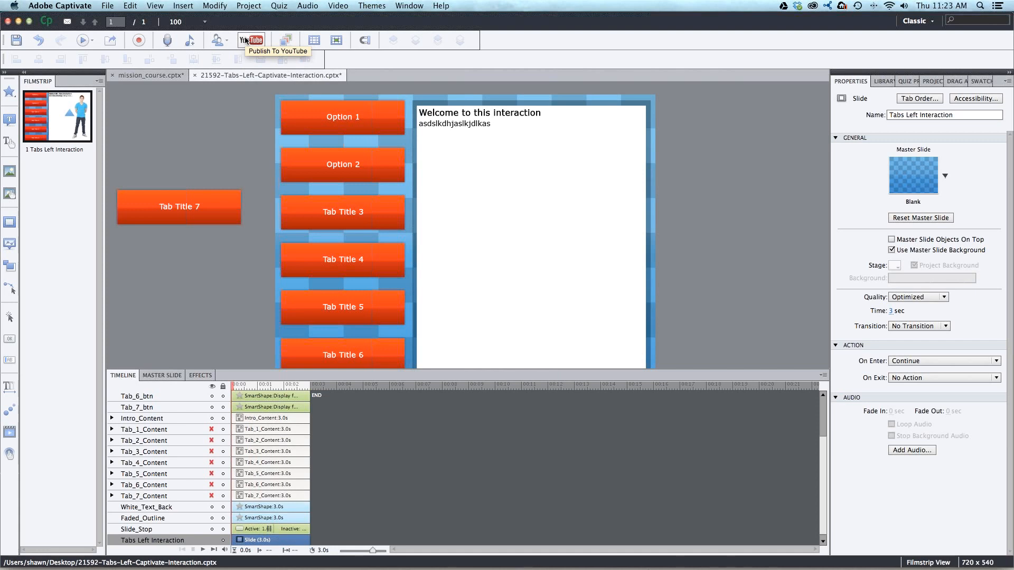
- Open the project's Advanced Actions and load the existing action make_tab_1_visible for viewing
left_click(251, 6)
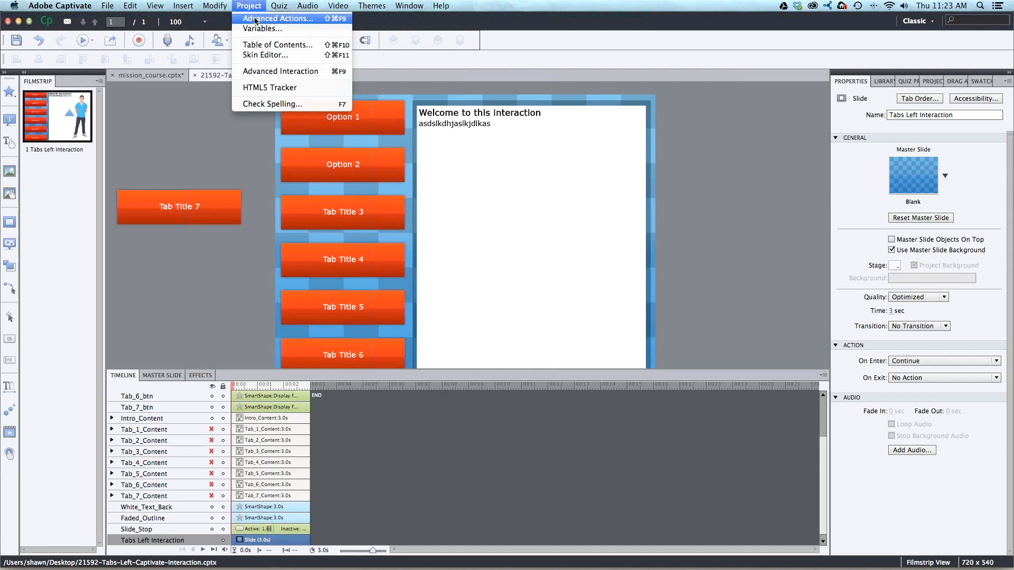
left_click(255, 20)
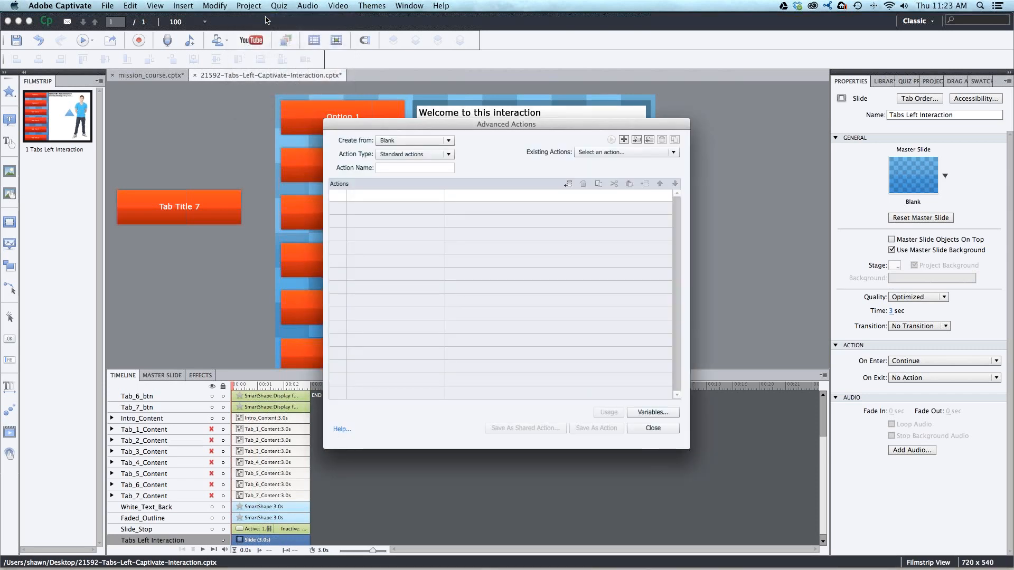
left_click_drag(570, 130, 574, 121)
left_click_drag(512, 124, 524, 116)
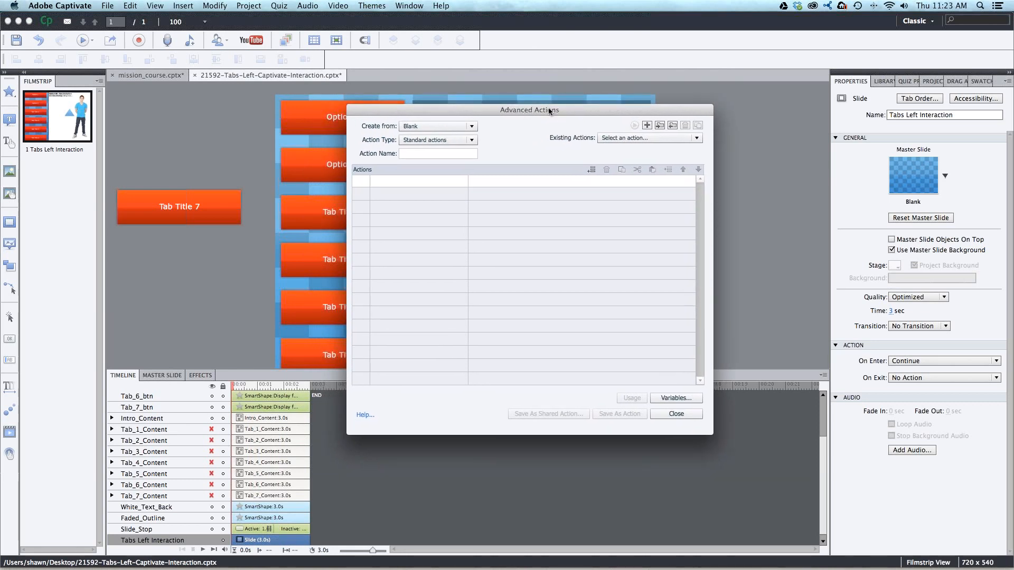
left_click(251, 5)
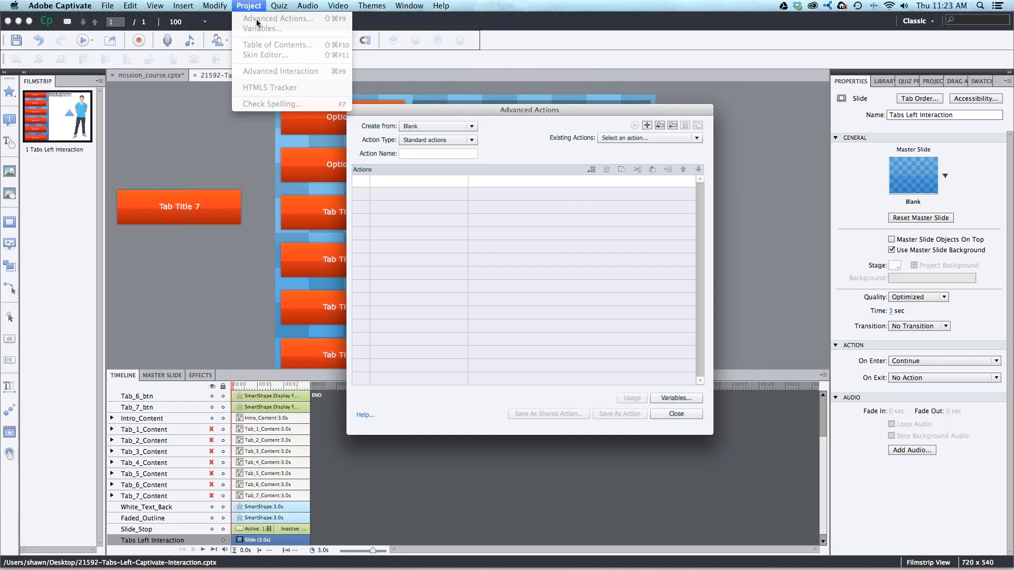
left_click(533, 133)
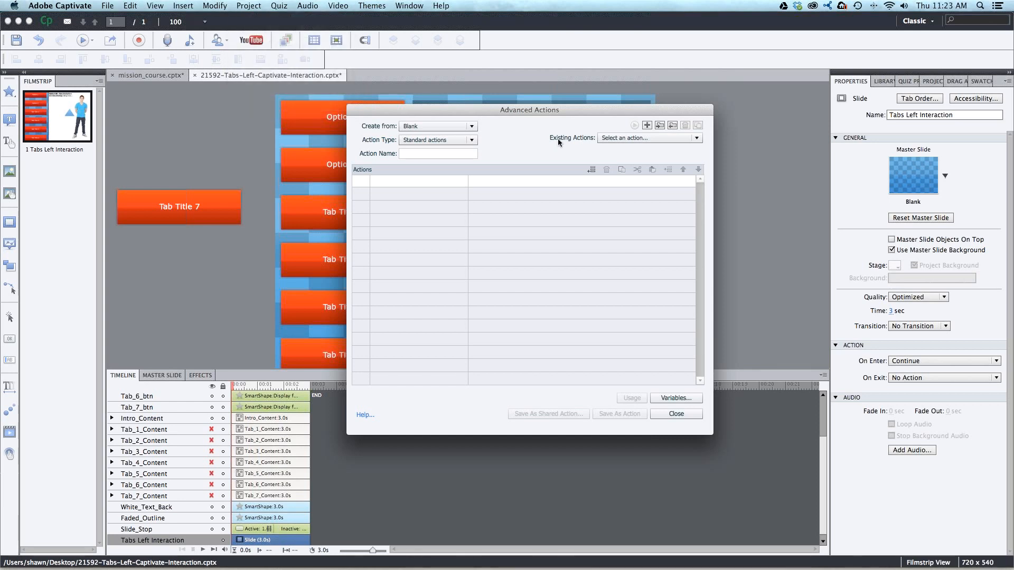
left_click(606, 138)
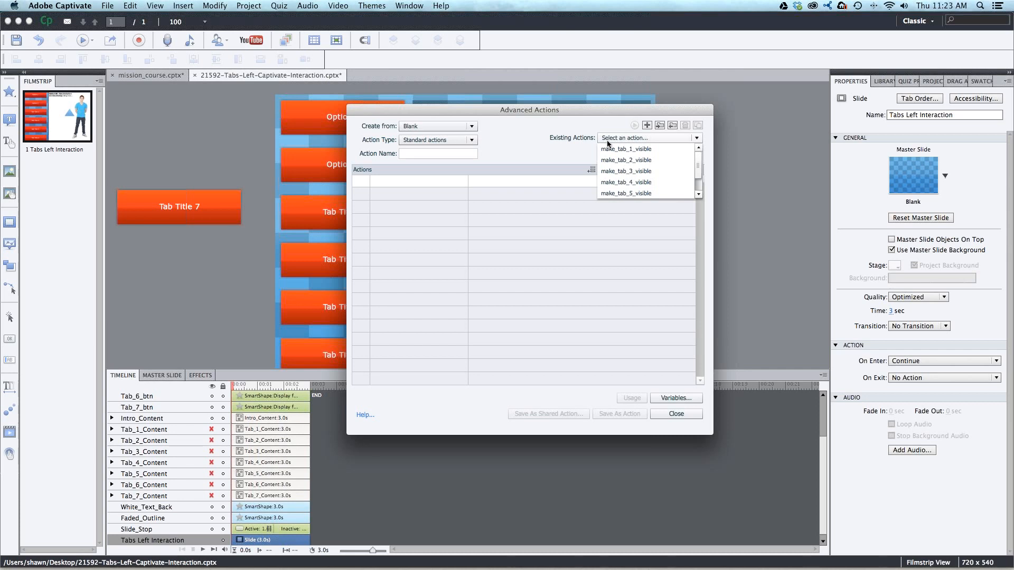
left_click(685, 150)
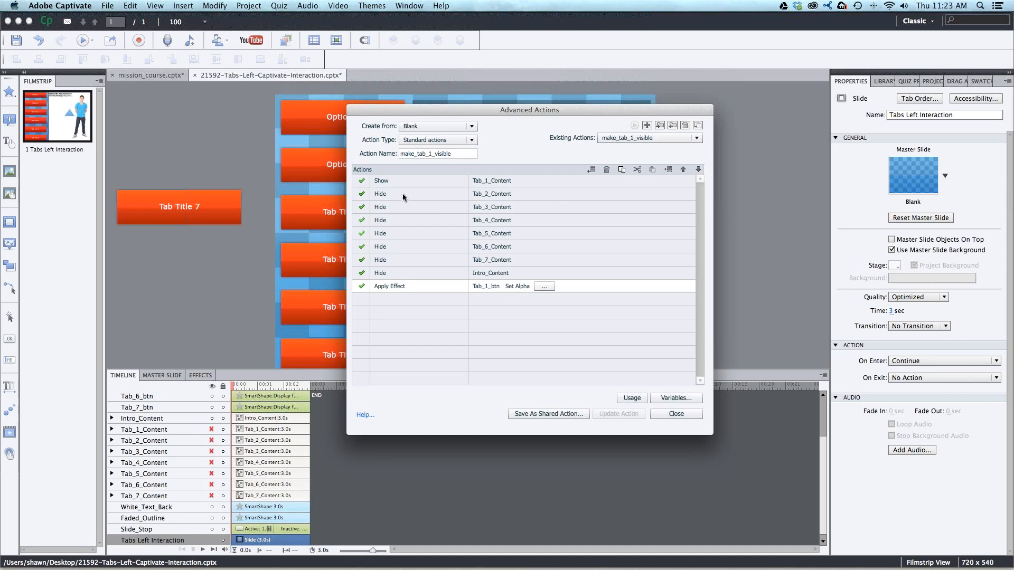
- Reselect Tab_1_Content as the target of the Show row in the make_tab_1_visible action
left_click(535, 180)
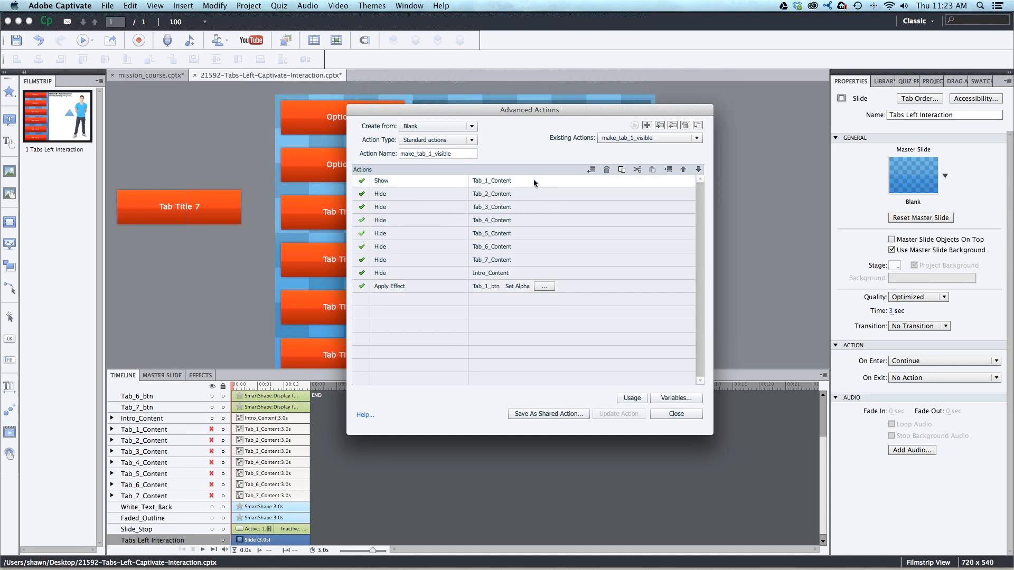
left_click(507, 184)
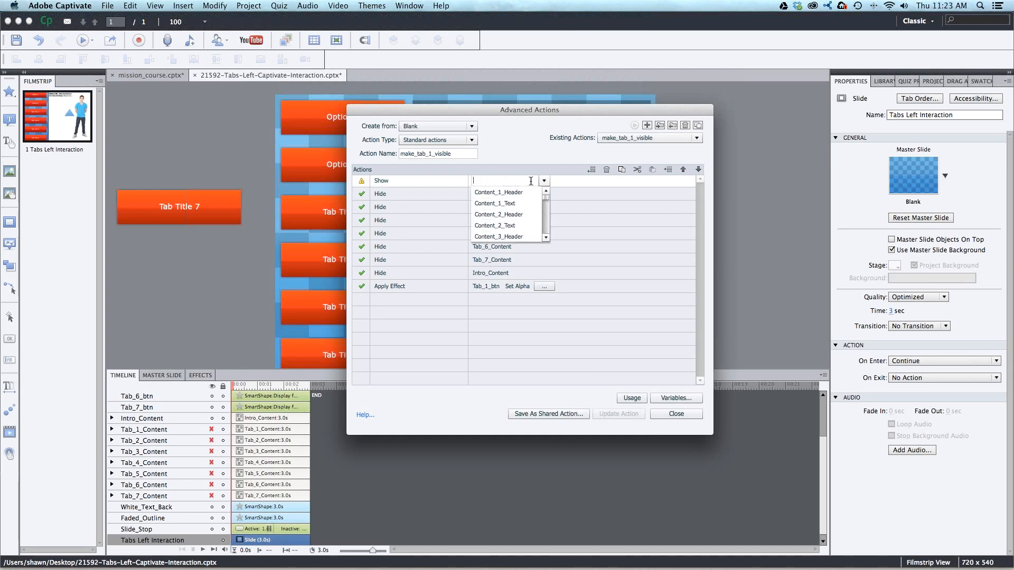
left_click_drag(544, 196, 546, 218)
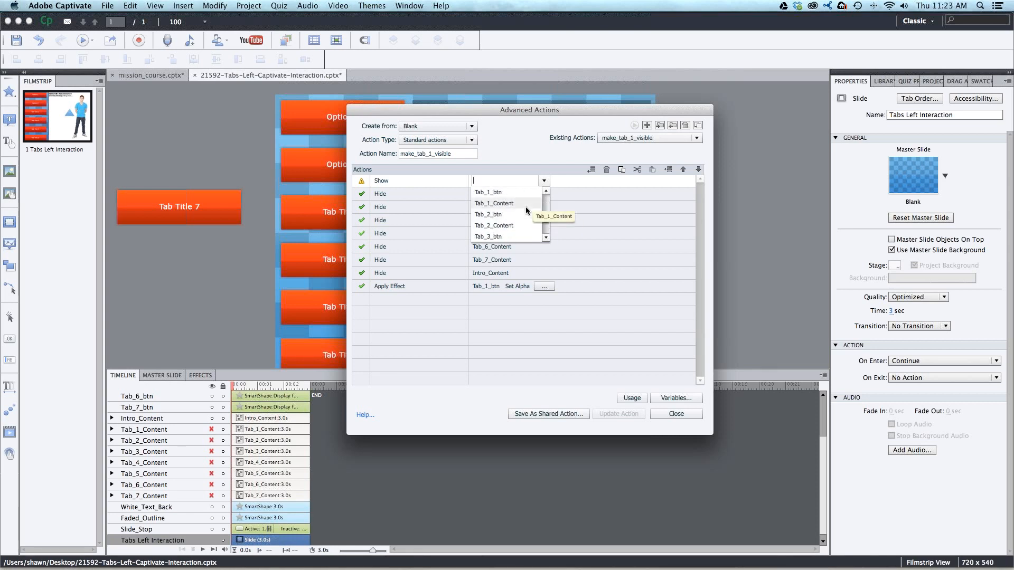
left_click(502, 203)
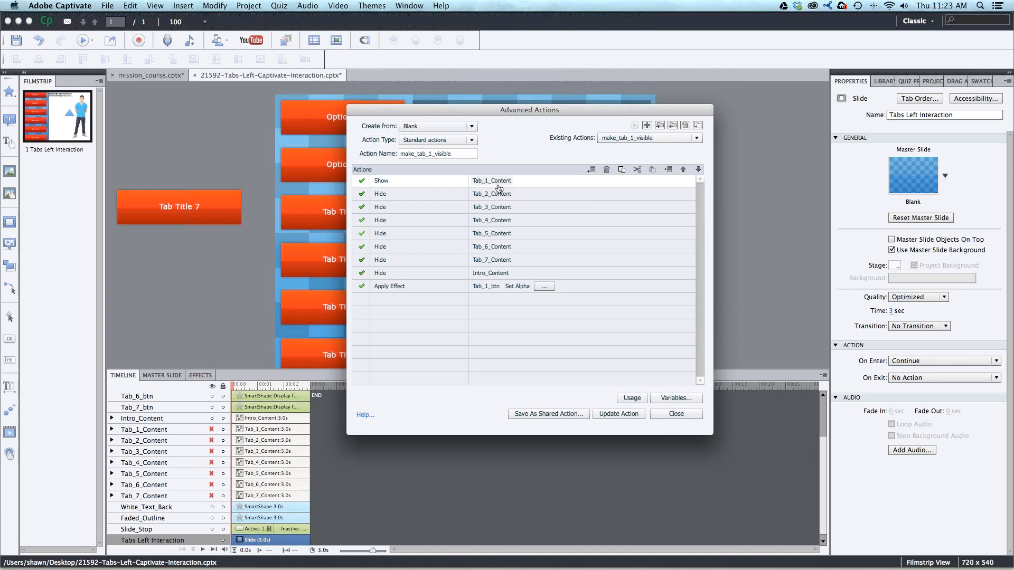
- Examine the Hide rows of the action, from Tab_2_Content through Tab_7_Content and Intro_Content
left_click(381, 198)
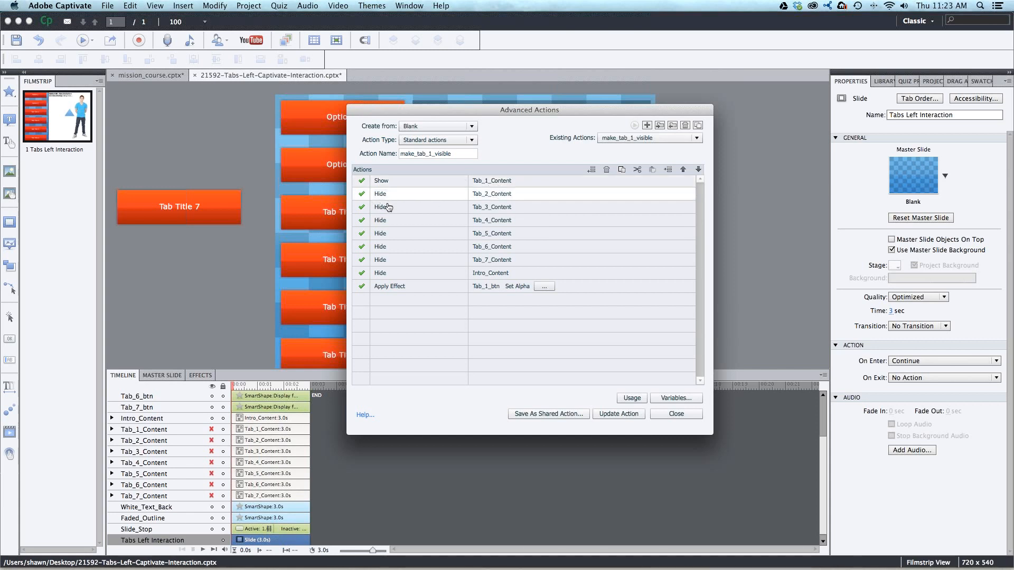
left_click(388, 210)
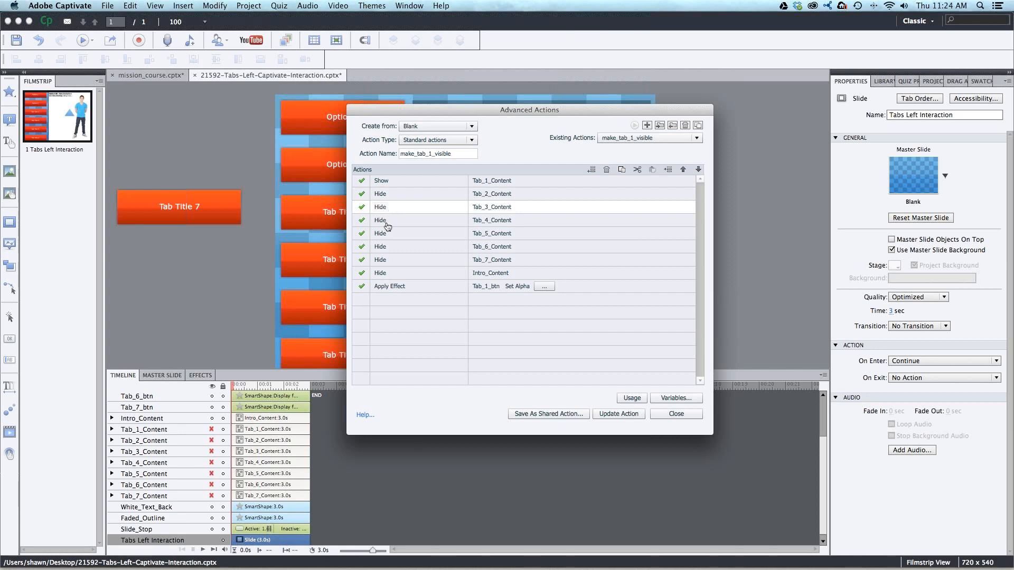
left_click(387, 222)
left_click(386, 234)
left_click(386, 247)
left_click(385, 260)
left_click(385, 273)
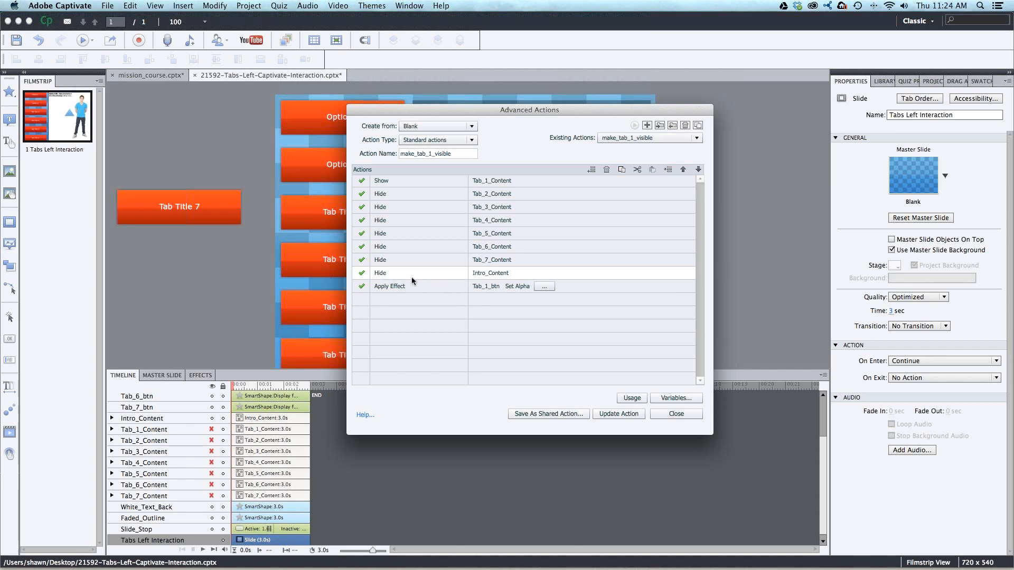
left_click(378, 197)
left_click(384, 220)
left_click(388, 246)
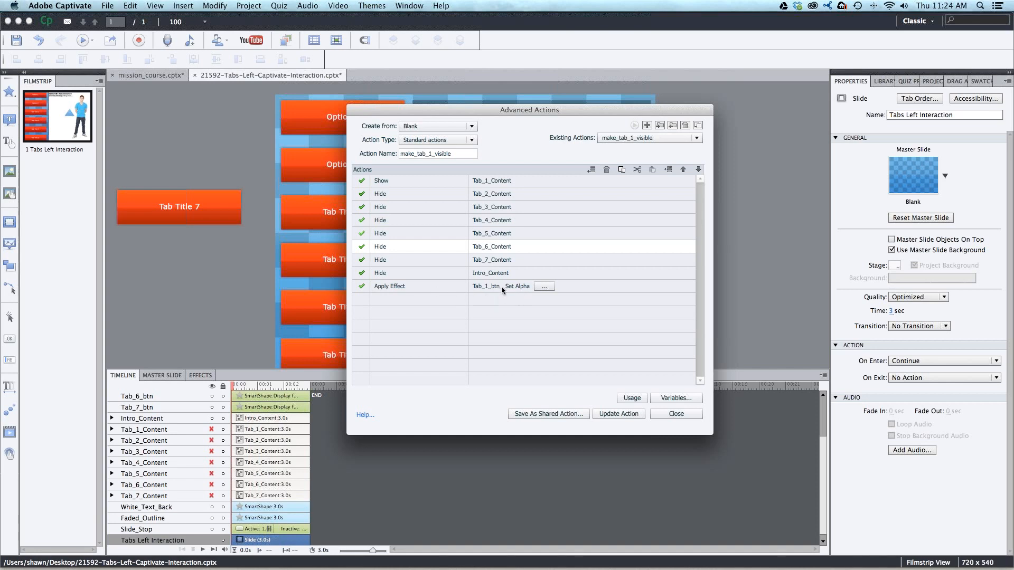
- Check the alpha parameter of the Apply Effect row for Tab_1_btn and accept it as is
left_click(407, 286)
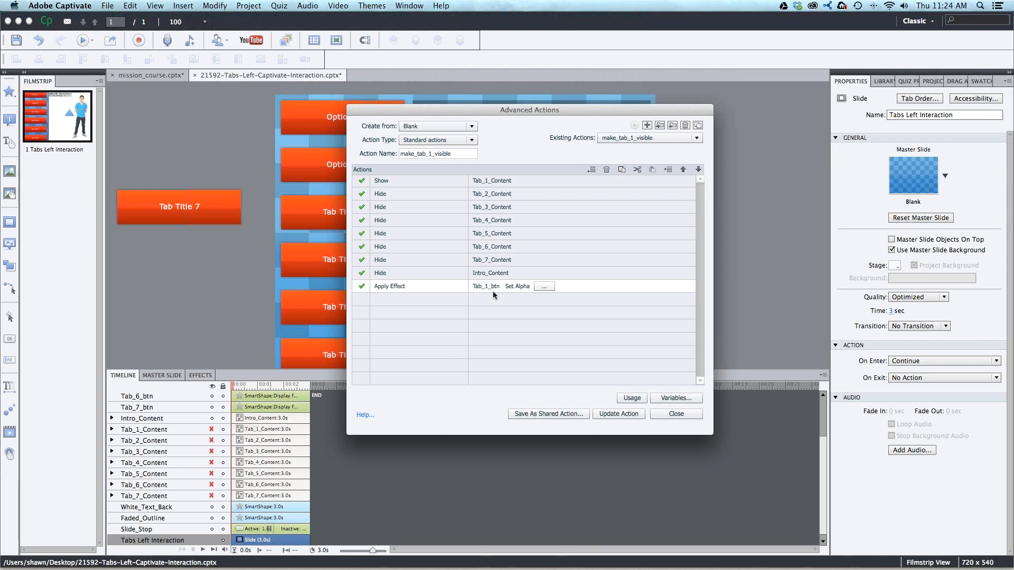
left_click(544, 287)
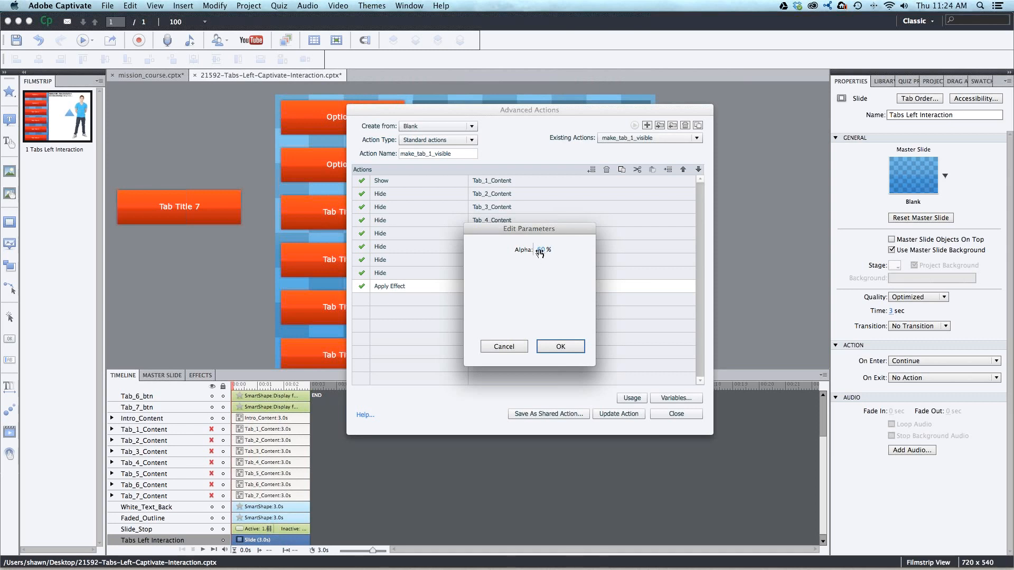
left_click_drag(551, 230, 566, 214)
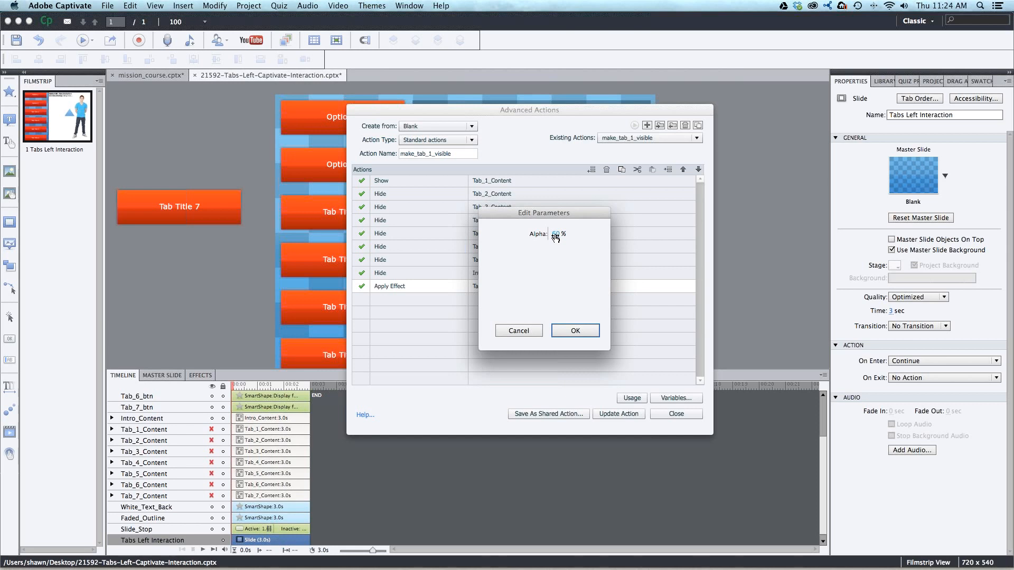
left_click(556, 238)
left_click(570, 326)
left_click(569, 329)
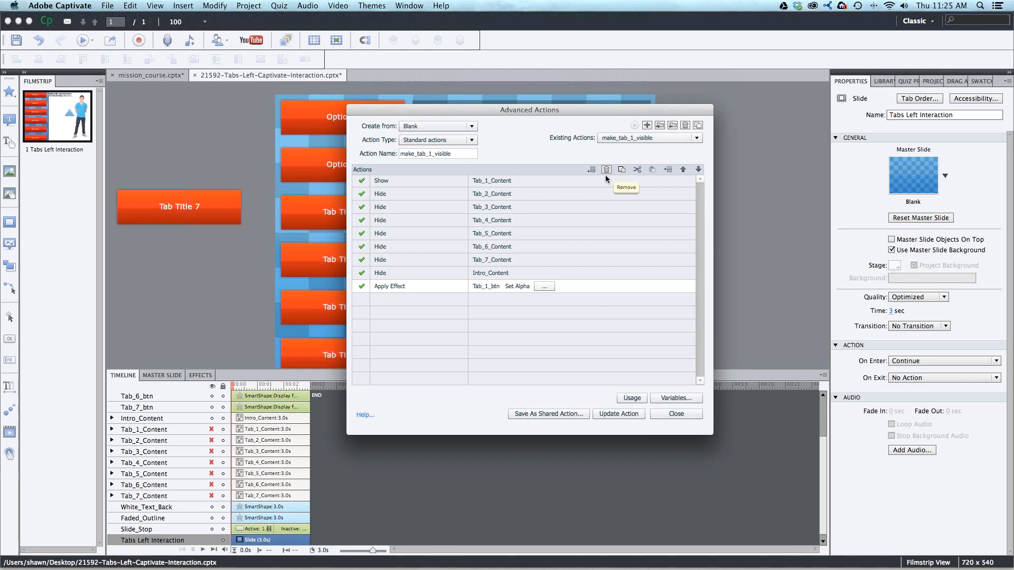
- Start an extra action row below Apply Effect and remove it, closing Advanced Actions without saving the changes
double_click(410, 299)
left_click(402, 300)
scroll(442, 317, "down", 5)
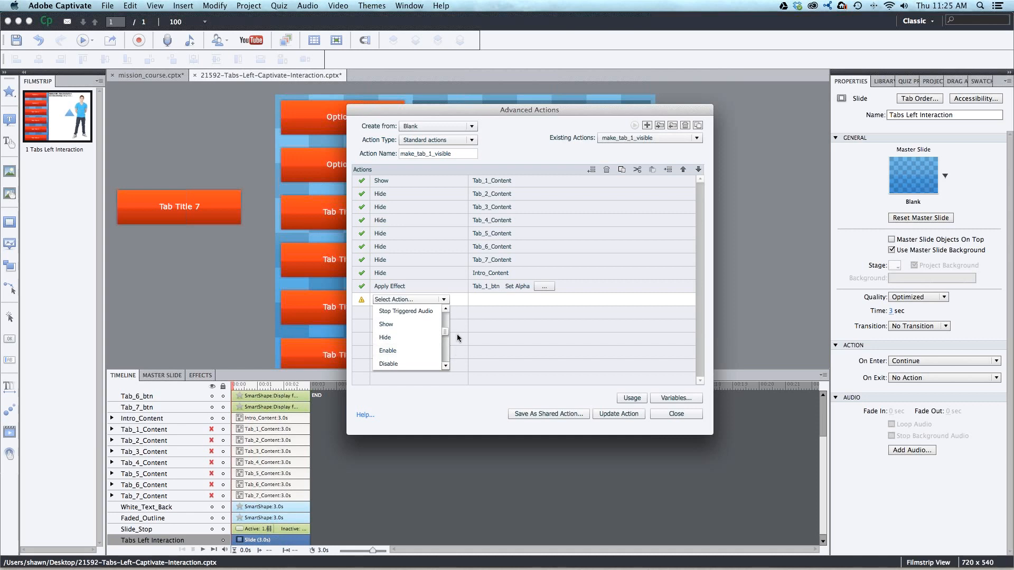
left_click(497, 328)
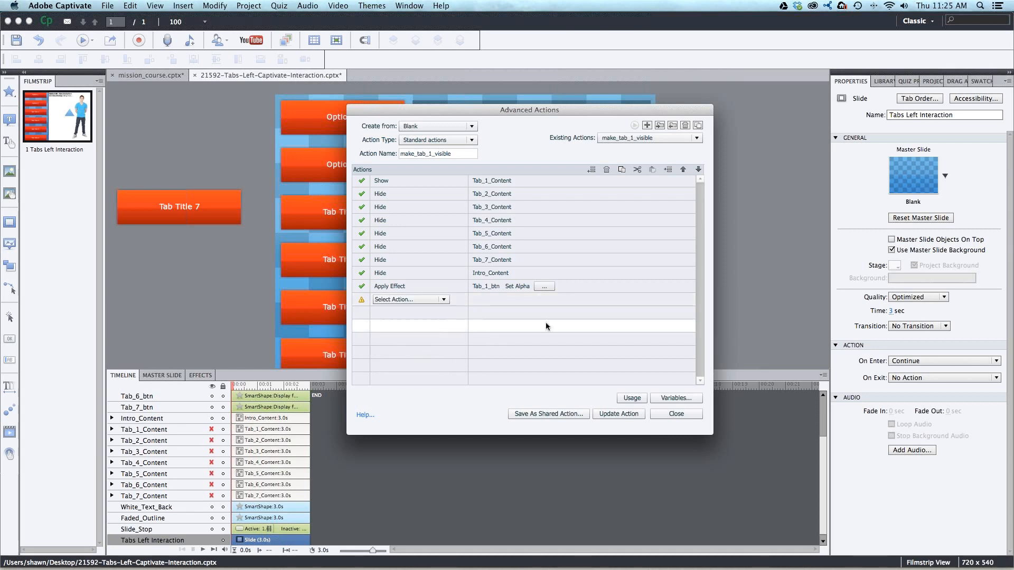
left_click(607, 170)
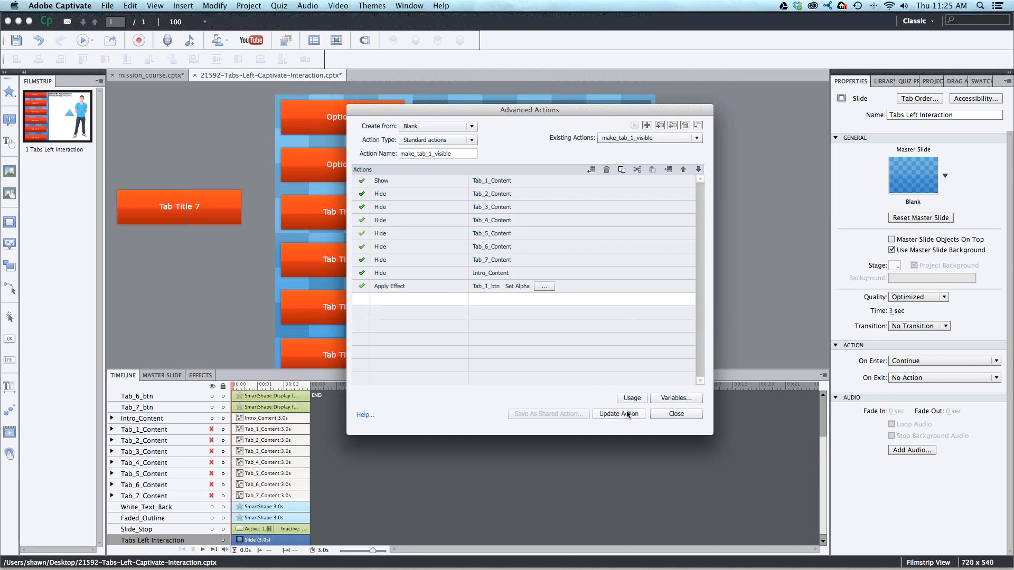
left_click(665, 414)
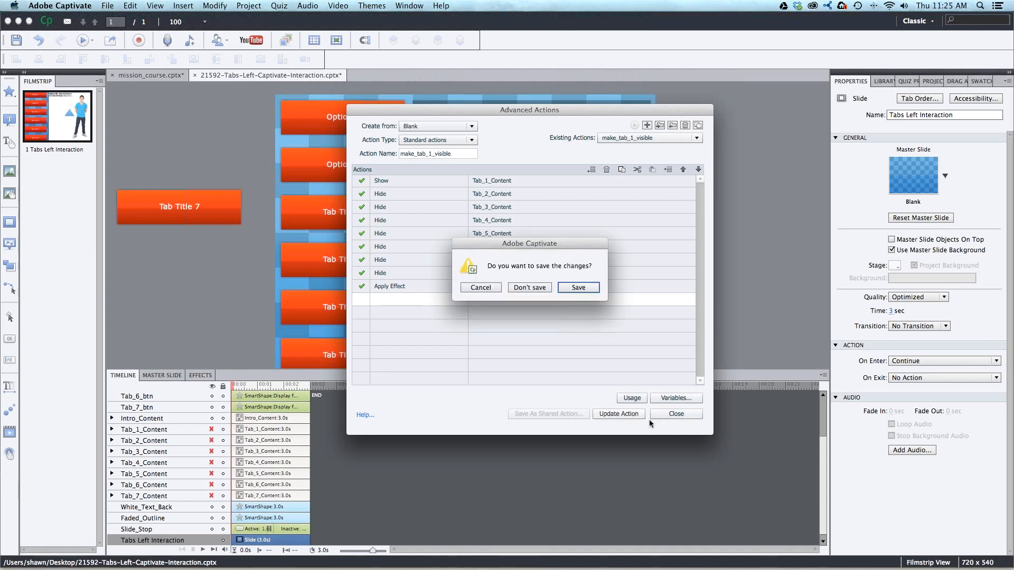
left_click(541, 288)
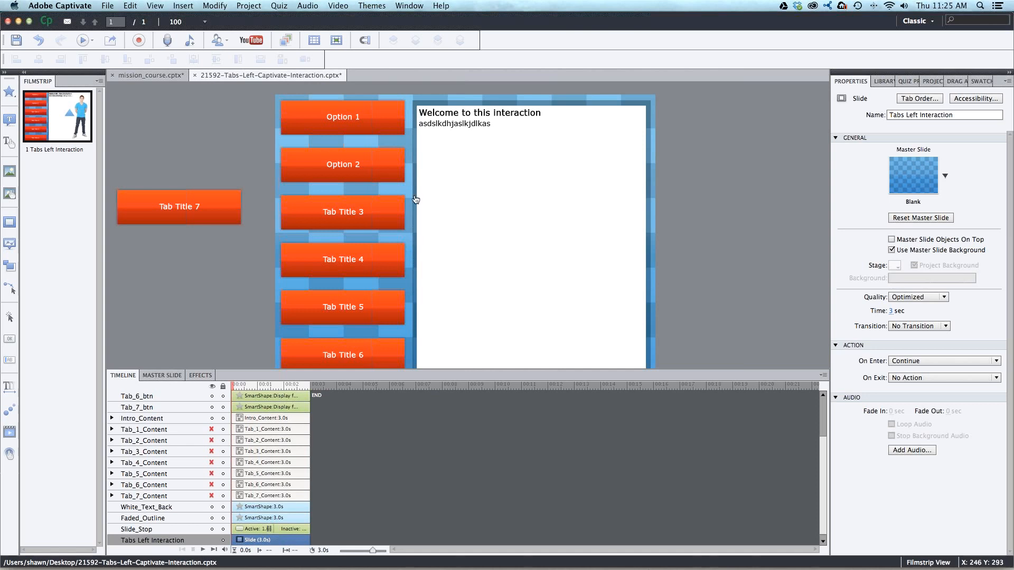
- Reopen Advanced Actions to view the list of existing tab actions and close it without choosing one
left_click(265, 5)
left_click(267, 16)
left_click(605, 152)
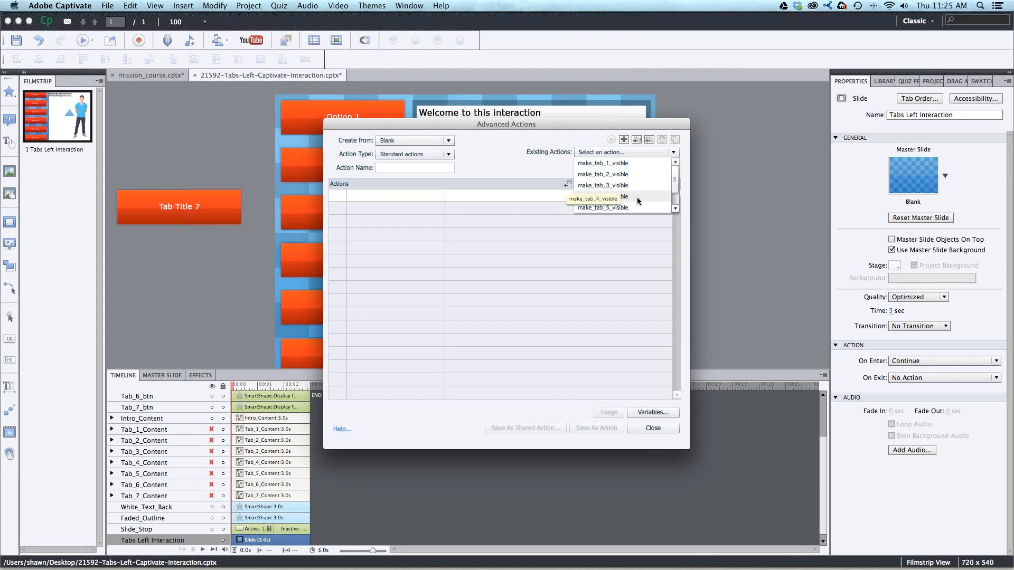
left_click(543, 134)
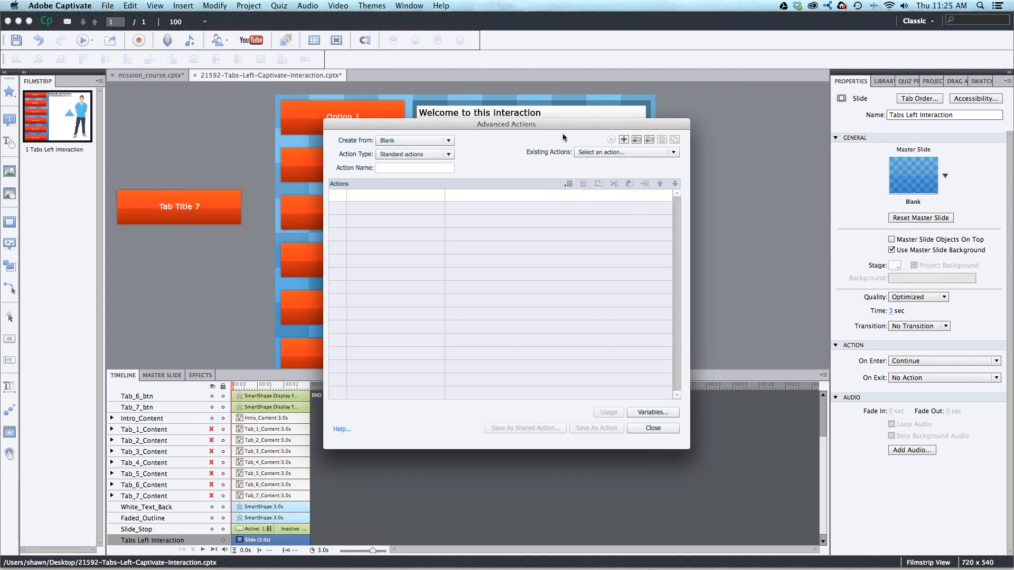
left_click(654, 429)
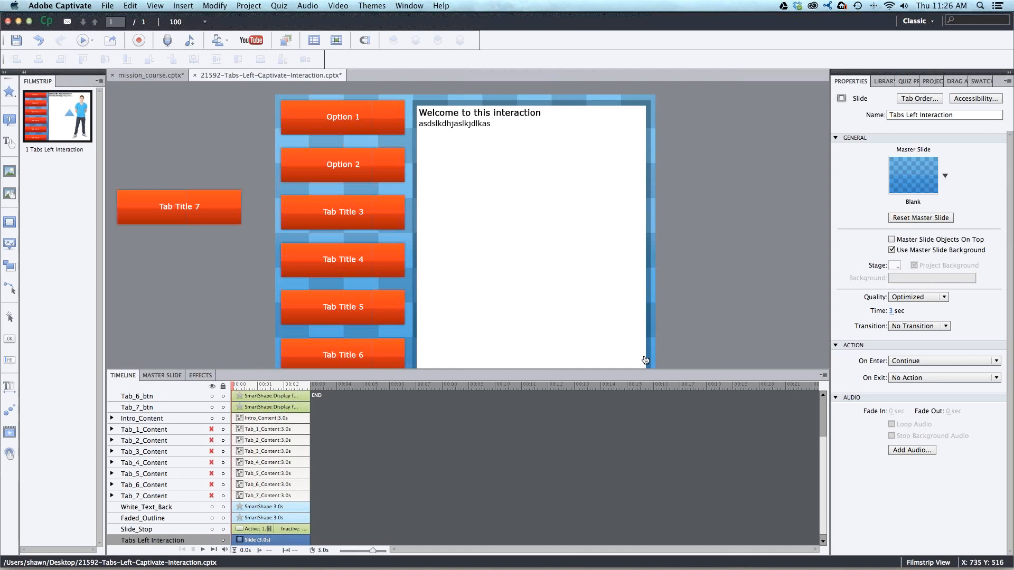
- Draw a thought-cloud callout shape of about 118 by 72 px beside the Option 1 tab button
left_click(374, 121)
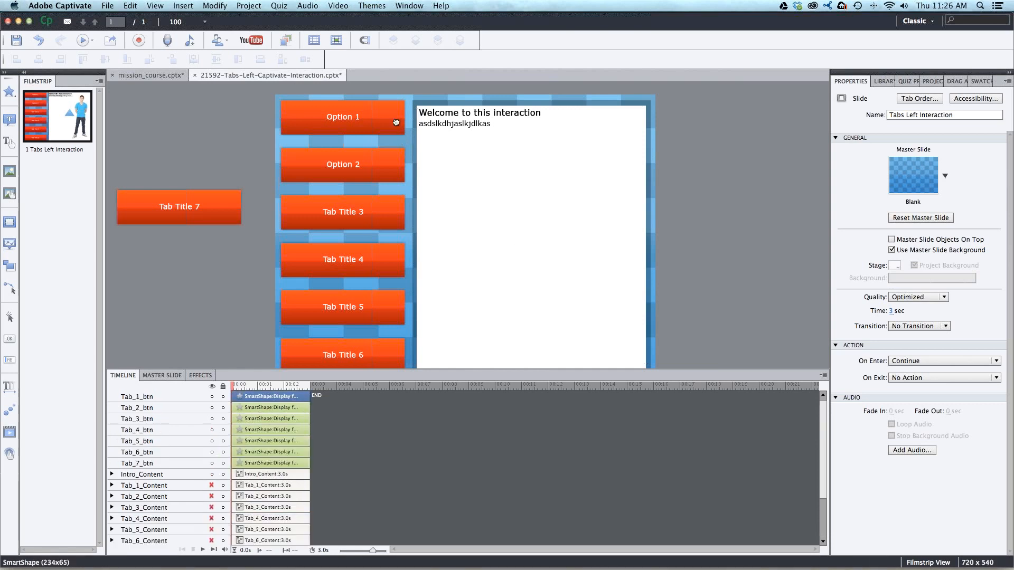
left_click(13, 94)
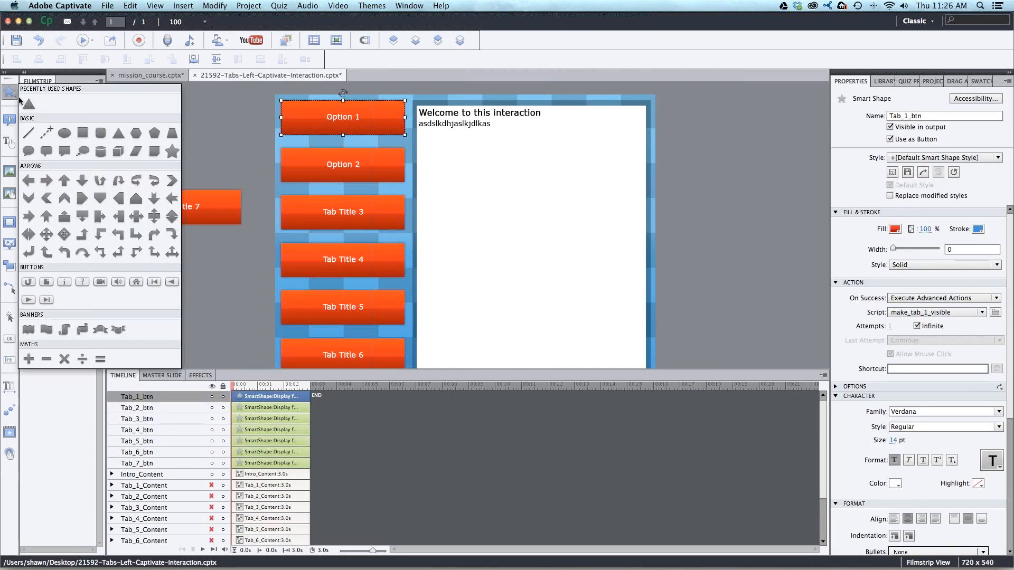
left_click(89, 154)
mouse_move(164, 119)
left_mouse_down()
mouse_move(226, 157)
mouse_move(465, 156)
mouse_move(440, 152)
left_mouse_up()
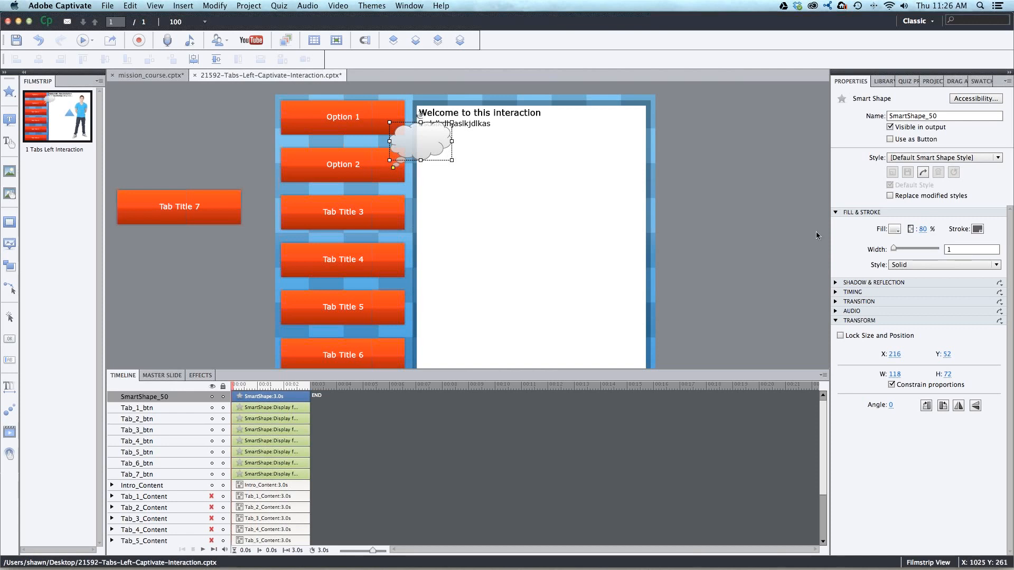
- Make the cloud shape a button that executes the advanced action make_tab_1_visible on success
left_click(908, 139)
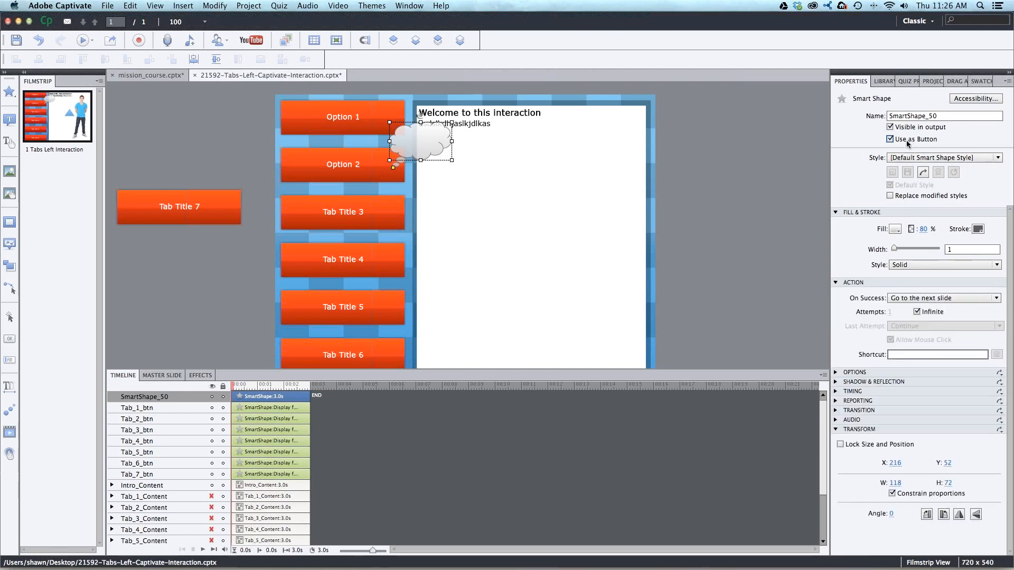
left_click(909, 298)
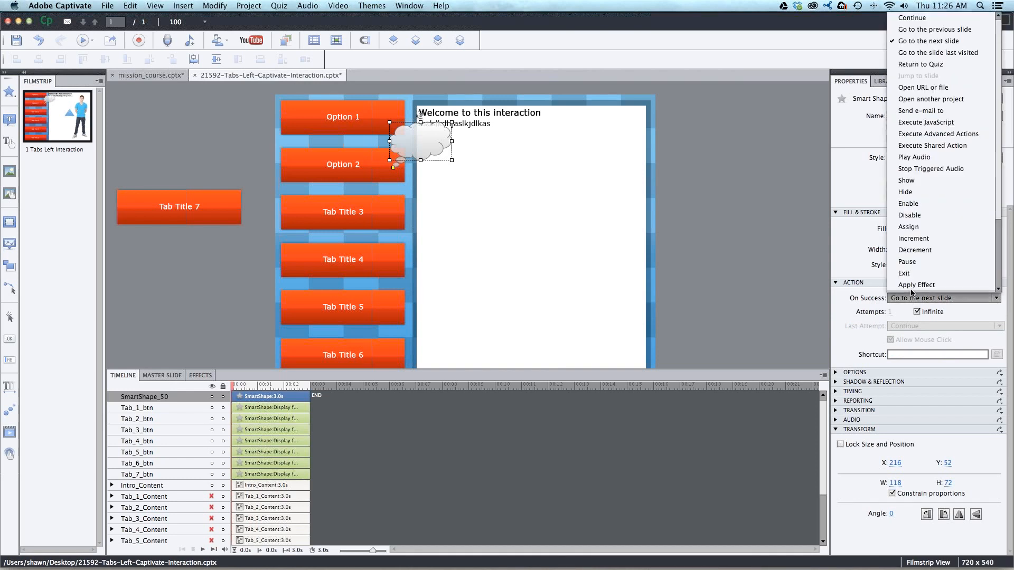
left_click(938, 133)
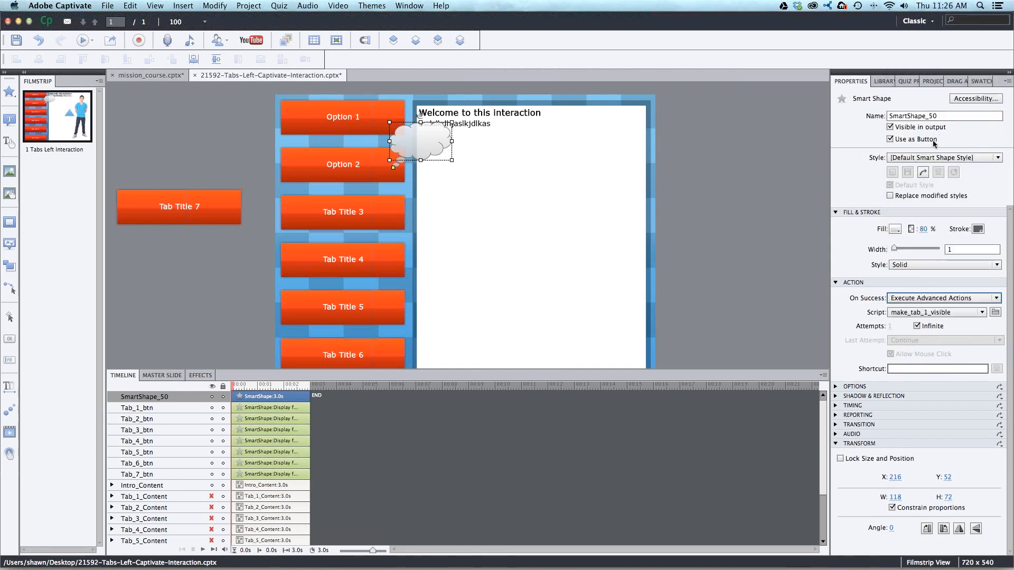
left_click(919, 312)
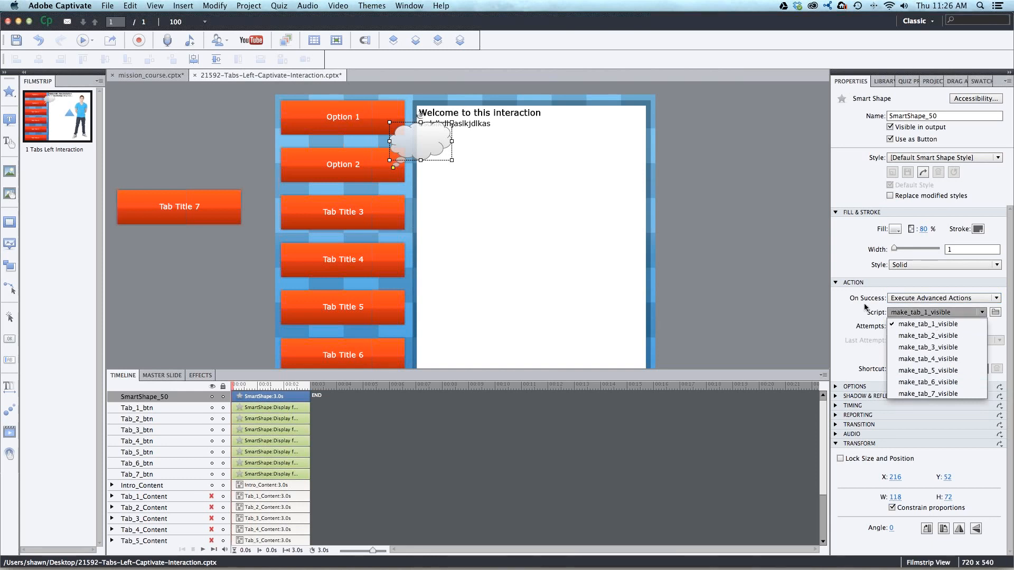
- Move the Option 1 button off the slide and place the cloud in its spot above Option 2, at about X 78, Y 7
left_click(418, 132)
left_click_drag(402, 128, 402, 125)
left_click_drag(316, 126, 184, 127)
left_click(401, 120)
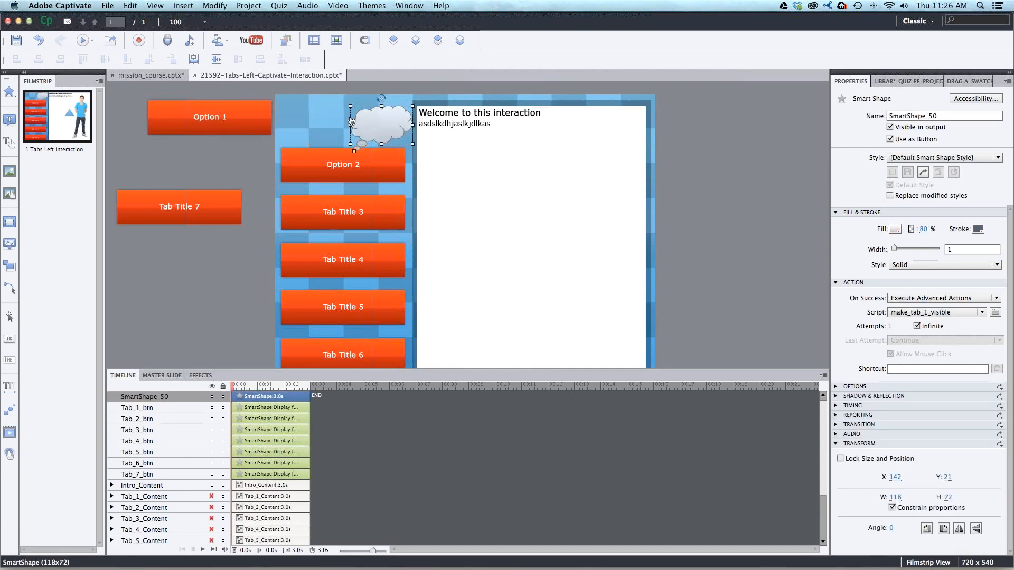
left_click_drag(386, 127, 353, 122)
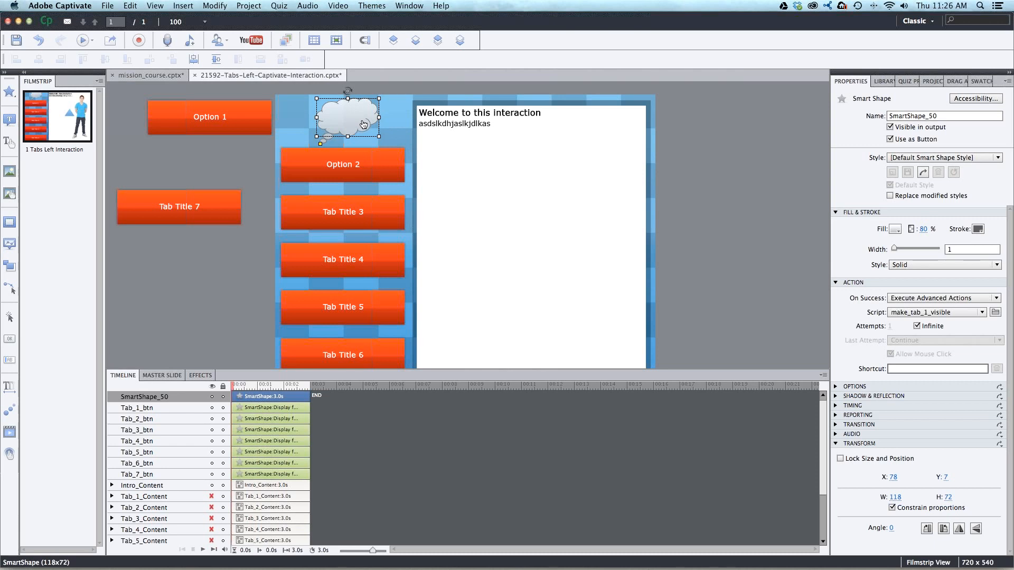
left_click(737, 139)
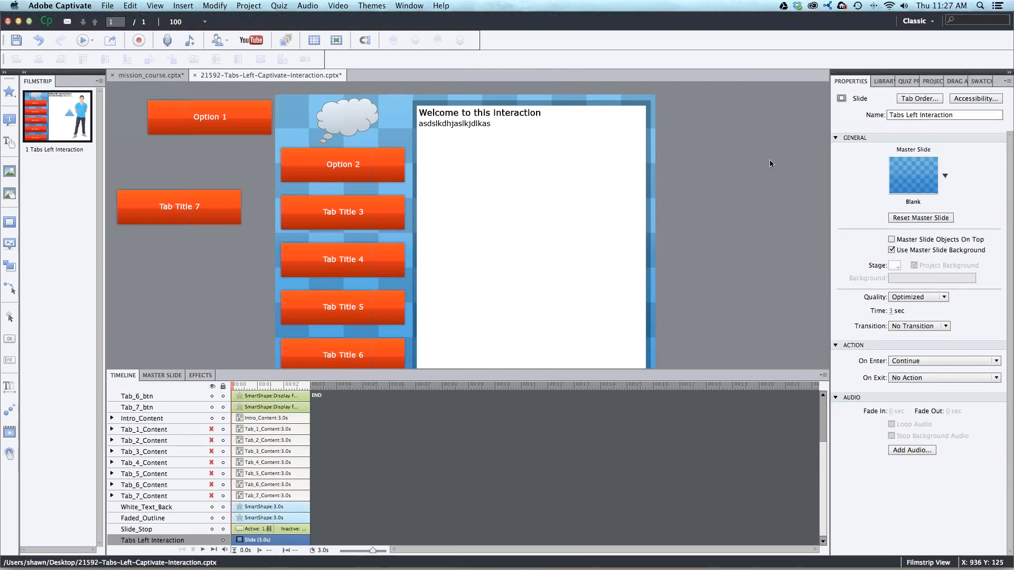
- Try the blue custom gradient fill on the buttons from Option 2 through Tab Title 6, and restore their red gradient
left_click(1007, 41)
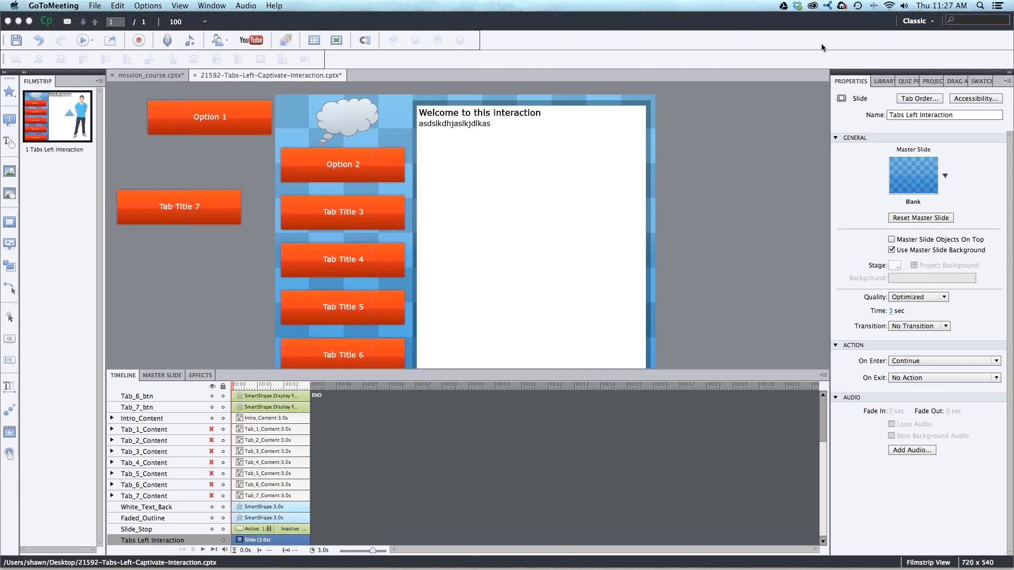
left_click(391, 180)
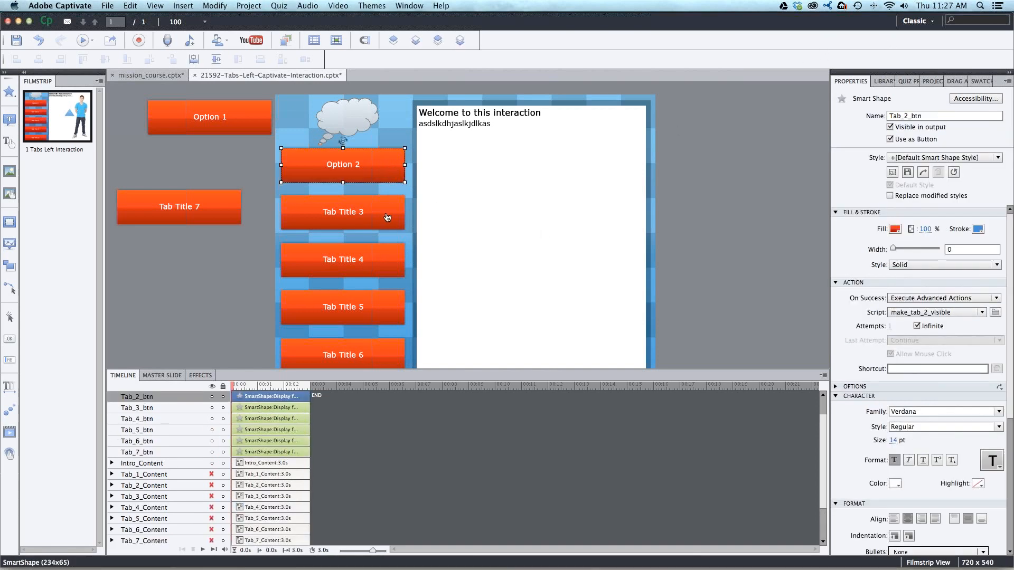
left_click(390, 215, "shift")
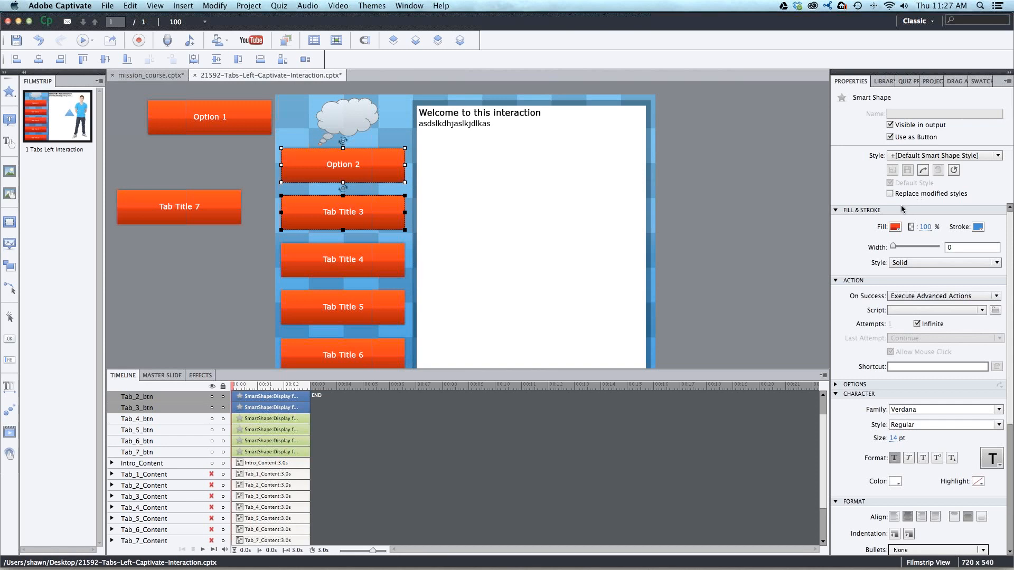
left_click(362, 272, "shift")
left_click(362, 300, "shift")
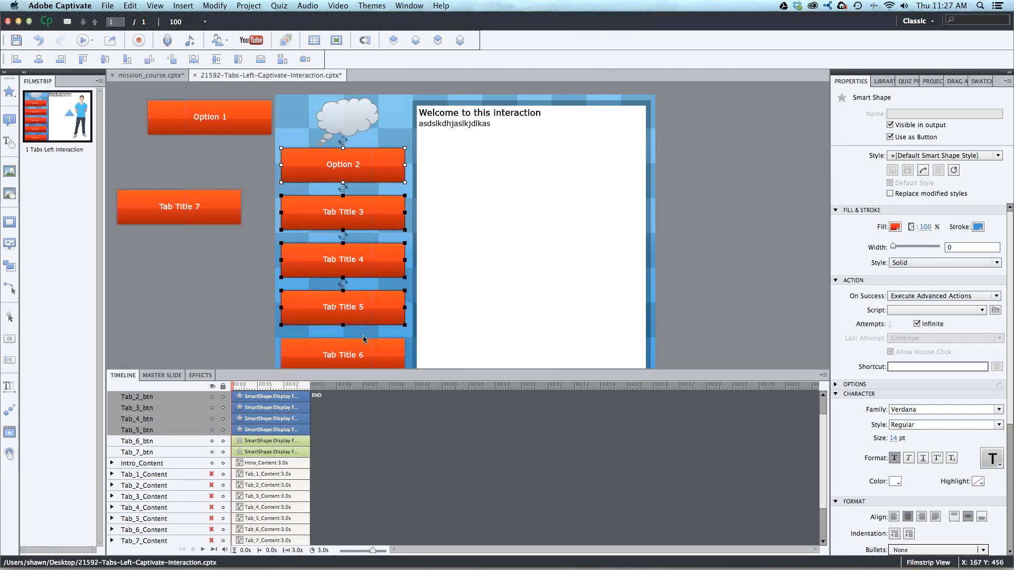
left_click(362, 353, "shift")
left_click(895, 227)
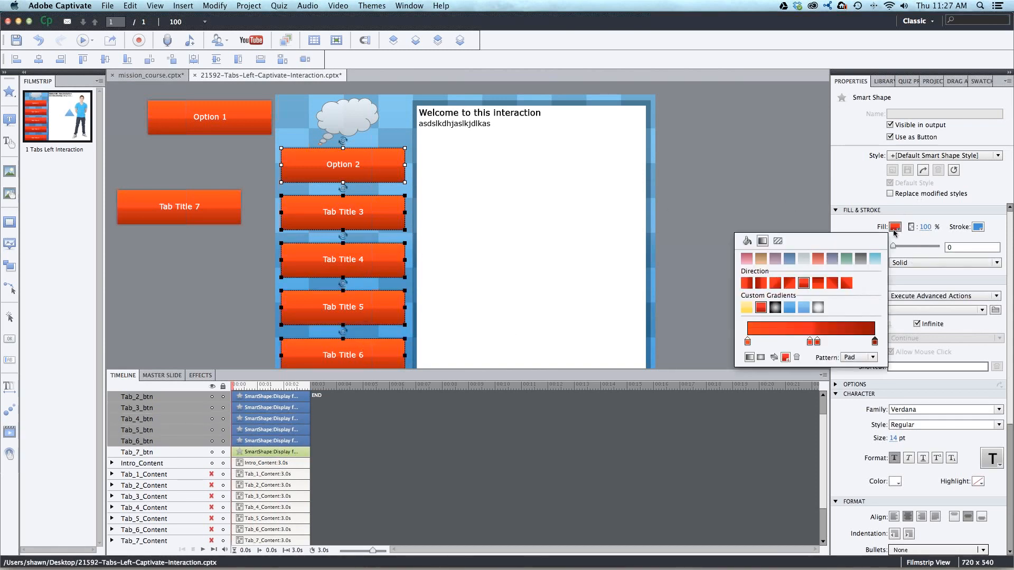
left_click(789, 308)
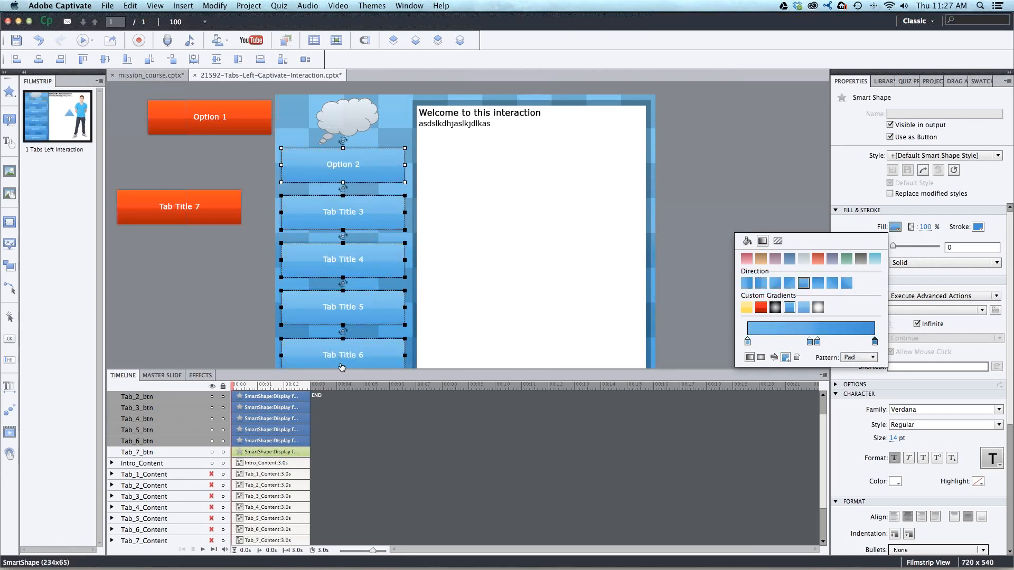
left_click(761, 308)
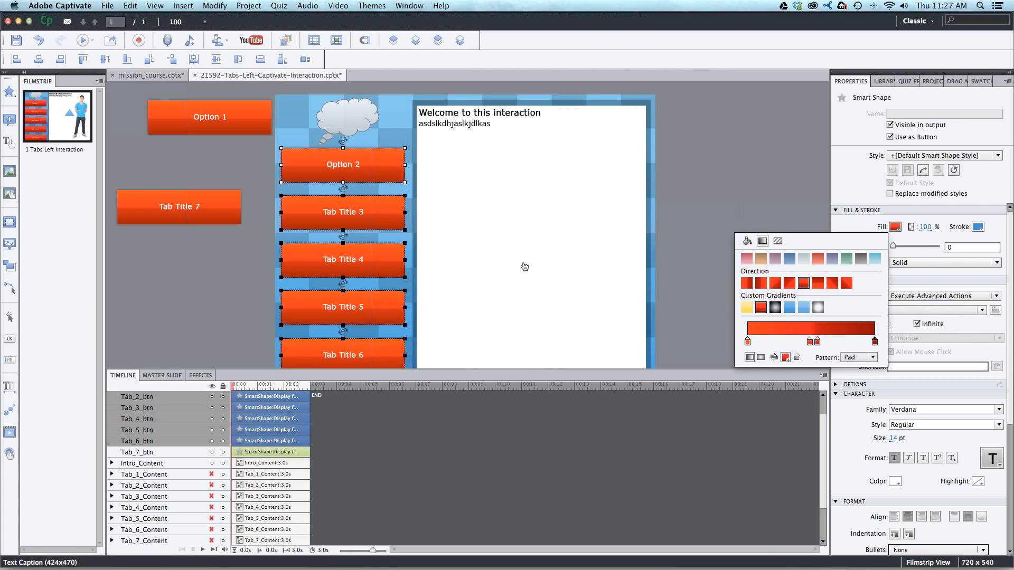
left_click(805, 194)
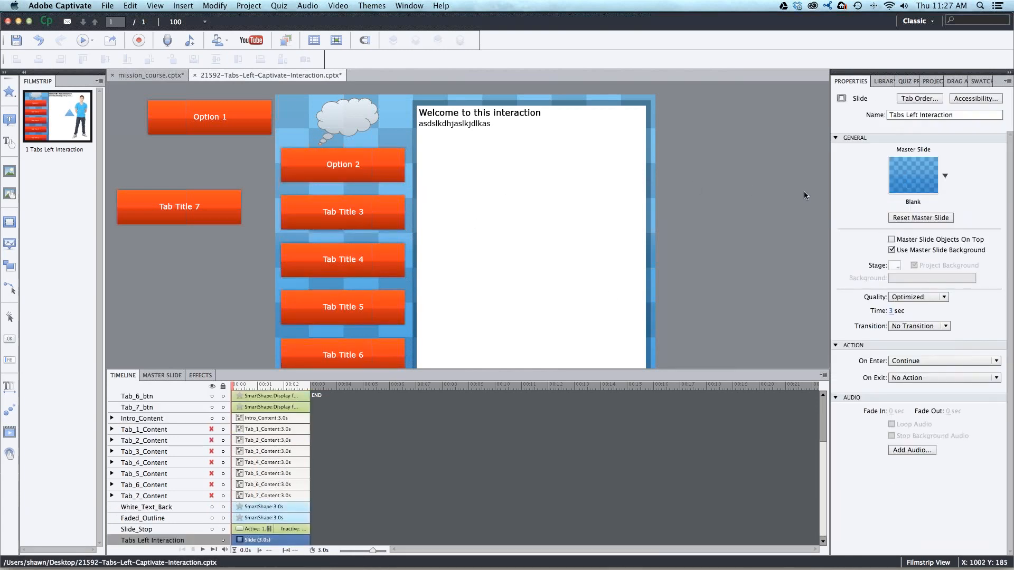
- Switch to the mission_course.cptx project and open slide 12, Activity: Tabs Interaction, after viewing the Navigation and Drag and Drop slides
scroll(804, 192, "left", 4)
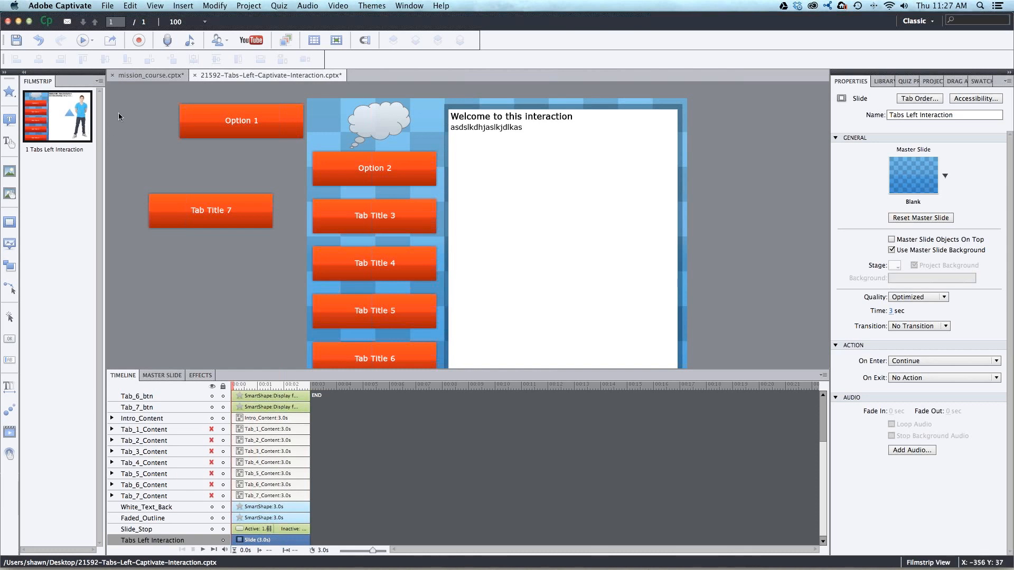
left_click(140, 75)
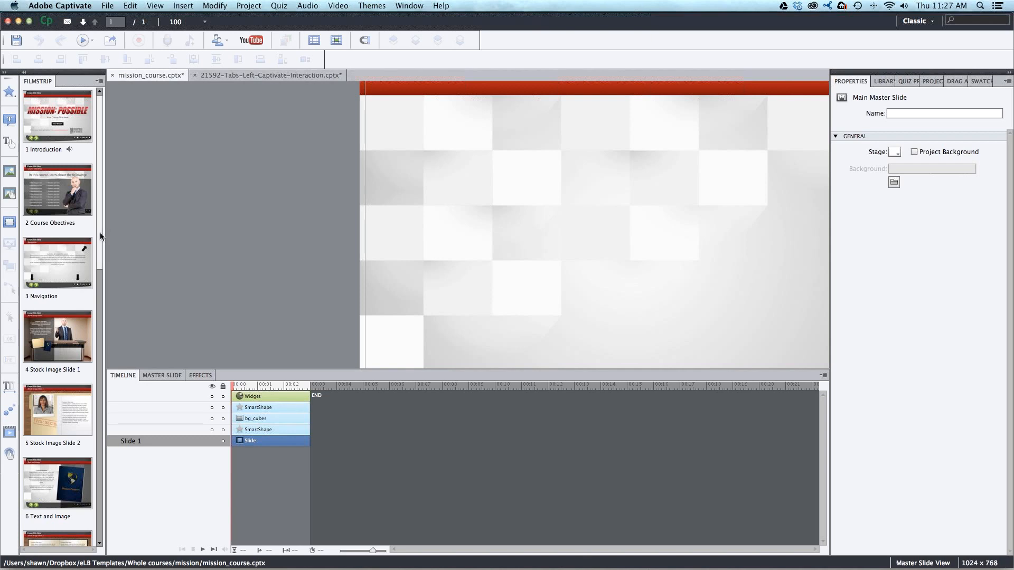
left_click(82, 246)
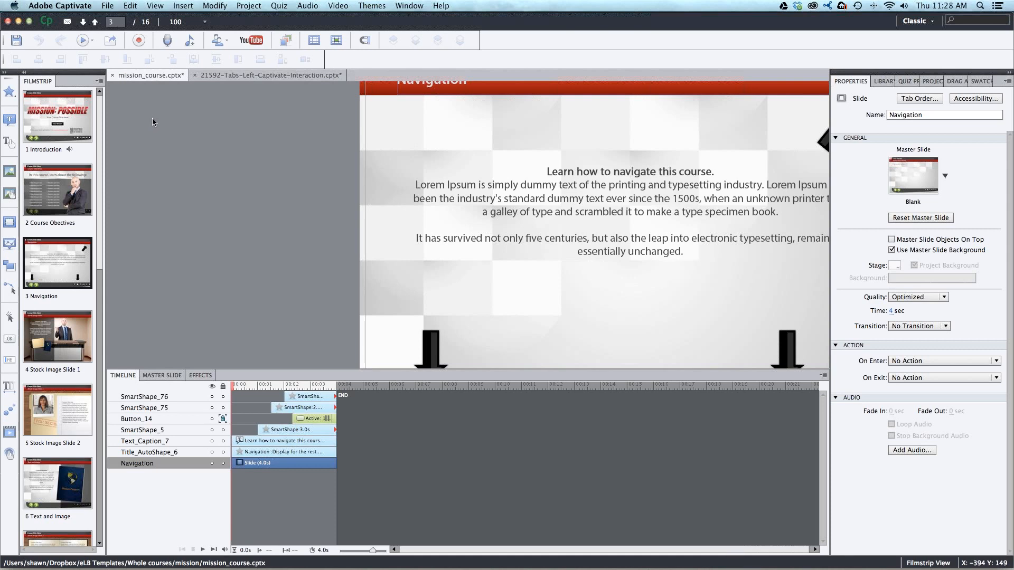
left_click_drag(101, 133, 90, 358)
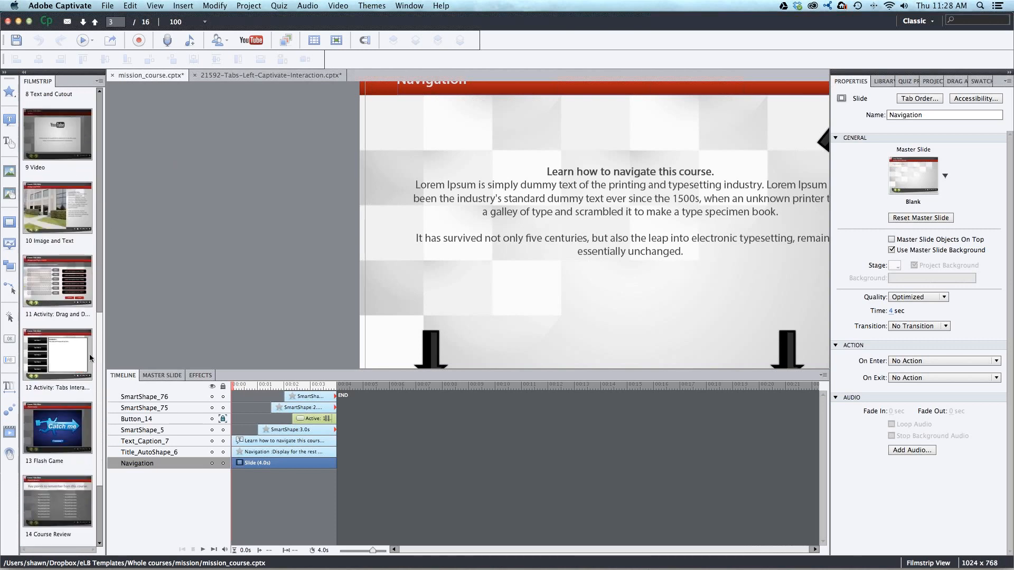
left_click(77, 317)
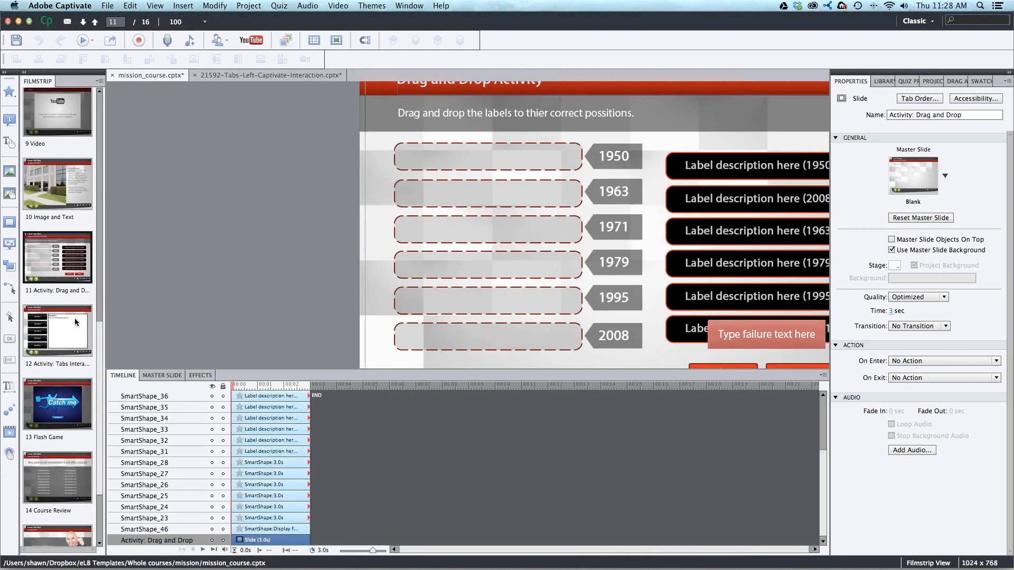
left_click(76, 322)
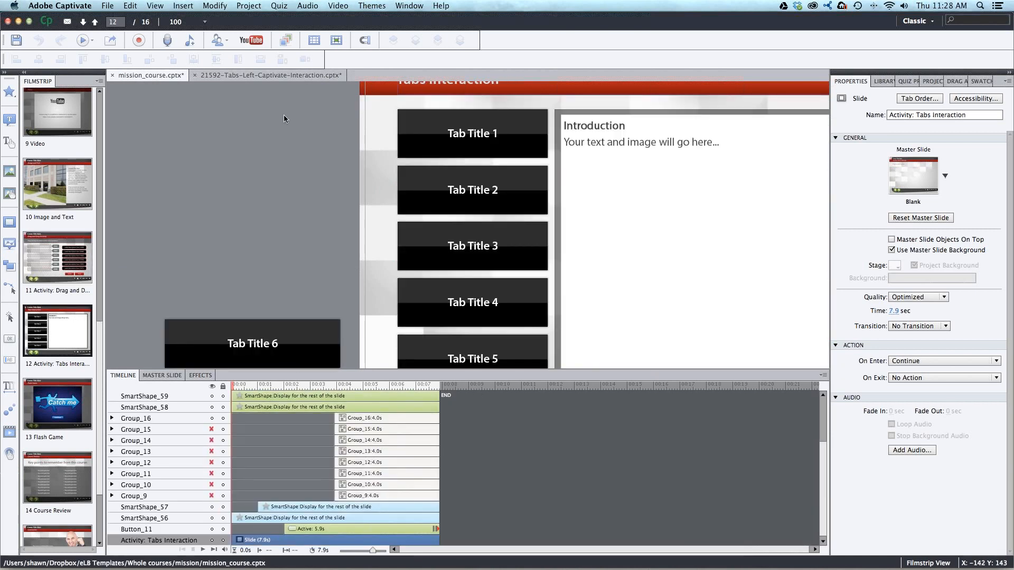
- Set the magnification to 66% to view the whole Tabs Interaction slide
right_click(283, 118)
left_click(275, 133)
left_click(185, 4)
mouse_move(155, 5)
mouse_move(177, 39)
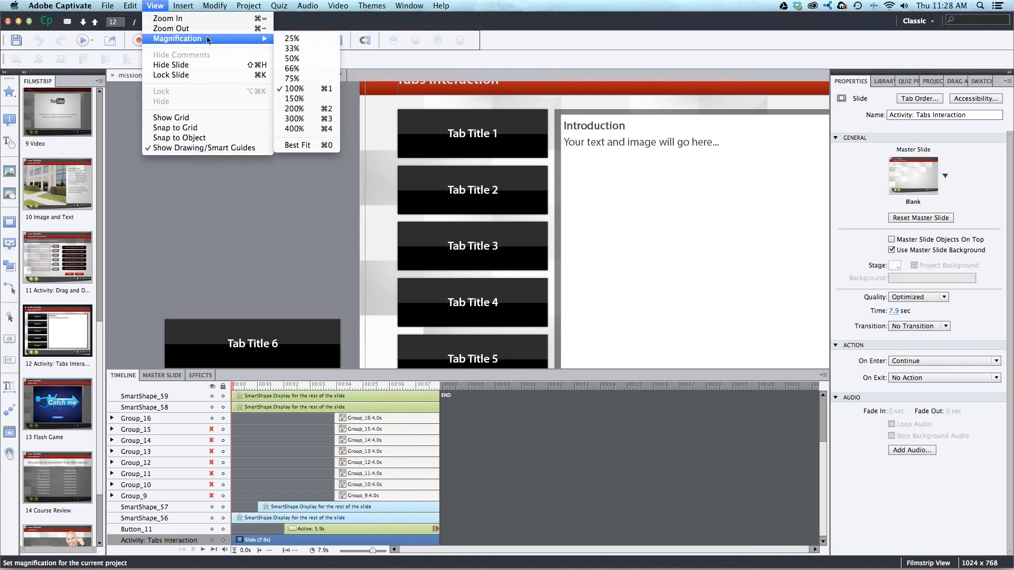
left_click(305, 70)
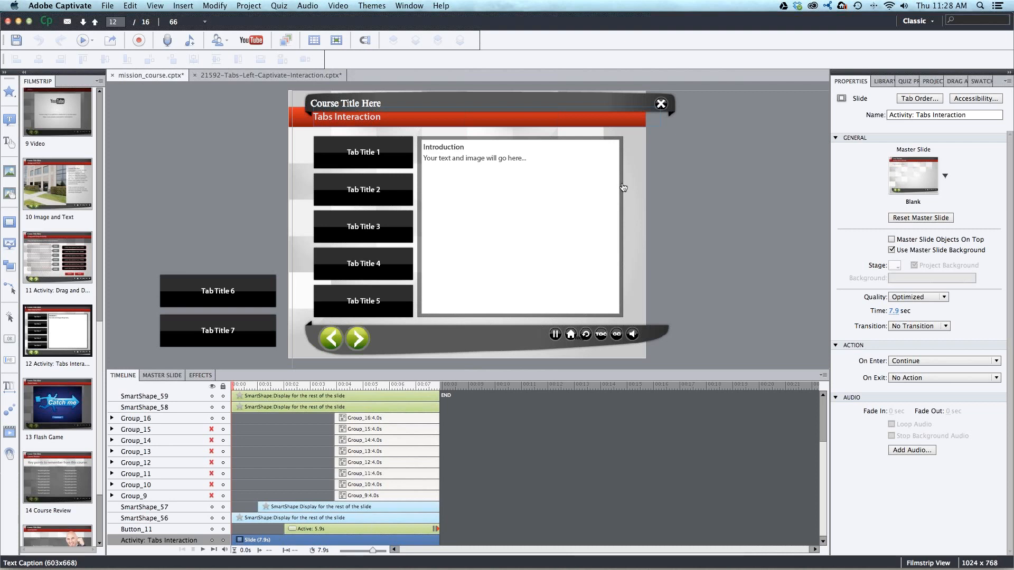
left_click(1002, 35)
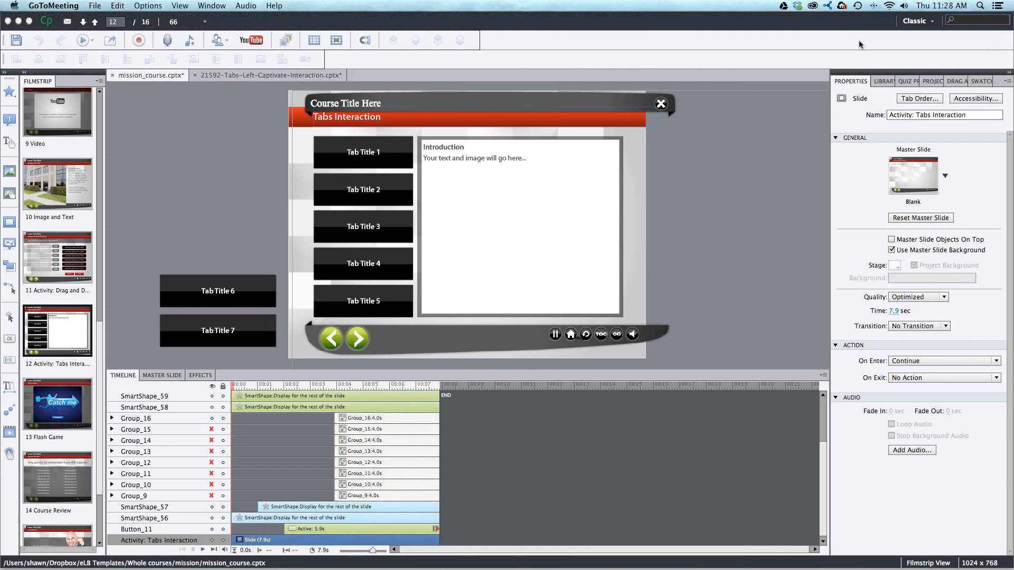
left_click(215, 137)
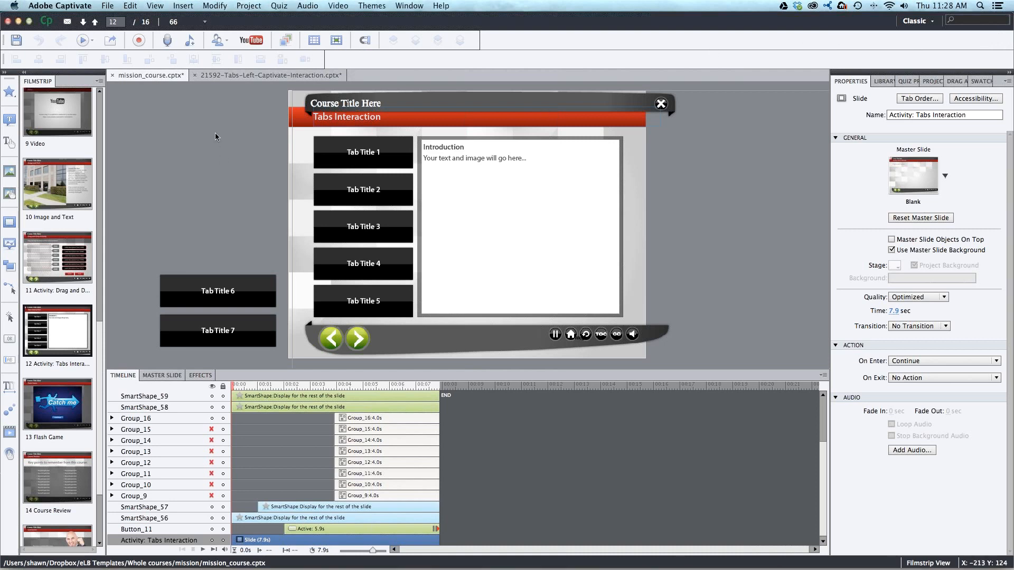
- Return to the 21592-Tabs-Left project, and switch to Safari to open the template library's Activities page
left_click(240, 75)
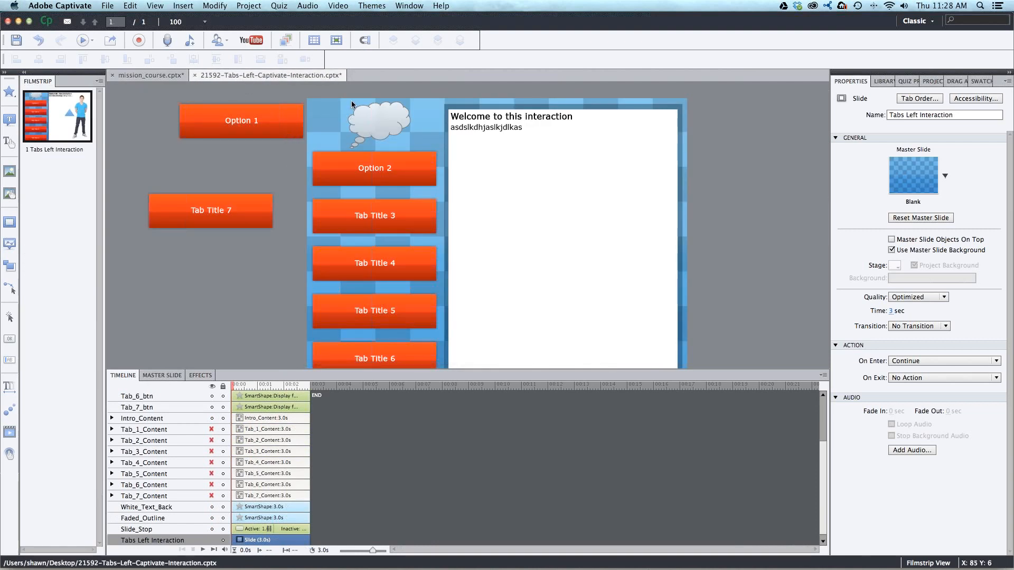
key("ctrl+Left")
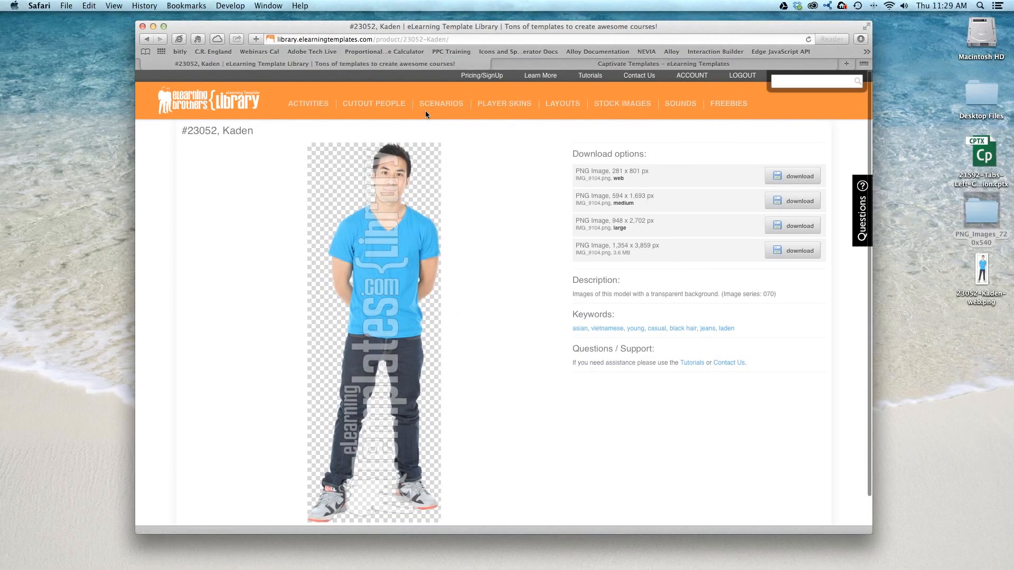
mouse_move(319, 108)
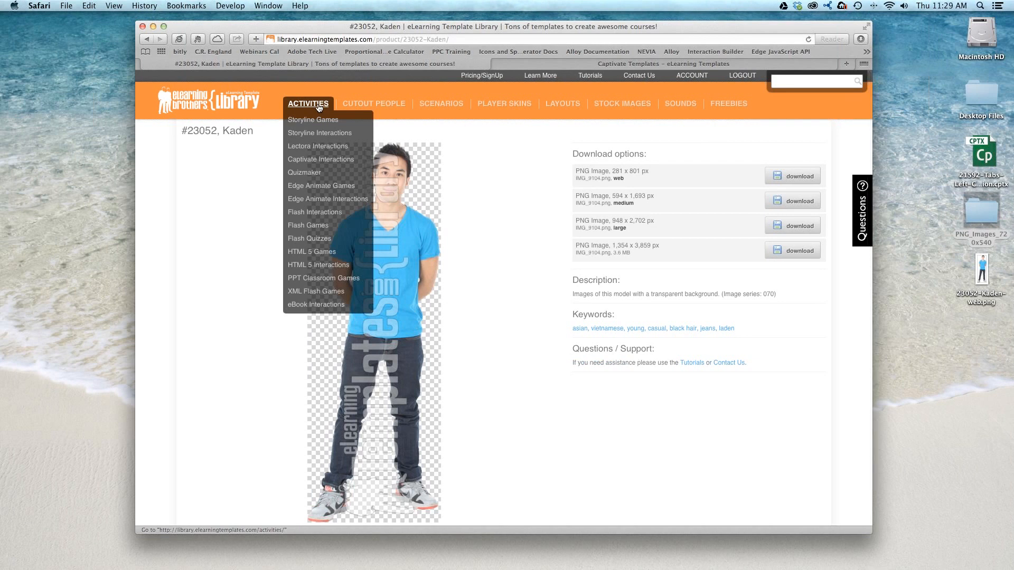
left_click(319, 104)
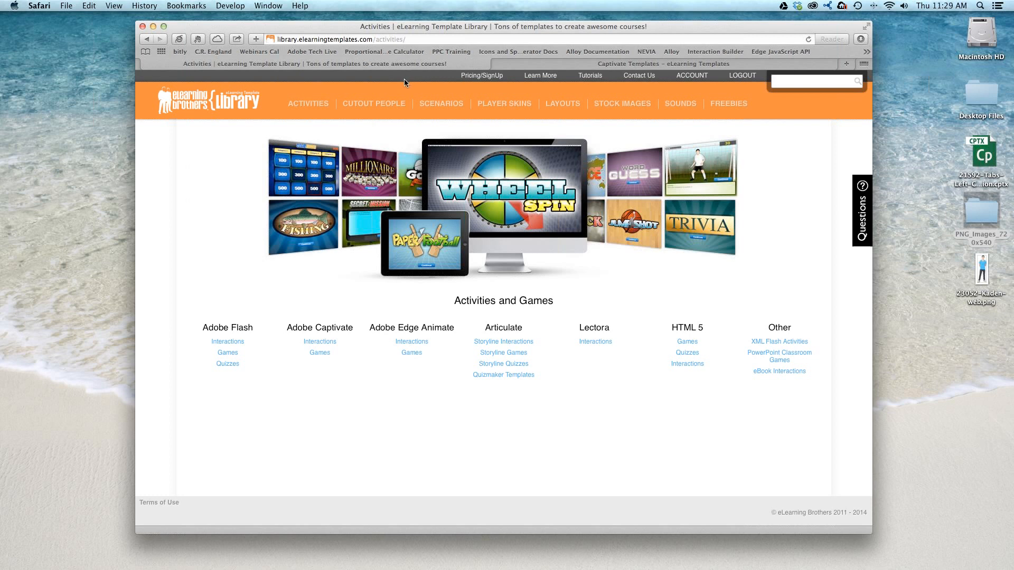
- Open the Captivate Interactions category of the library and browse its templates
mouse_move(319, 109)
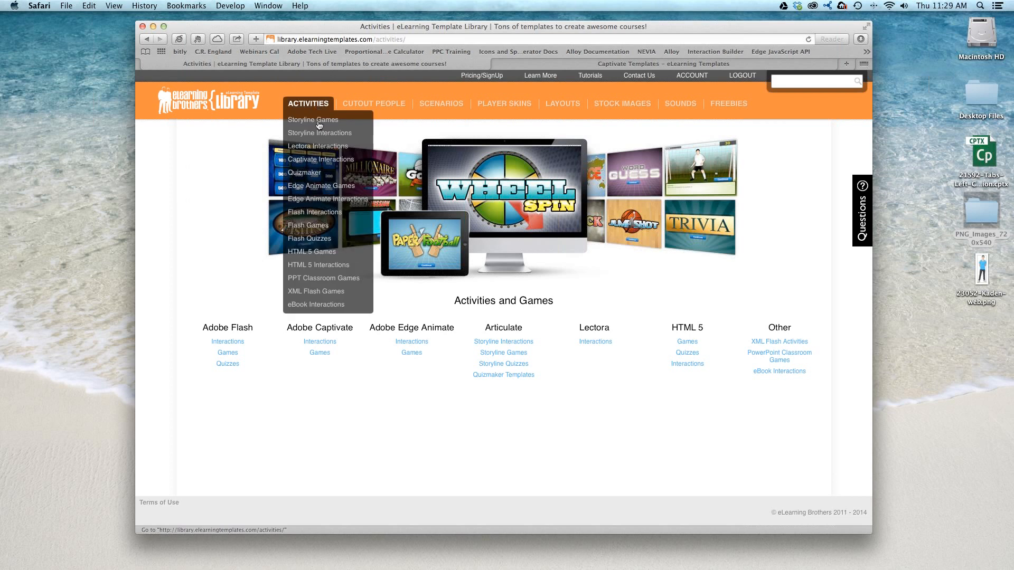
left_click(316, 159)
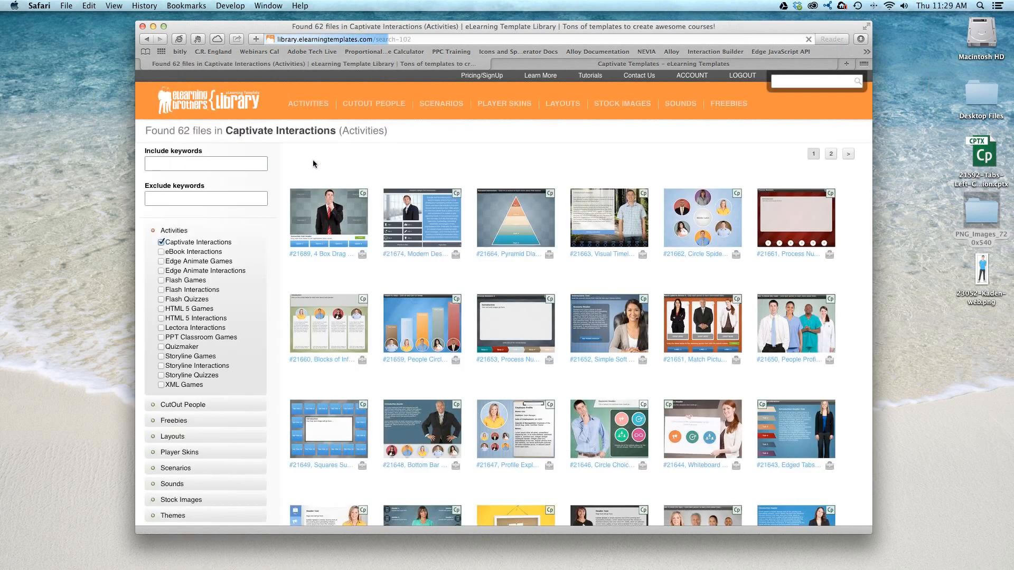
scroll(340, 166, "down", 4)
mouse_move(341, 169)
scroll(342, 169, "down", 4)
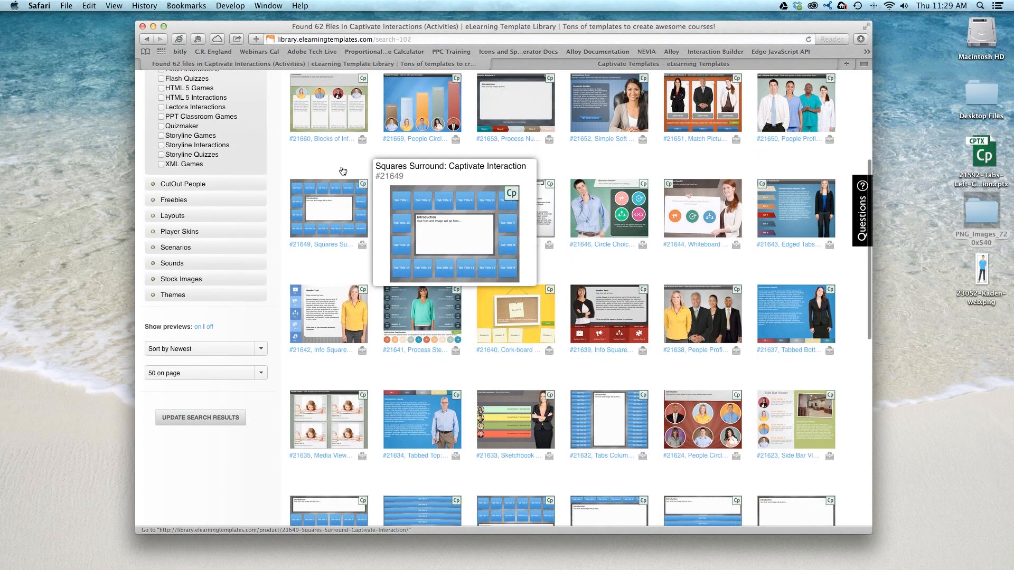
- Browse to the library's Freebies, open the Media Viewer: Captivate Interaction template (#21635), and download its .cptx file
mouse_move(341, 316)
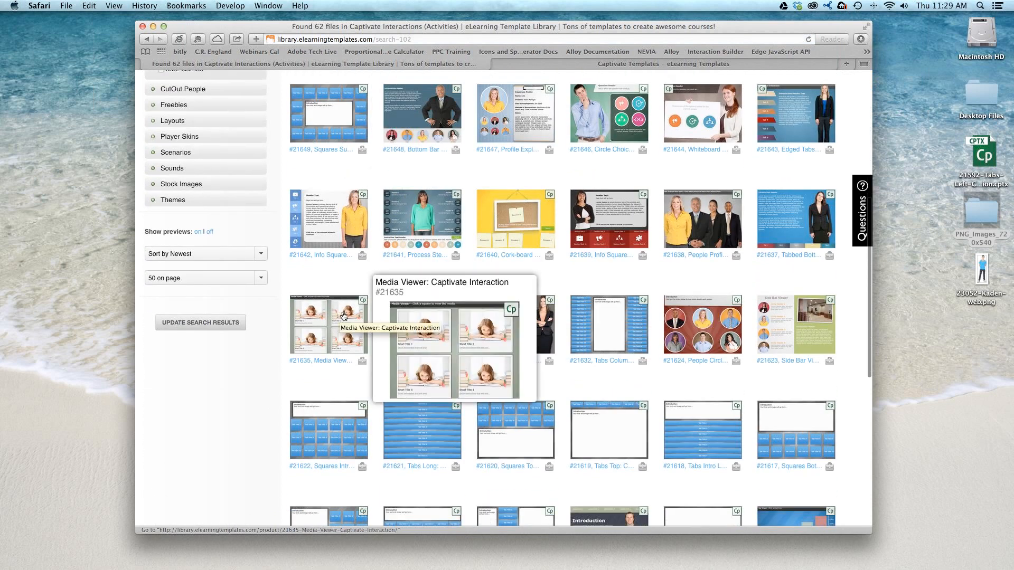
scroll(341, 316, "up", 7)
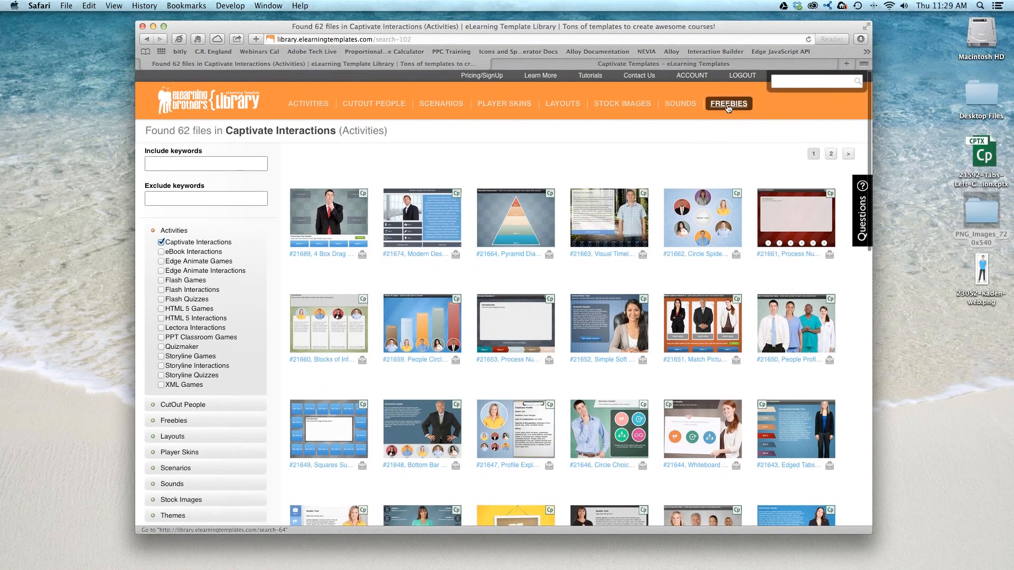
left_click(729, 104)
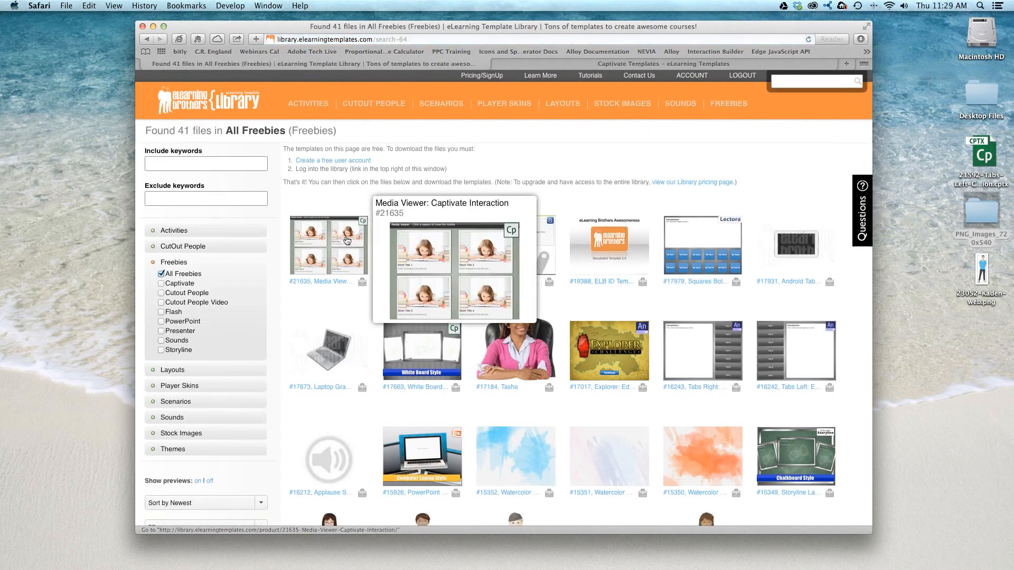
left_click(347, 240)
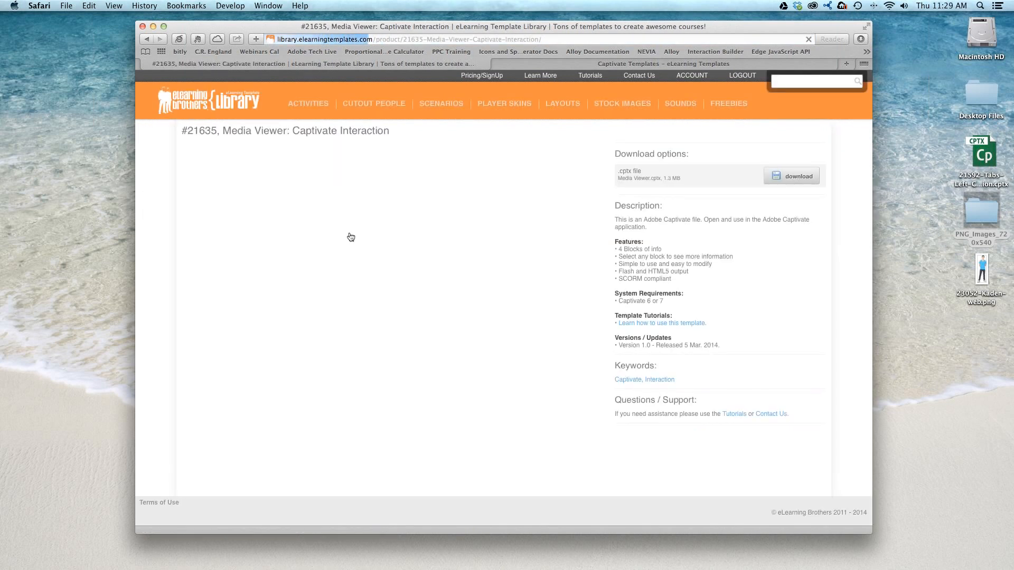
left_click(787, 178)
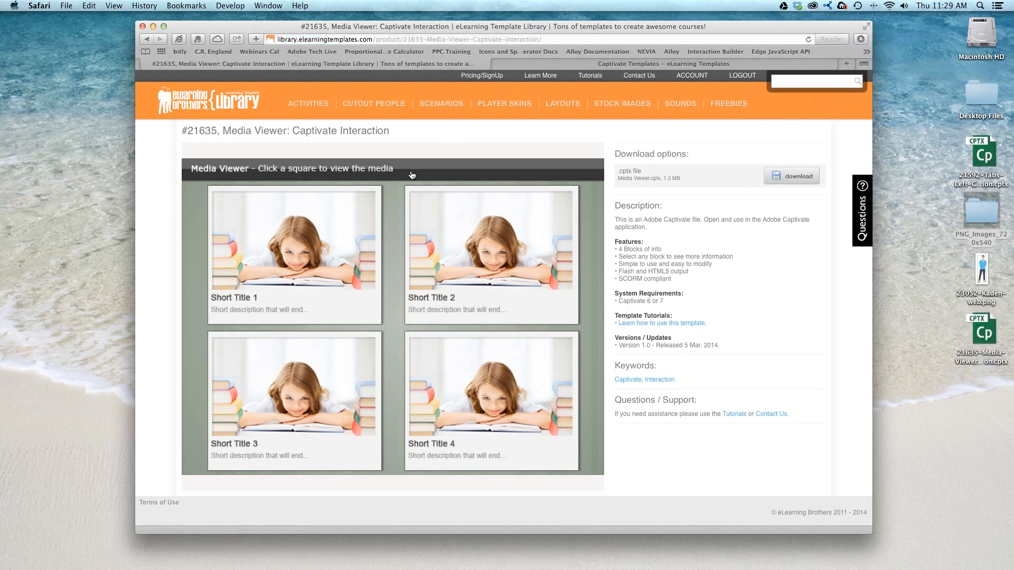
- Preview and close the Short Title 1 square in the online demo, and open the downloaded 21635-Media-Viewer project in Captivate with the whole slide in view
left_click(311, 227)
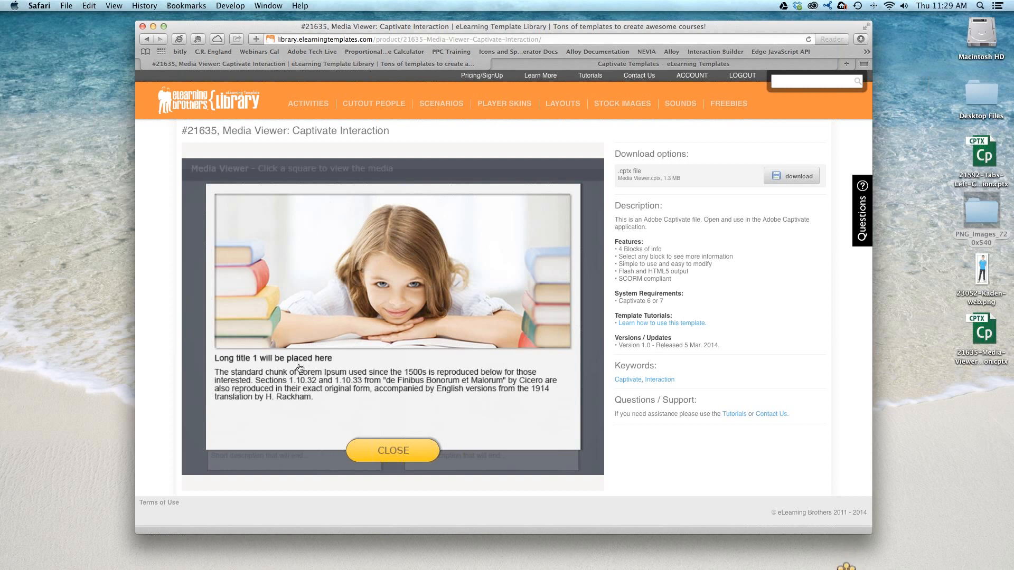
left_click(400, 455)
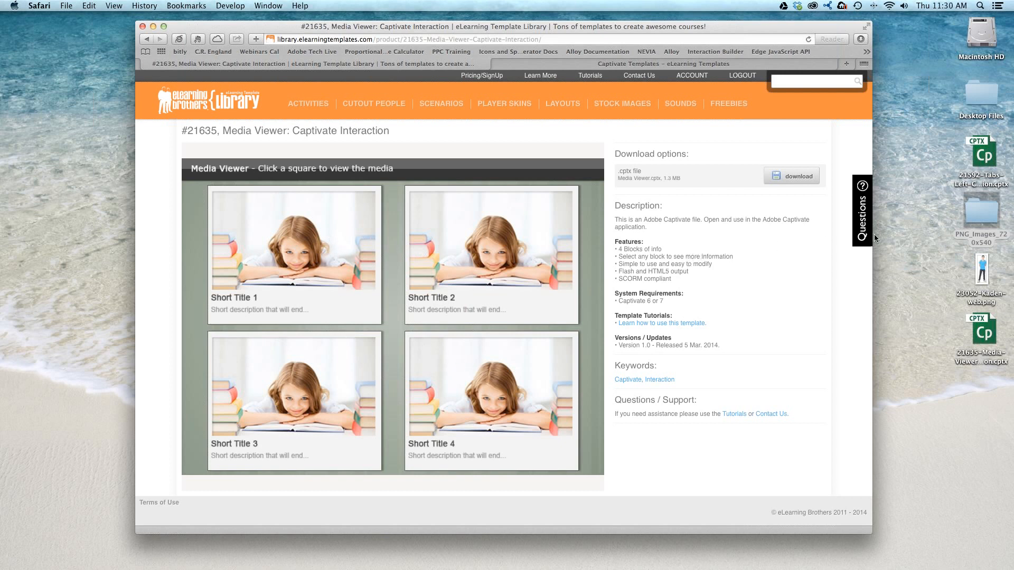
double_click(993, 328)
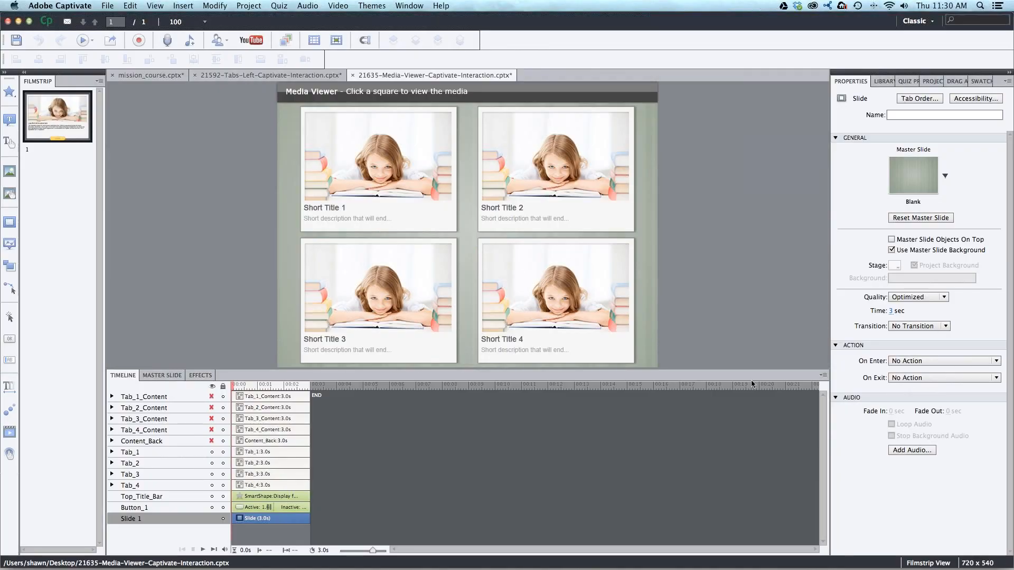
left_click_drag(758, 373, 760, 399)
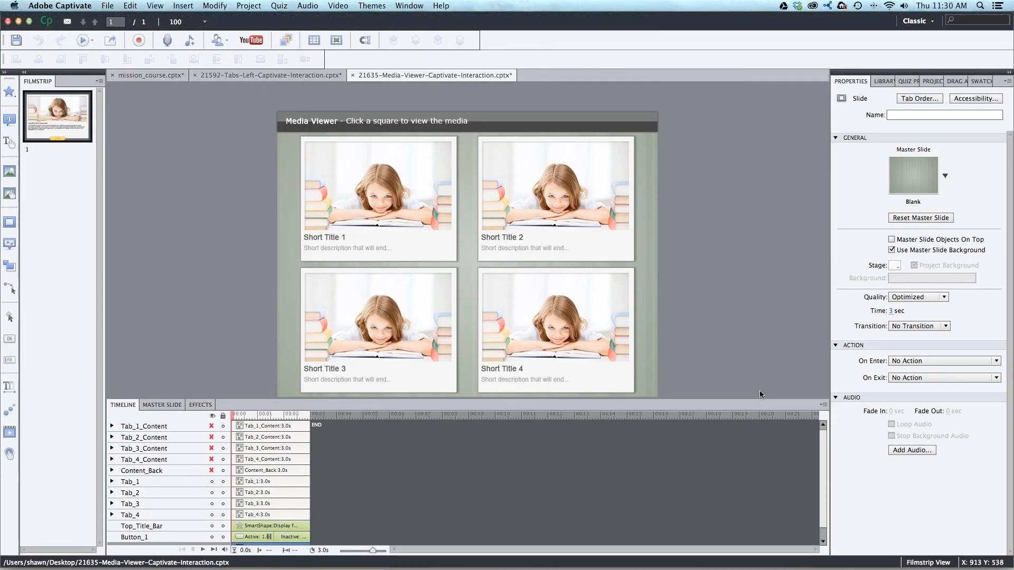
scroll(751, 332, "down", 3)
scroll(749, 332, "up", 1)
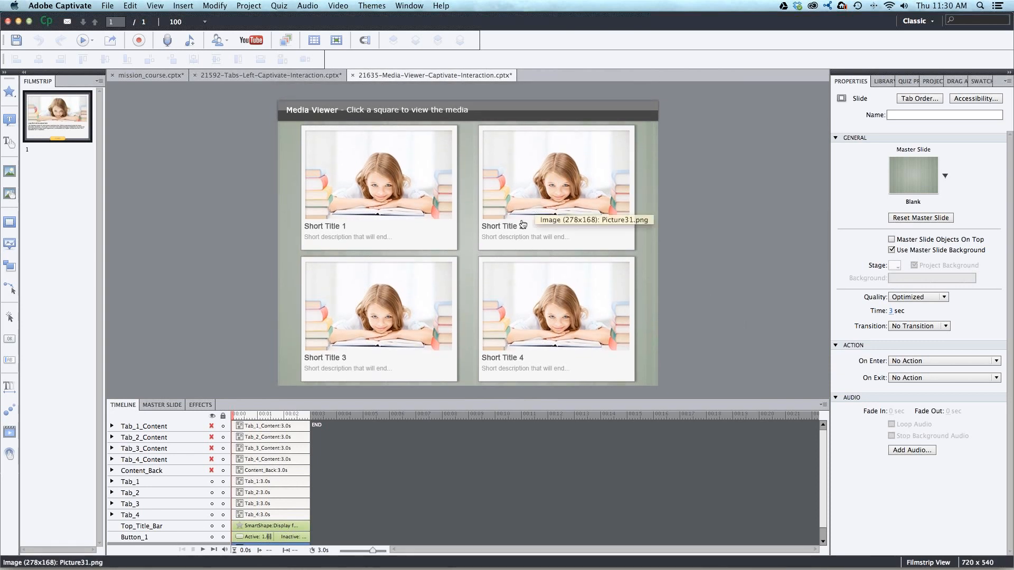
- Examine the four tab groups on the Media Viewer slide, including the image, title and description text inside Tab_3
left_click(414, 218)
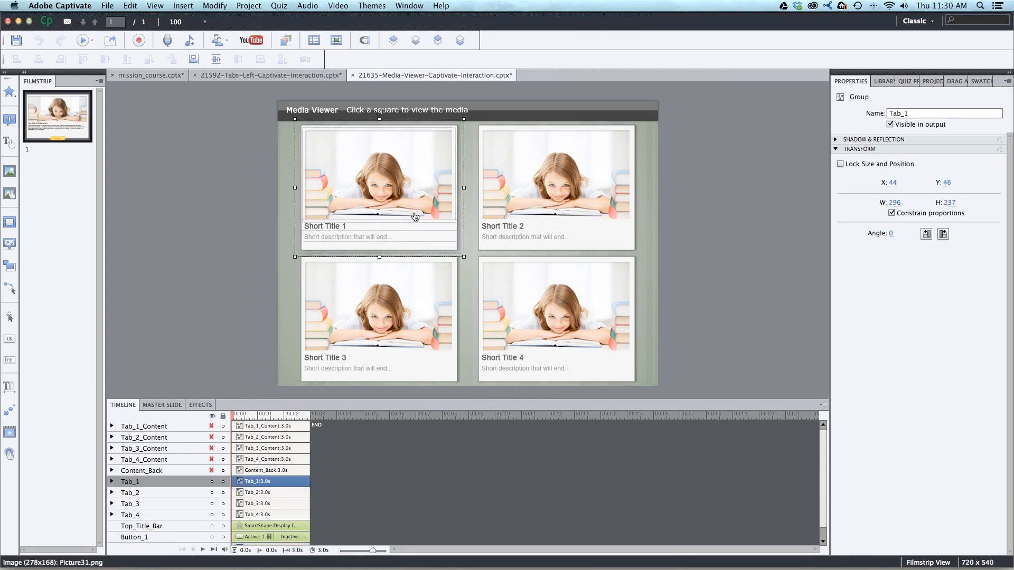
left_click(537, 201)
left_click(548, 294)
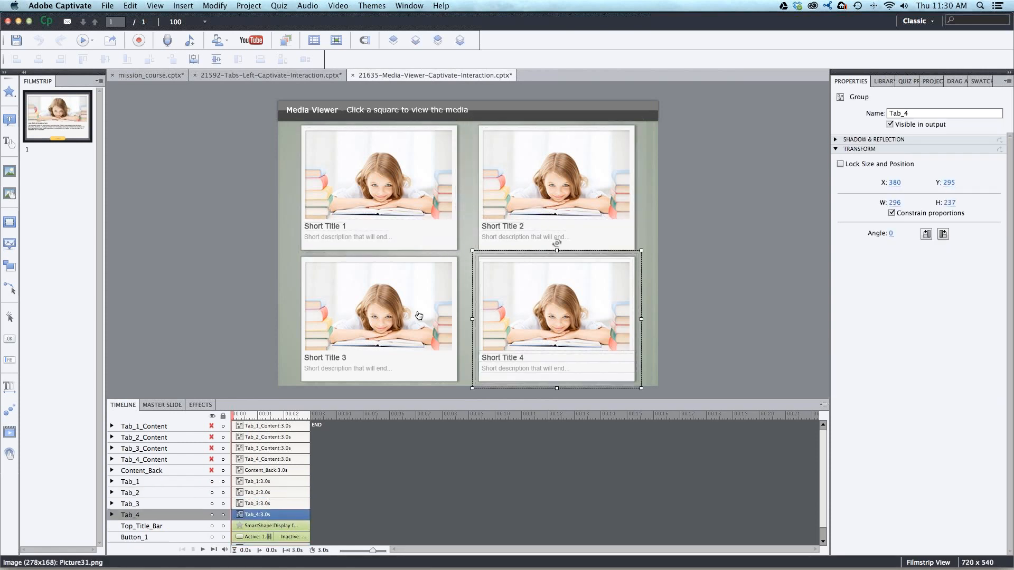
left_click(391, 289)
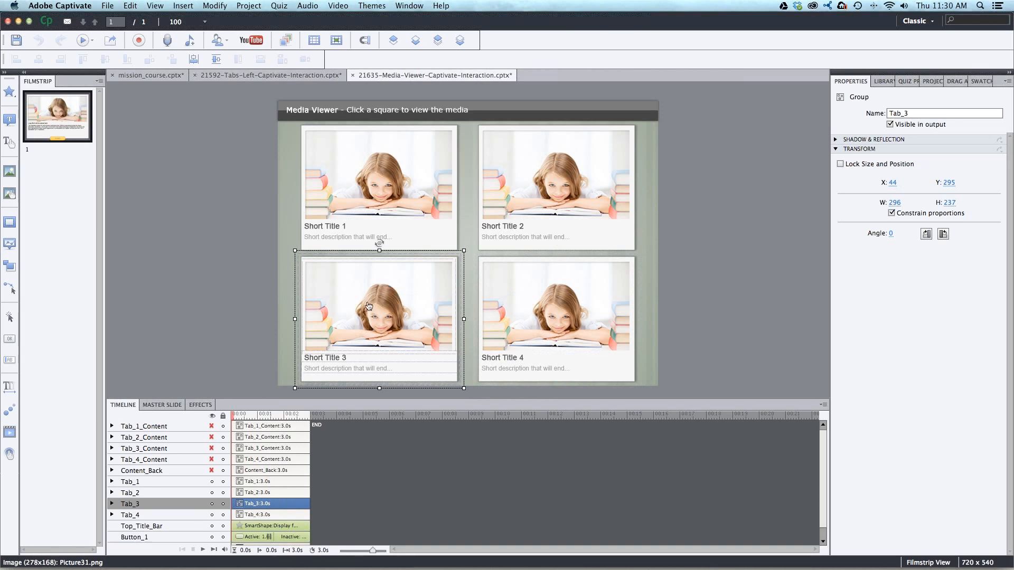
left_click(376, 279)
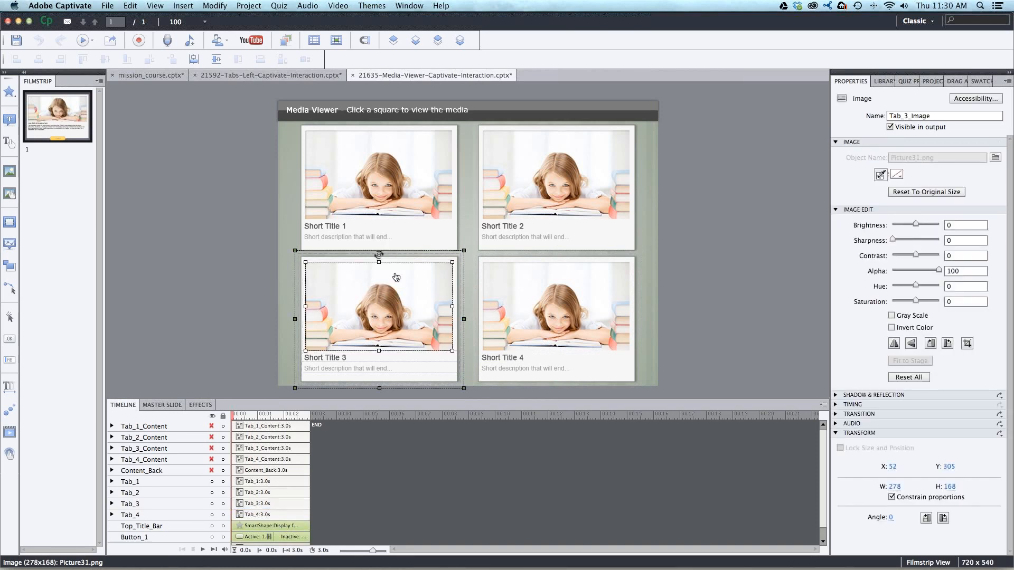
left_click(332, 359)
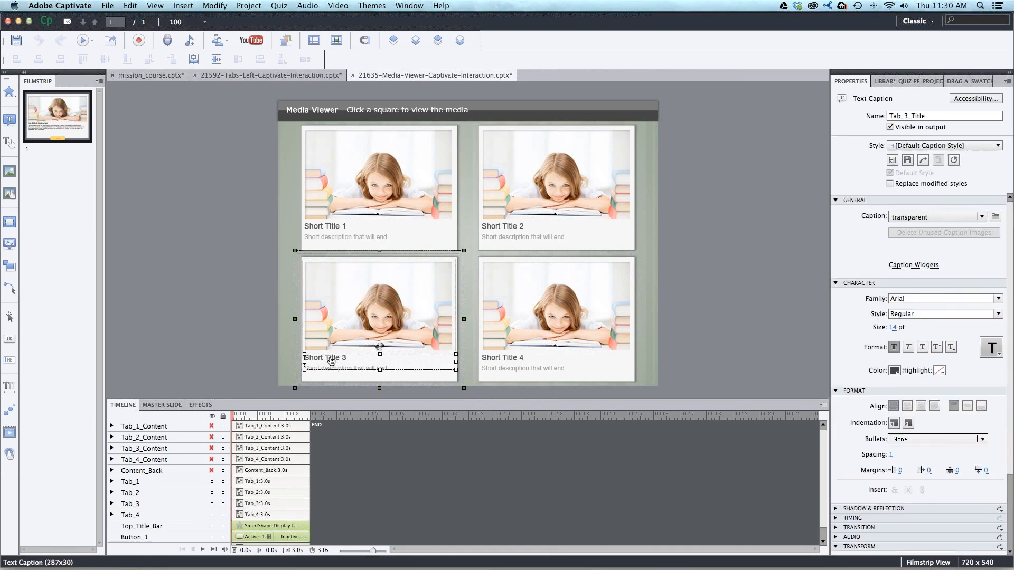
left_click(335, 375)
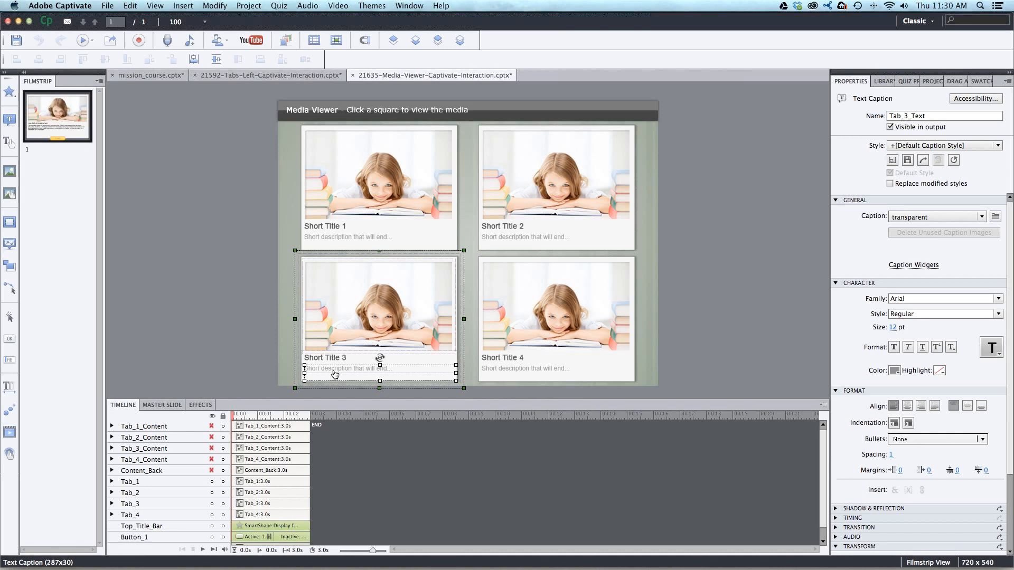
- Go through the timeline's layers and select the Tab_1, Tab_2 and Tab_3 groups one after another
left_click(165, 428)
scroll(470, 450, "up", 1)
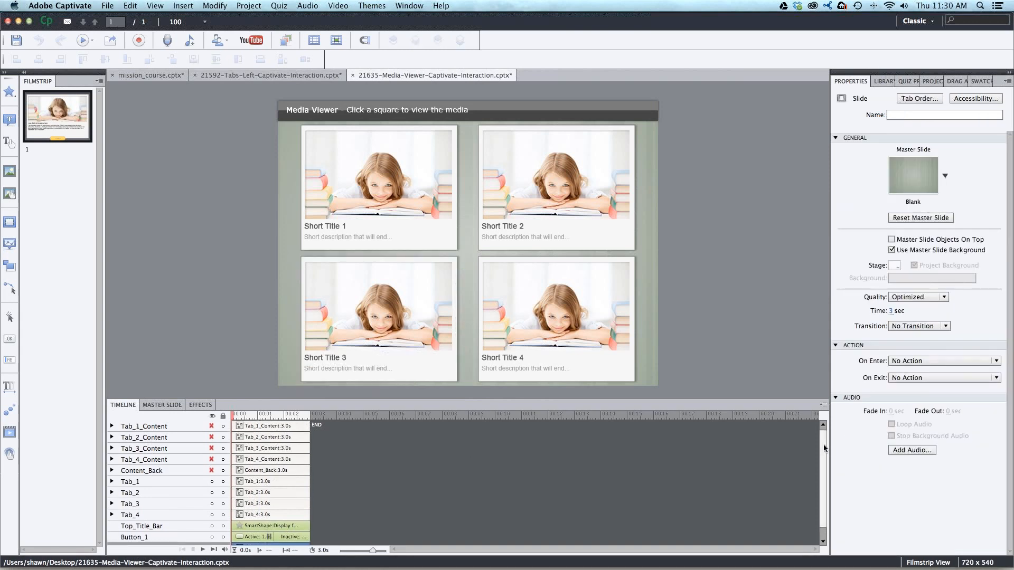
scroll(158, 432, "down", 1)
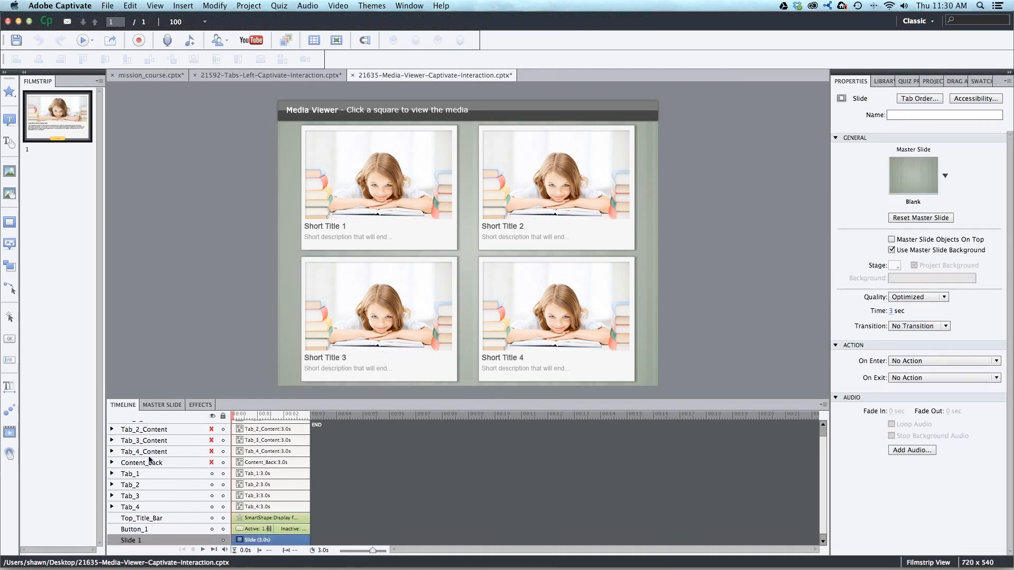
left_click(139, 474)
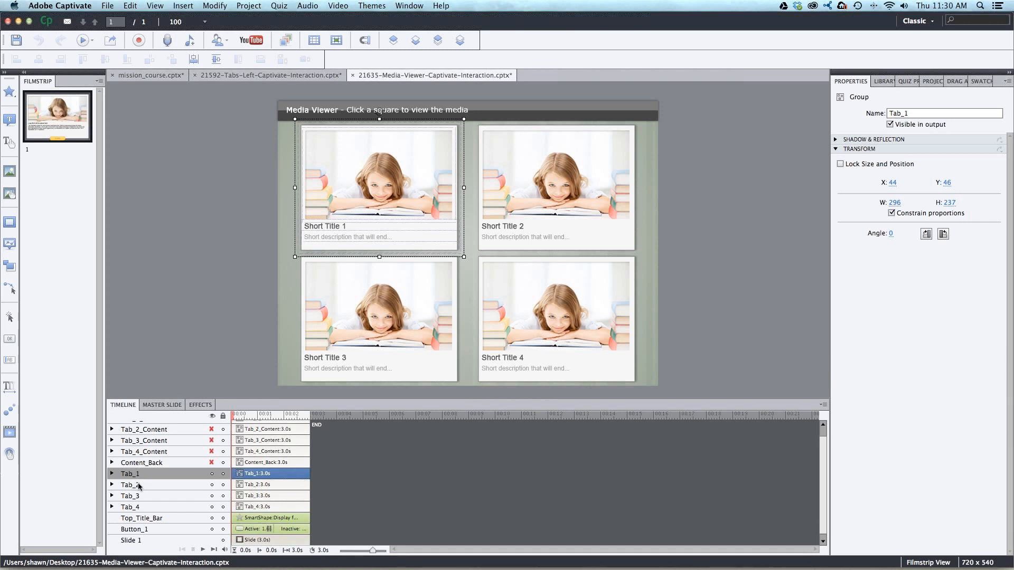
left_click(139, 485)
left_click(138, 496)
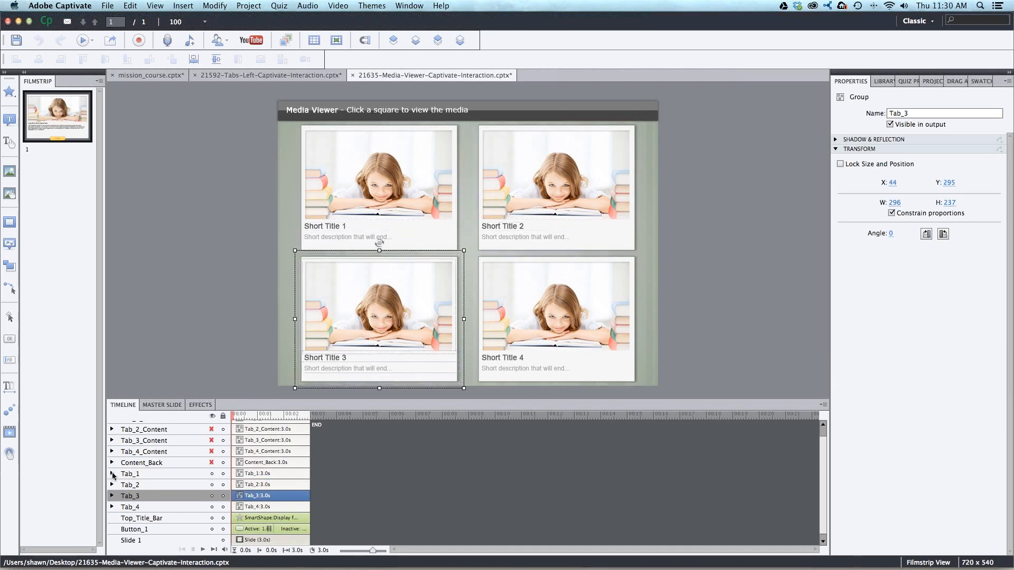
- Expand the Tab_1 group in the timeline, examine its image, title, text and Tab_1_Back shape, and collapse the group again
left_click(112, 475)
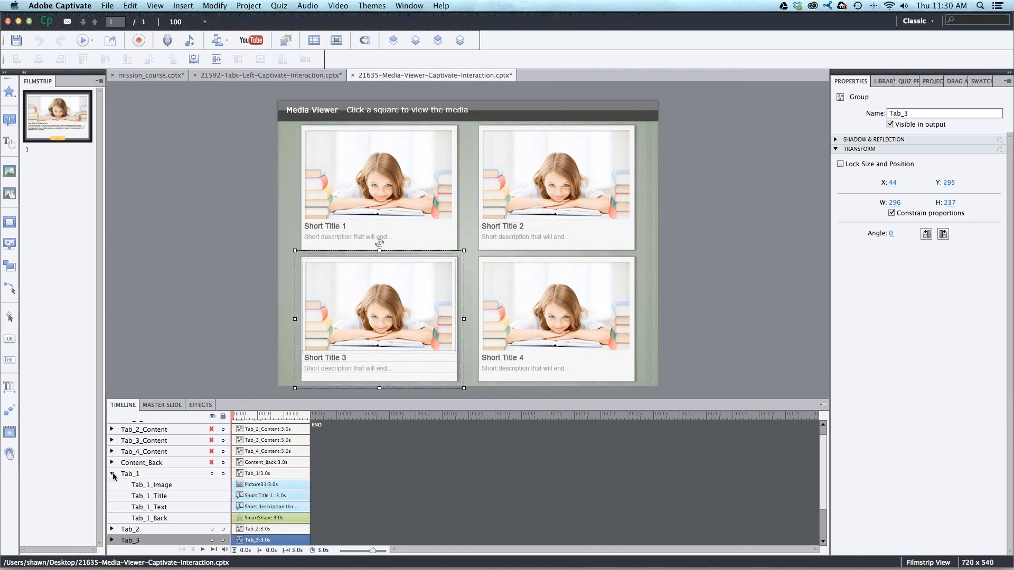
left_click(168, 485)
left_click(167, 496)
left_click(161, 517)
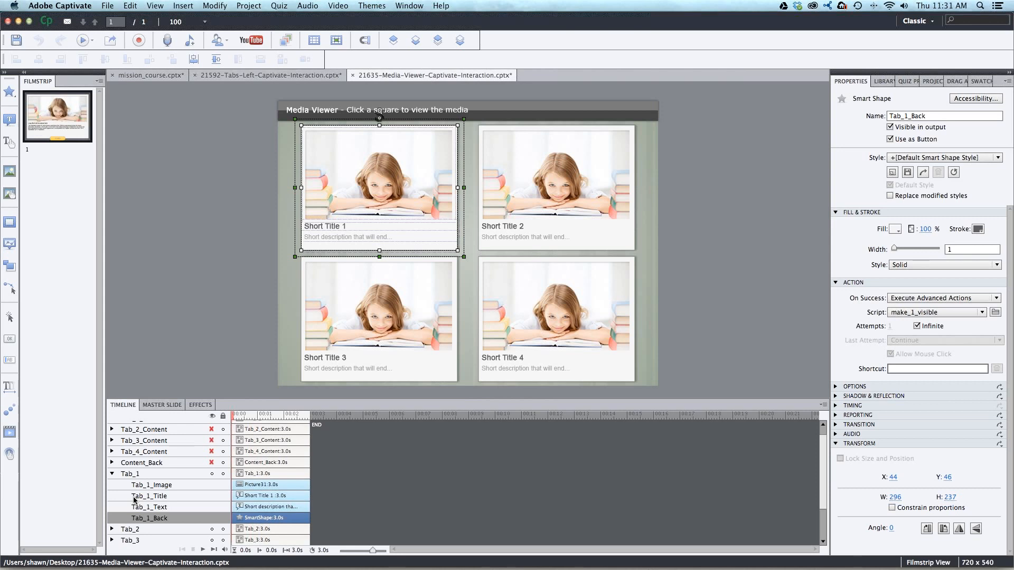
left_click(157, 476)
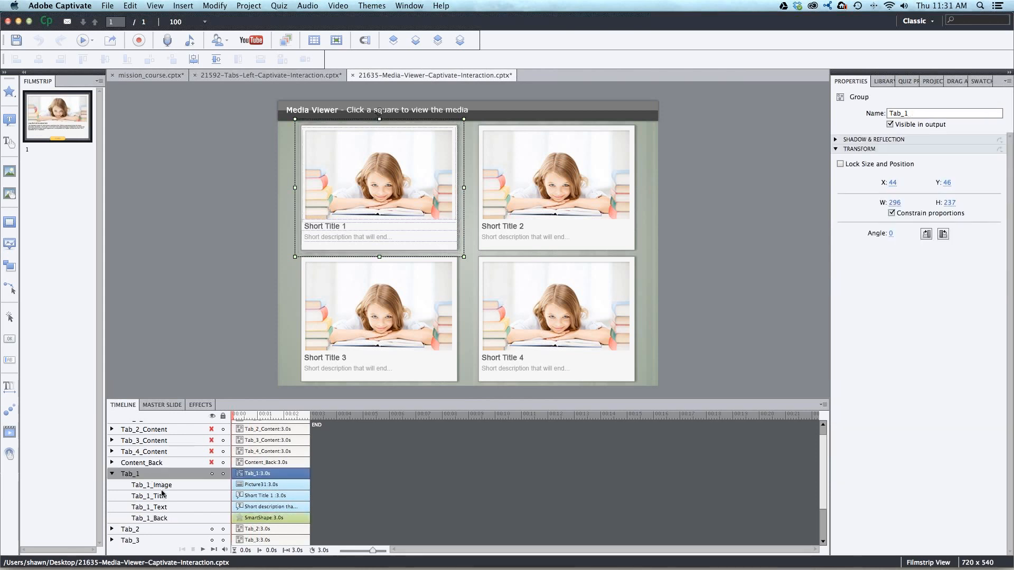
left_click(248, 517)
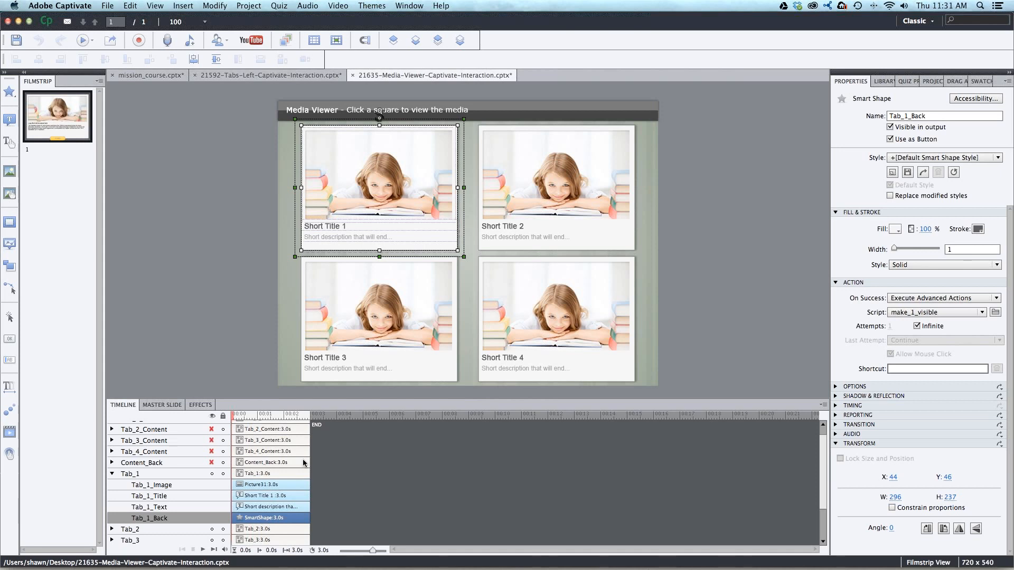
left_click(266, 506)
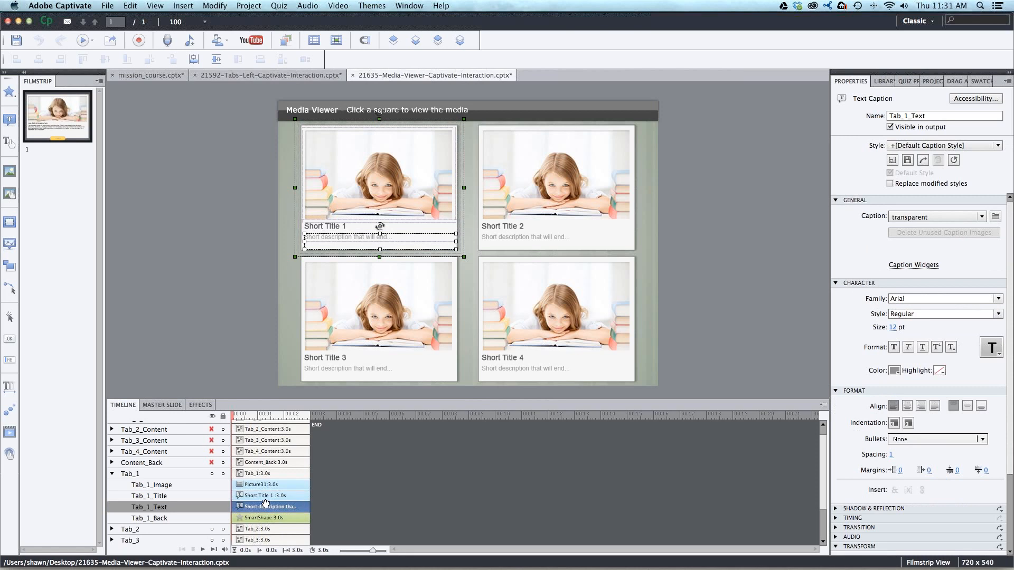
left_click(272, 485)
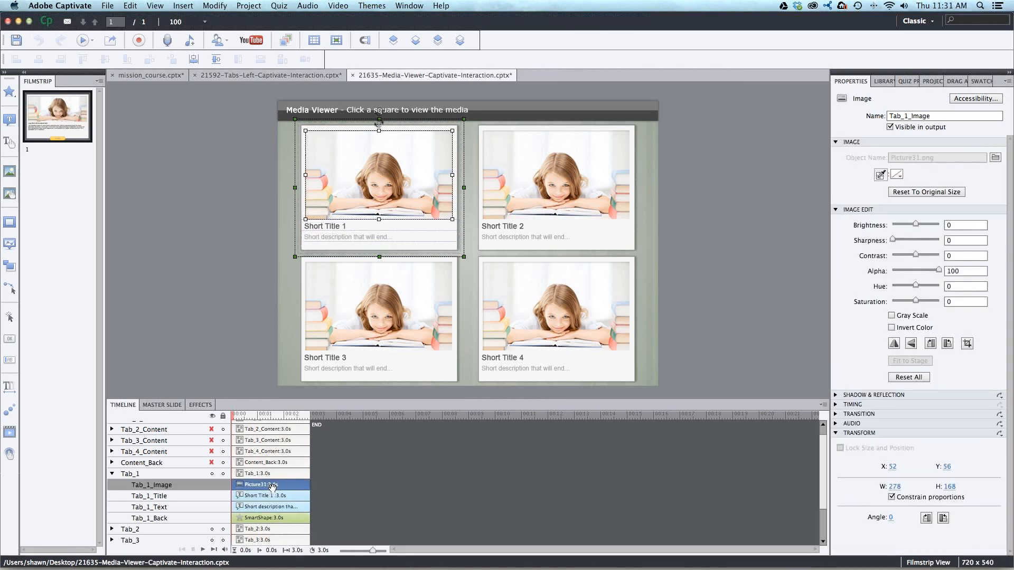
left_click(256, 518)
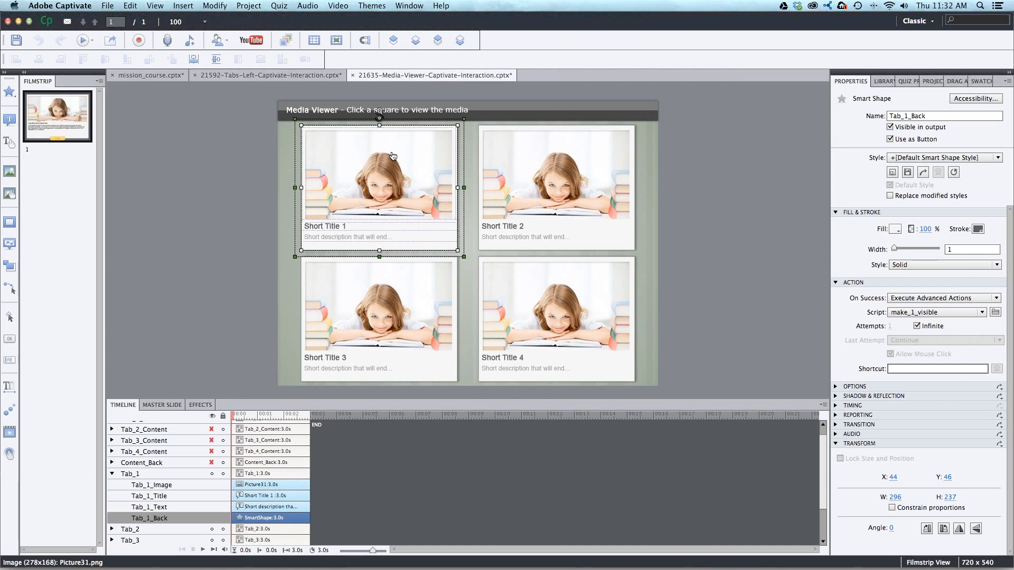
left_click(112, 474)
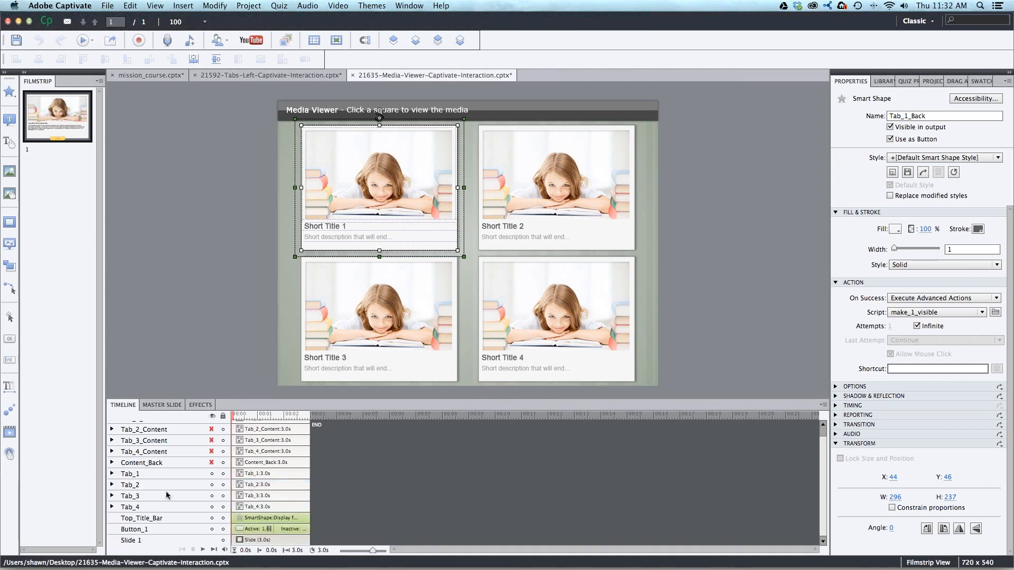
left_click(136, 474)
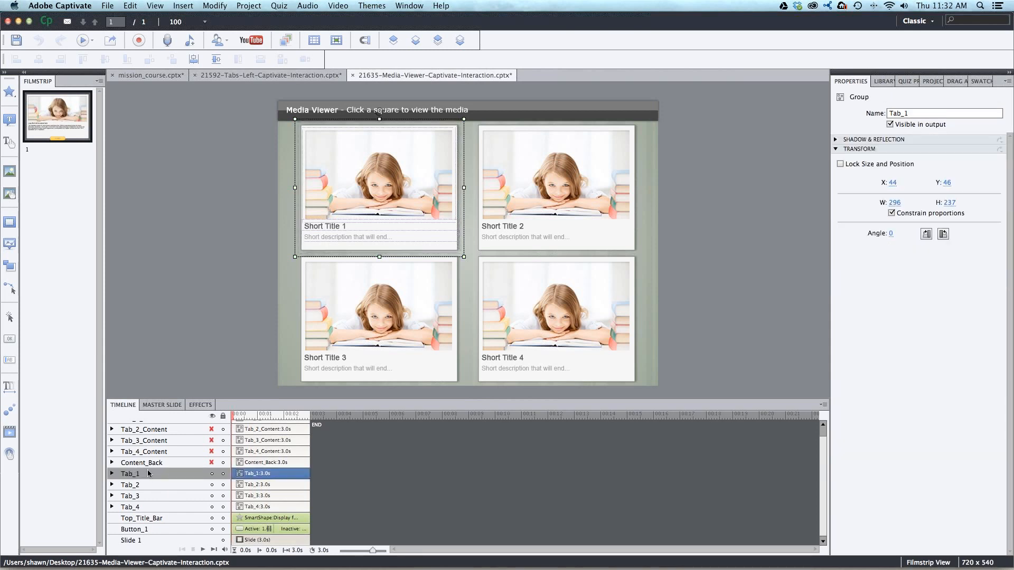
- Show the hidden Tab_2_Content and Content_Back groups on the slide
left_click_drag(826, 443, 825, 432)
left_click(168, 428)
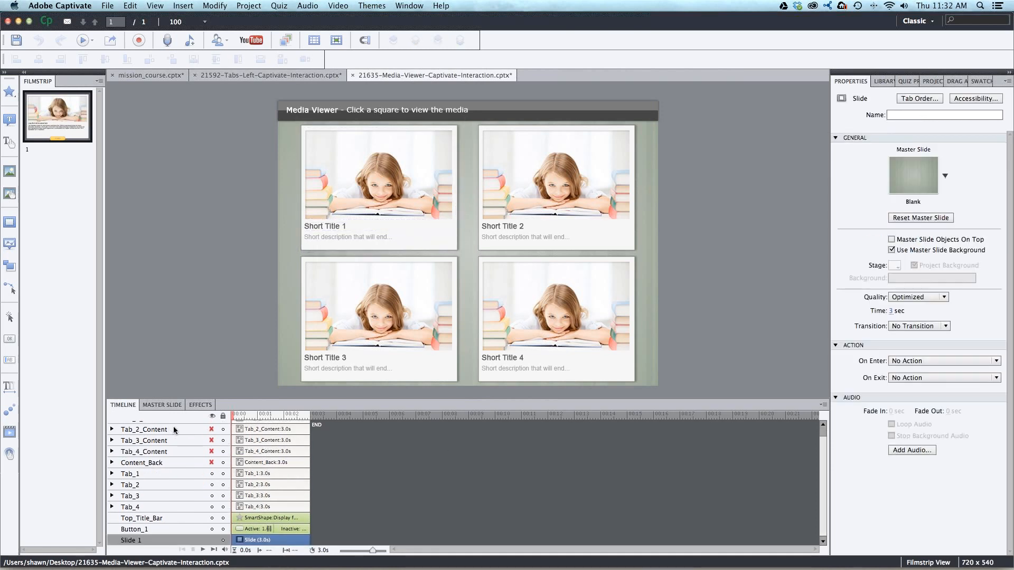
left_click(211, 429)
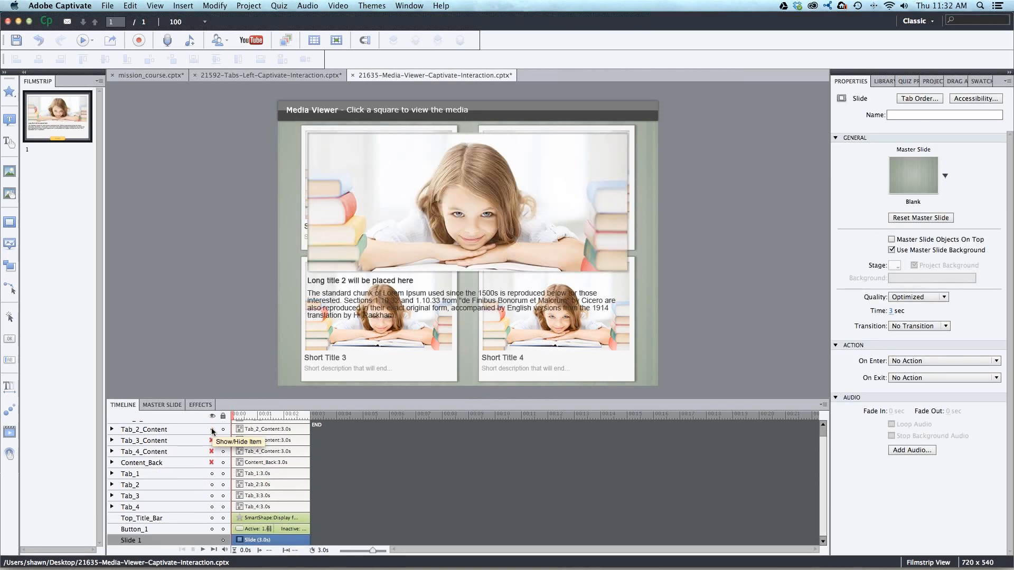
left_click(212, 462)
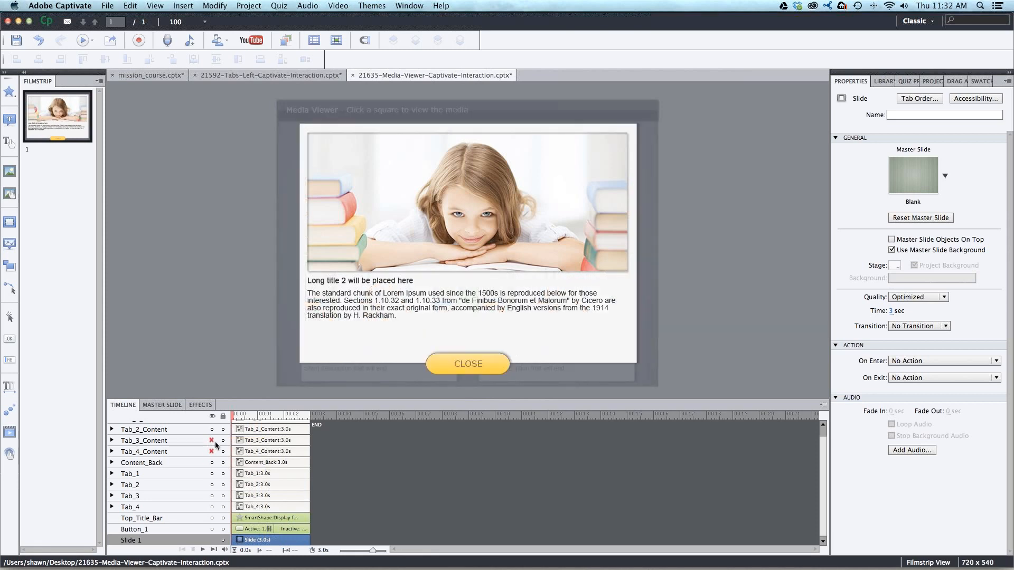
- Select the Content_Back group, and select the large image inside the Tab_2_Content group
left_click(142, 463)
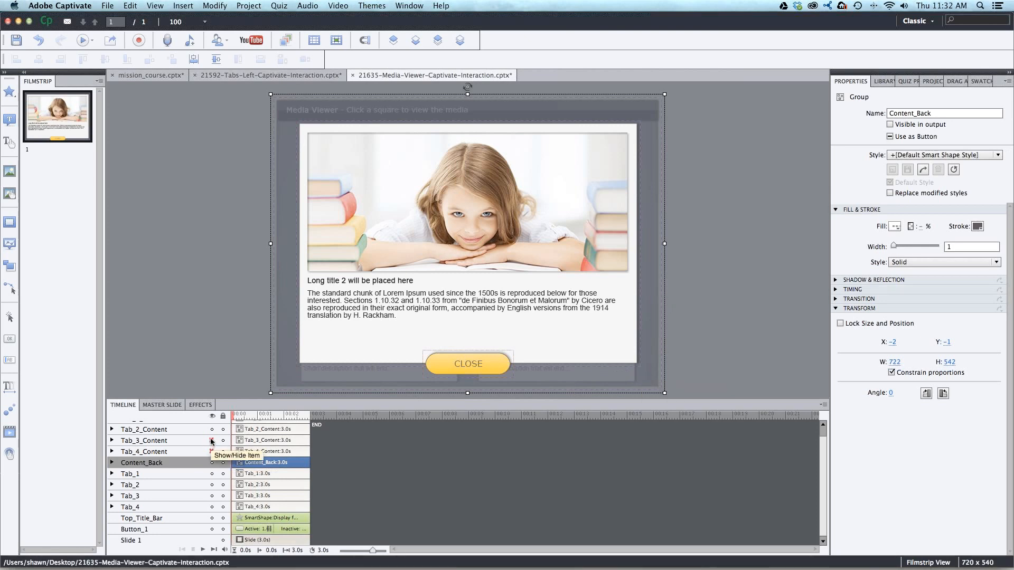
left_click(464, 274)
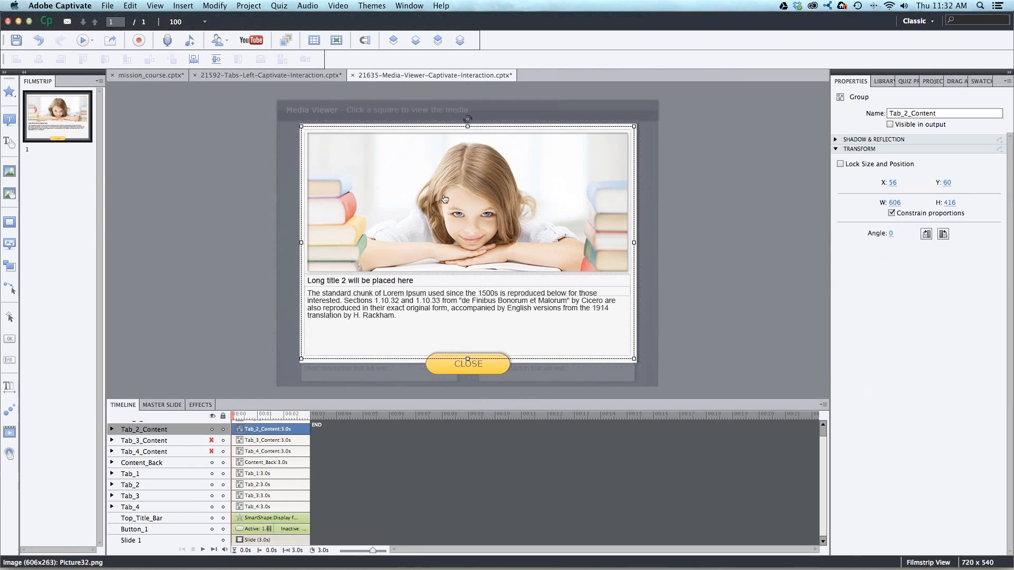
left_click(446, 199)
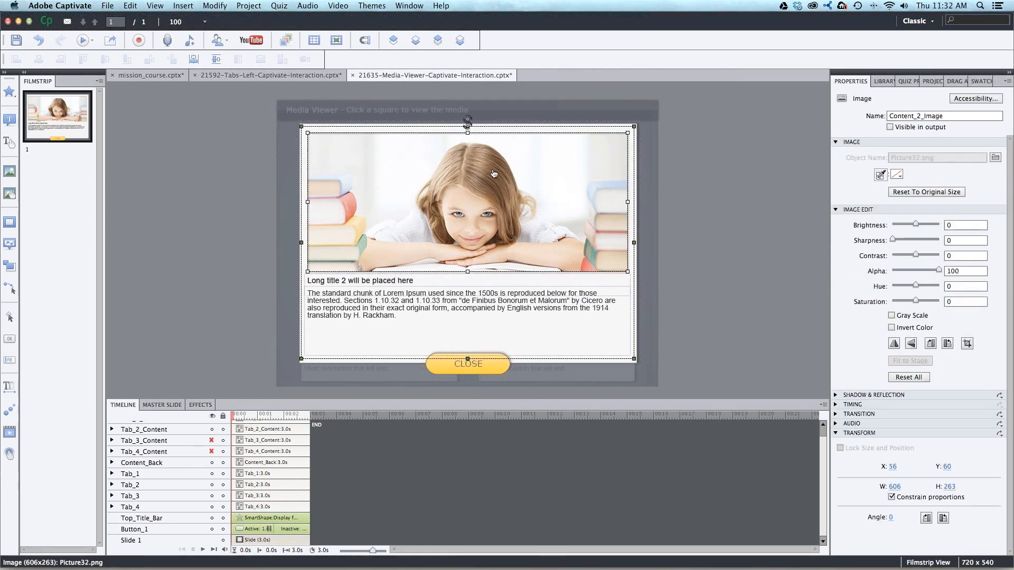
- Move the "Long title 2 will be placed here" caption below the body text, and hide the Tab_2_Content and Content_Back groups
left_click(407, 290)
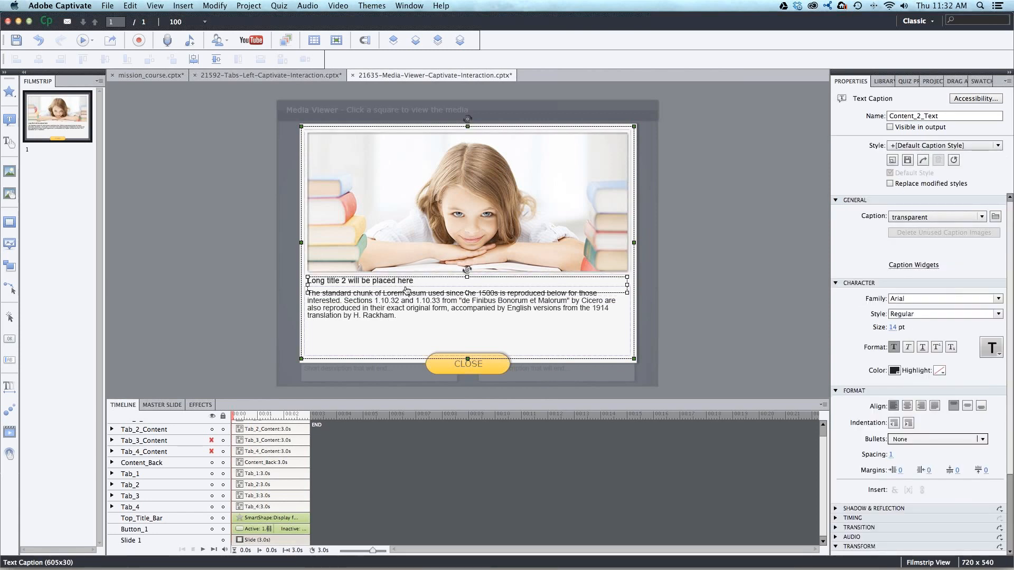
left_click_drag(407, 290, 550, 332)
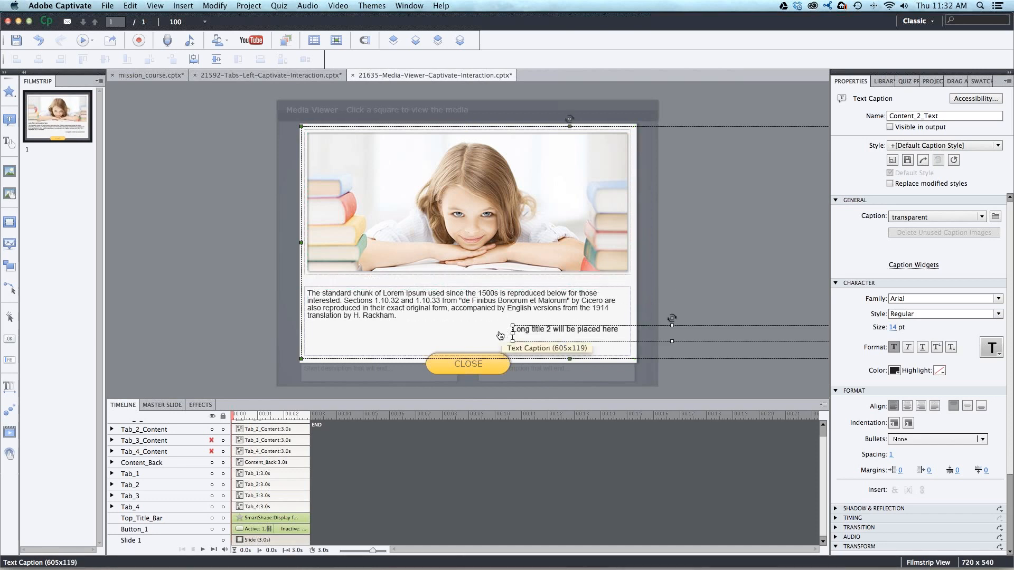
left_click(212, 430)
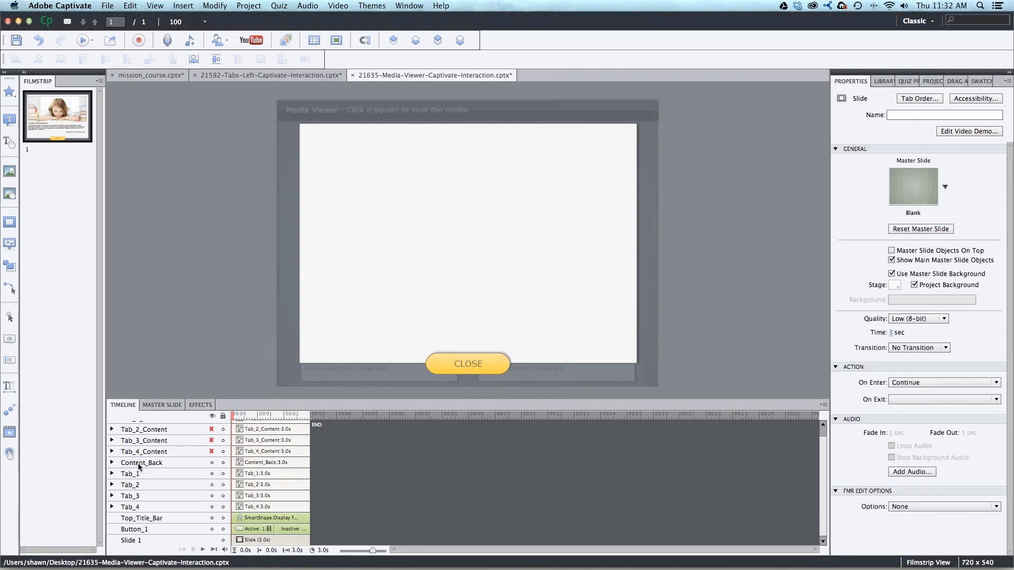
left_click(212, 463)
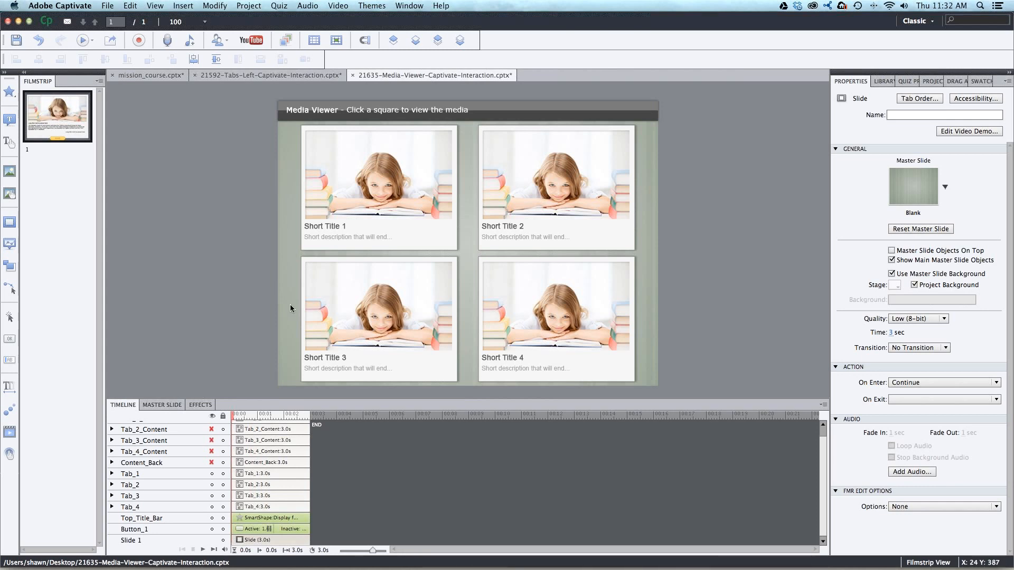
left_click(163, 170)
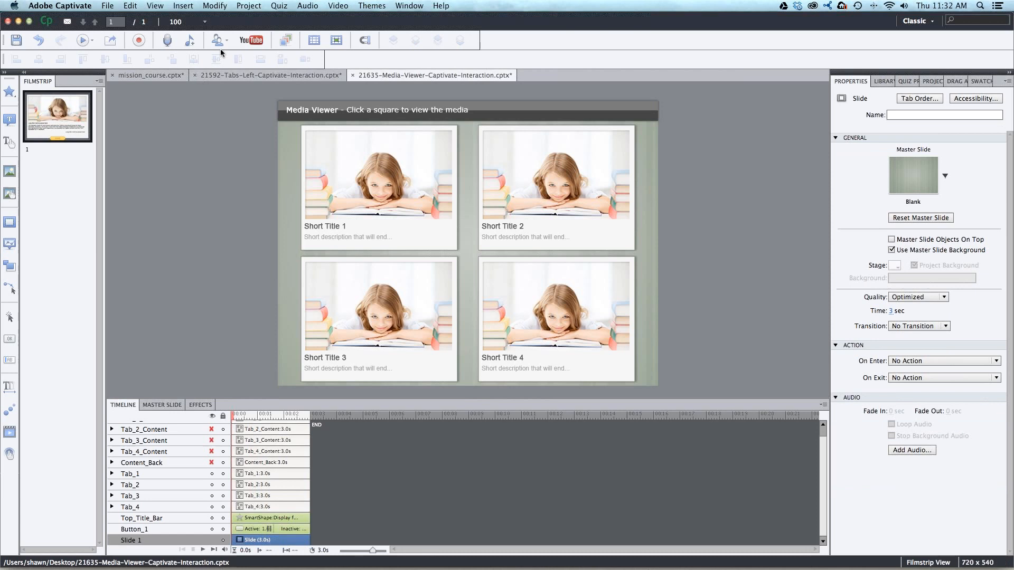
- Open Advanced Actions and review the existing actions make_1_visible, make_2_visible and Close_Contents
left_click(258, 4)
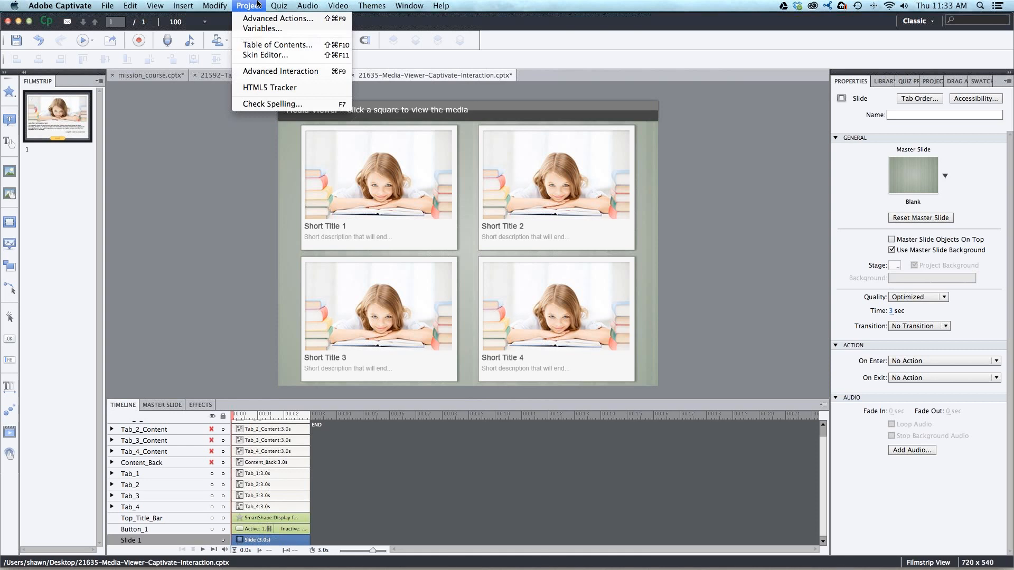
left_click(258, 19)
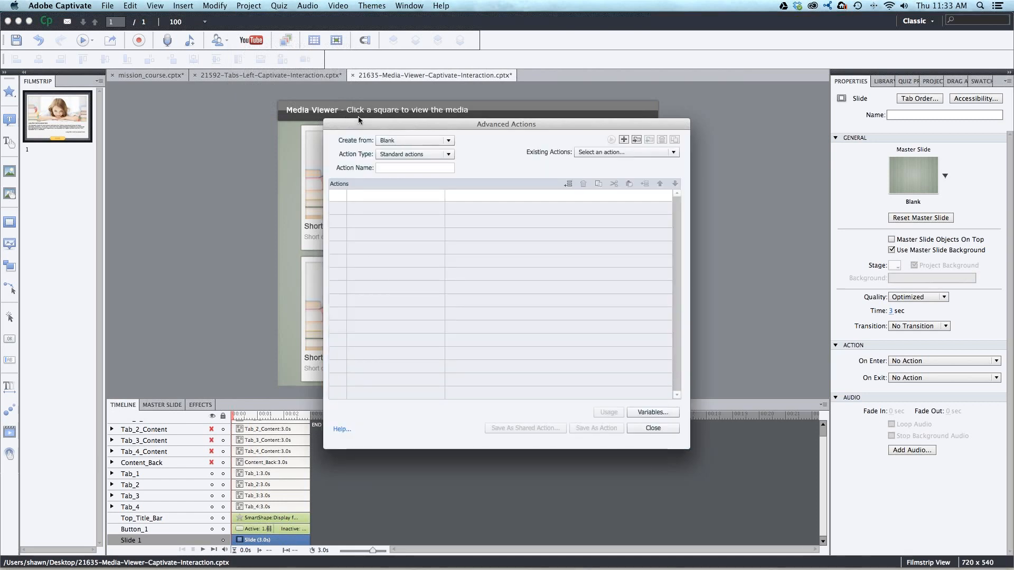
left_click(637, 156)
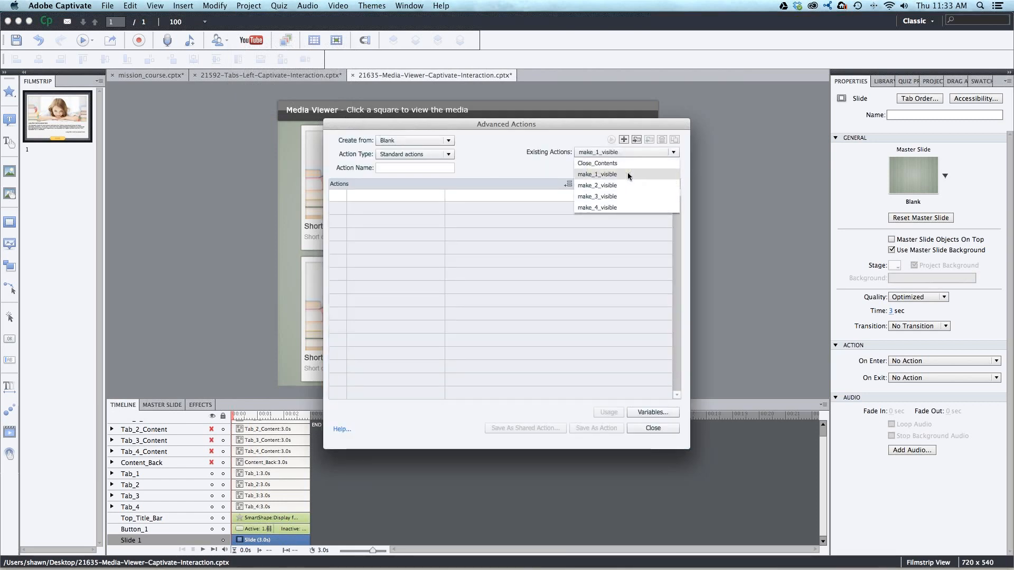
left_click(628, 176)
left_click(577, 156)
left_click(602, 185)
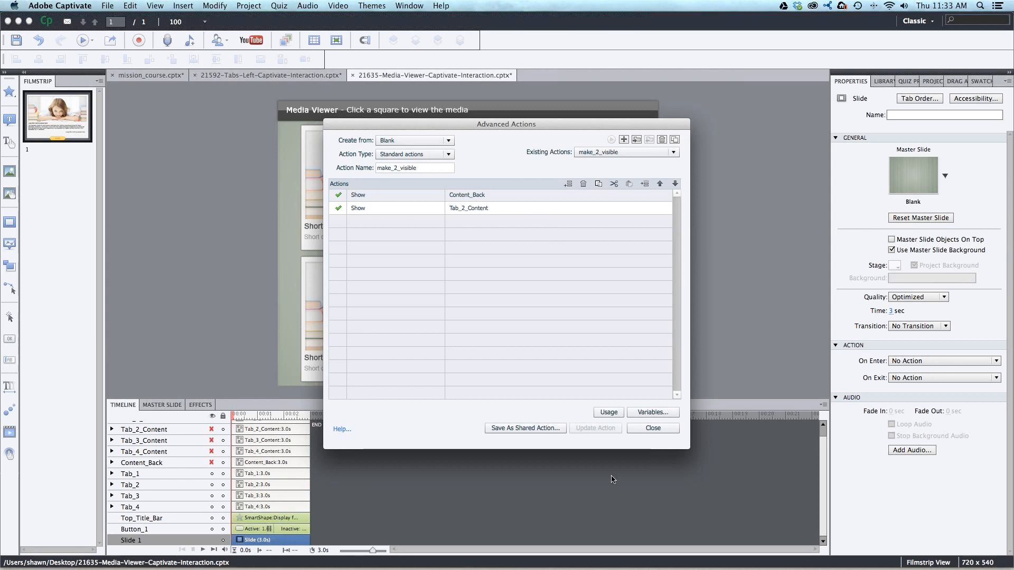
left_click(600, 152)
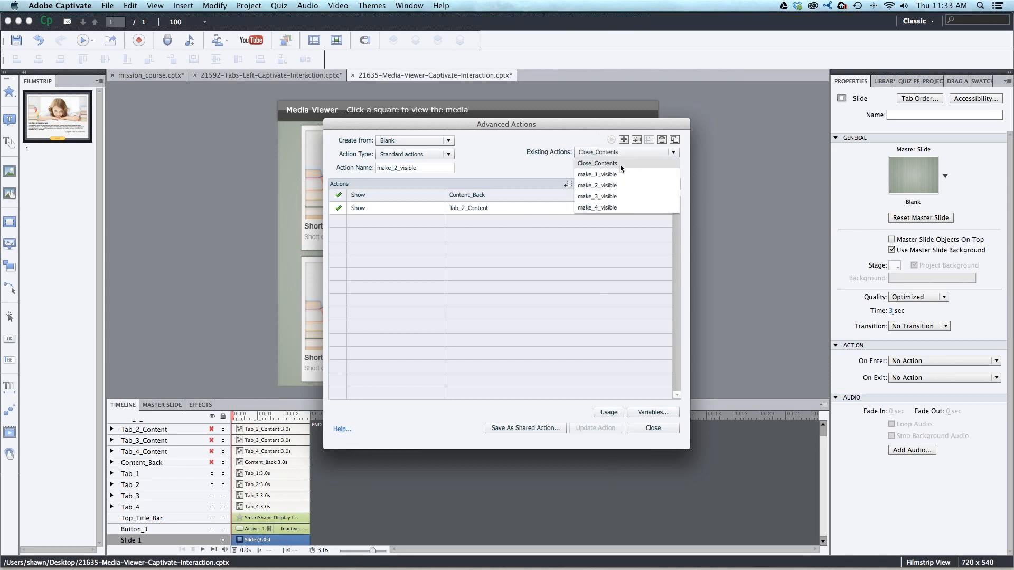
left_click(620, 164)
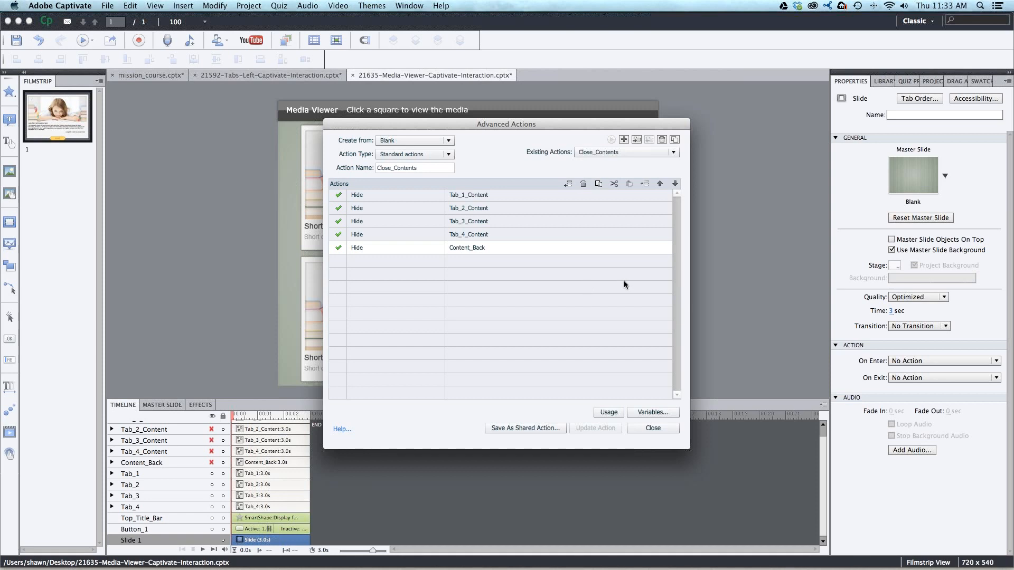
- Add a Disable action for Tab_1_Back to the end of the Close_Contents action
left_click(361, 266)
left_click(421, 261)
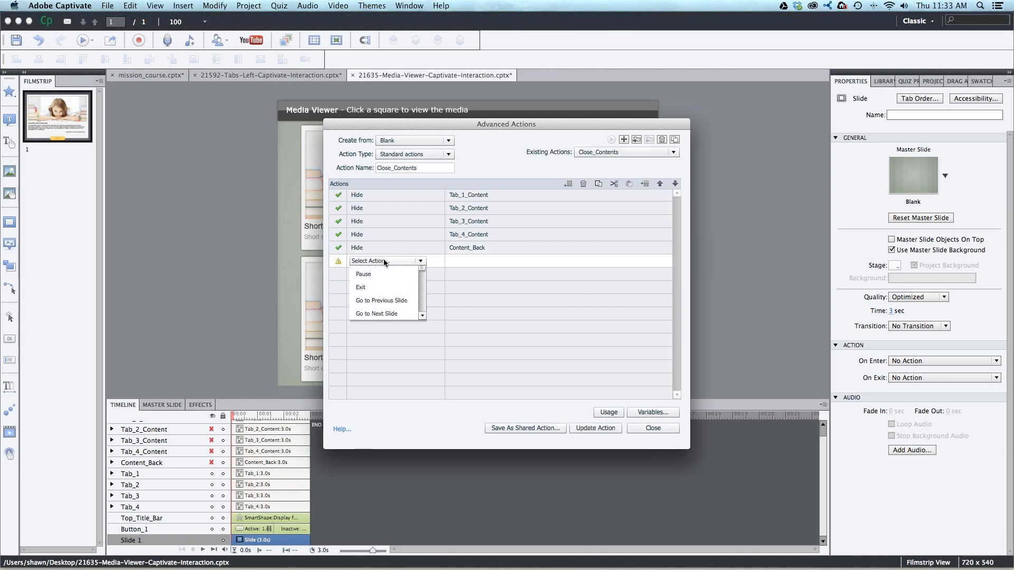
scroll(417, 296, "down", 4)
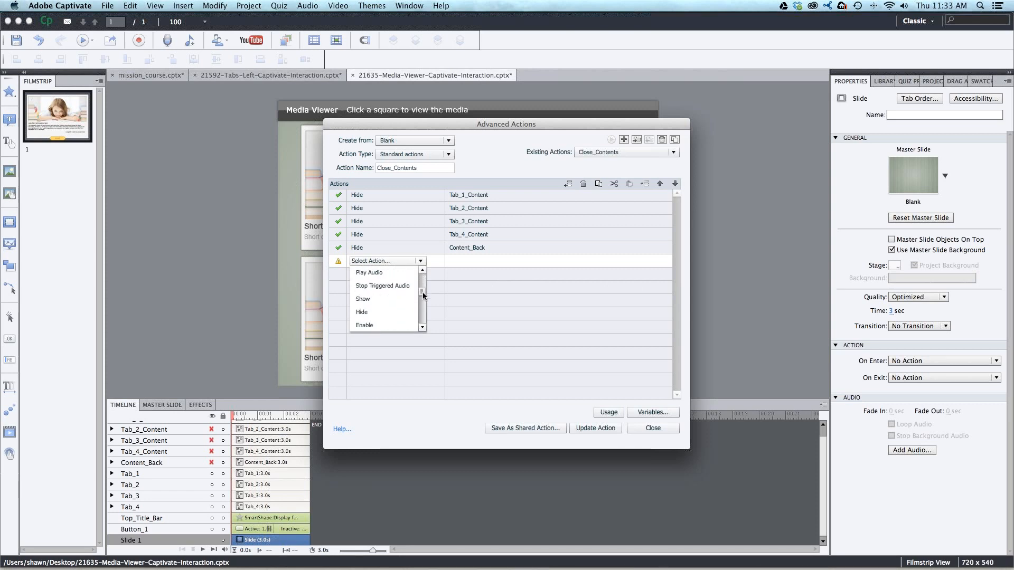
left_click(365, 285)
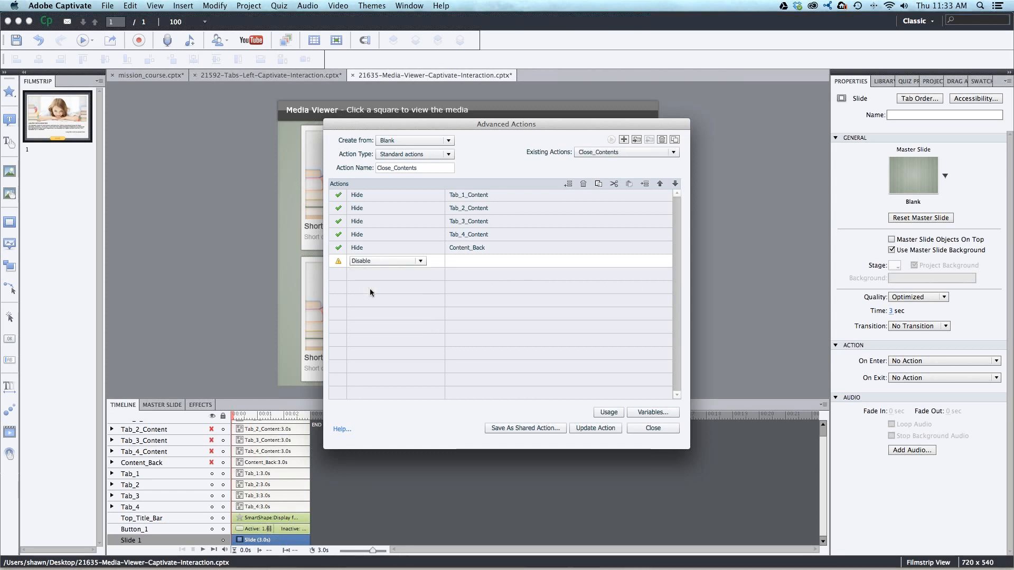
left_click(520, 261)
scroll(521, 290, "down", 1)
left_click(491, 295)
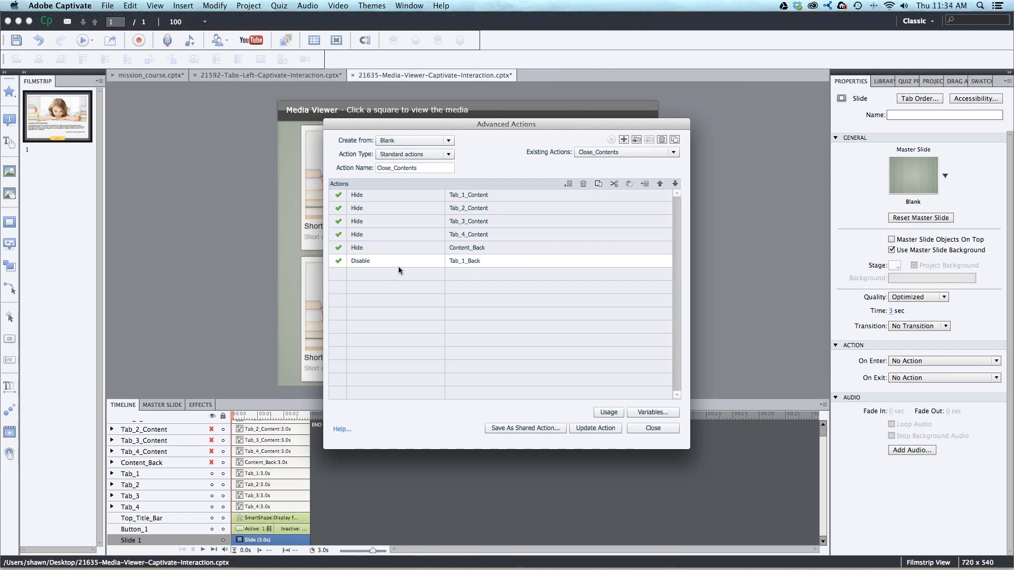
- Delete the Disable row for Tab_1_Back from Close_Contents and close the Advanced Actions dialog
left_click(583, 183)
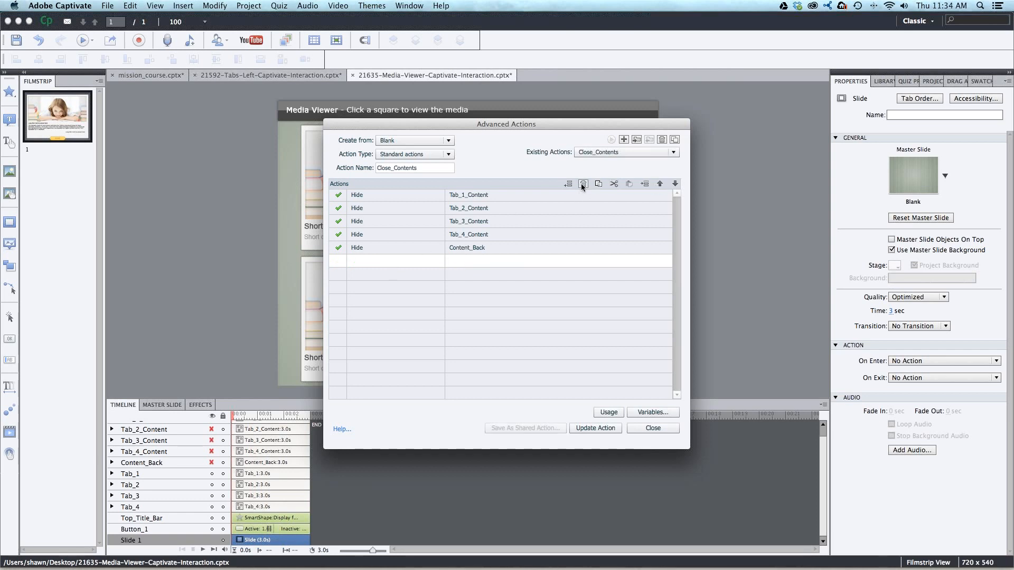
left_click(650, 427)
left_click(499, 302)
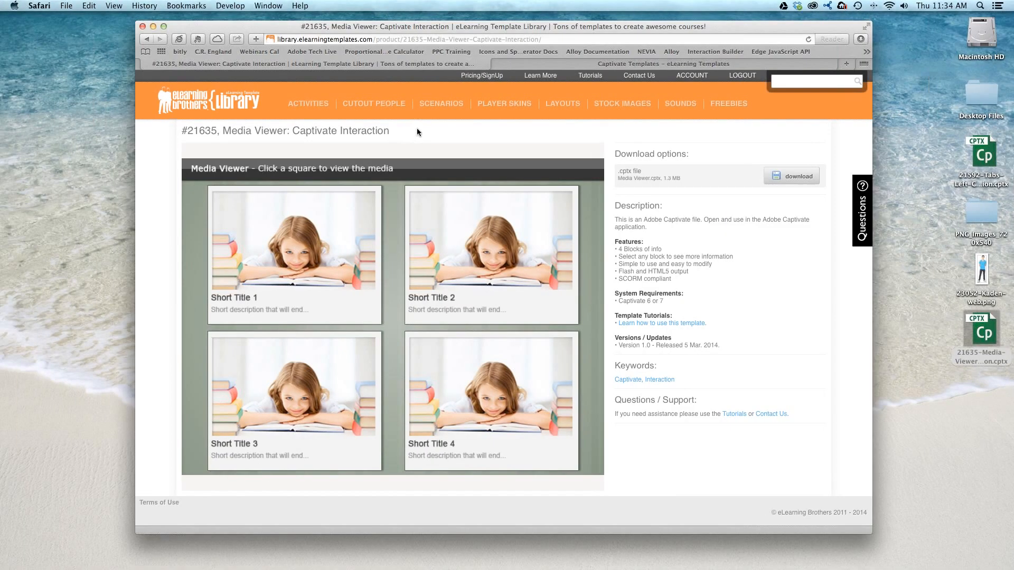
- Switch to Safari, list the library's Captivate Interactions, and look through the available template thumbnails
mouse_move(320, 108)
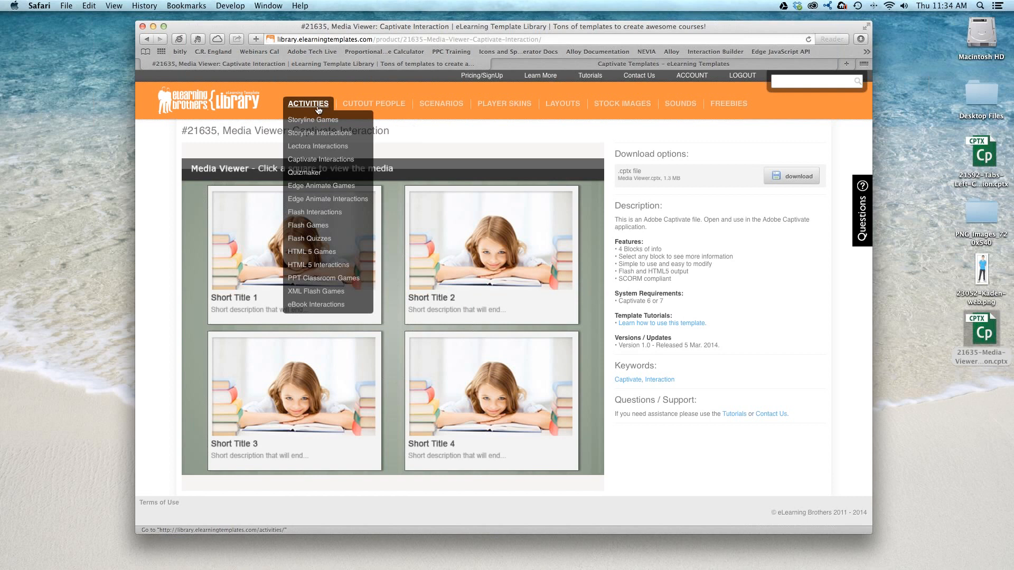
left_click(317, 160)
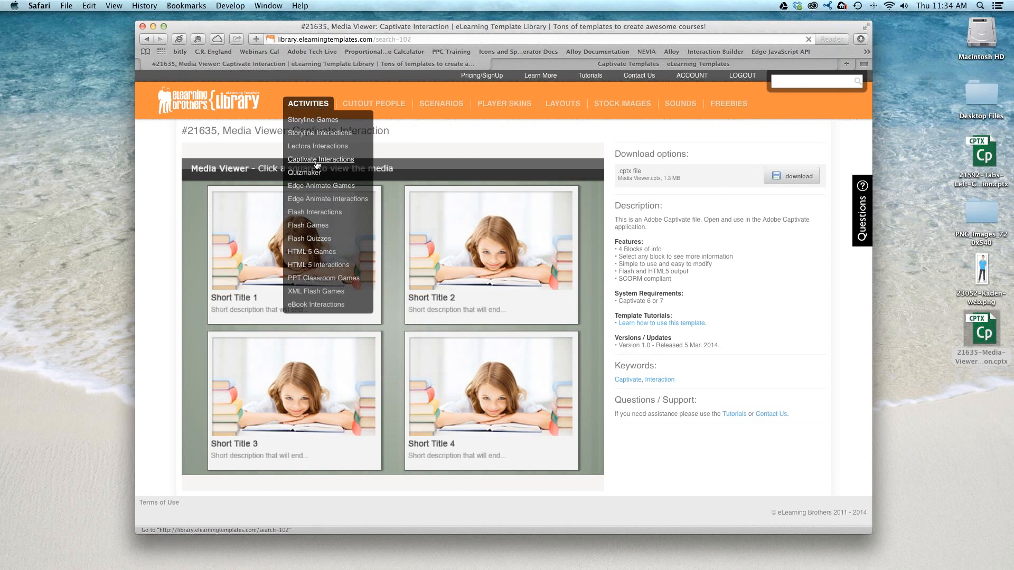
scroll(468, 224, "down", 12)
scroll(468, 224, "up", 12)
double_click(185, 132)
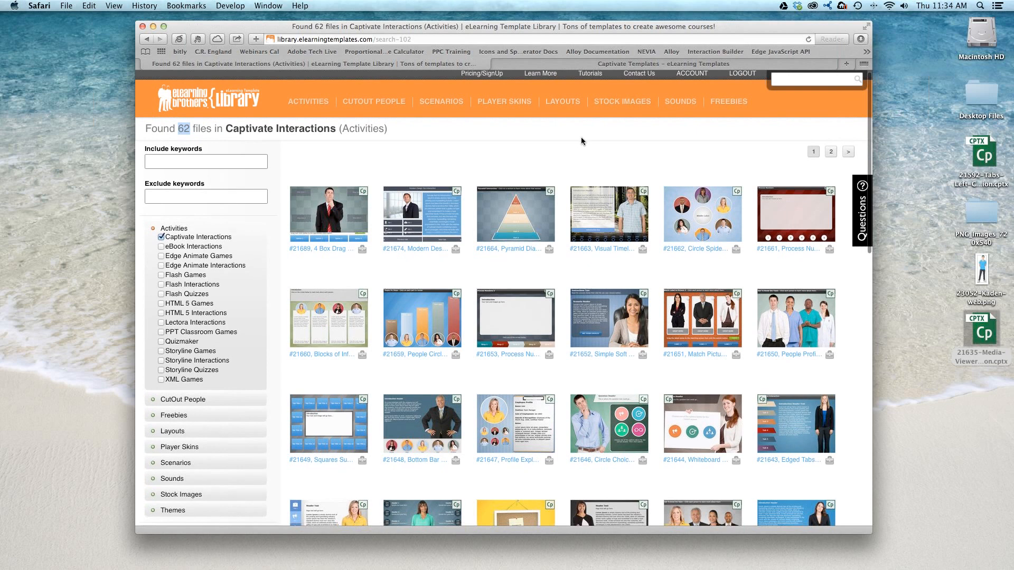
scroll(582, 138, "down", 3)
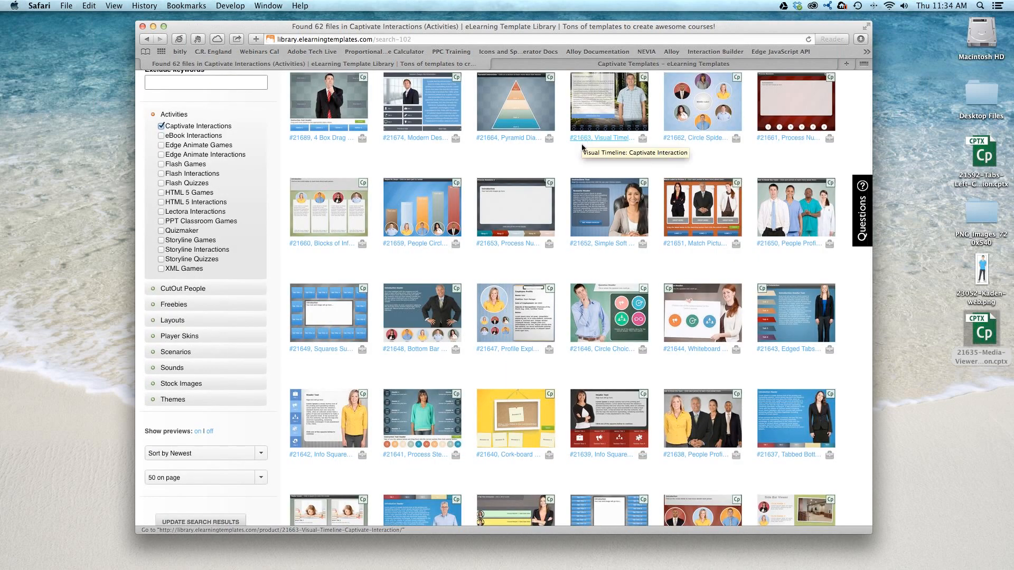
scroll(583, 147, "up", 3)
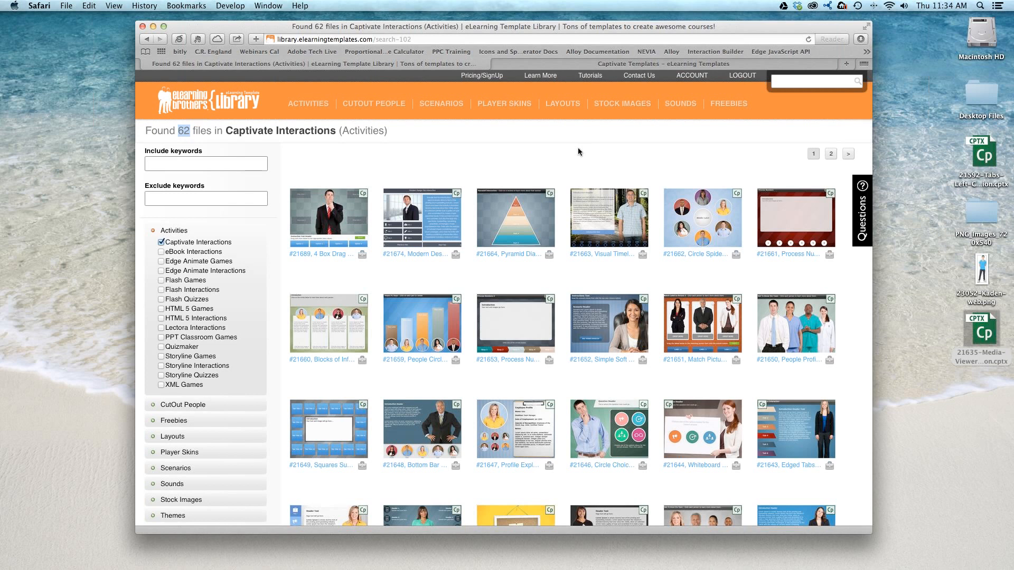
mouse_move(529, 212)
left_click(496, 194)
scroll(382, 154, "left", 10)
- List the library's Edge Animate Games and open the Board Game Adobe Edge Animate Game page
mouse_move(309, 104)
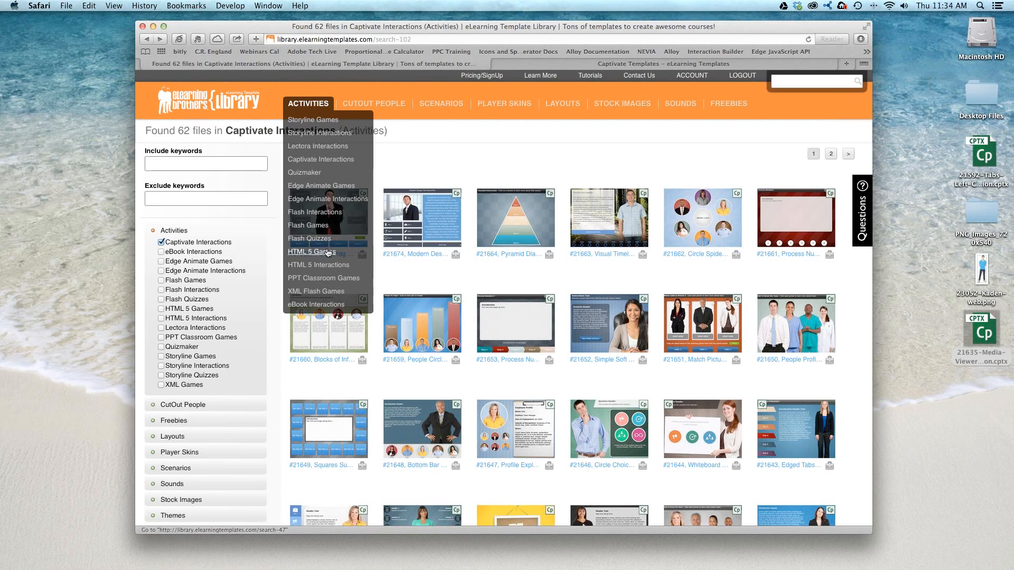
left_click(313, 186)
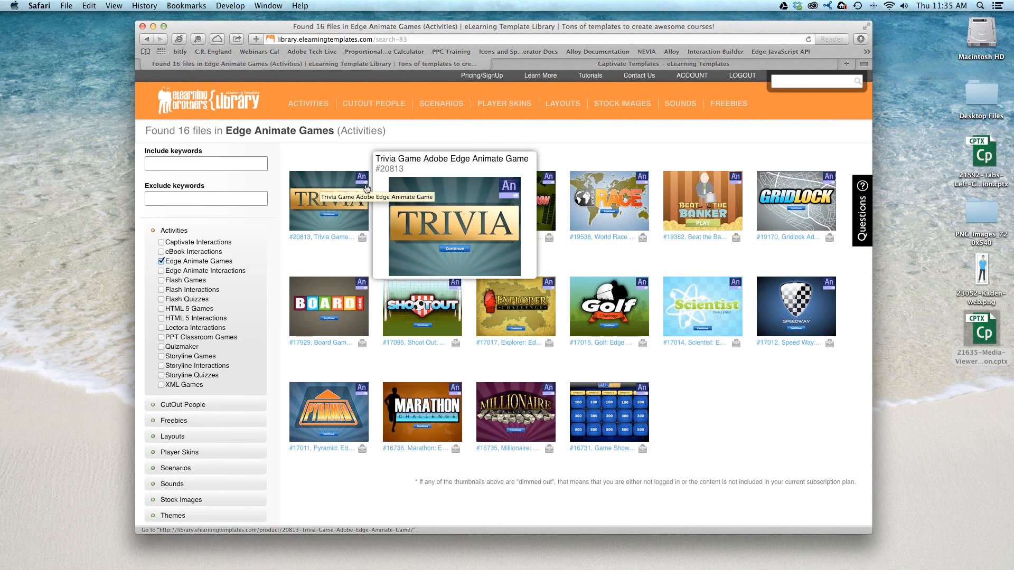
left_click(317, 305)
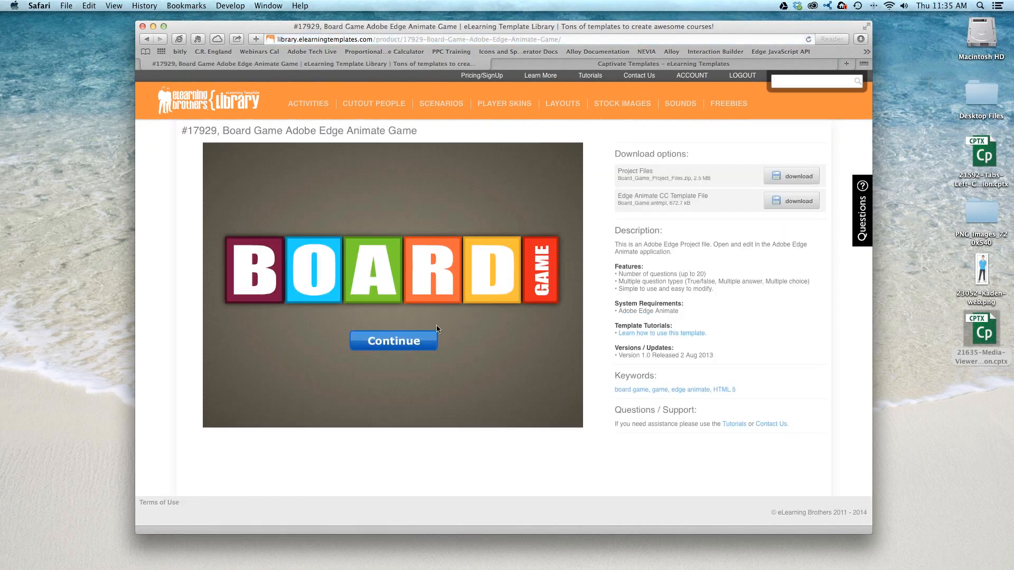
- Play the board game preview: roll the die and answer Question 1 with option B
left_click(411, 341)
left_click(443, 303)
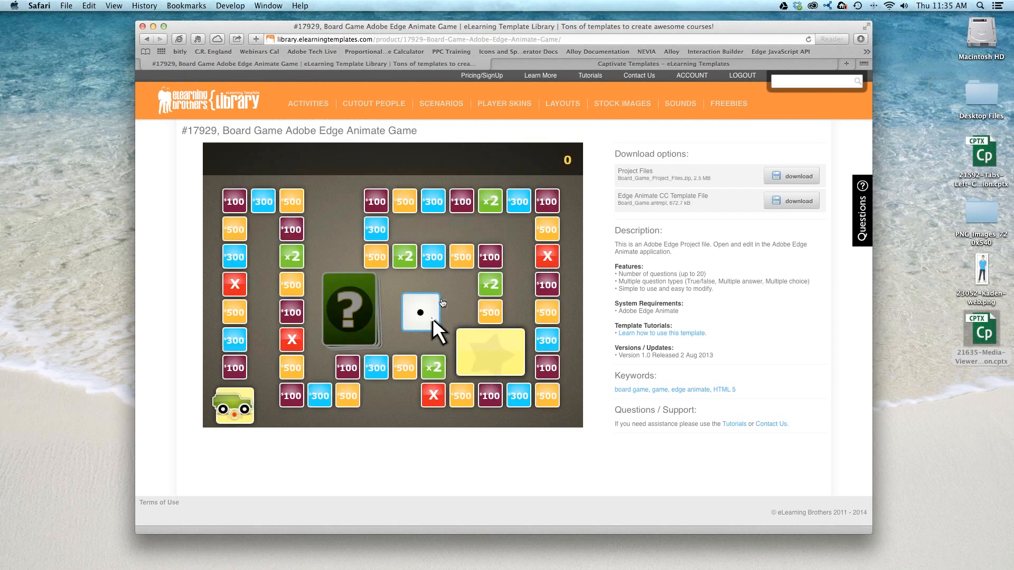
left_click(423, 306)
left_click(368, 327)
left_click_drag(238, 208, 287, 209)
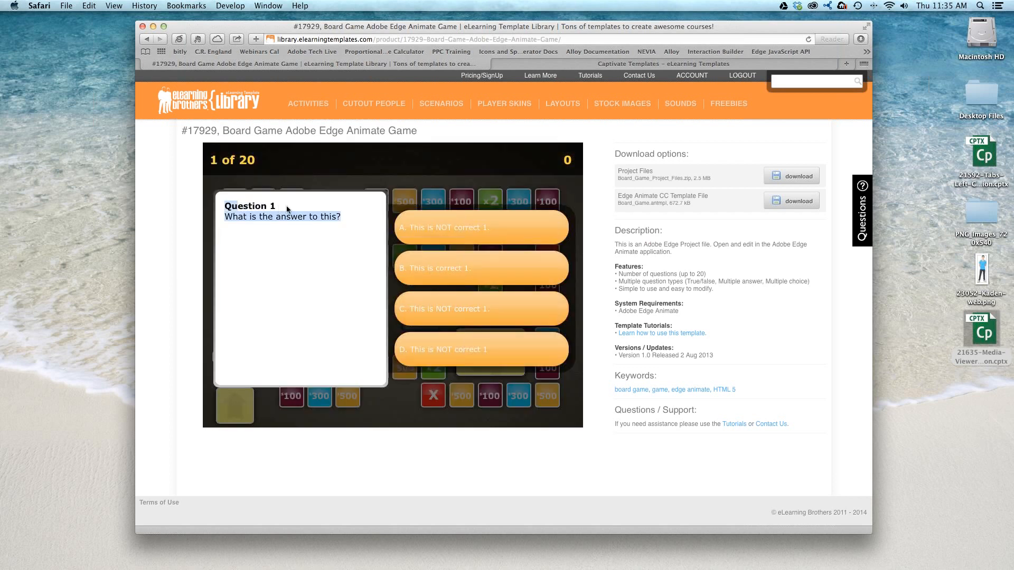
left_click(461, 277)
left_click(470, 389)
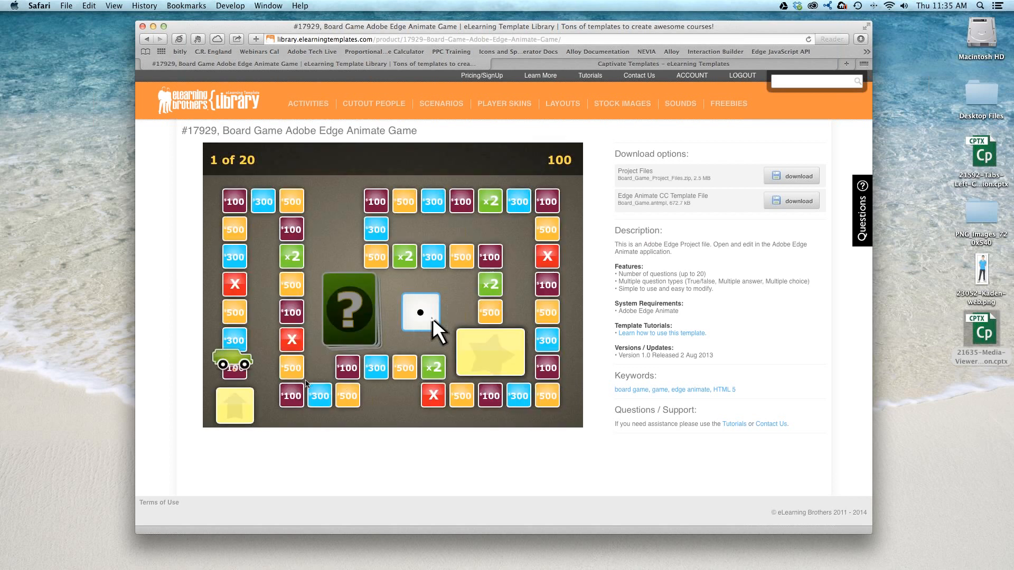
left_click(432, 317)
- Download the board game's Project Files and open index.an from the Board_Game_Project_Files folder in Edge Animate
left_click_drag(618, 170, 654, 170)
left_click(792, 176)
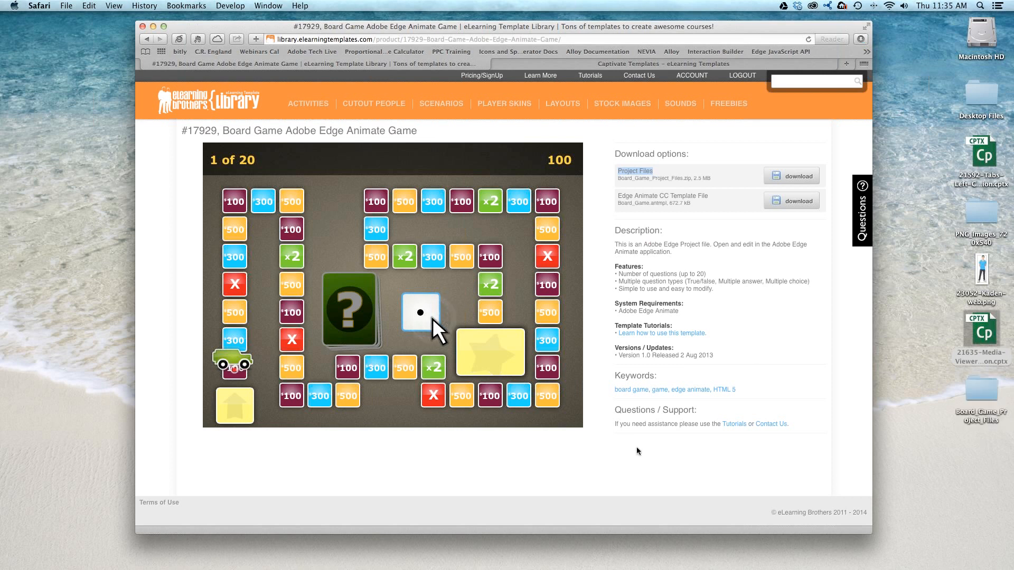
double_click(987, 387)
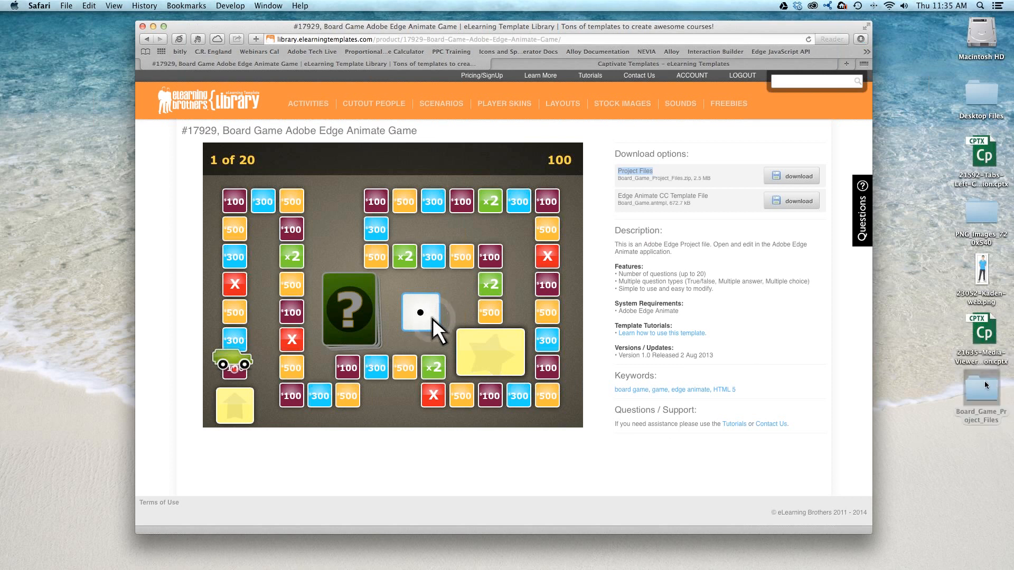
left_click_drag(559, 97, 777, 146)
left_click(665, 230)
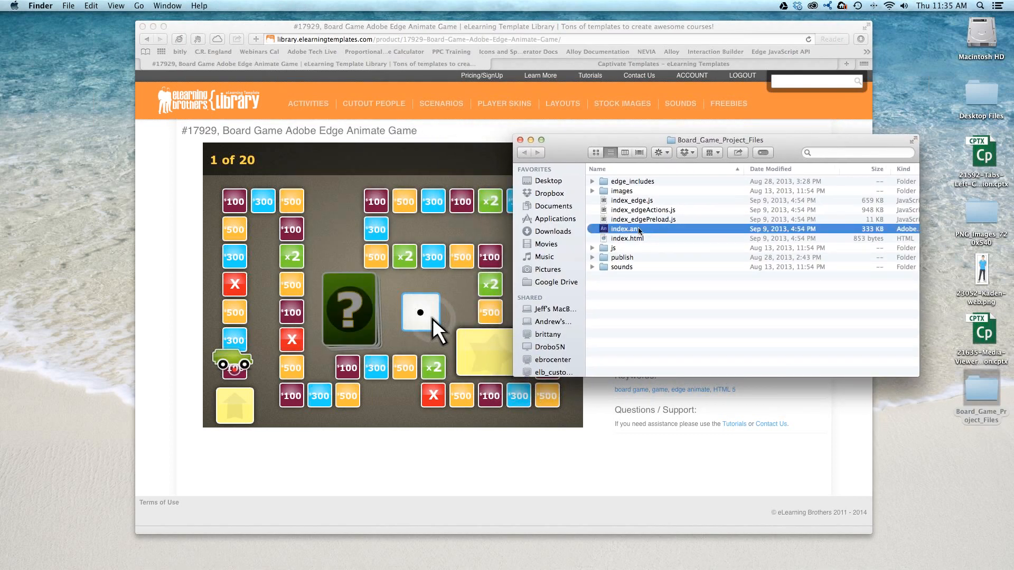
double_click(605, 229)
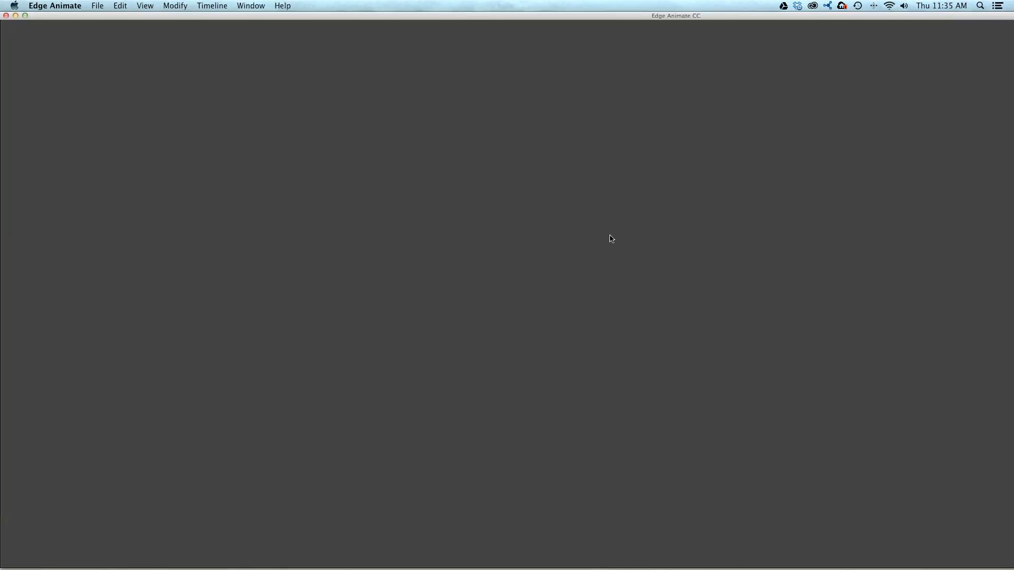
key("super+Tab")
key("space")
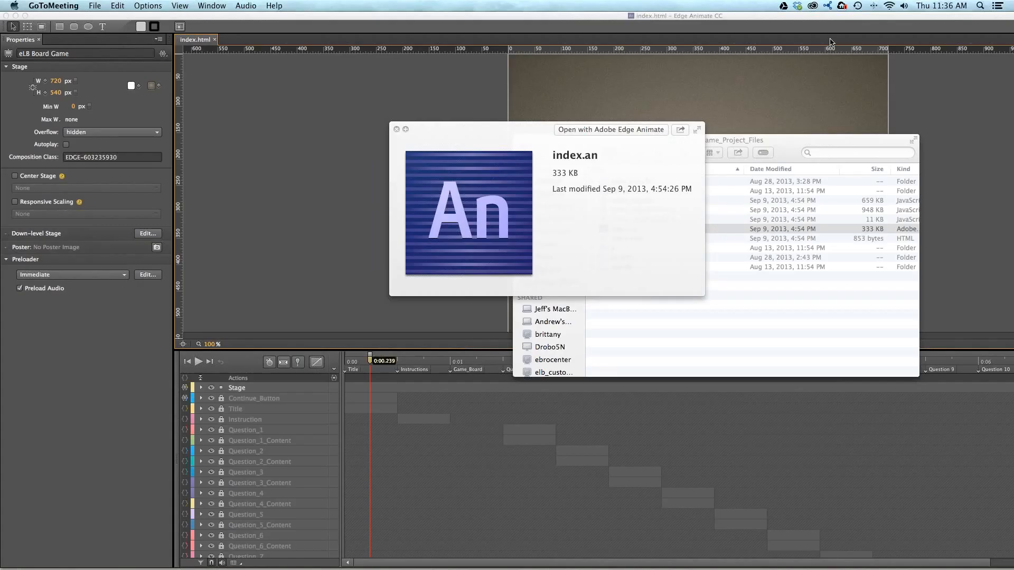
left_click(596, 246)
key("space")
left_click(725, 329)
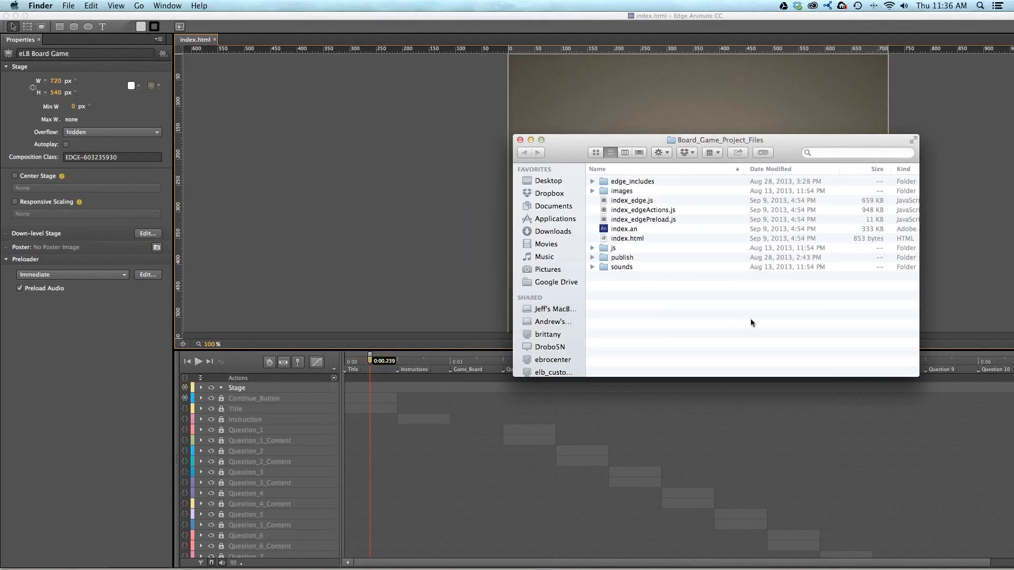
- Return to Edge Animate and view the Board Game title screen on the stage
left_click(494, 203)
scroll(494, 203, "up", 5)
scroll(498, 203, "right", 5)
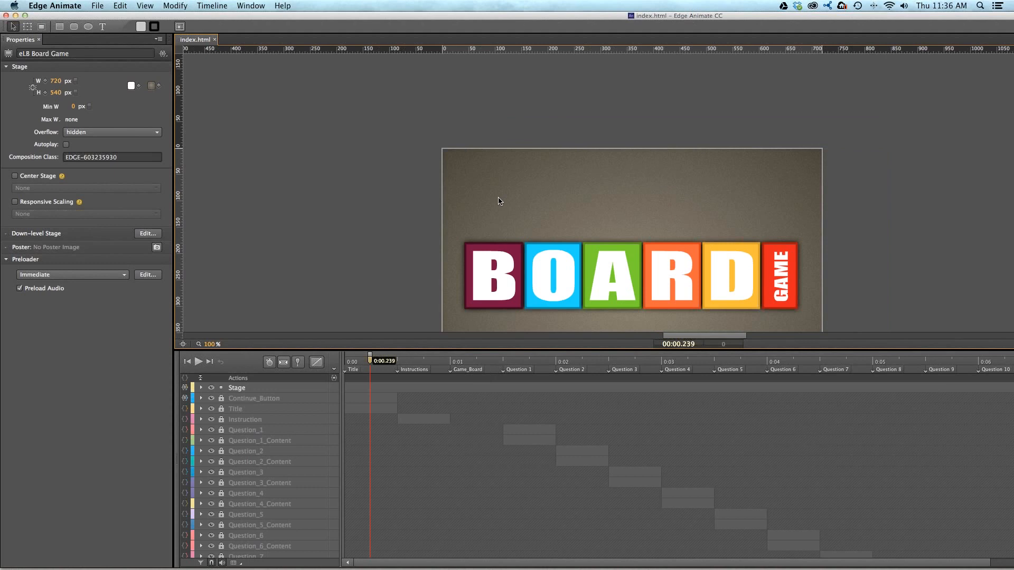
- Show the Instructions screen on the stage and look through the timeline labels for the game board and the numbered questions
scroll(501, 200, "down", 4)
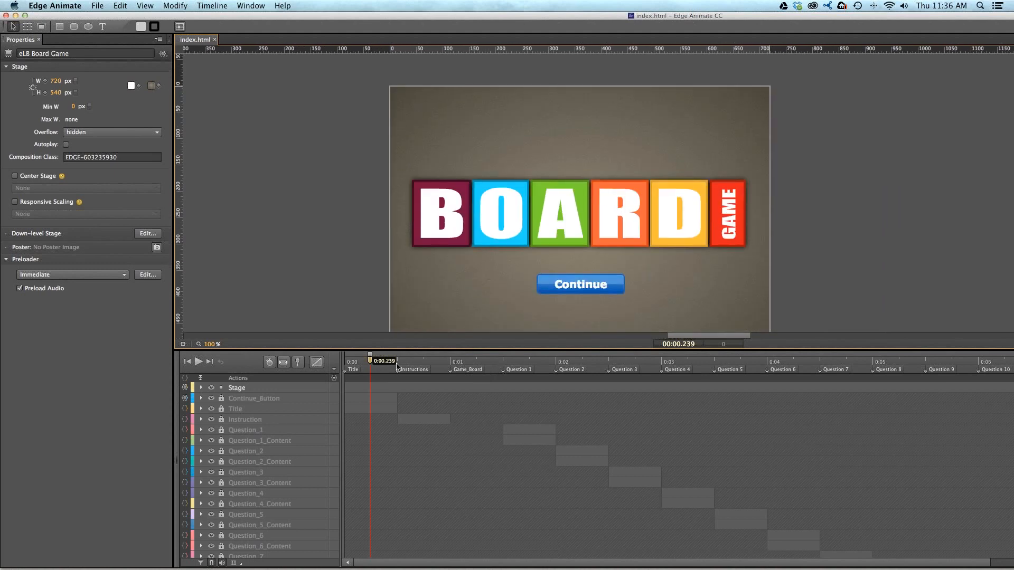
left_click(420, 361)
left_click(412, 370)
left_click(471, 370)
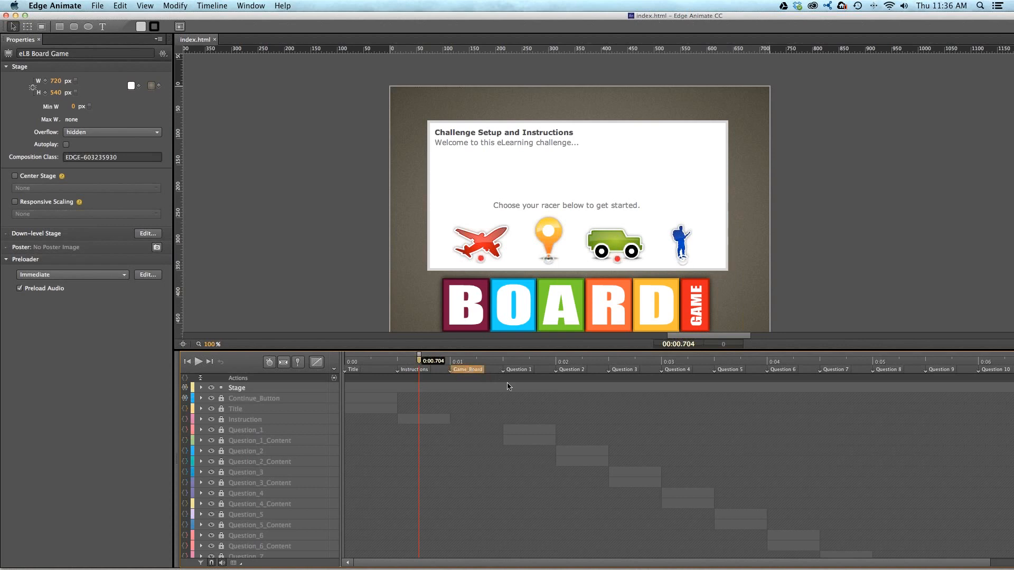
left_click(528, 370)
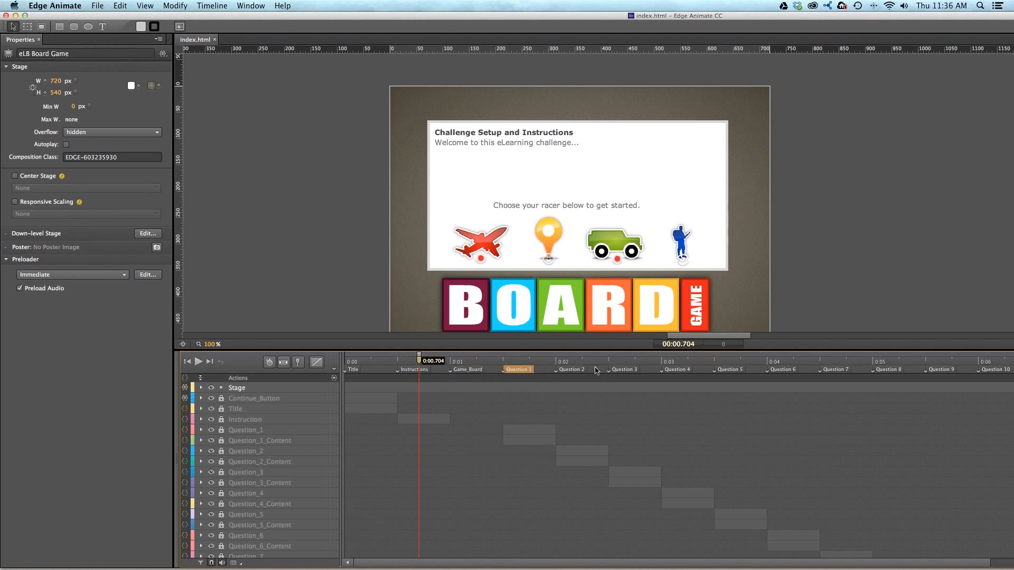
scroll(939, 400, "right", 10)
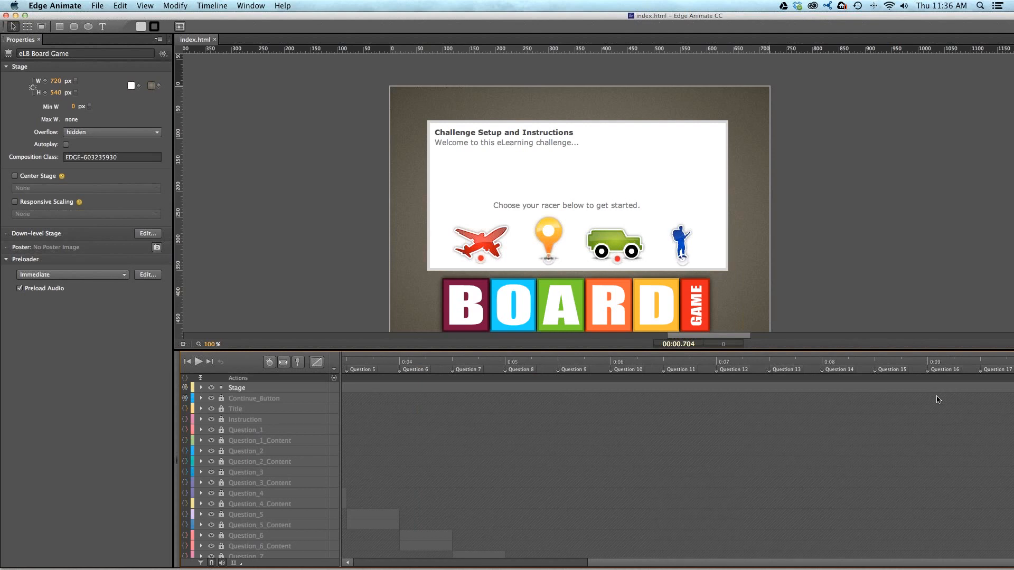
scroll(914, 388, "left", 10)
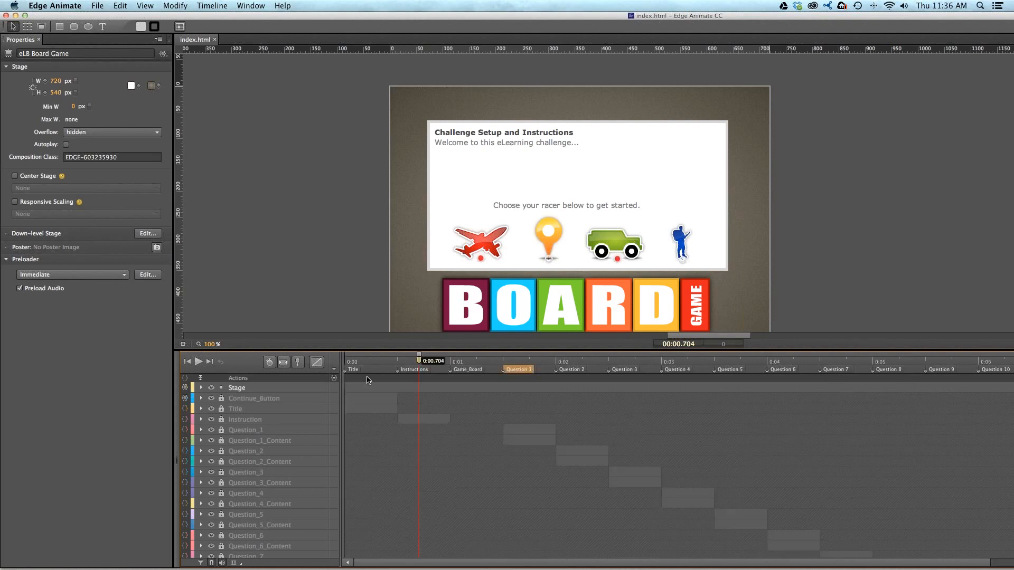
- Scrub the timeline to view the Game_Board, Title, Question 1 and Instructions screens on the stage
left_click(477, 363)
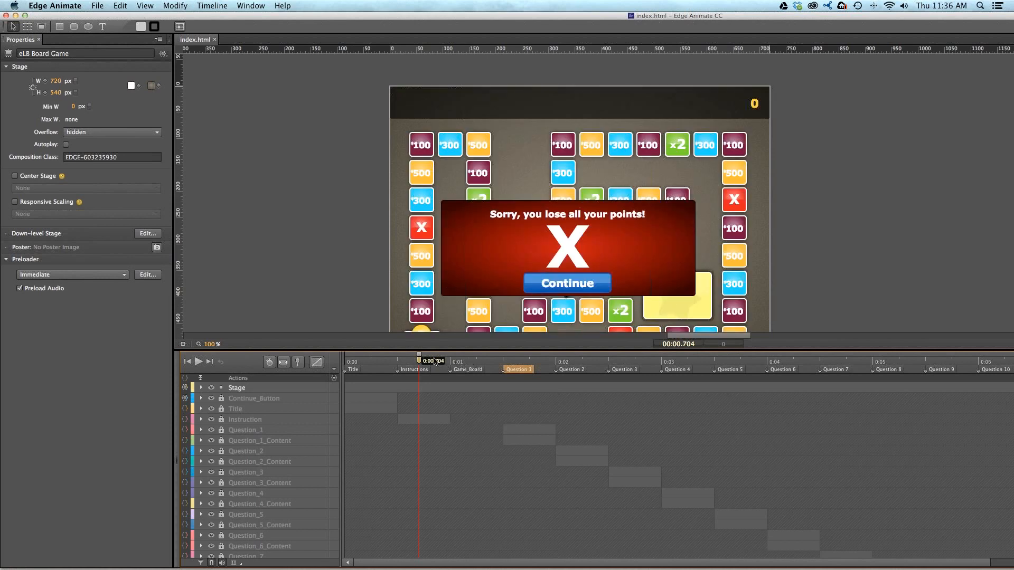
left_click(389, 363)
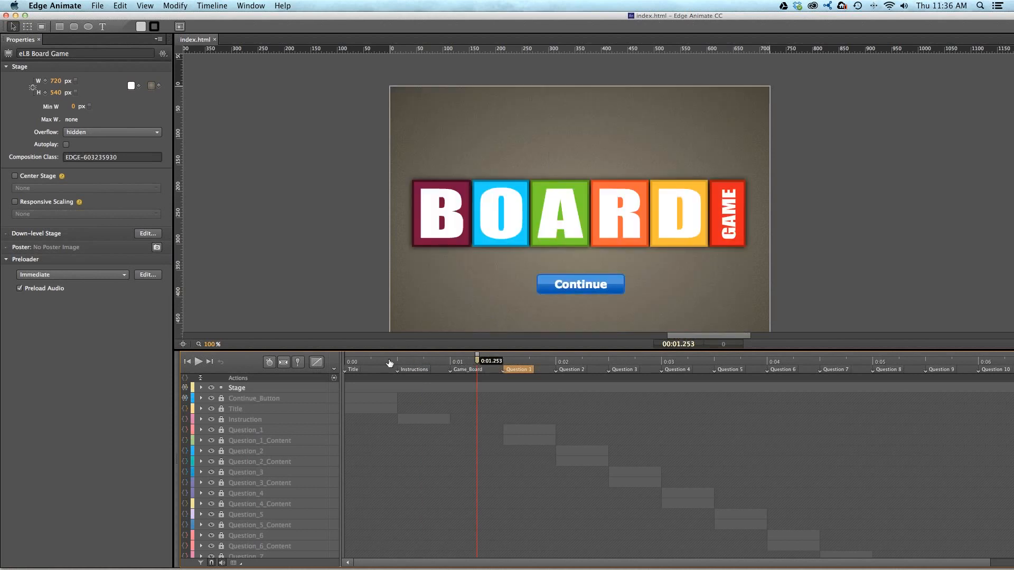
left_click(583, 362)
left_click(545, 362)
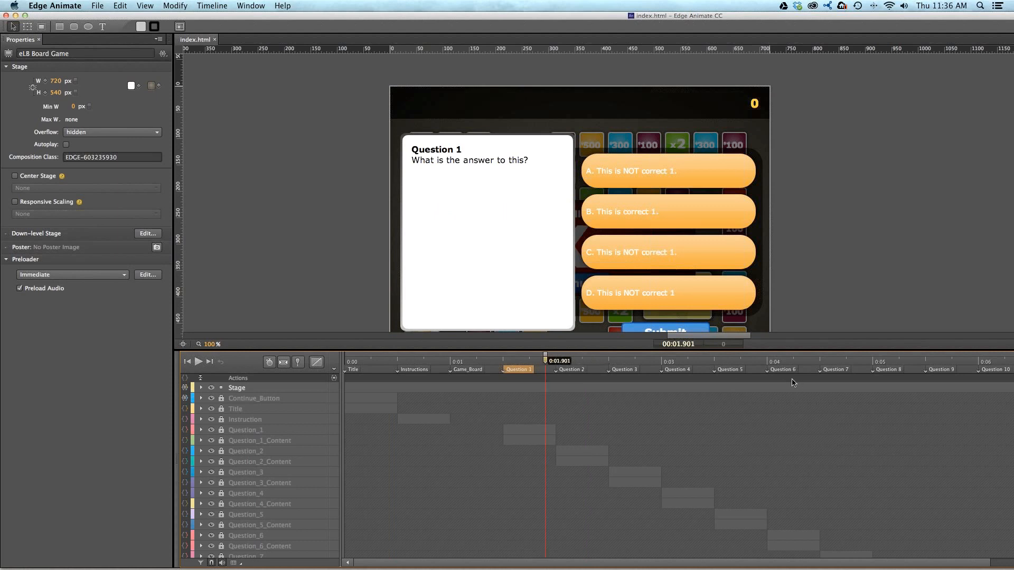
left_click(520, 162)
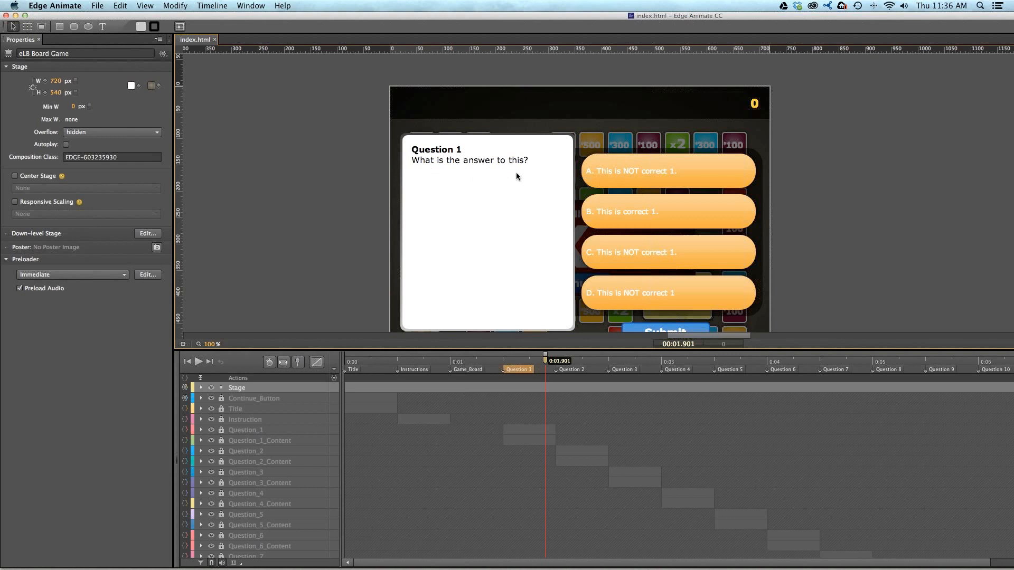
left_click(434, 361)
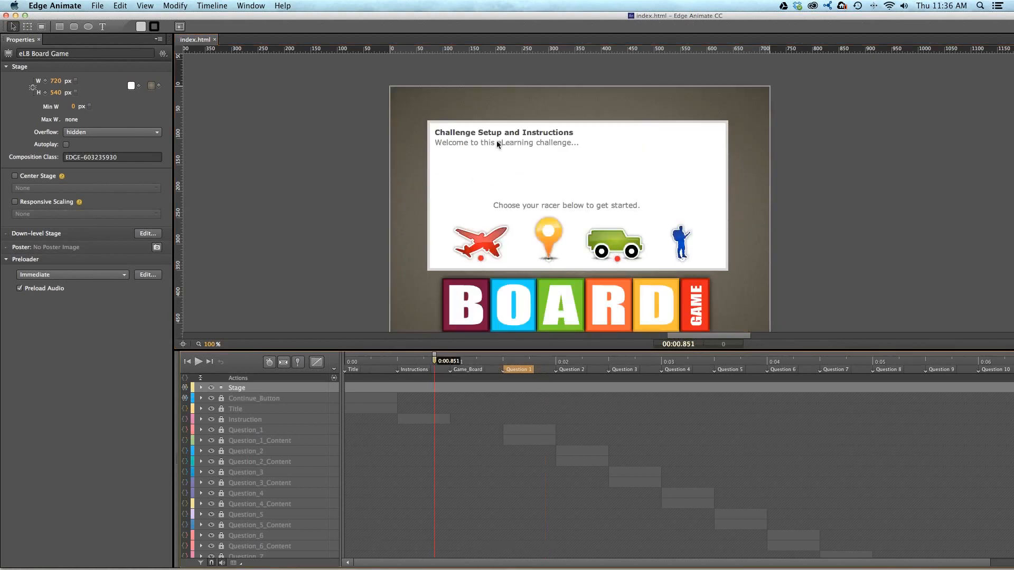
- Unlock the timeline layers from Continue_Button through Question_2
left_click(221, 399)
left_click_drag(222, 409, 222, 453)
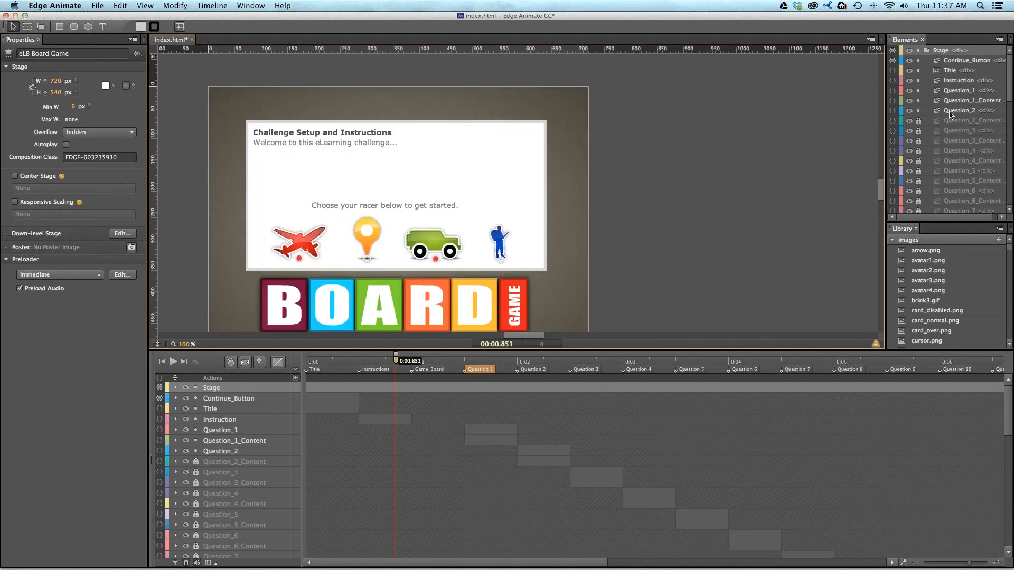
- Open the Question_01 symbol from the library and replace its question text with "What color is the sky?"
left_click(894, 241)
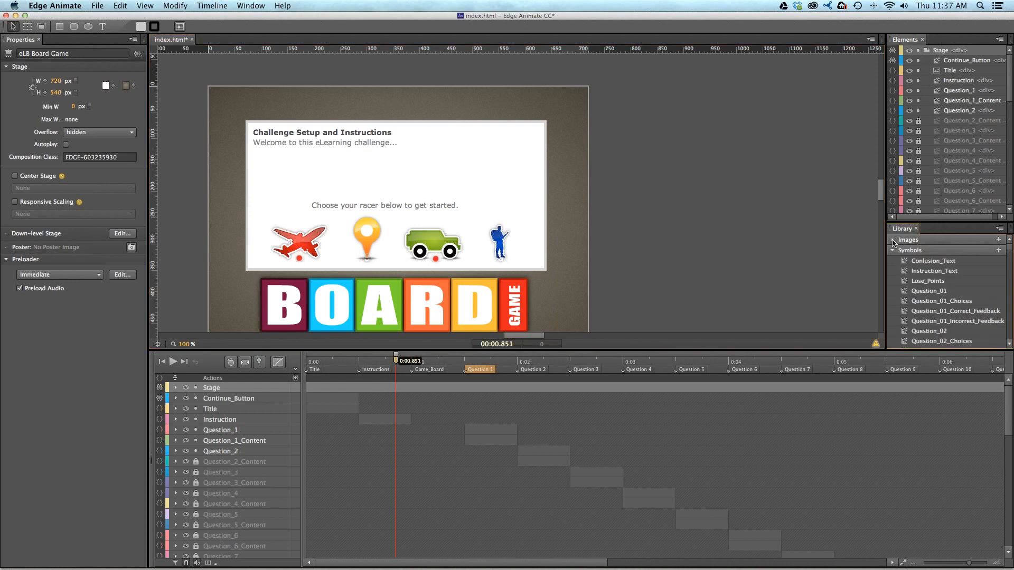
double_click(905, 292)
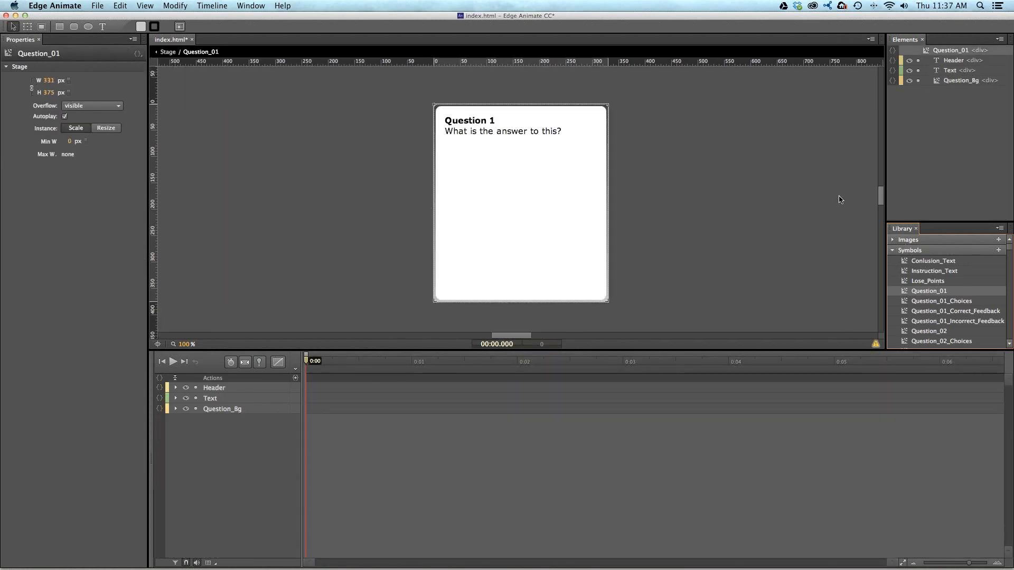
left_click(523, 133)
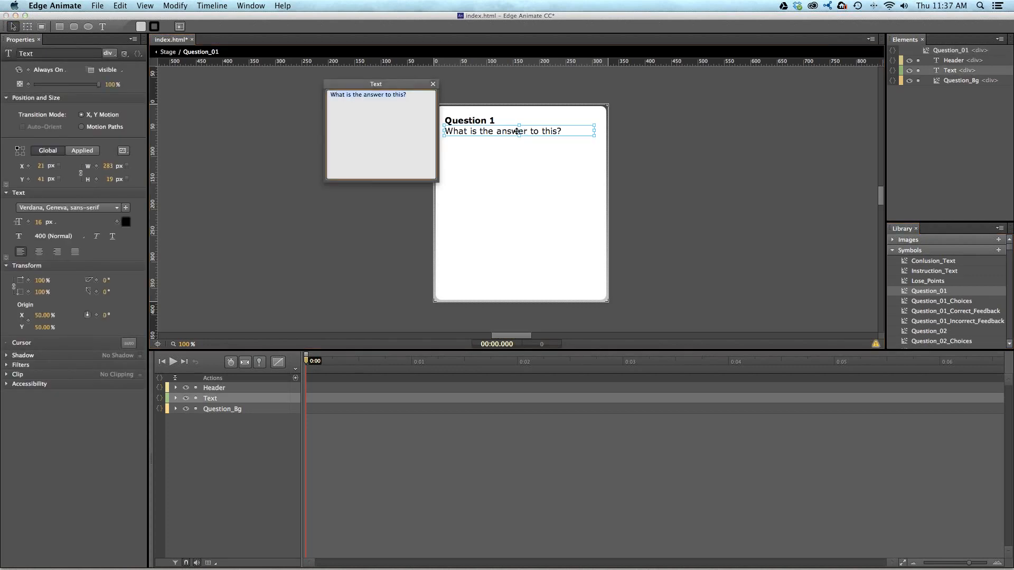
double_click(461, 130)
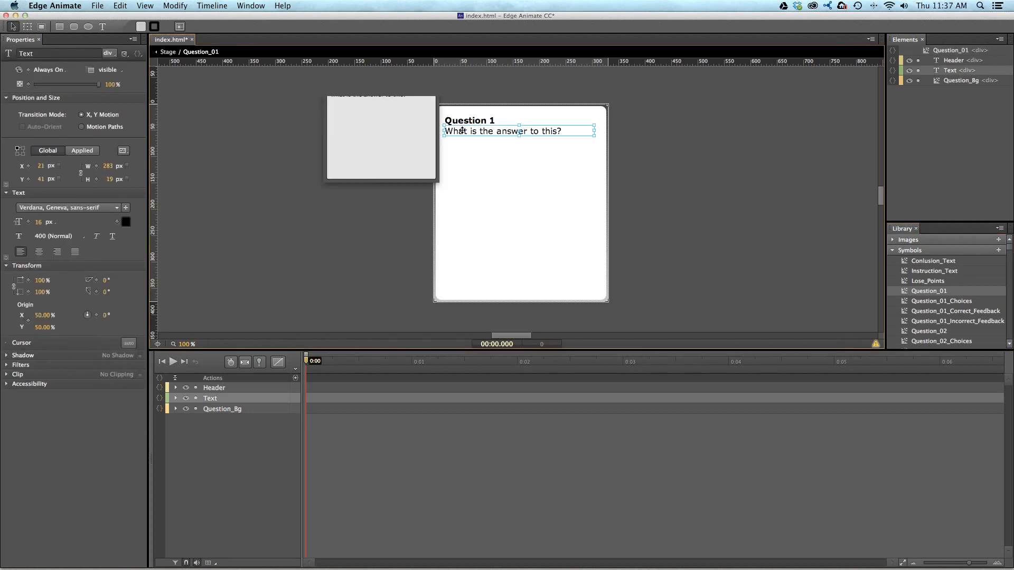
type("What colo")
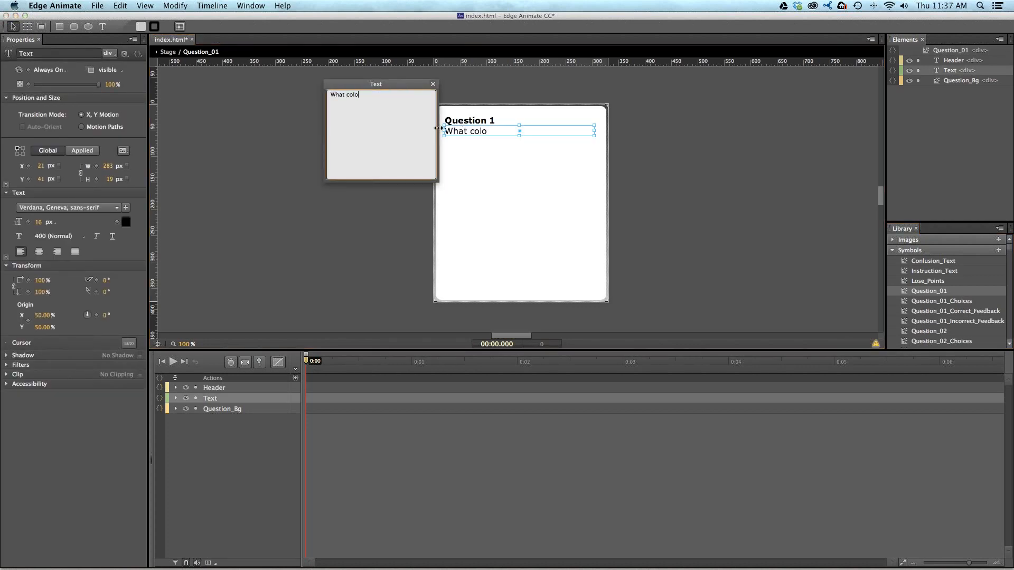
type("r is the sky")
left_click(370, 252)
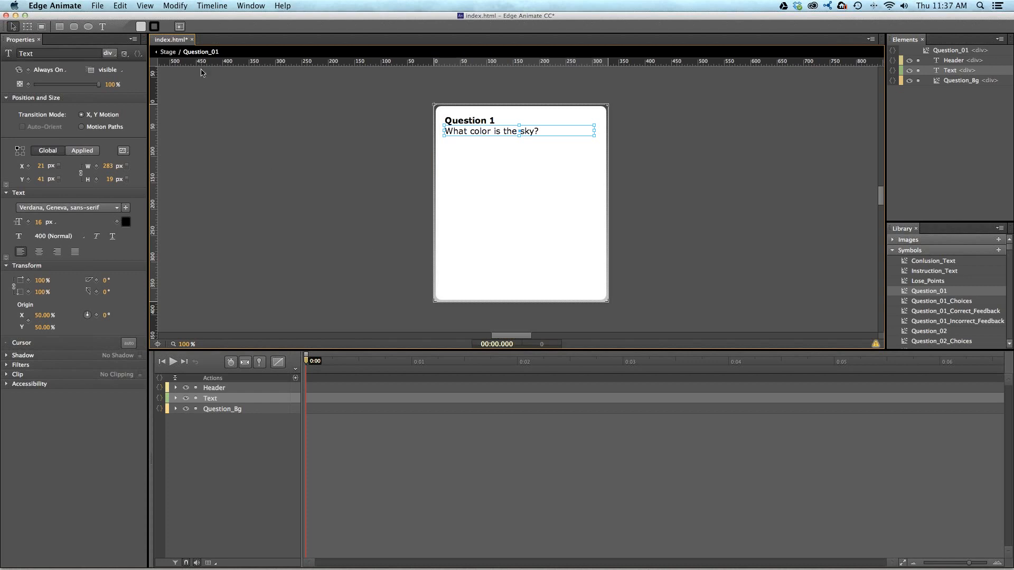
- Open the Question_01_Choices symbol, change the text of answer A to "Blue" and return to the choices symbol
left_click(948, 304)
double_click(907, 306)
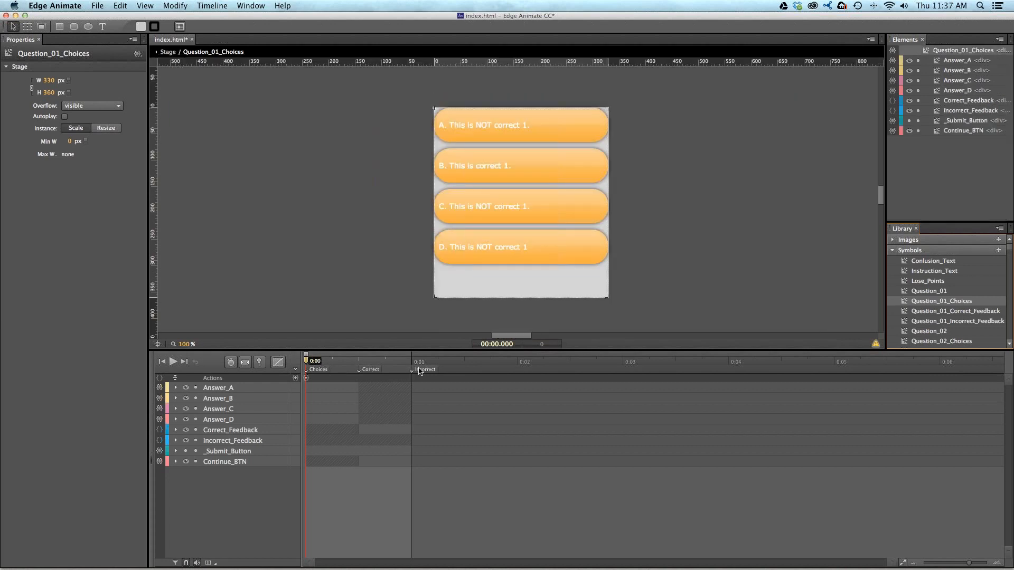
left_click(393, 388)
key("space")
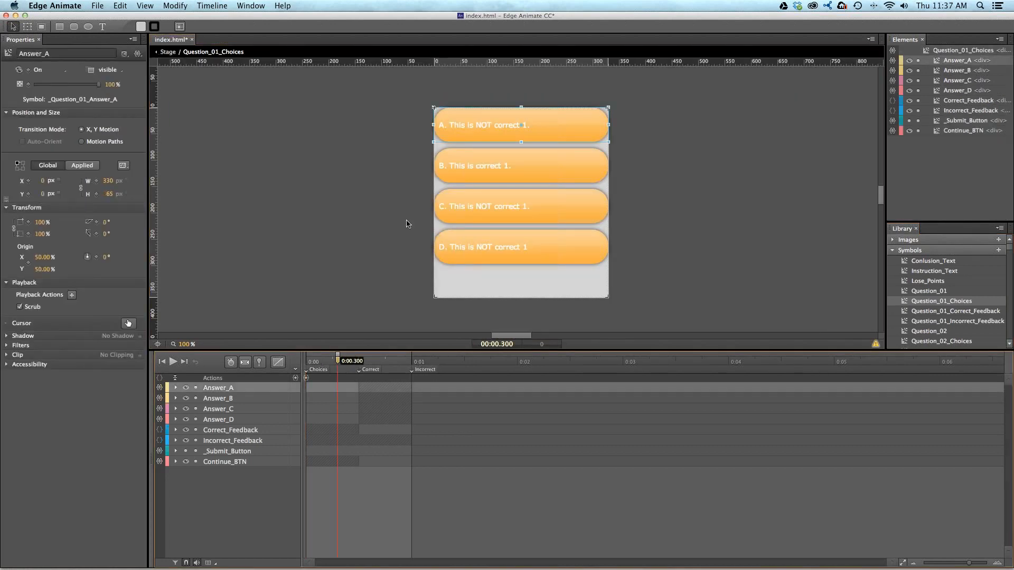
double_click(480, 126)
double_click(496, 125)
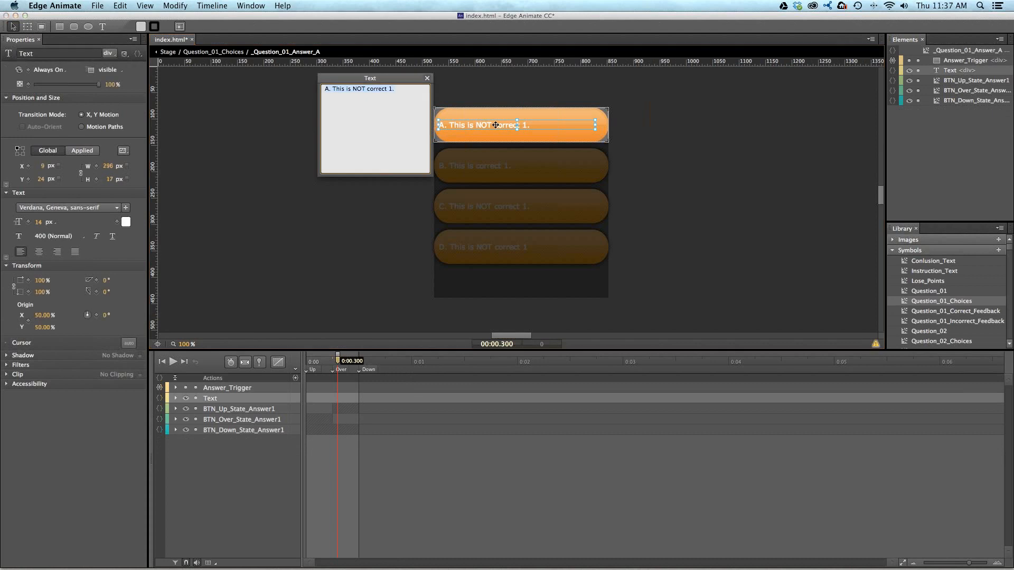
type("Blue")
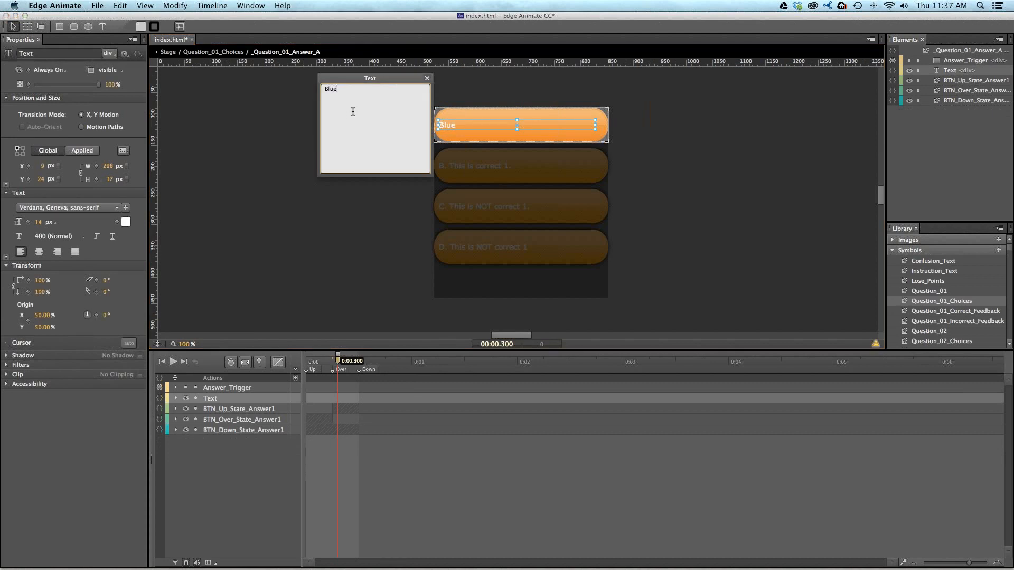
left_click(349, 187)
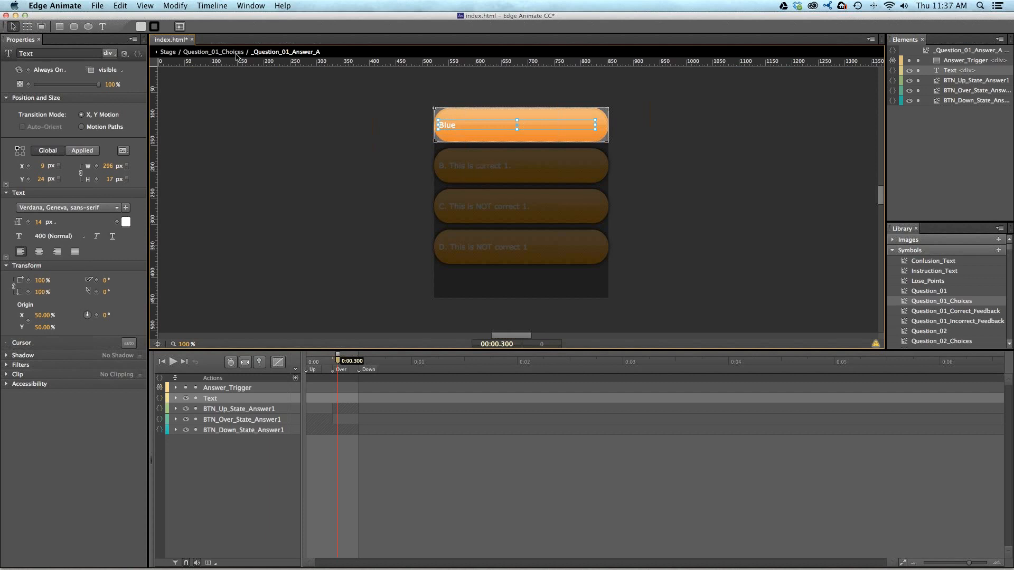
left_click(209, 52)
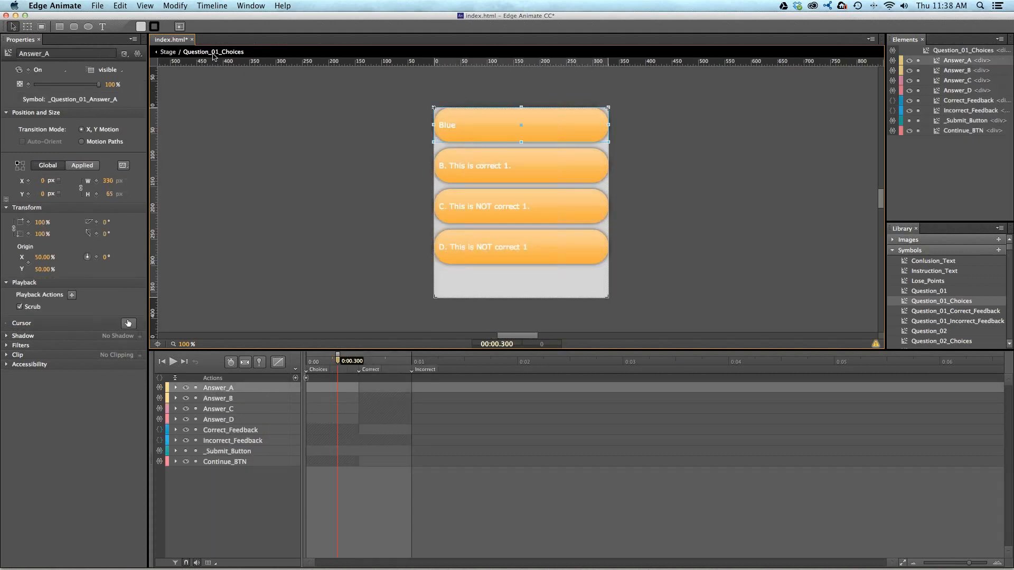
- Examine the creationComplete code of Question_01_Choices, where variables mark each answer as correct or incorrect, and close it
left_click(257, 106)
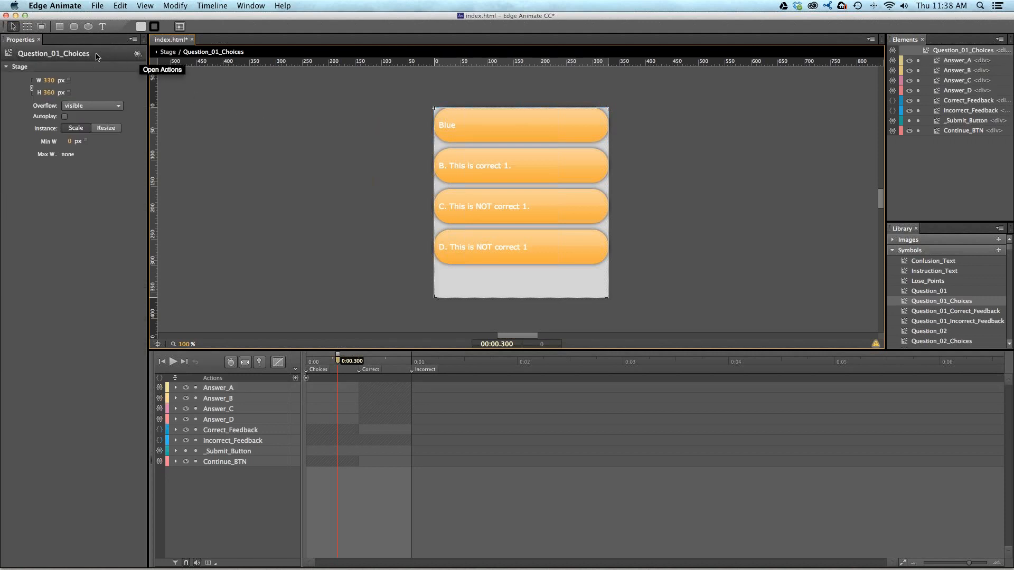
left_click(137, 55)
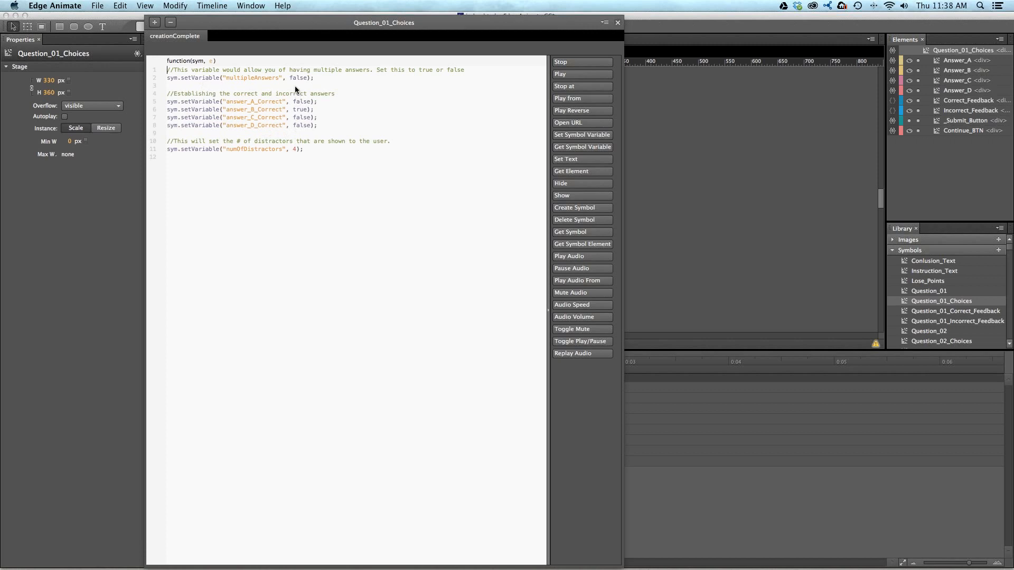
left_click(302, 110)
double_click(299, 110)
double_click(302, 101)
left_click(302, 118)
left_click(618, 23)
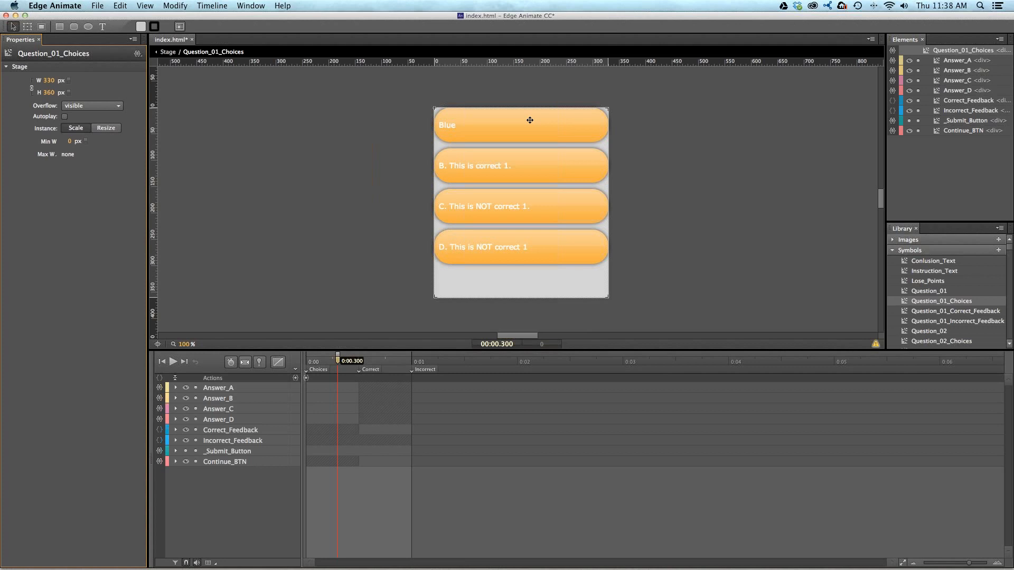
- Publish the board game composition
left_click(165, 52)
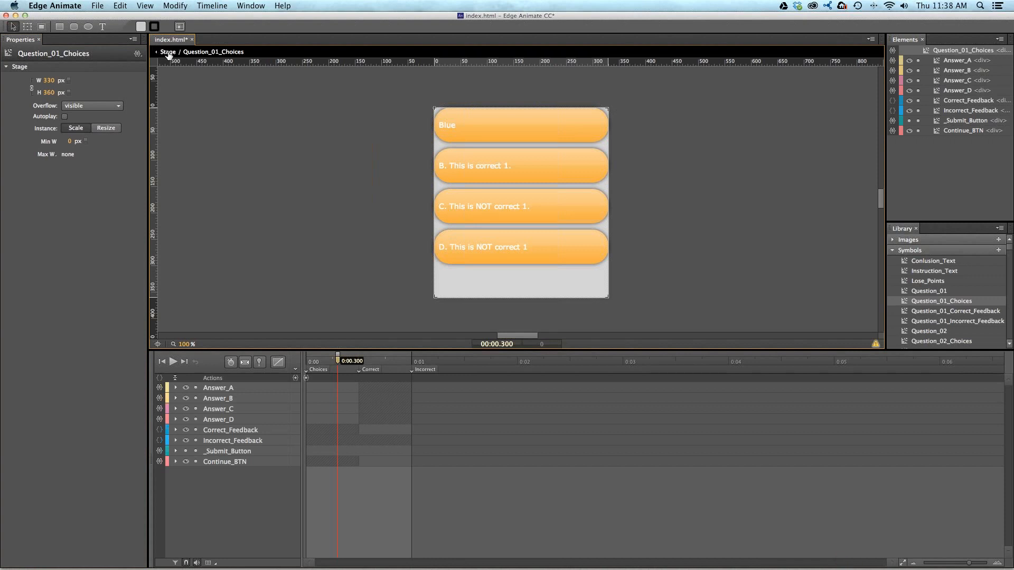
left_click(101, 6)
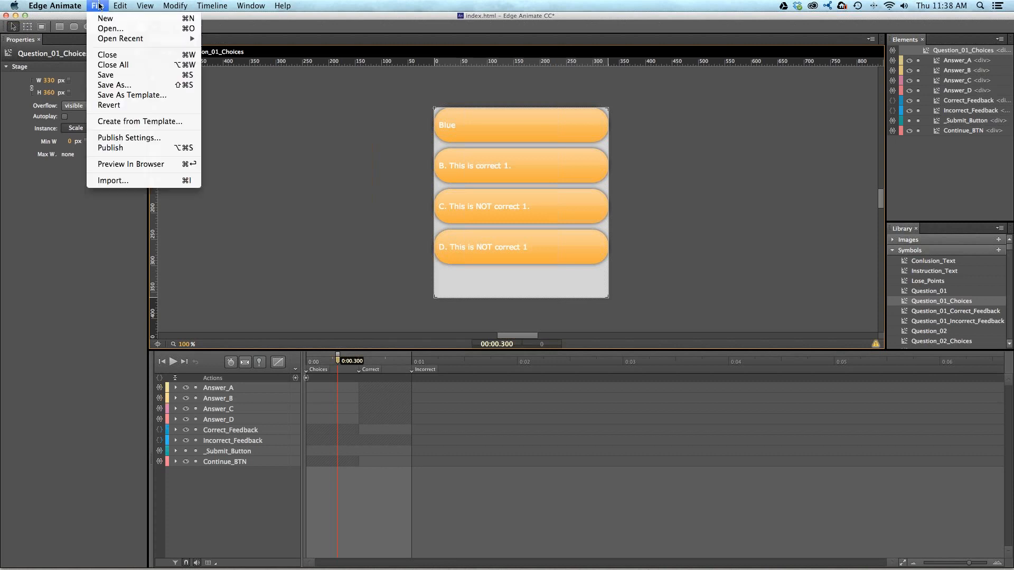
left_click(114, 148)
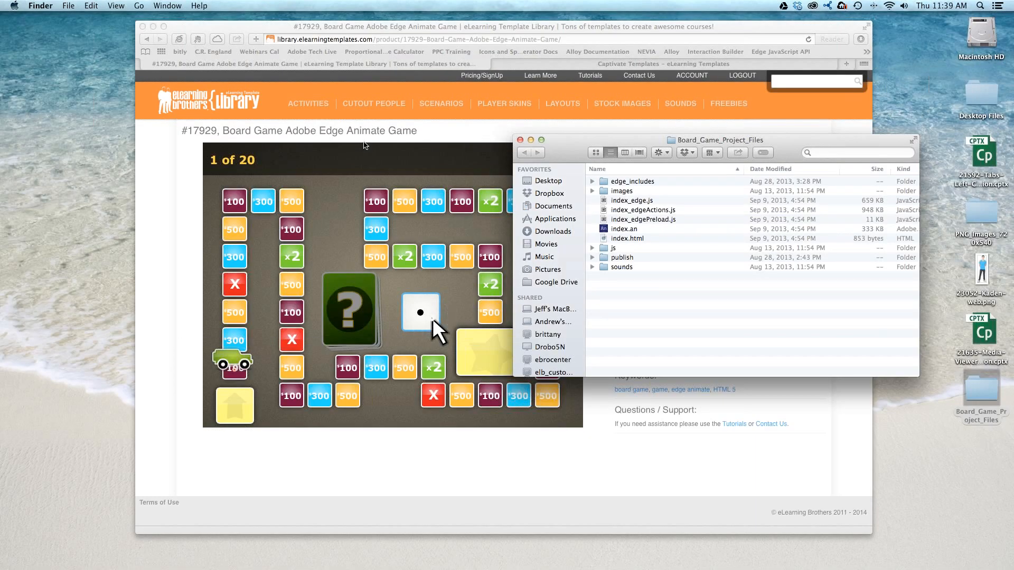
- Move the Board_Game_Project_Files window and the browser window apart to uncover the board game preview
left_click_drag(588, 138, 607, 132)
left_click_drag(374, 28, 291, 30)
left_click(861, 328)
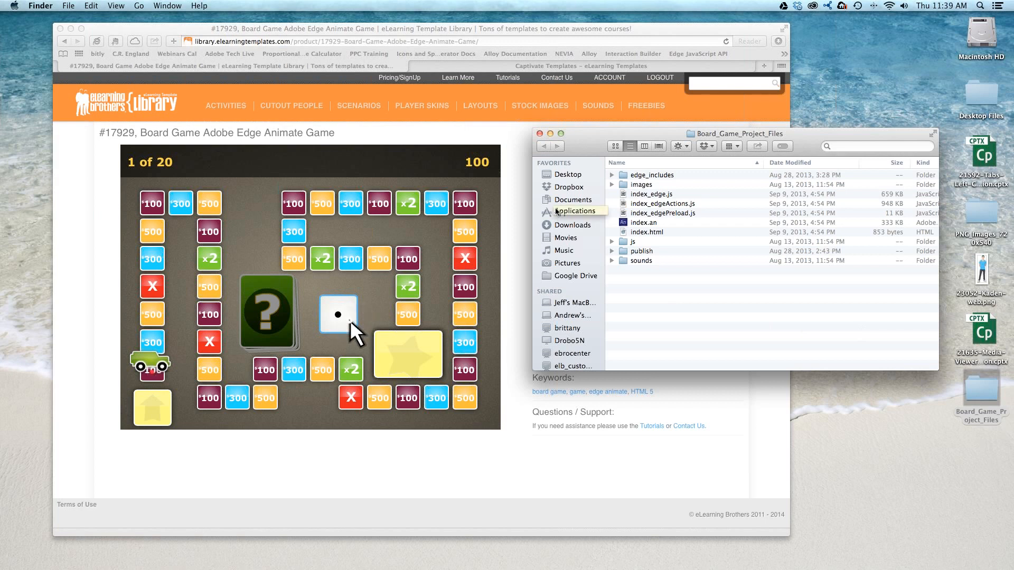
- Switch to Adobe Captivate and open slide 13, Flash Game, in mission_course.cptx
mouse_move(395, 565)
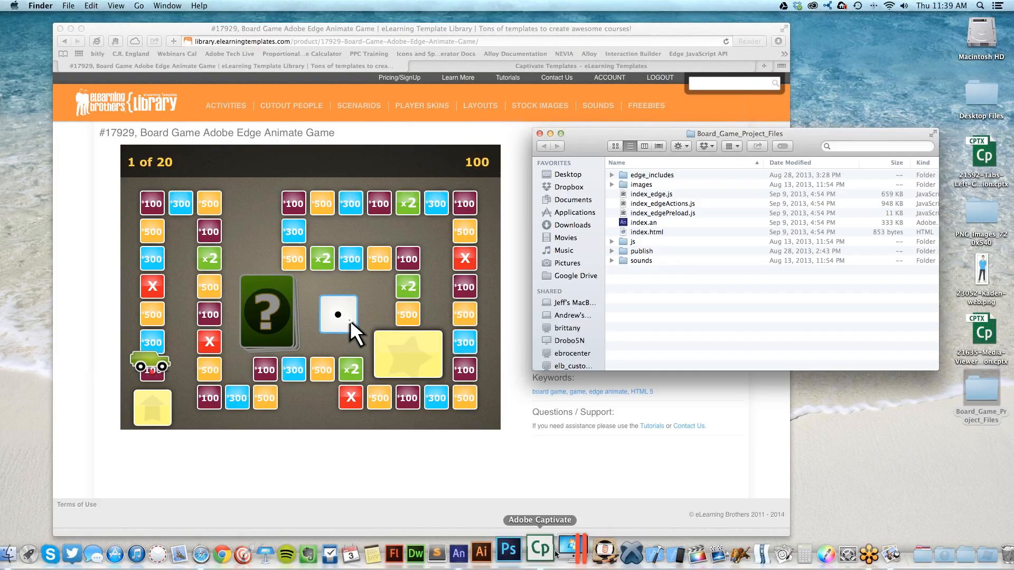
left_click(552, 552)
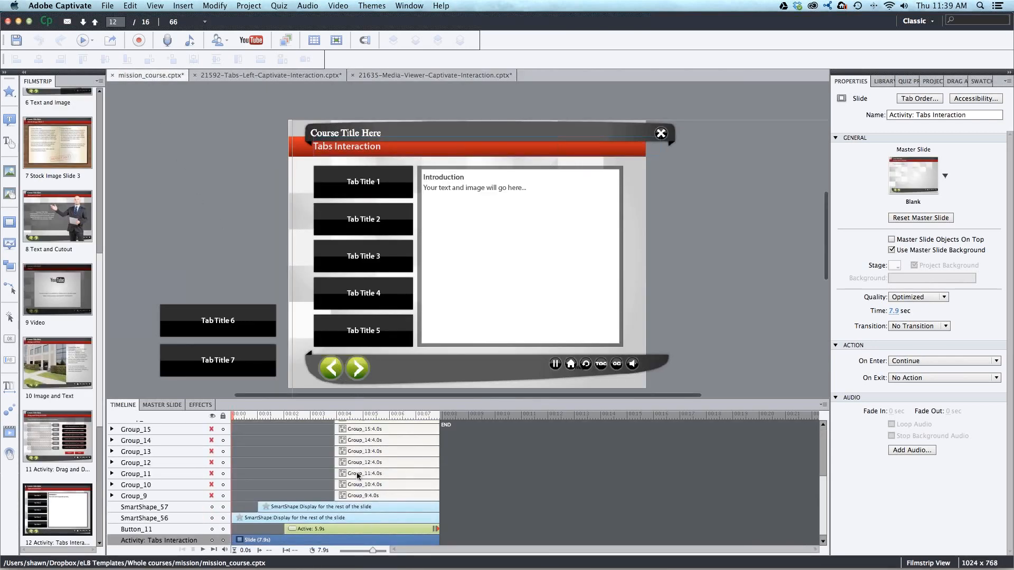
mouse_move(825, 489)
left_mouse_down()
mouse_move(827, 457)
mouse_move(825, 482)
left_mouse_up()
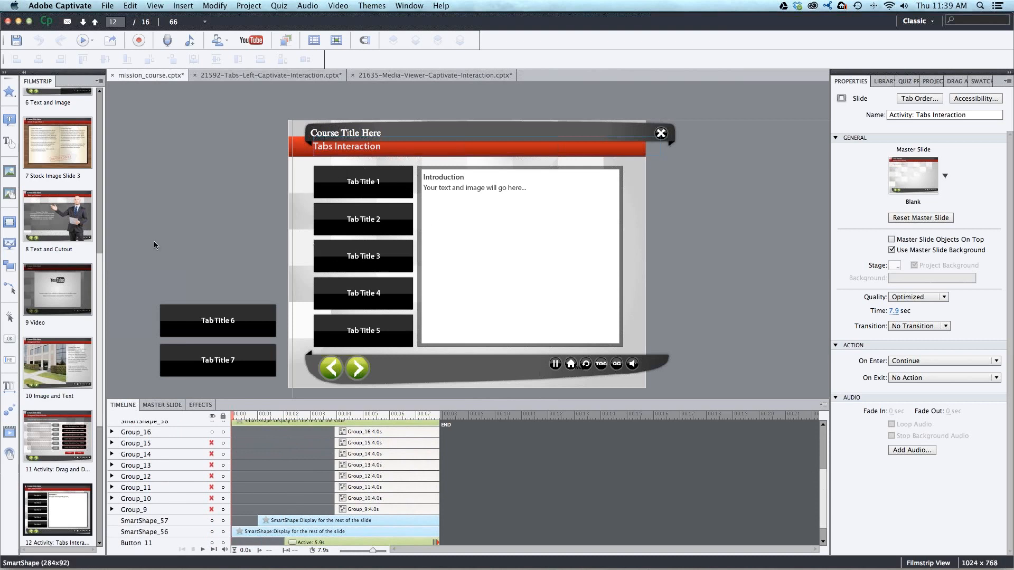
scroll(103, 386, "down", 2)
scroll(89, 422, "down", 5)
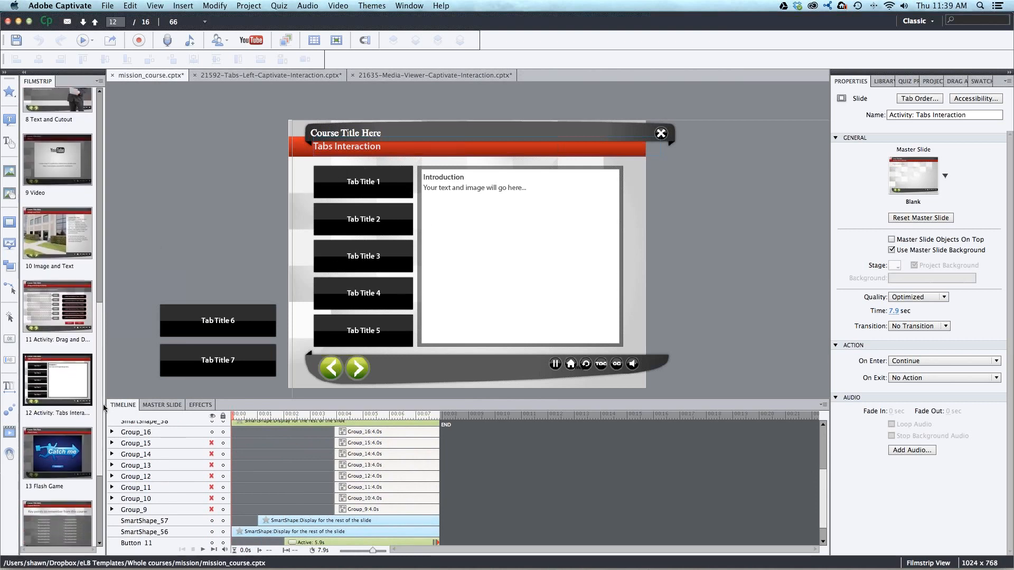
left_click(79, 451)
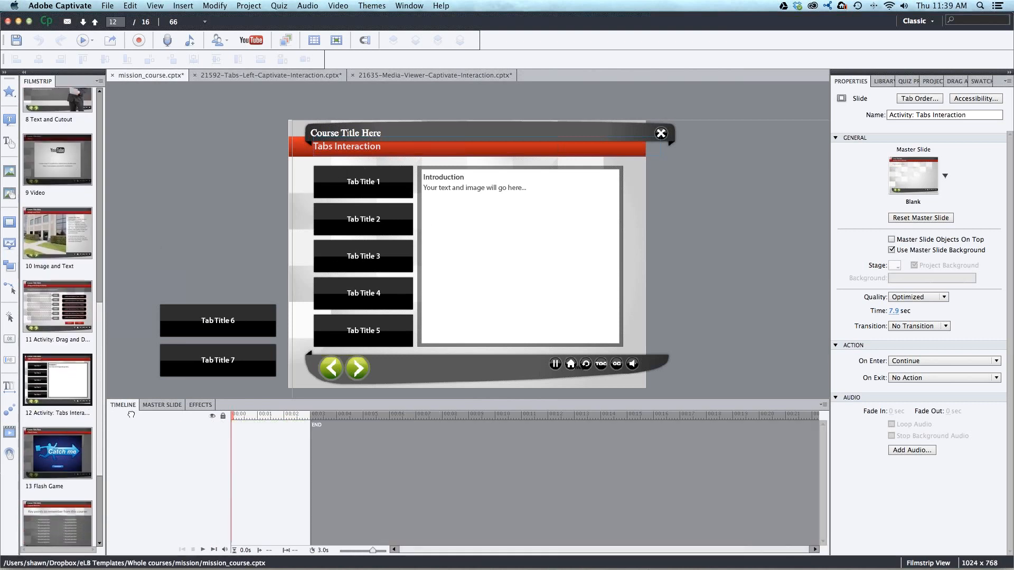
- Switch to 21592-Tabs-Left-Captivate-Interaction.cptx and add a new slide after the Tabs Left Interaction slide
left_click(454, 213)
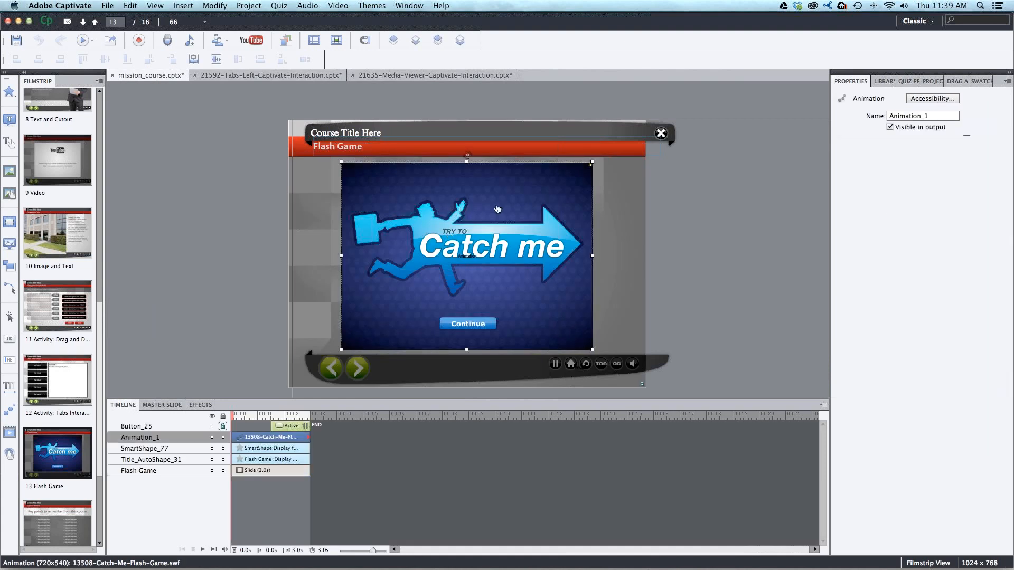
left_click(291, 75)
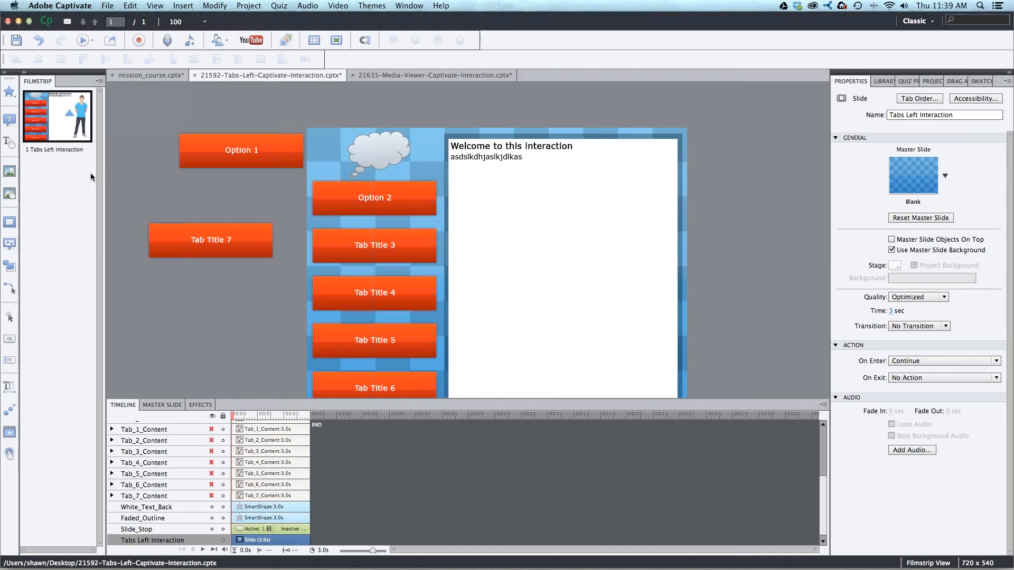
right_click(64, 127)
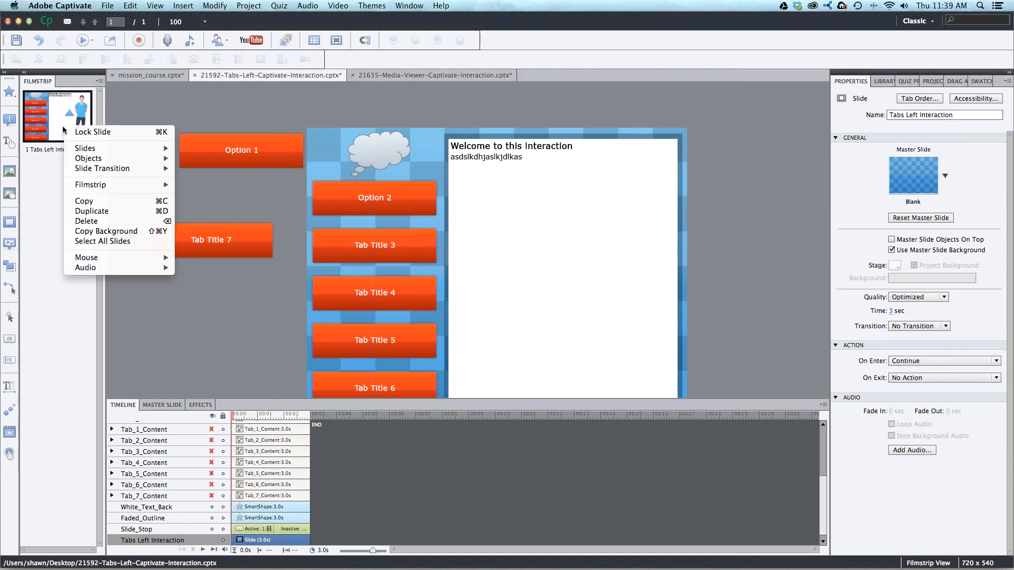
mouse_move(138, 150)
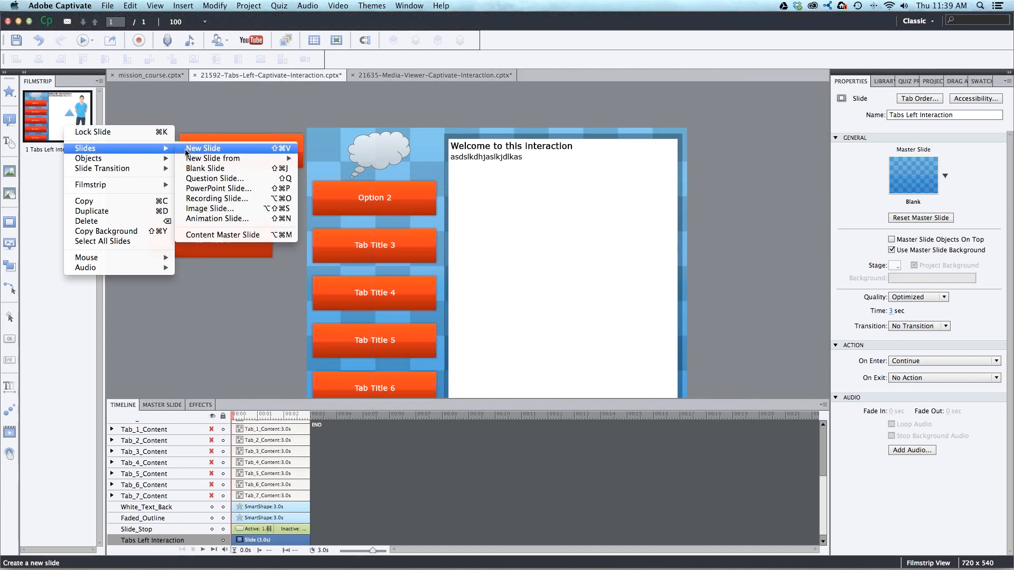
left_click(191, 151)
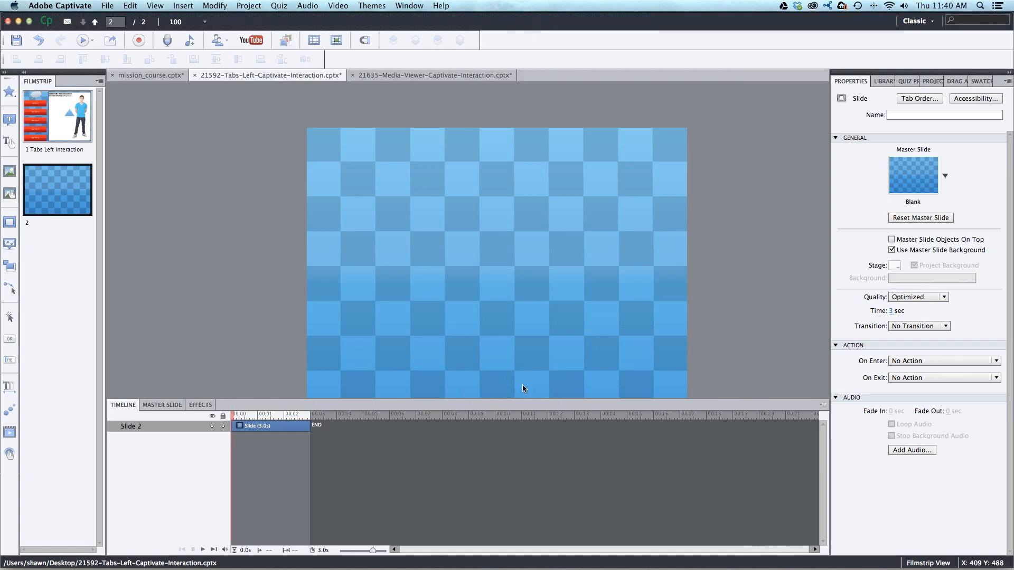
- Publish the project to the Desktop with HTML5 as the only output format, leaving SWF off
left_click(105, 5)
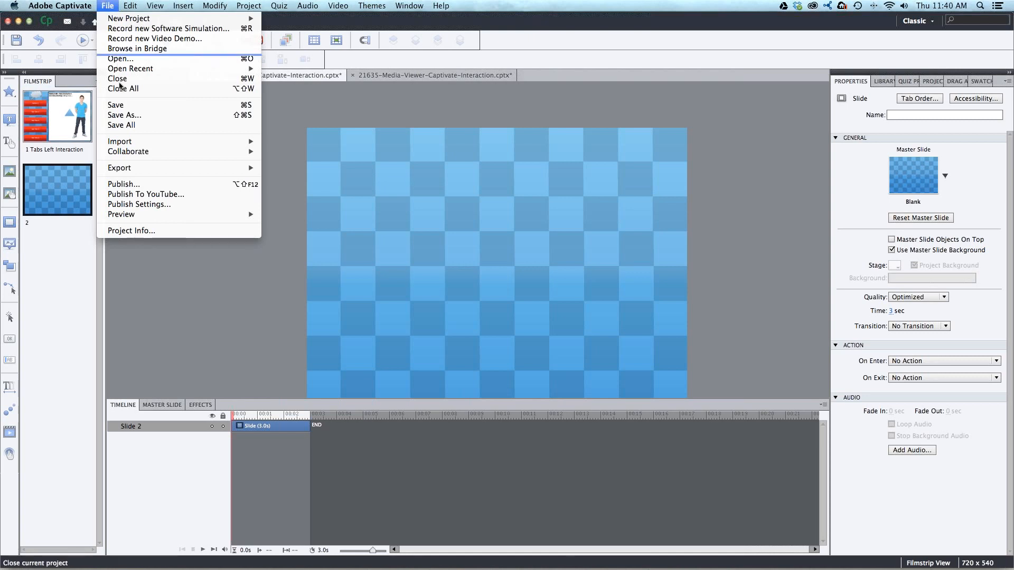
mouse_move(127, 168)
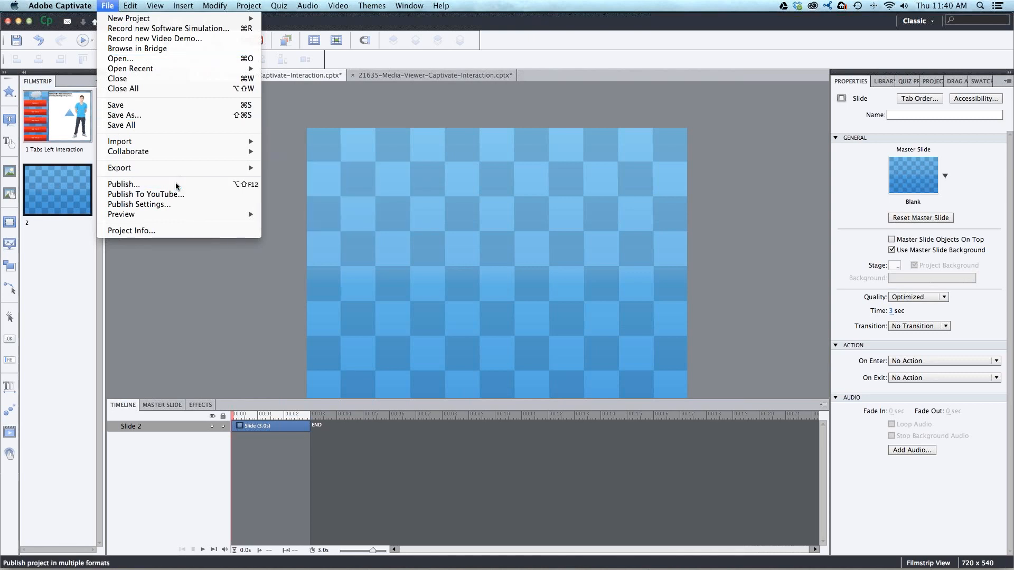
left_click(159, 185)
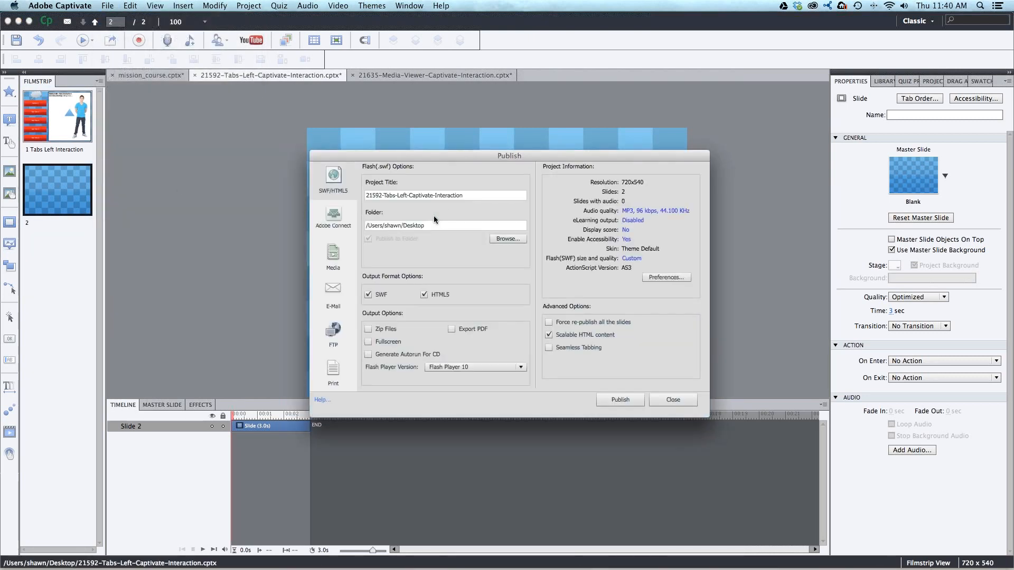
left_click(381, 294)
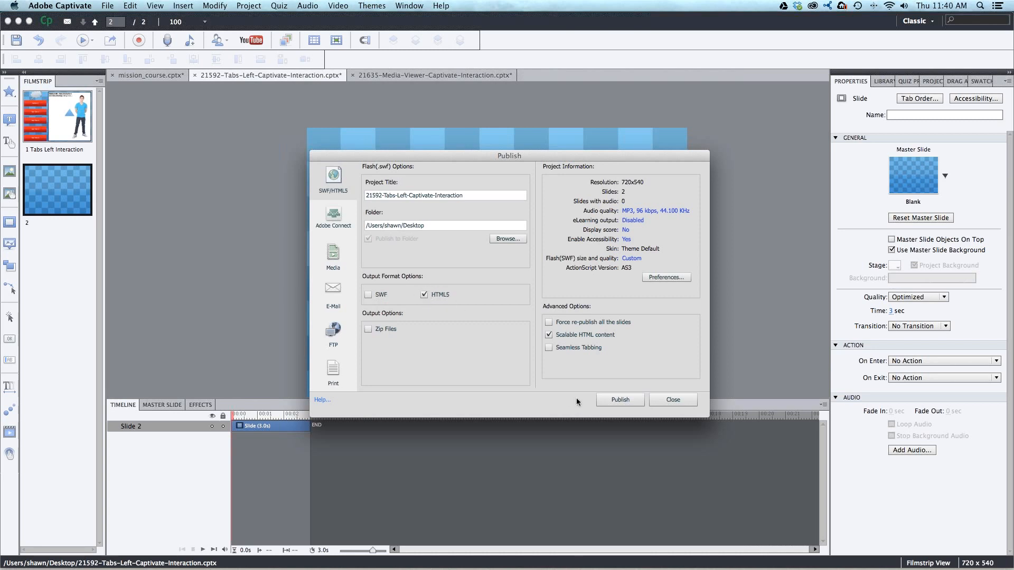
left_click(609, 399)
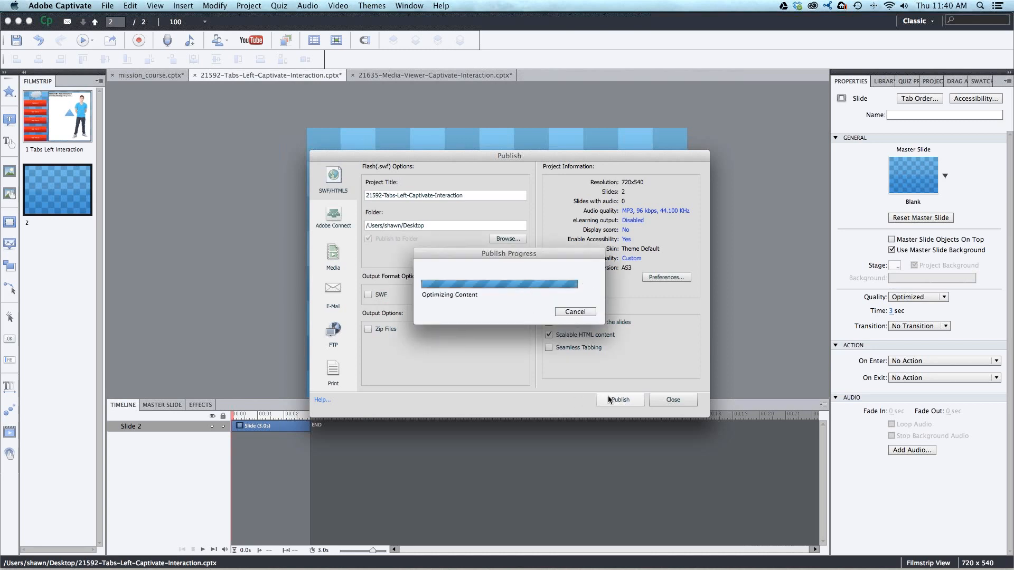
left_click(553, 302)
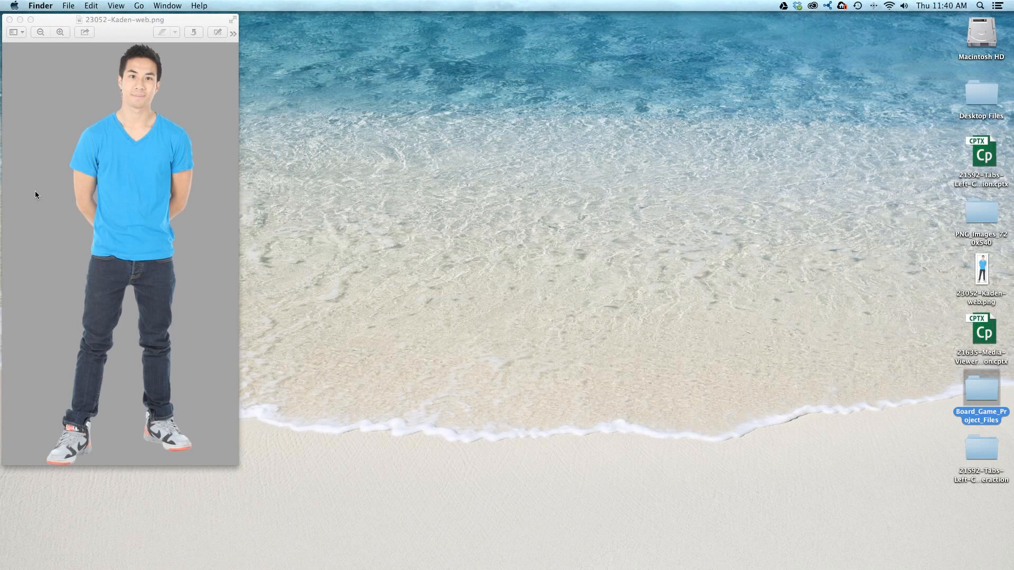
- Close the 23052-Kaden-web.png preview and open index.html from the published 21592-Tabs-Left-Captivate-Interaction folder on the desktop
left_click(35, 191)
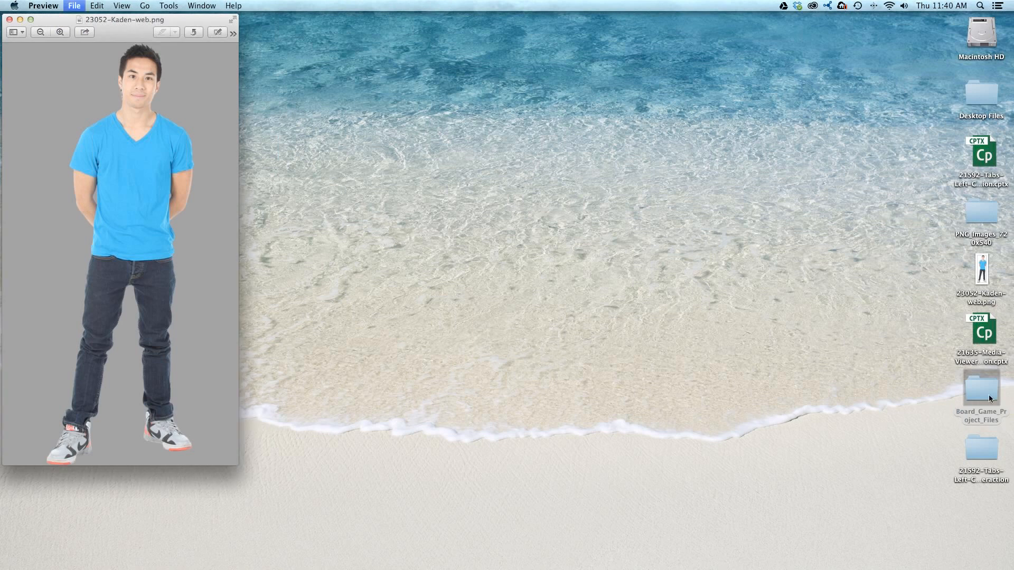
key("super+w")
double_click(984, 441)
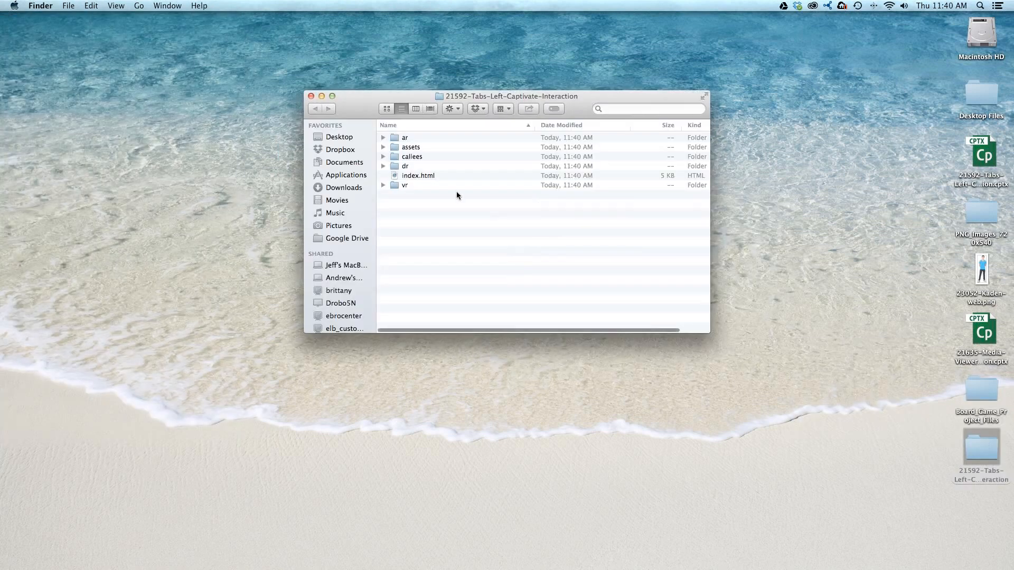
double_click(426, 176)
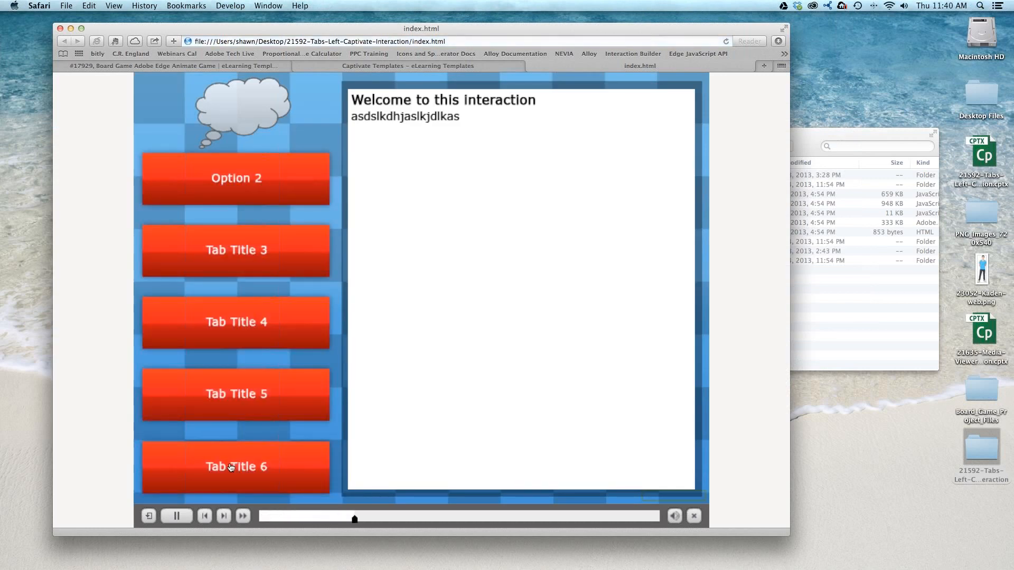
- Test Tab Title 3 and Option 2 in the published interaction, skip ahead to the blank slide, and close the page
left_click(275, 251)
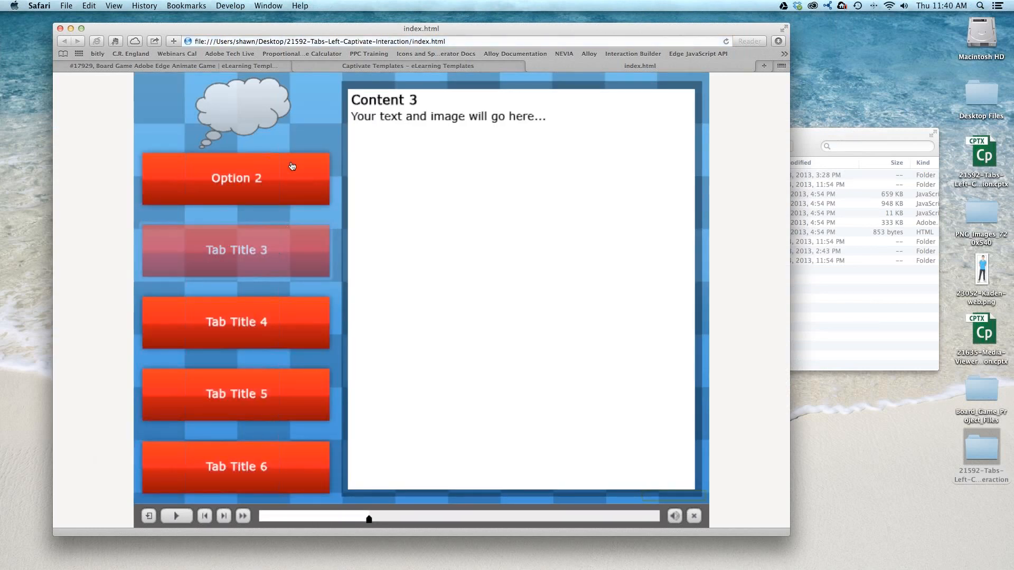
left_click(293, 166)
left_click(224, 516)
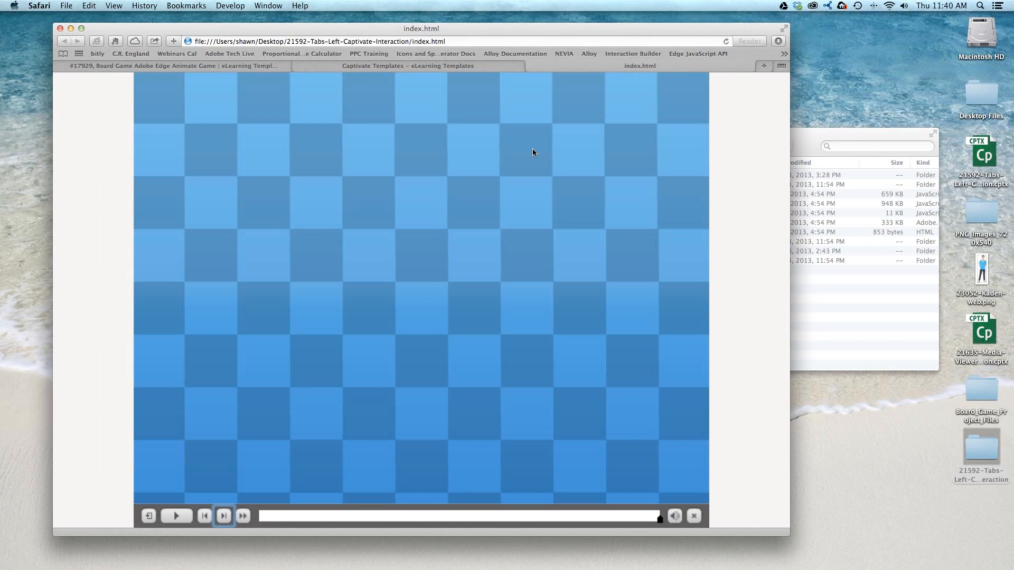
key("super+w")
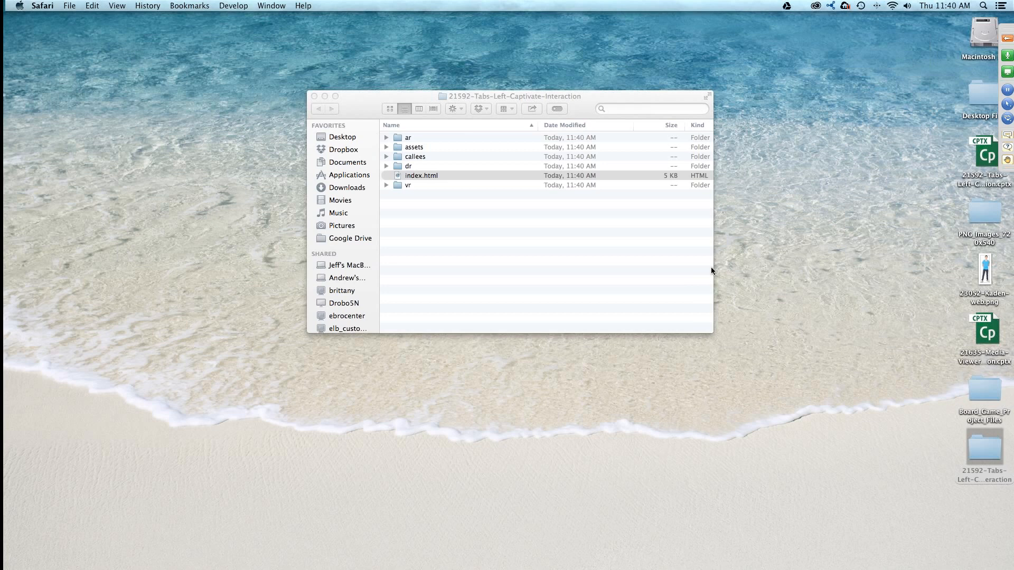
- Search the computer for "app" and launch Adobe Captivate 7 App Packager
key("super+space")
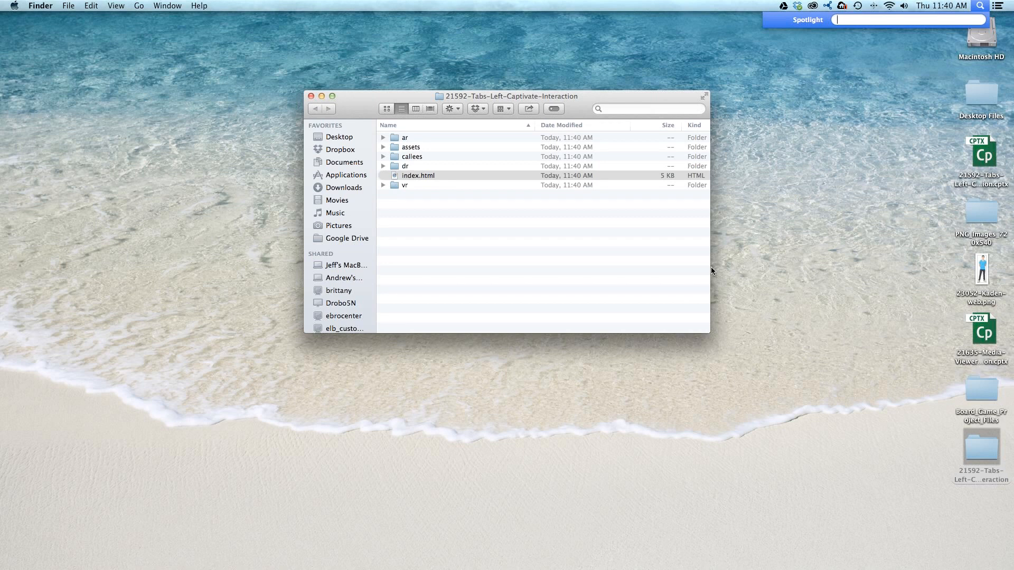
type("app")
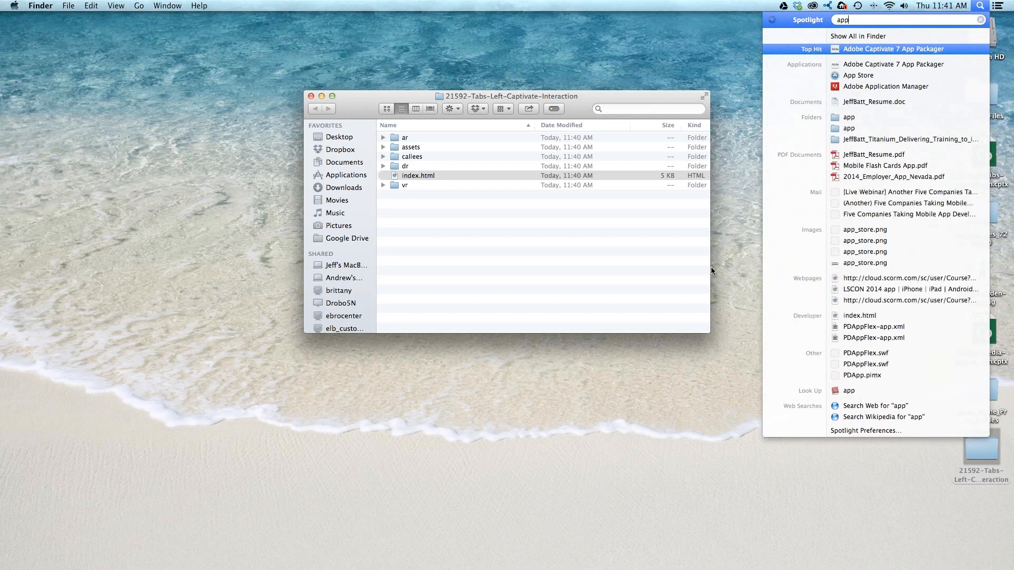
left_click(889, 49)
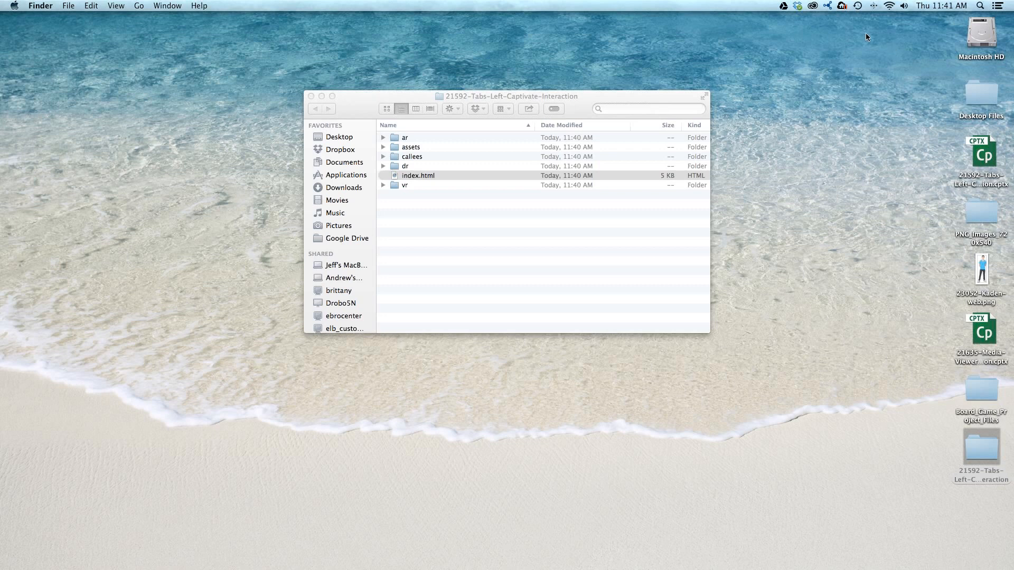
- Move the published folder's window and the App Packager window apart, and bring App Packager to the front
left_click_drag(579, 95, 736, 73)
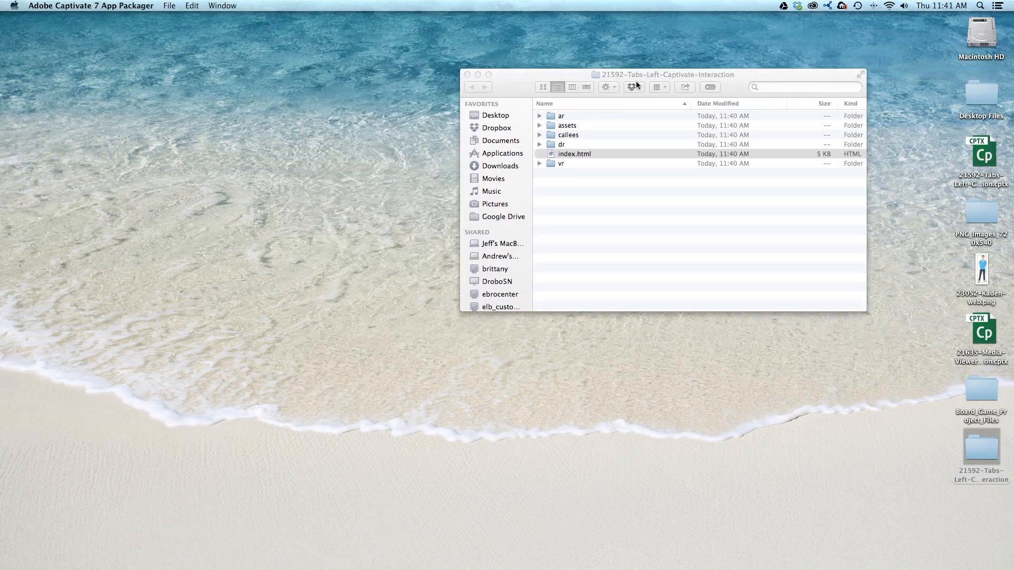
left_click(637, 76)
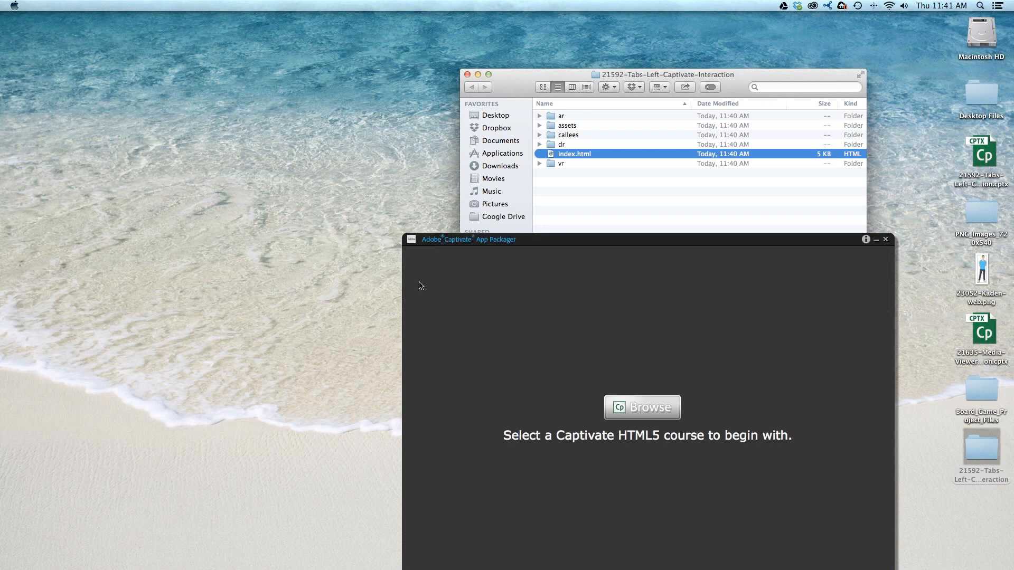
left_click_drag(557, 243, 328, 88)
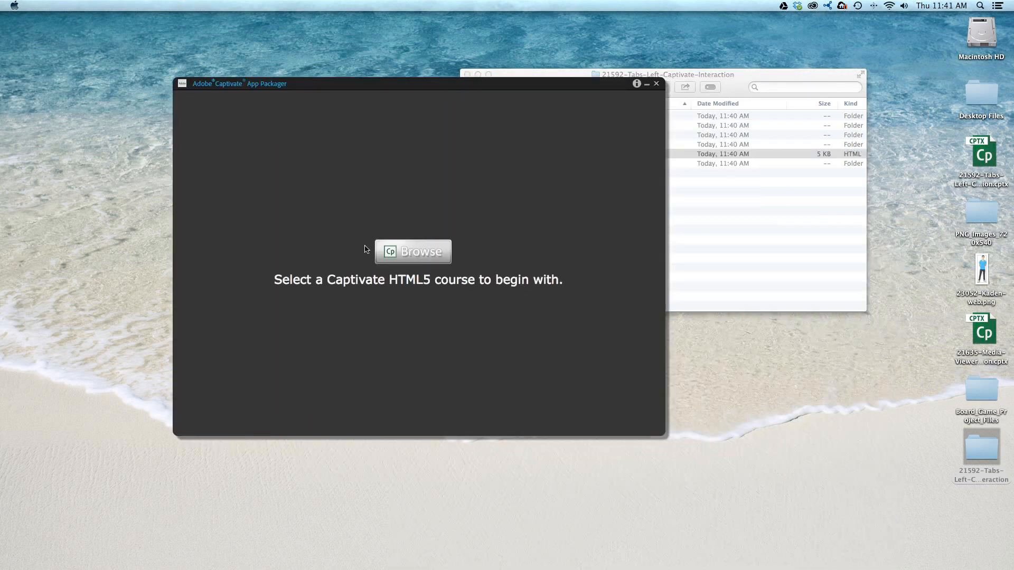
left_click(727, 117)
left_click_drag(738, 80, 806, 86)
left_click(441, 228)
- Load the published 21592-Tabs-Left-Captivate-Interaction folder from the Desktop as the HTML5 course in App Packager
left_click(429, 252)
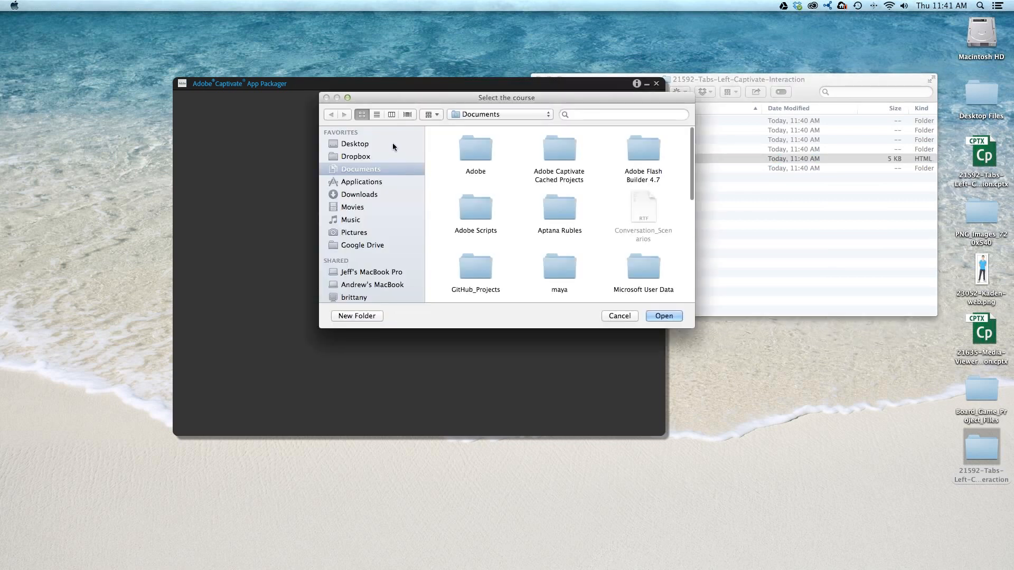
left_click(392, 144)
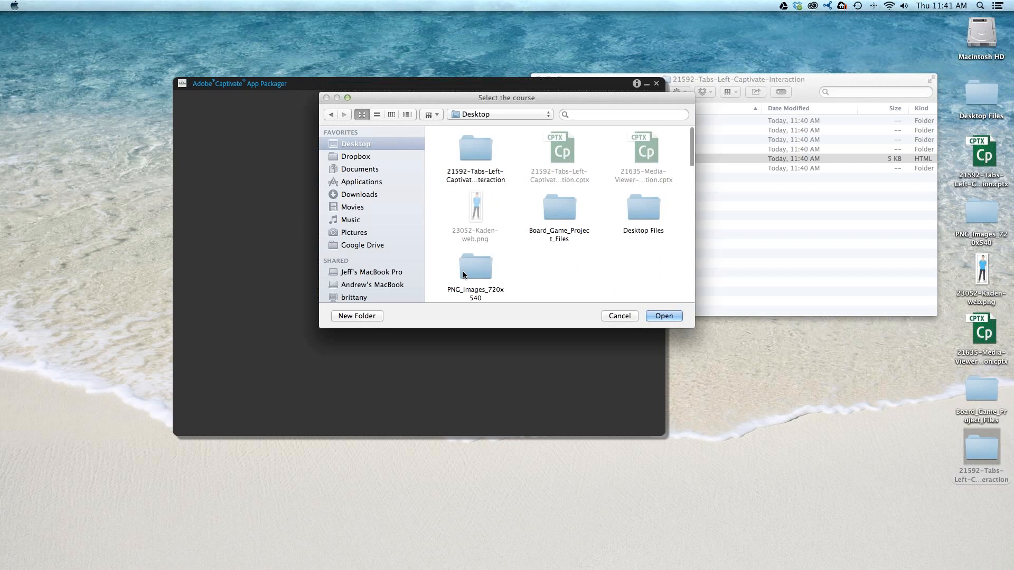
double_click(489, 148)
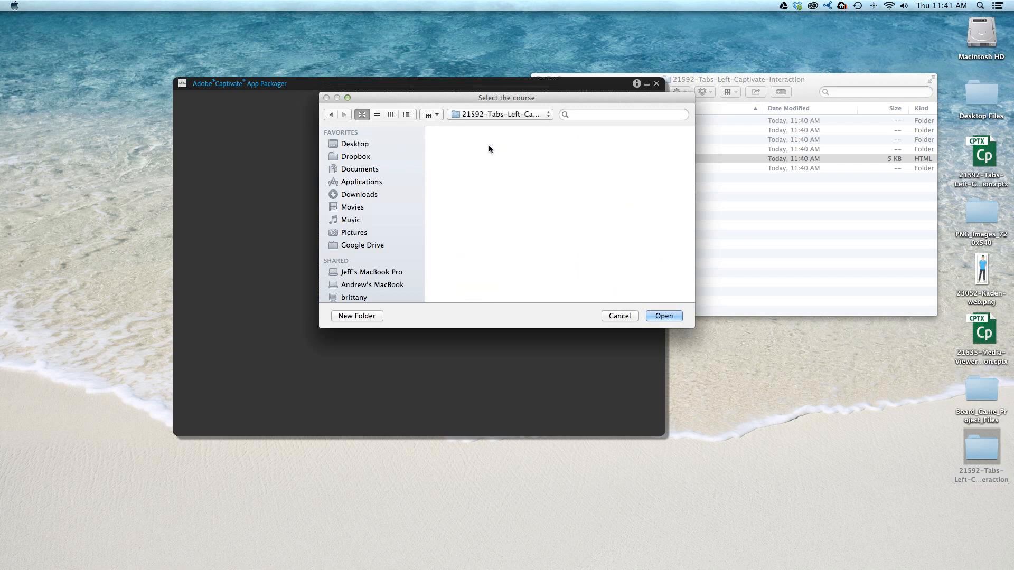
left_click(665, 316)
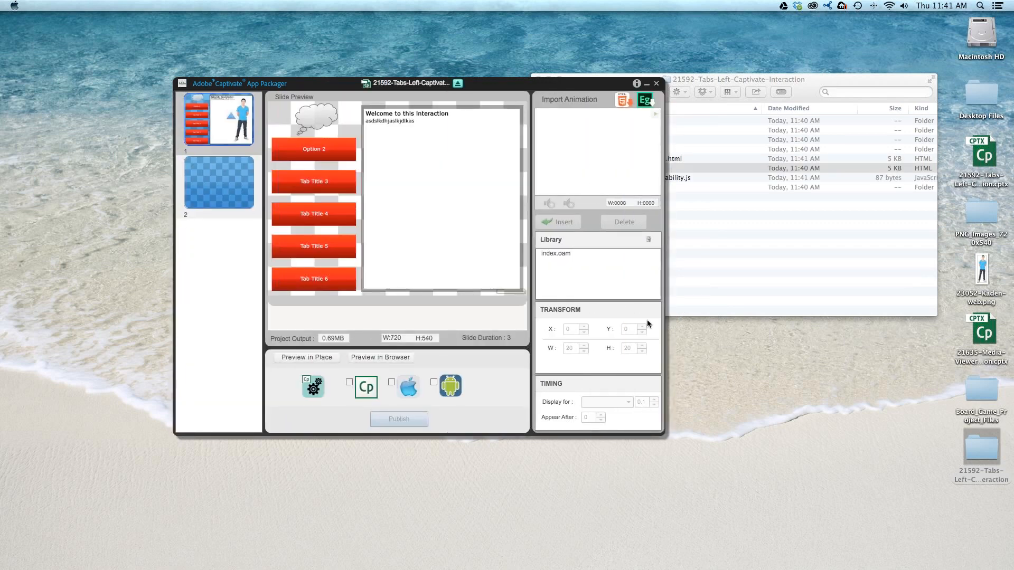
- Select slide 2 and import the HTML5 board game animation from the publish/web folder inside Board_Game_Project_Files on the Desktop
left_click(230, 176)
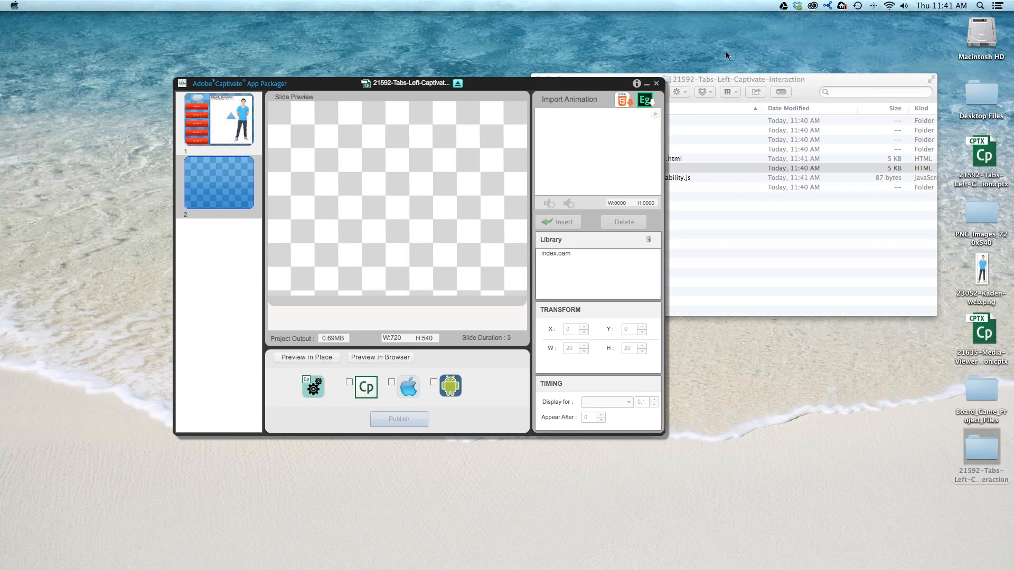
left_click(623, 101)
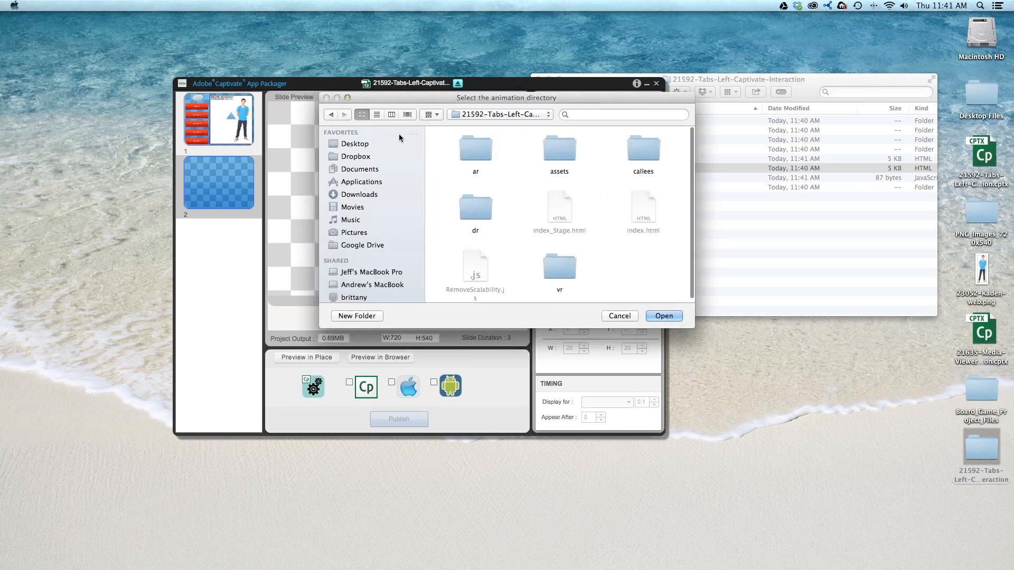
left_click(344, 144)
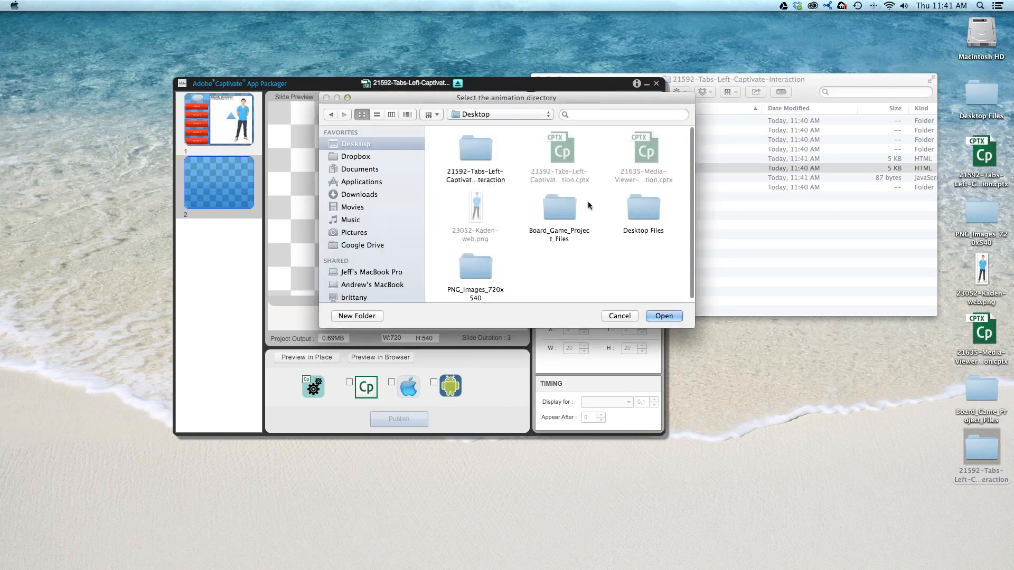
left_click(578, 212)
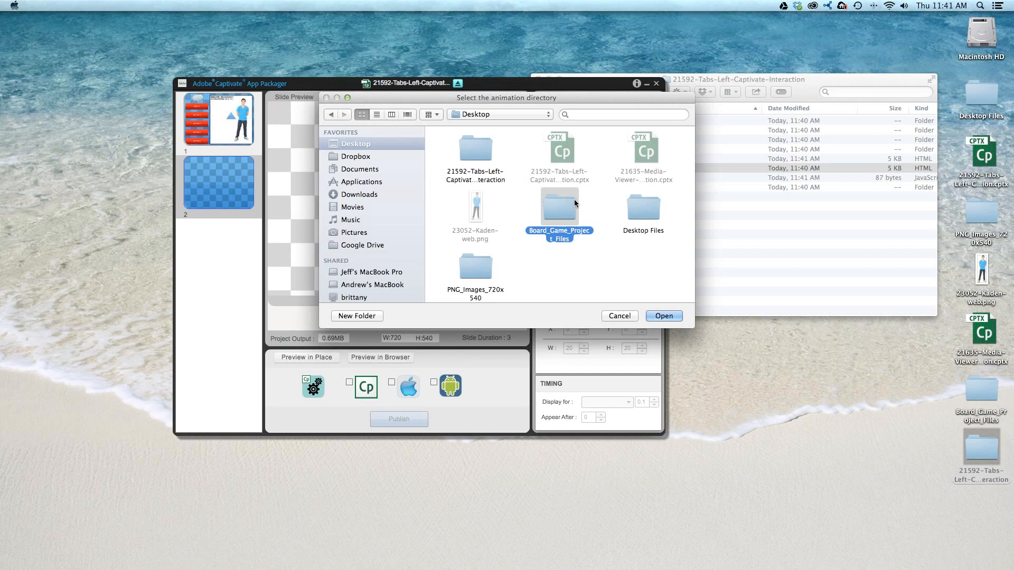
double_click(575, 199)
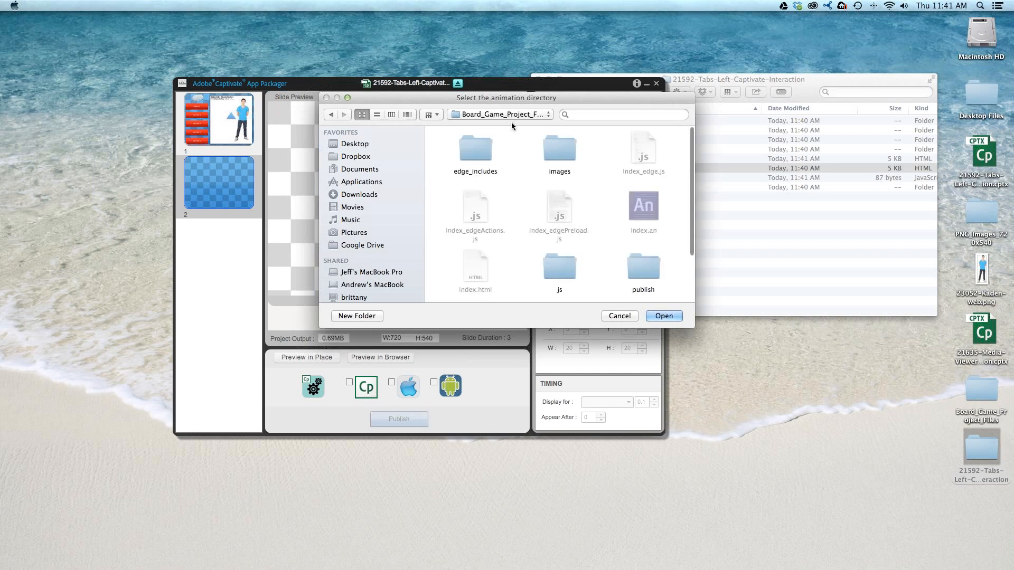
double_click(645, 265)
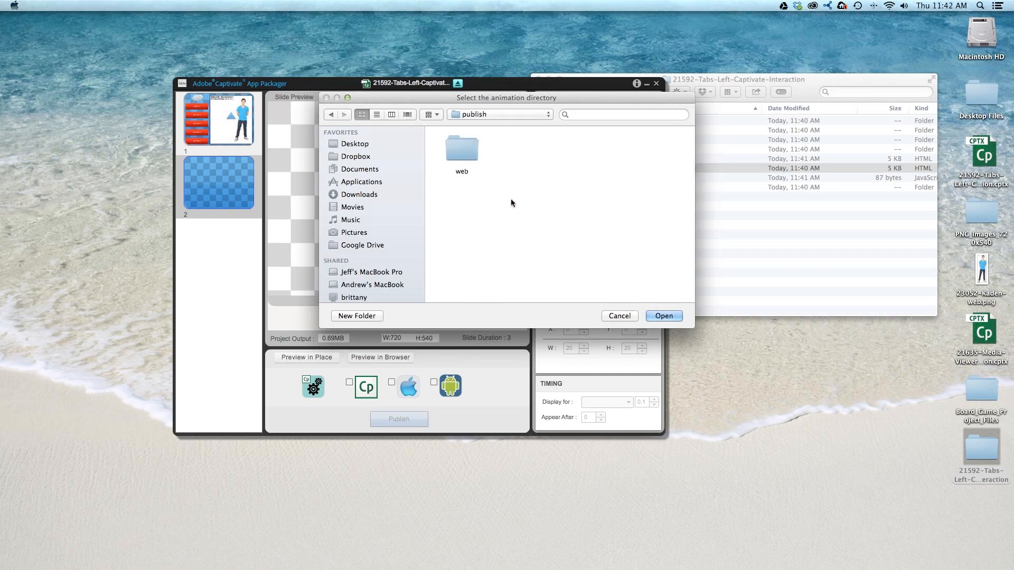
double_click(468, 148)
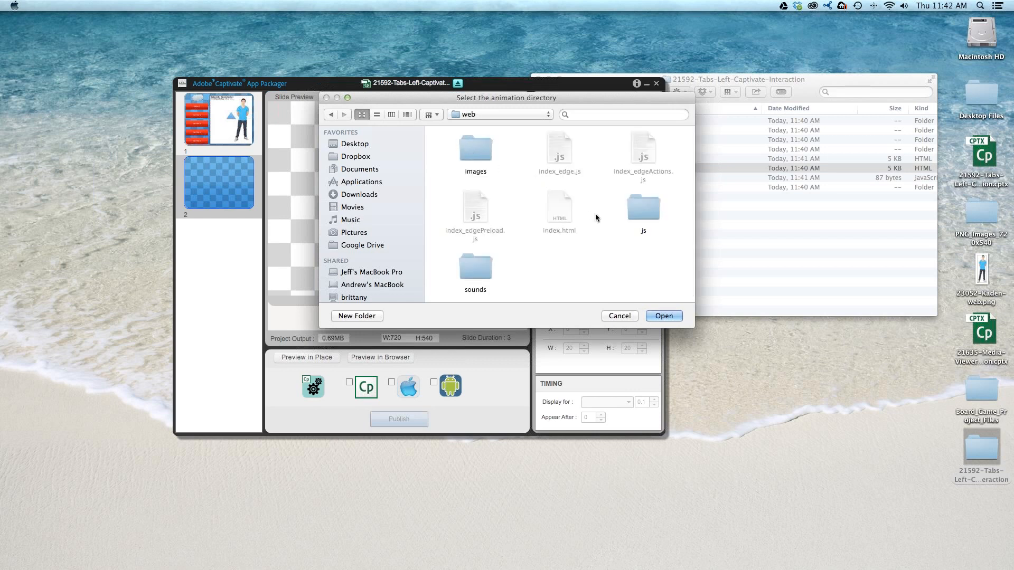
left_click(662, 316)
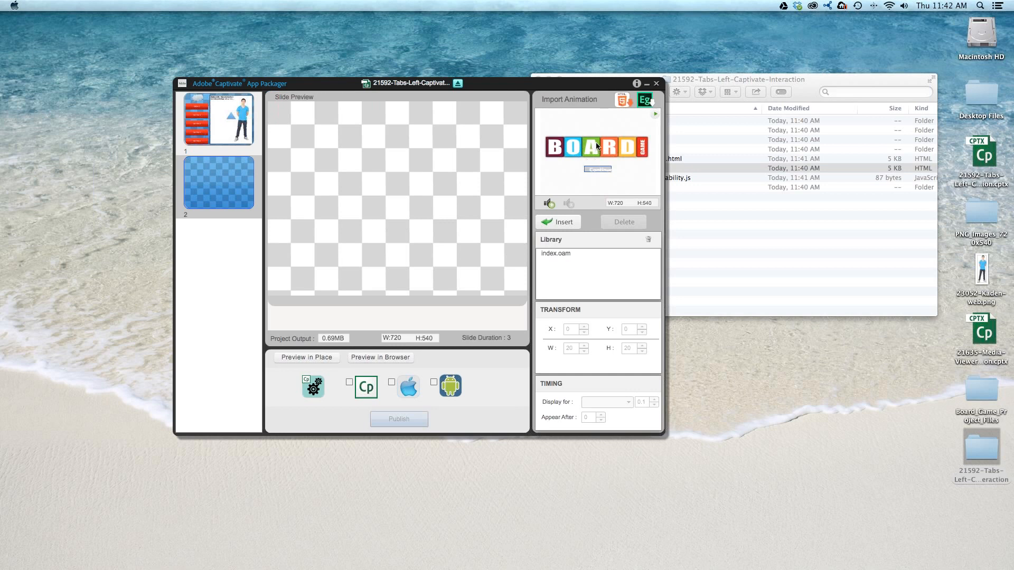
- Insert the board game animation on slide 2 and move and enlarge it to about 718 × 531 so it fills the slide
left_click(558, 222)
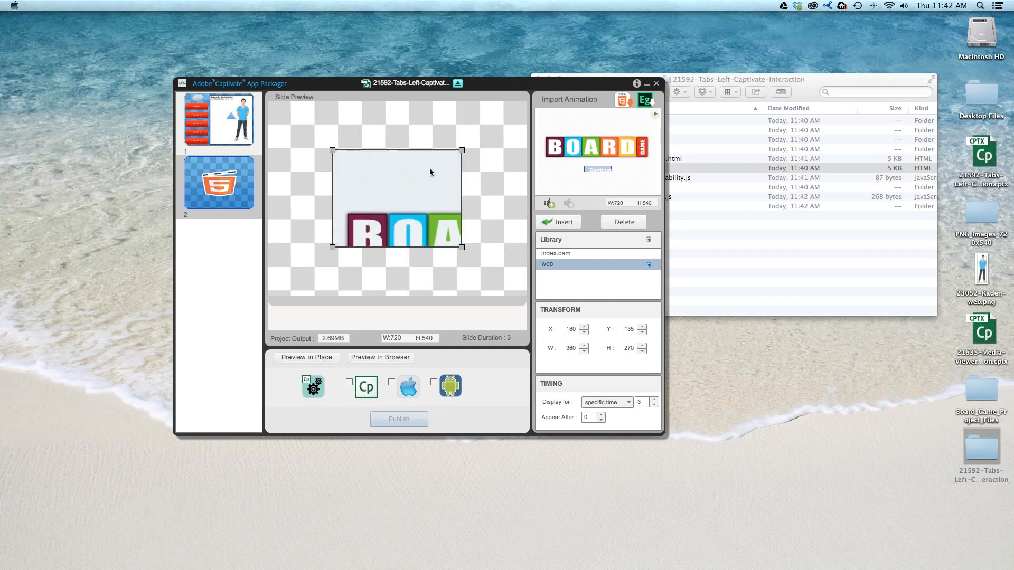
left_click_drag(430, 168, 366, 119)
left_click_drag(402, 207, 527, 296)
left_click_drag(485, 253, 487, 249)
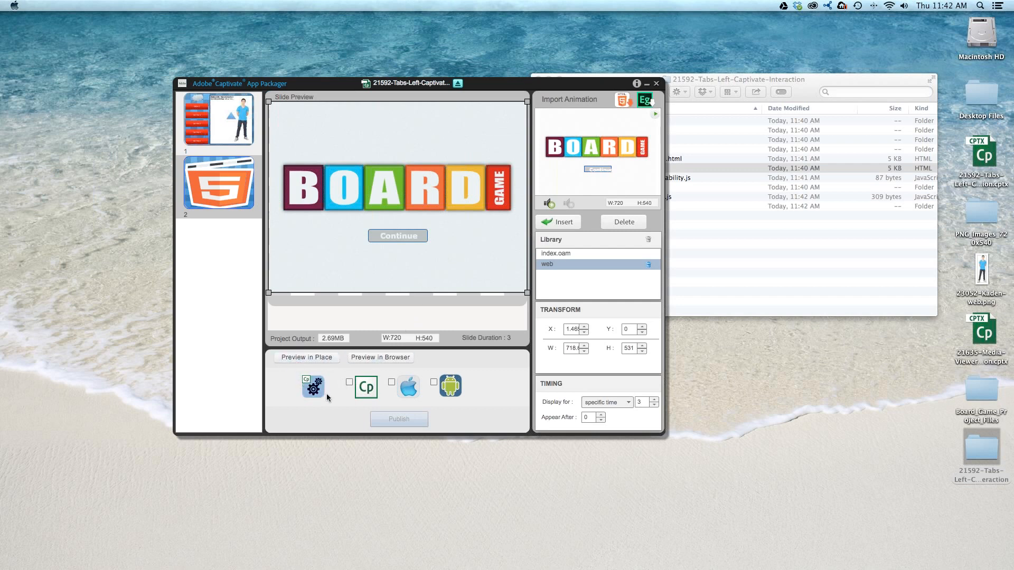
- Publish the course with only the Captivate (Cp) output selected
left_click(349, 383)
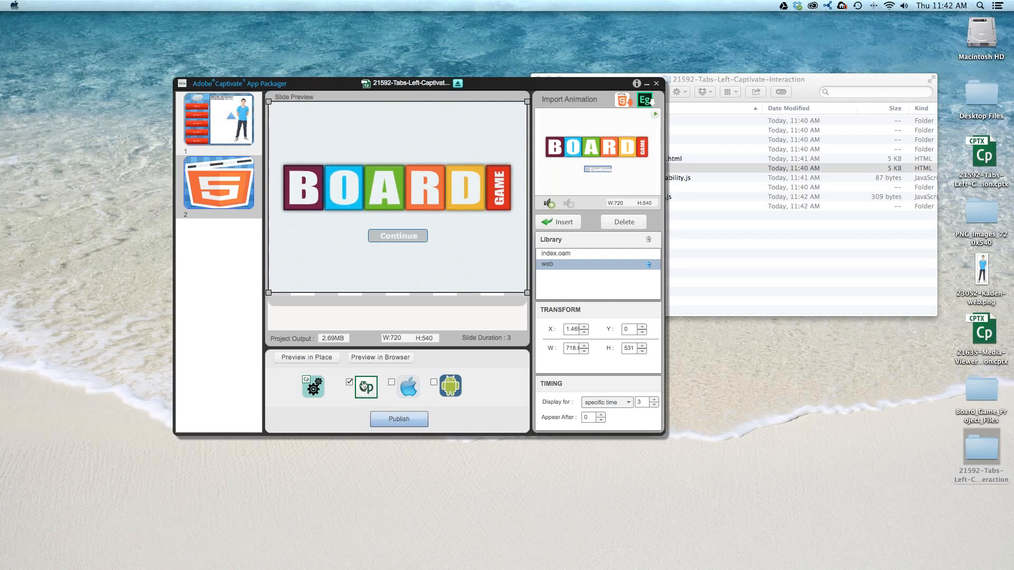
left_click(399, 419)
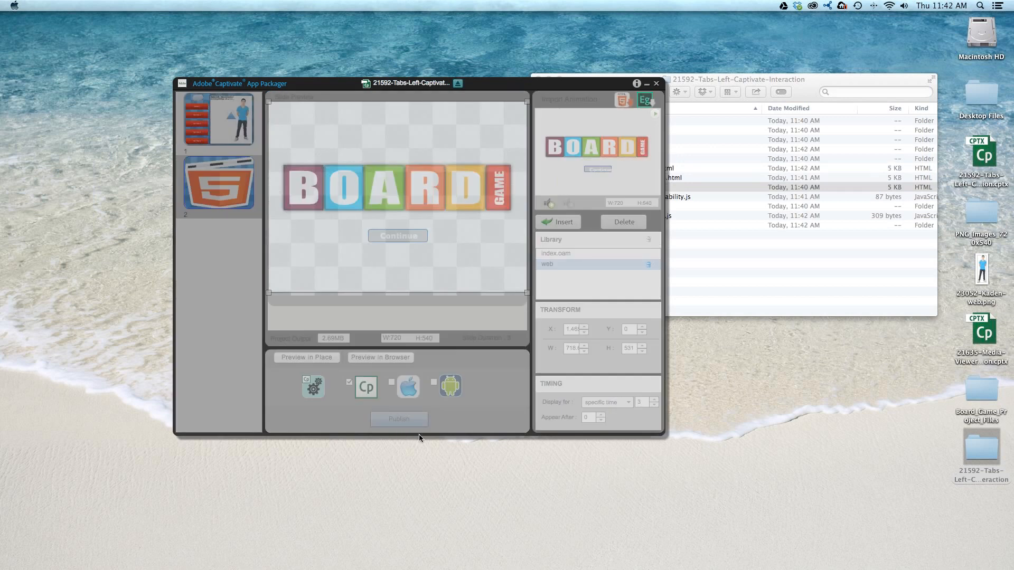
- View the published course in the browser, skip ahead to the board game slide and continue past its title screen
left_click(592, 415)
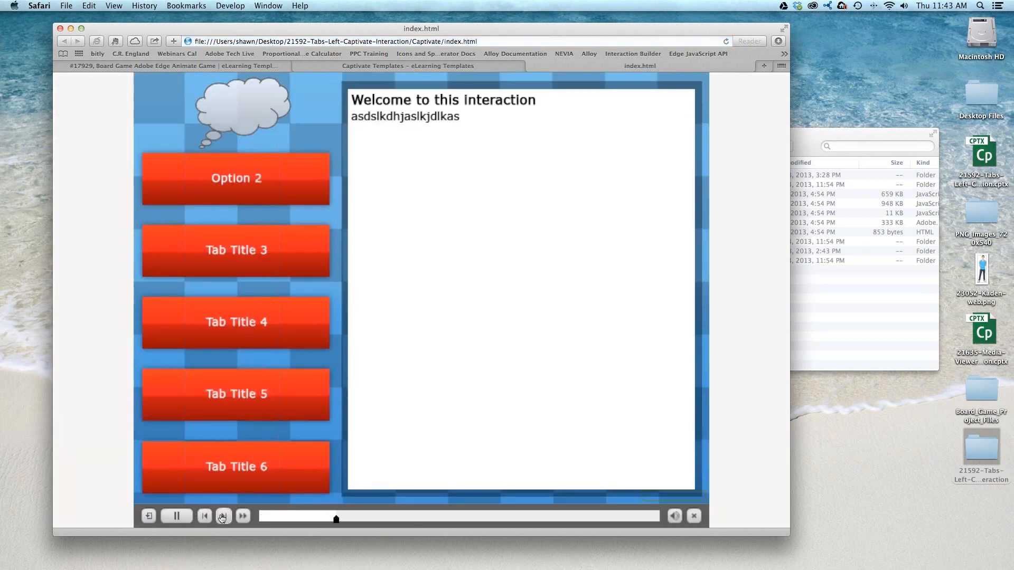
left_click(224, 517)
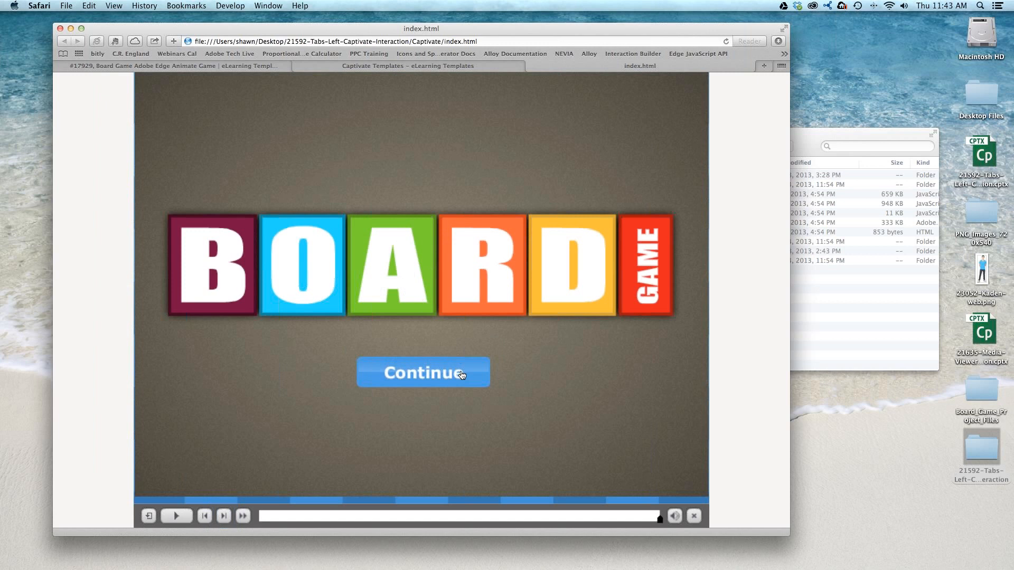
left_click(462, 375)
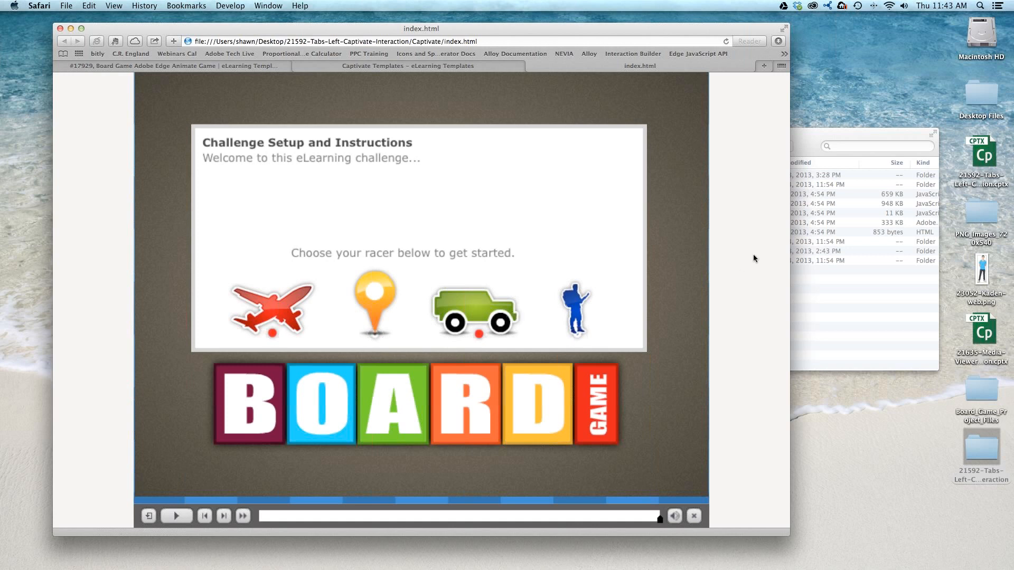
- Return to the eLearning Brothers template library's home page and browse the eBook Interactions category under Activities
left_click(201, 66)
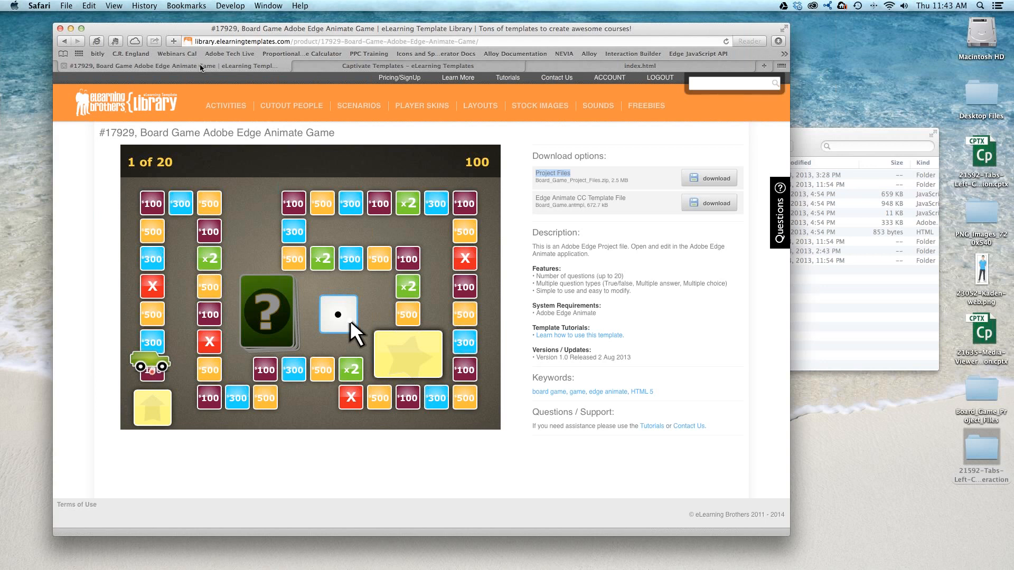
left_click(197, 116)
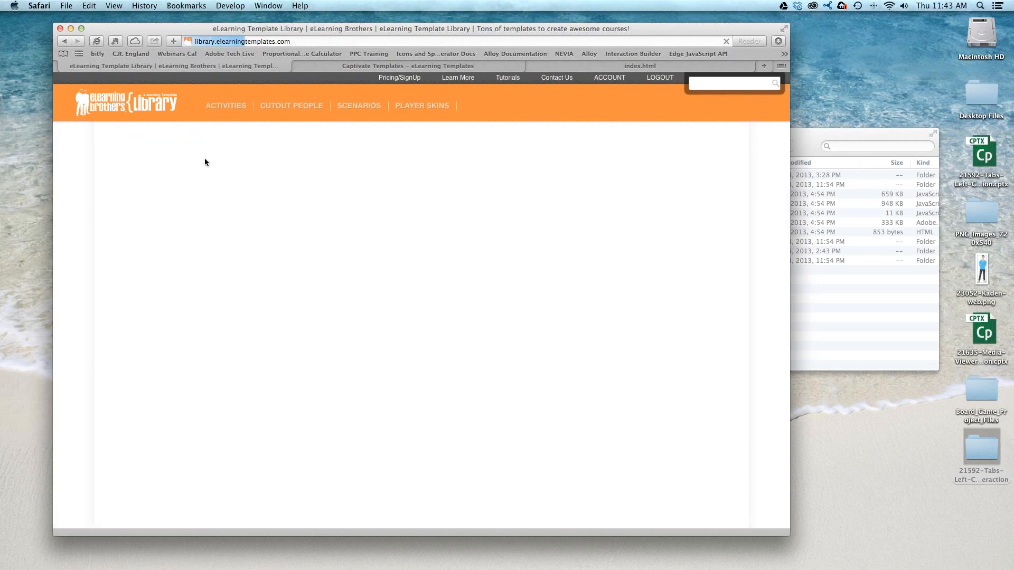
mouse_move(224, 116)
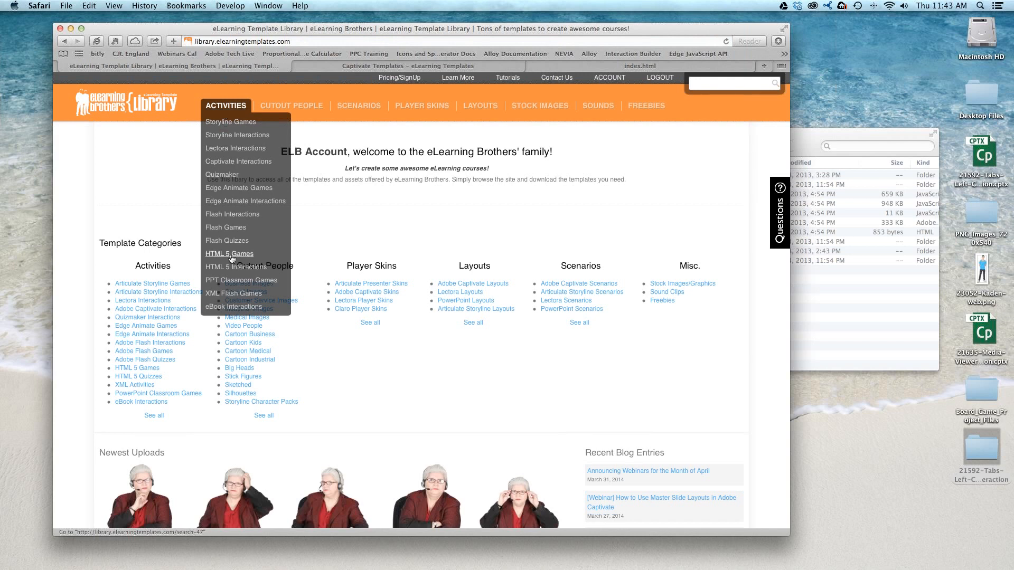
left_click(228, 307)
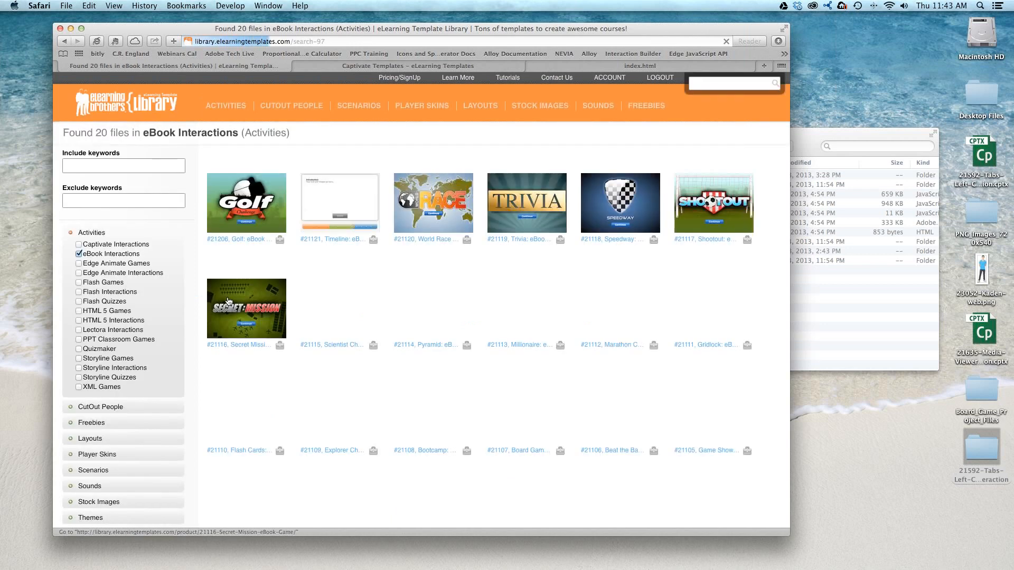
left_click_drag(177, 137, 228, 136)
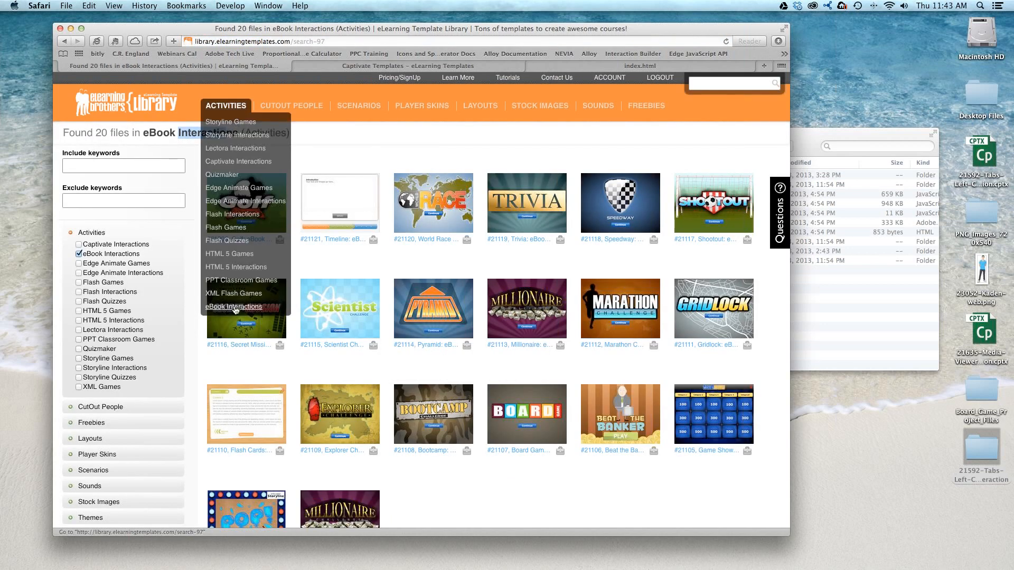
left_click(489, 136)
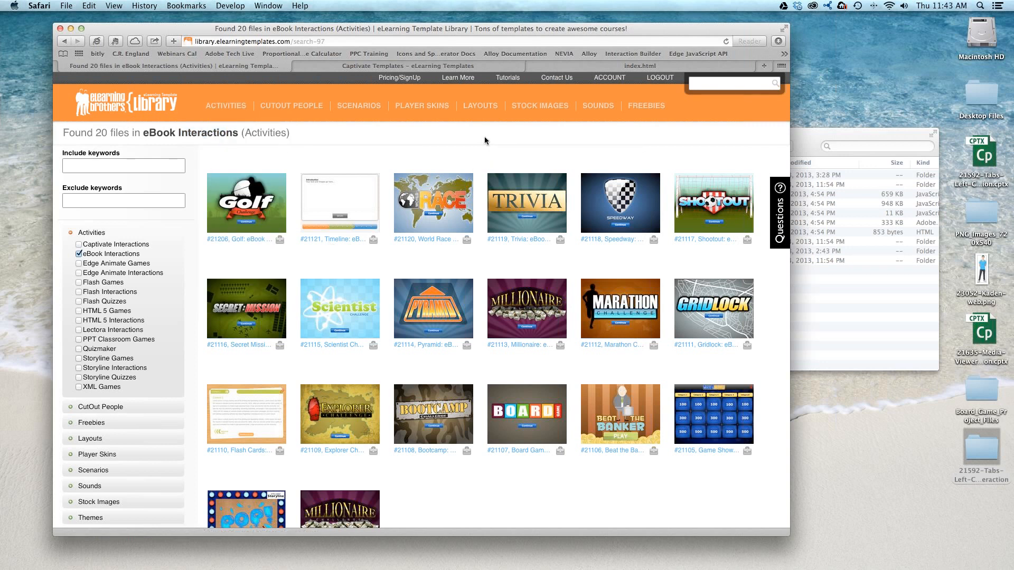
mouse_move(491, 206)
- Open the template library's All Freebies category and look through the free templates down to the World Race HTML 5 Game
left_click(1006, 38)
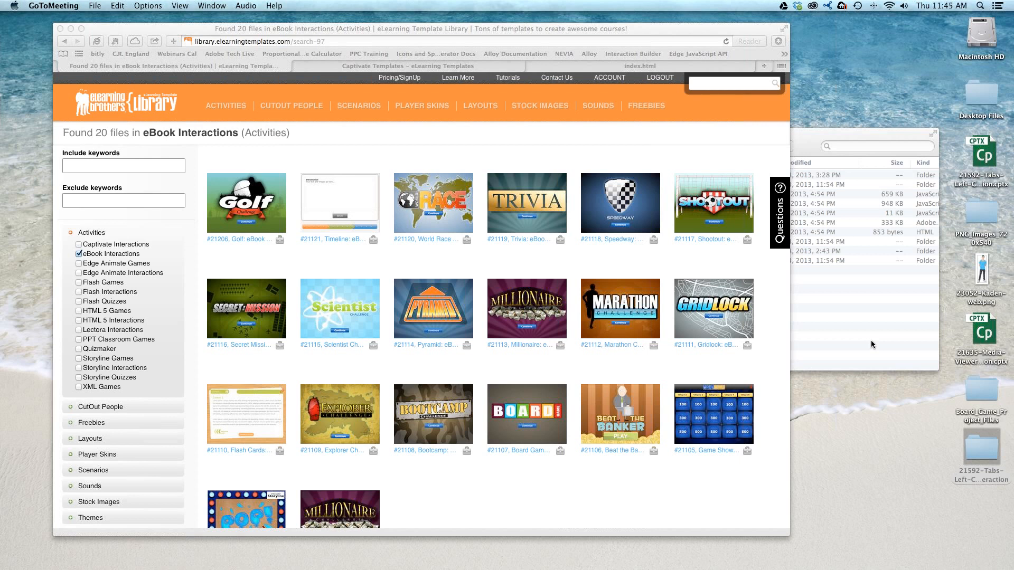
left_click(627, 500)
scroll(633, 316, "down", 1)
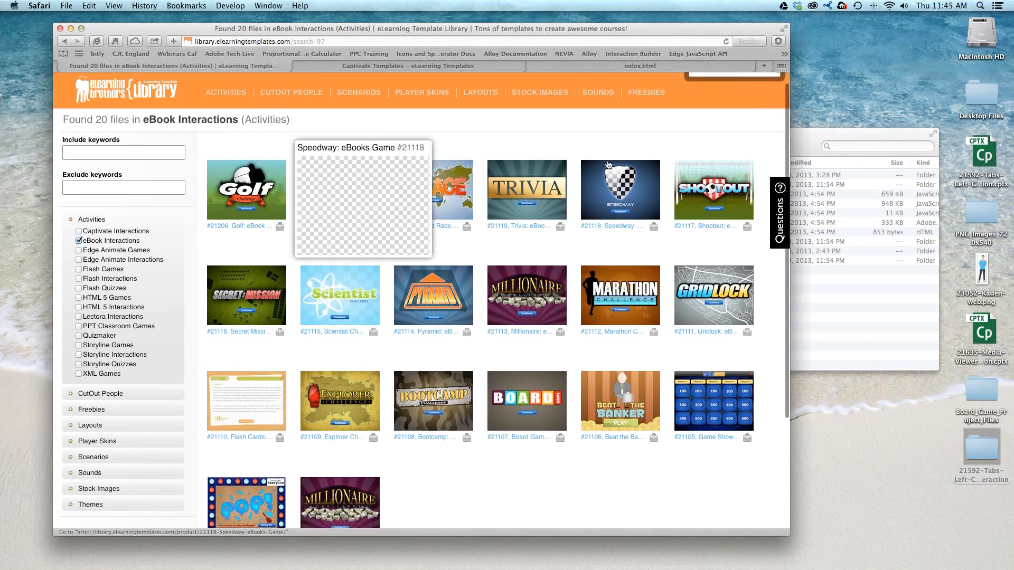
left_click(649, 95)
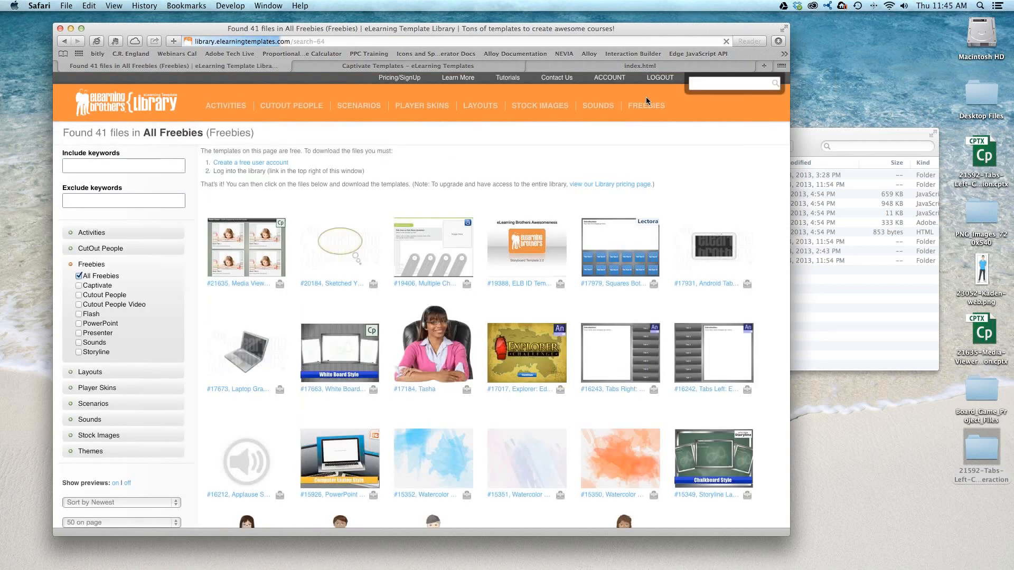
scroll(622, 134, "down", 3)
mouse_move(552, 238)
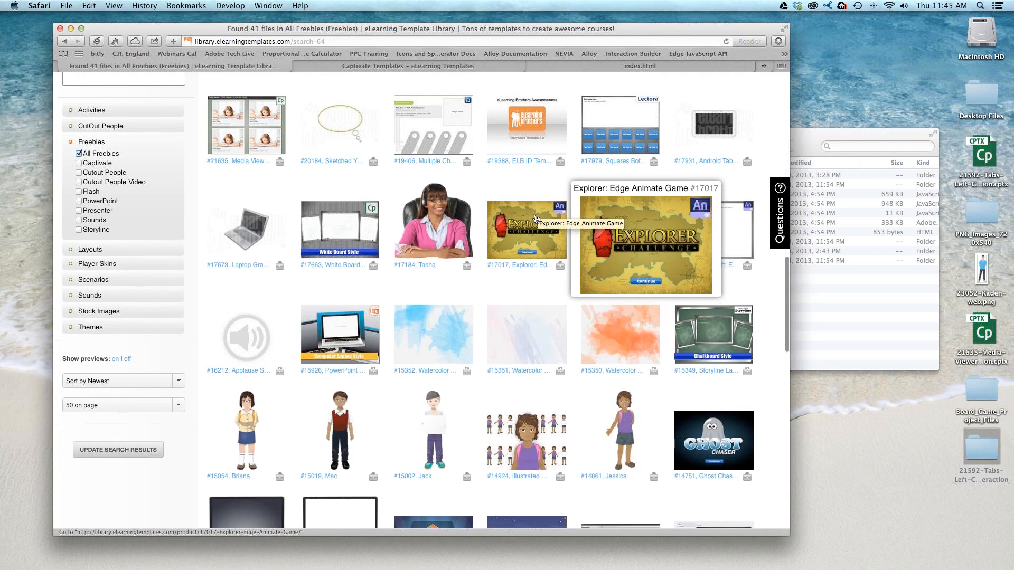
scroll(533, 220, "down", 3)
scroll(536, 220, "down", 5)
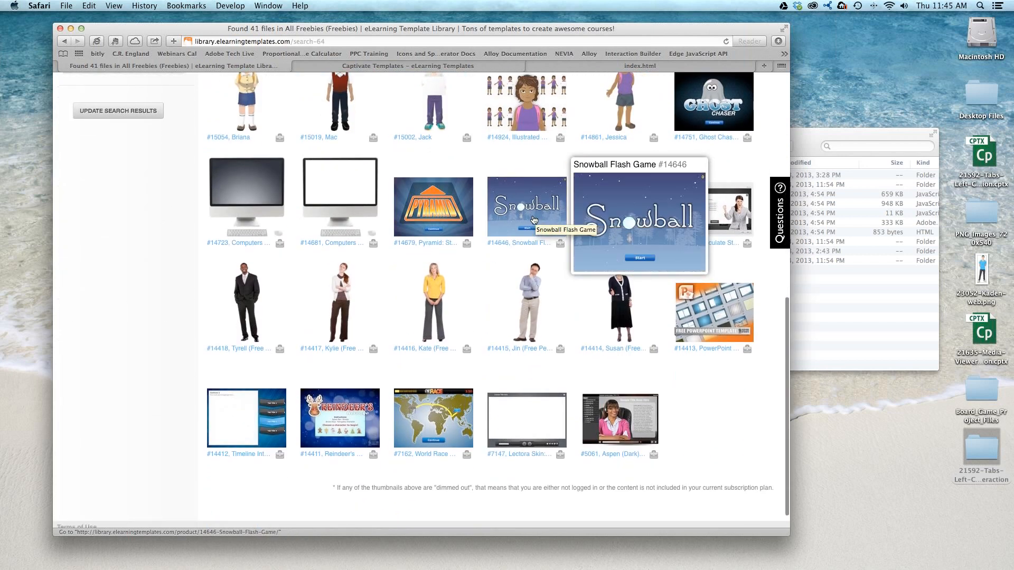
mouse_move(472, 399)
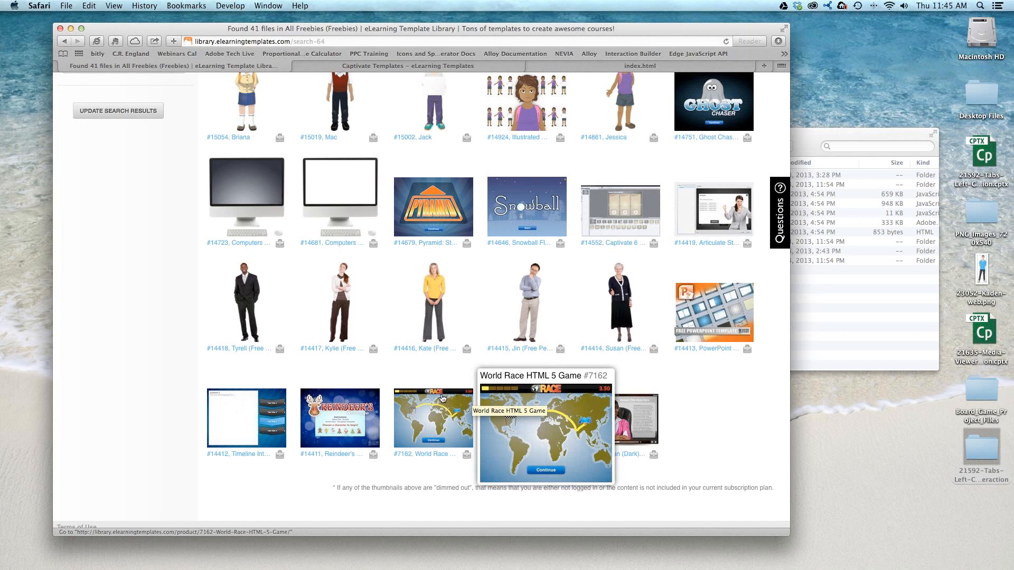
- Switch to the Captivate Templates page, open its Freebies page and examine the Full and Free Membership options
left_click(846, 346)
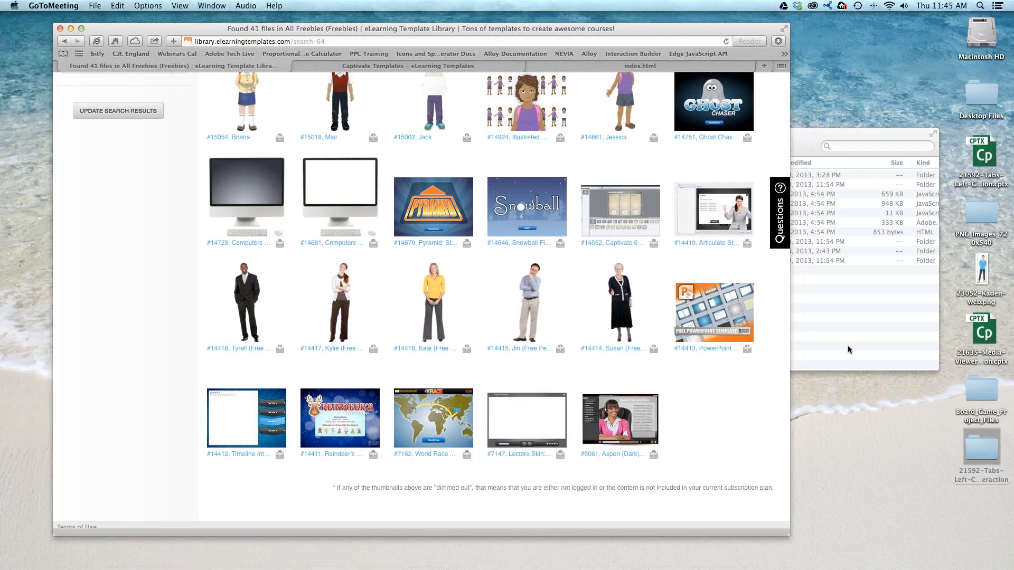
scroll(431, 105, "up", 5)
left_click(431, 65)
scroll(470, 100, "up", 5)
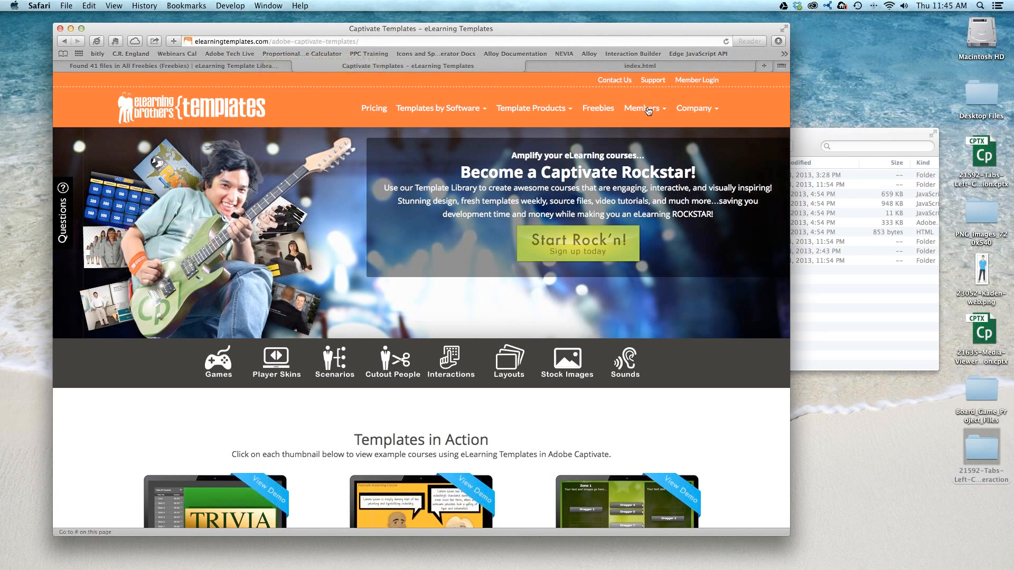
left_click(594, 110)
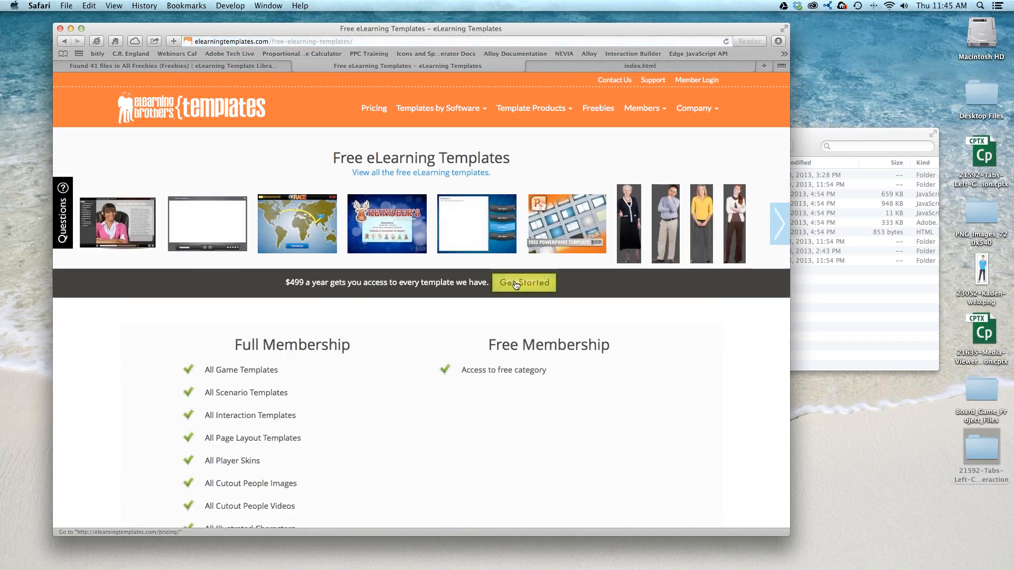
scroll(517, 296, "down", 5)
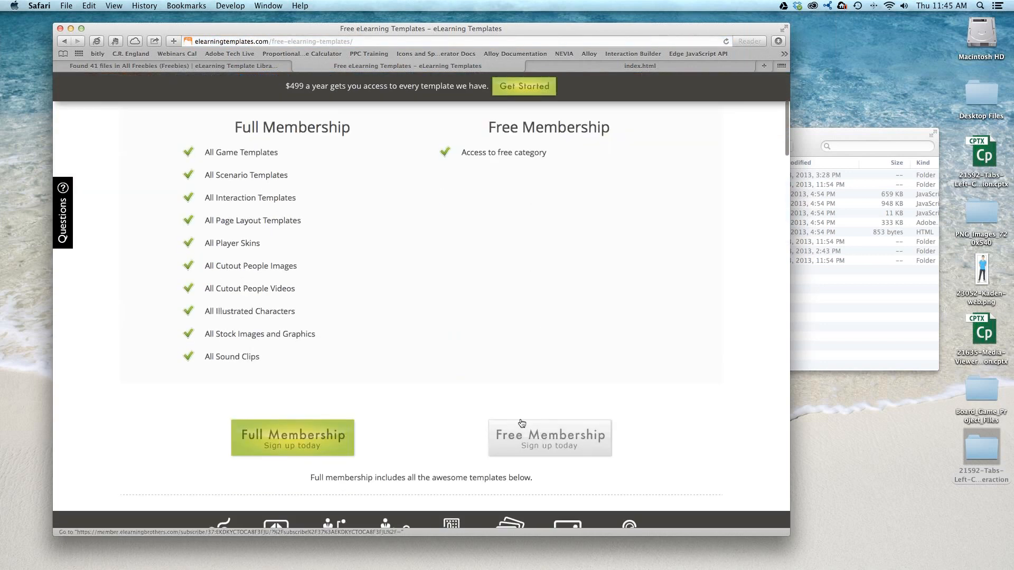